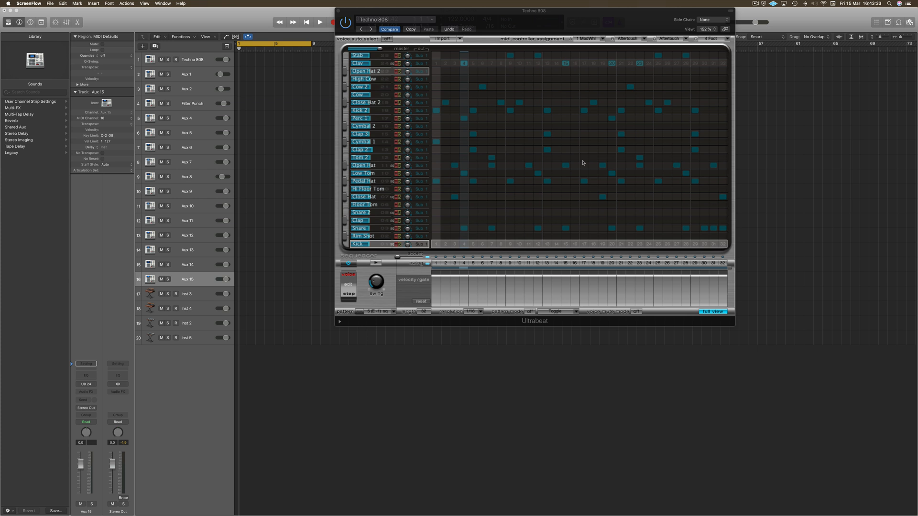
- Play the Ultrabeat step pattern briefly, stop it, and move the Techno 808 plug-in window clear of the track area
drag(625, 15, 596, 38)
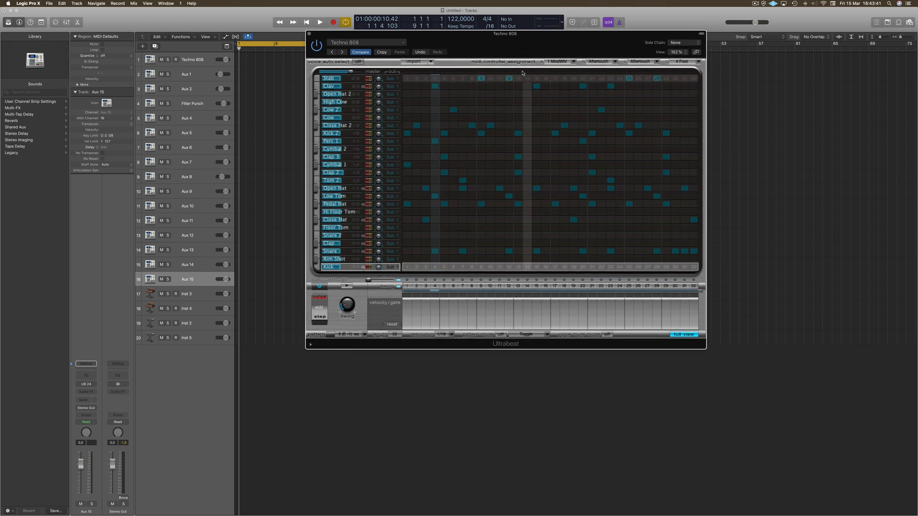
drag(617, 33, 670, 27)
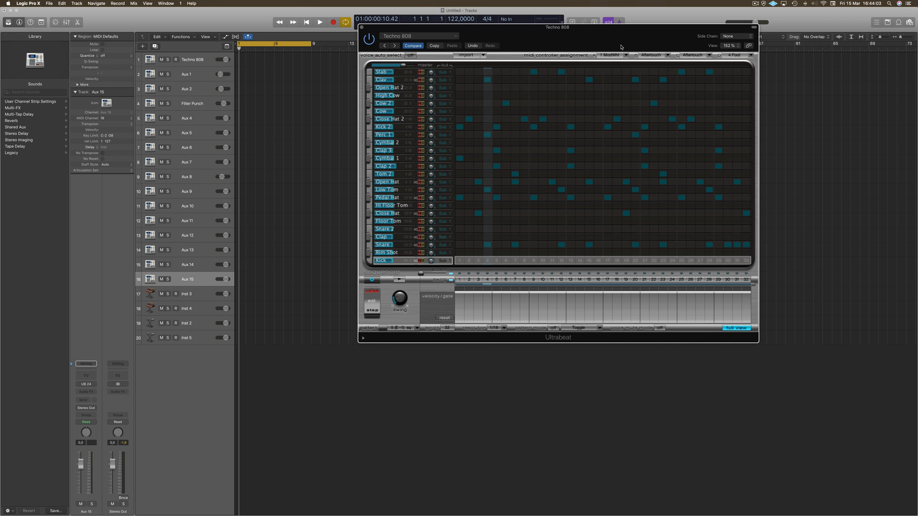
drag(622, 36, 588, 48)
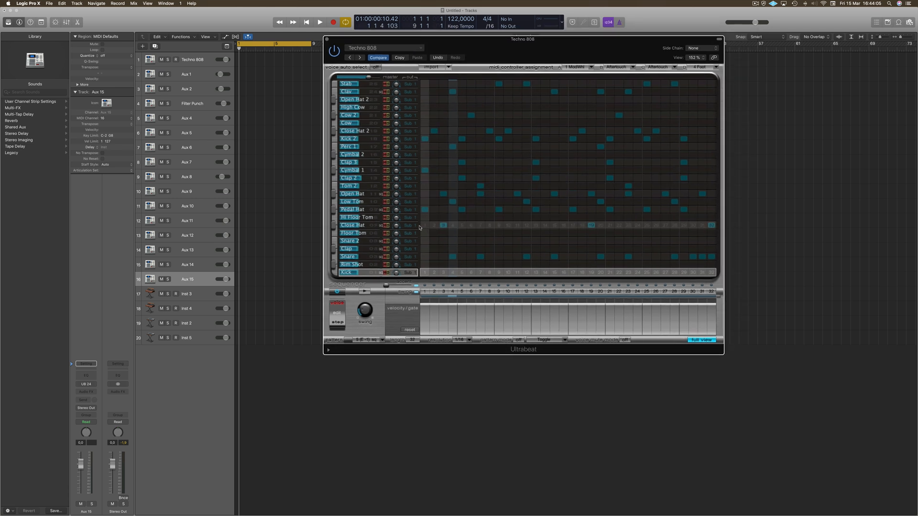
click(364, 292)
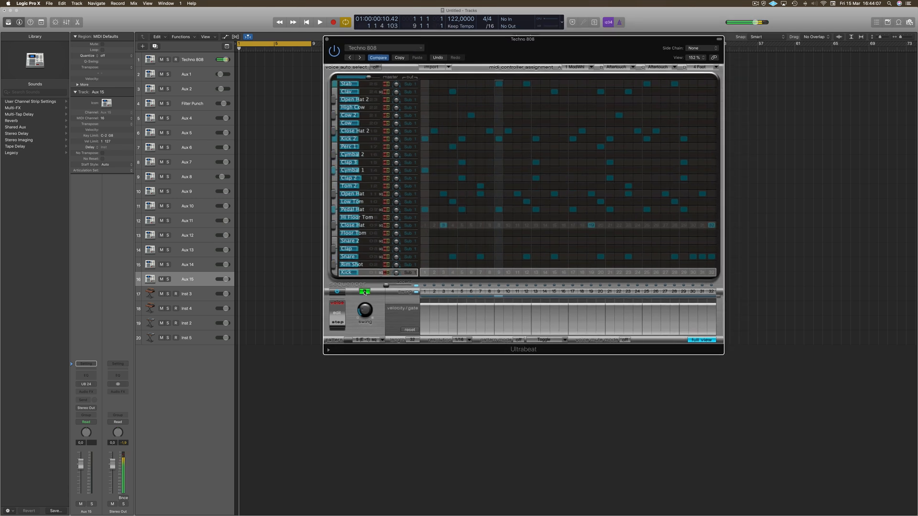
drag(565, 42, 676, 48)
key(space)
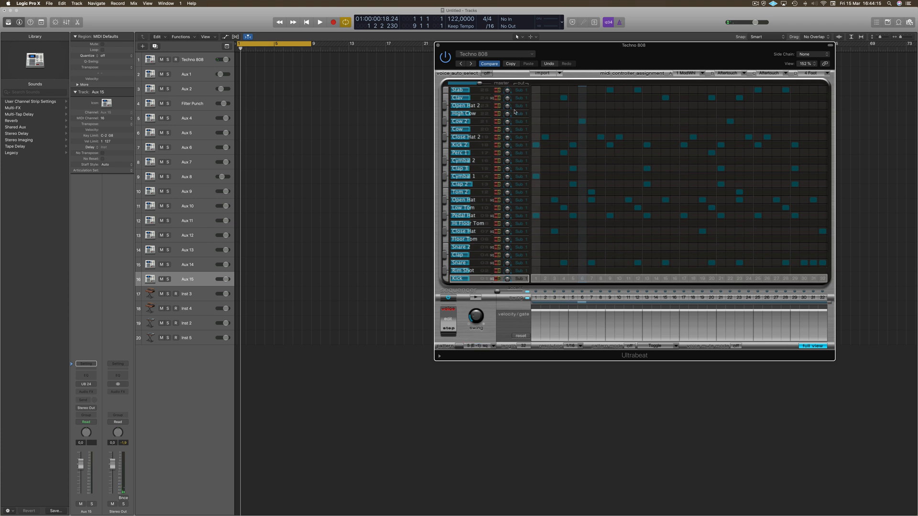
drag(605, 58, 643, 60)
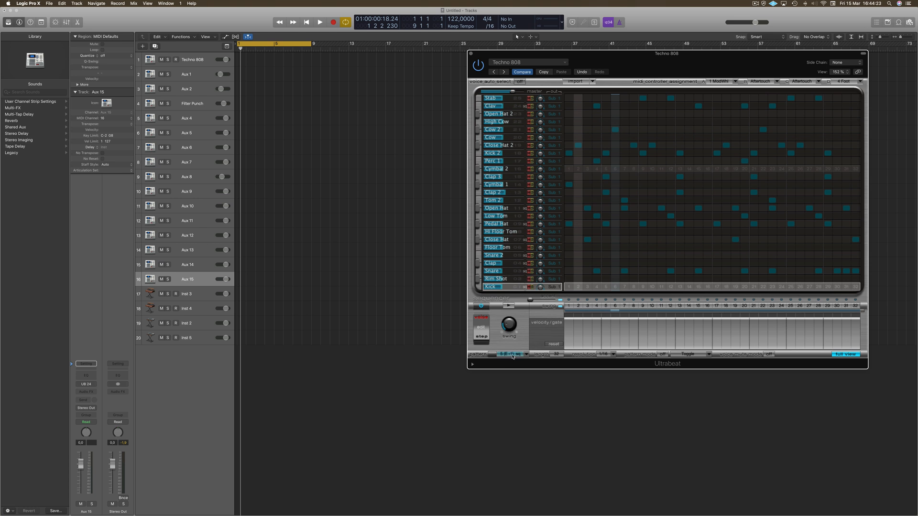
- Place the Ultrabeat pattern as a region at bar 1 of the Techno 808 track and switch off the sequencer and full view
drag(492, 355, 240, 62)
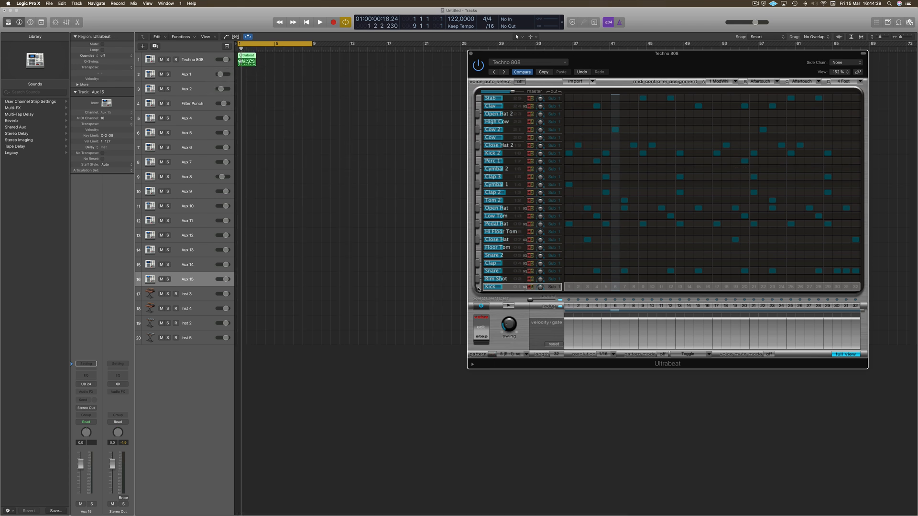
click(482, 307)
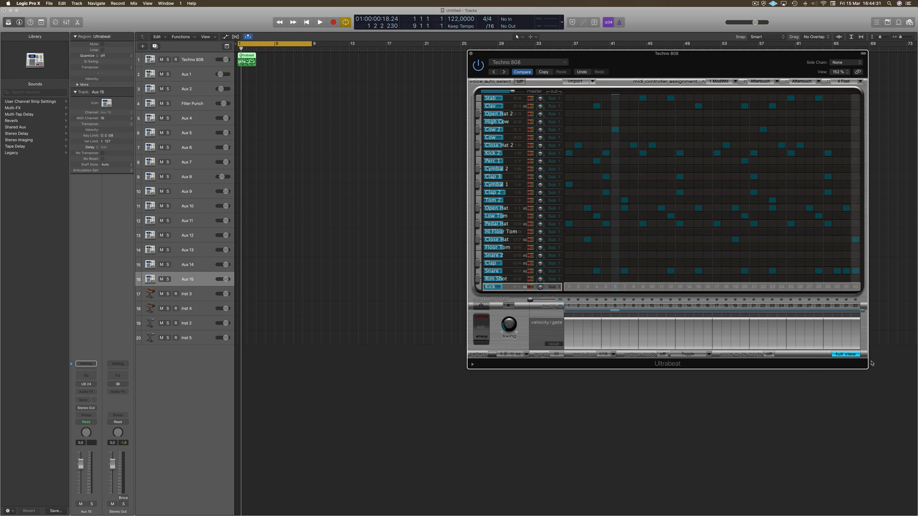
click(851, 355)
drag(730, 62, 757, 52)
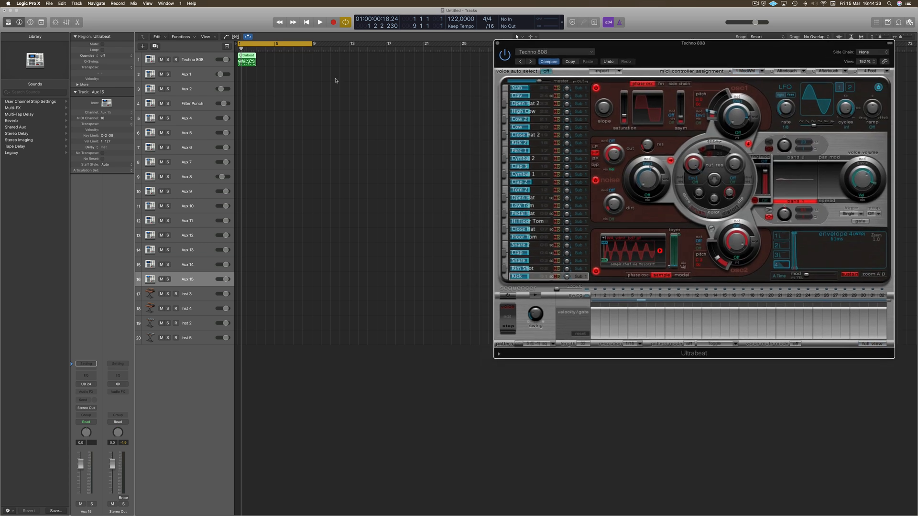
- Copy the Ultrabeat region to bar 9 of the Techno 808 track and move the original to the Aux 1 track
click(247, 59)
drag(246, 59, 323, 61)
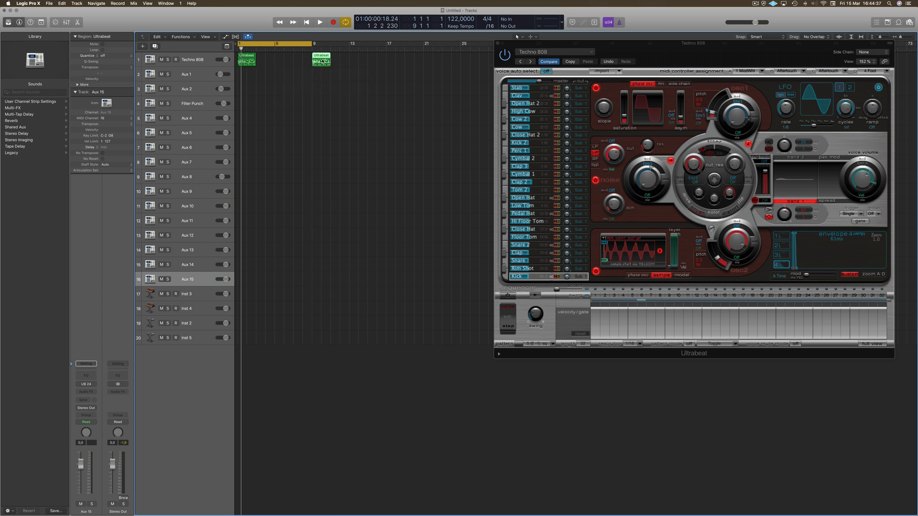
click(246, 61)
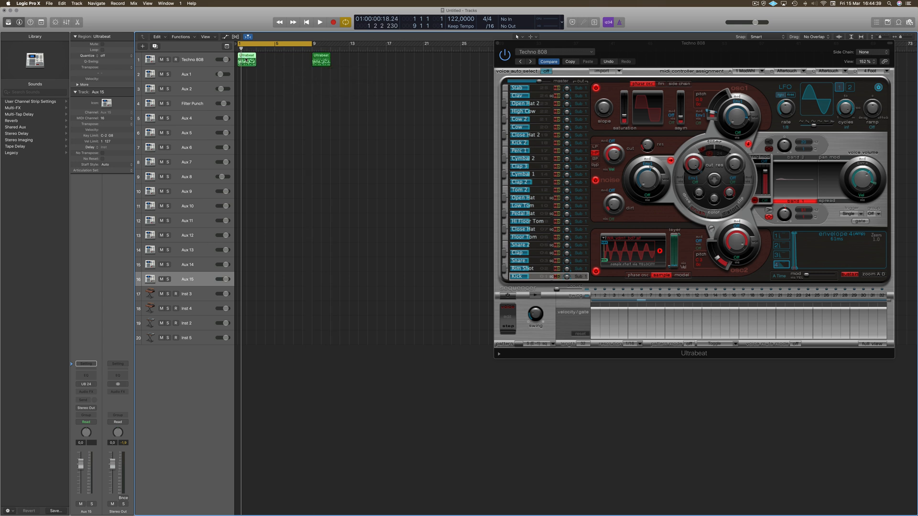
drag(246, 60, 245, 75)
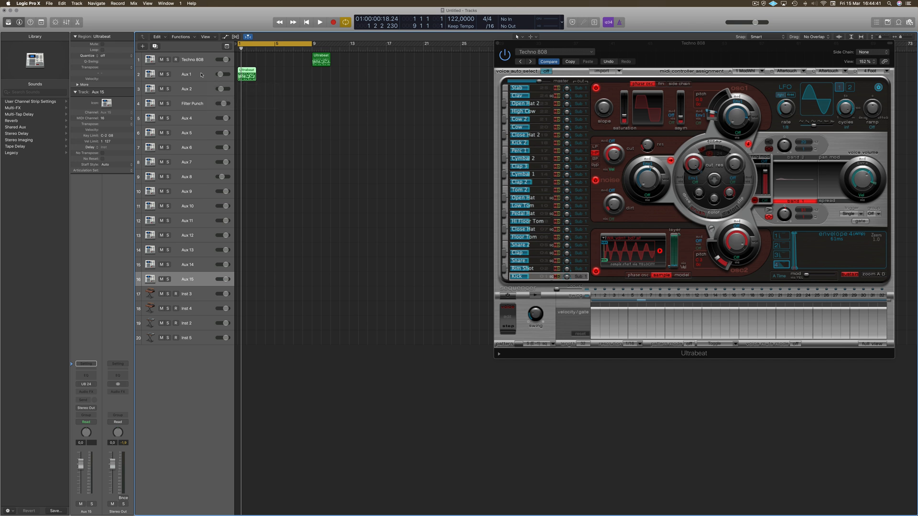
- Delete every note except the lowest row in the Aux 1 region and play it back
click(201, 75)
double_click(247, 75)
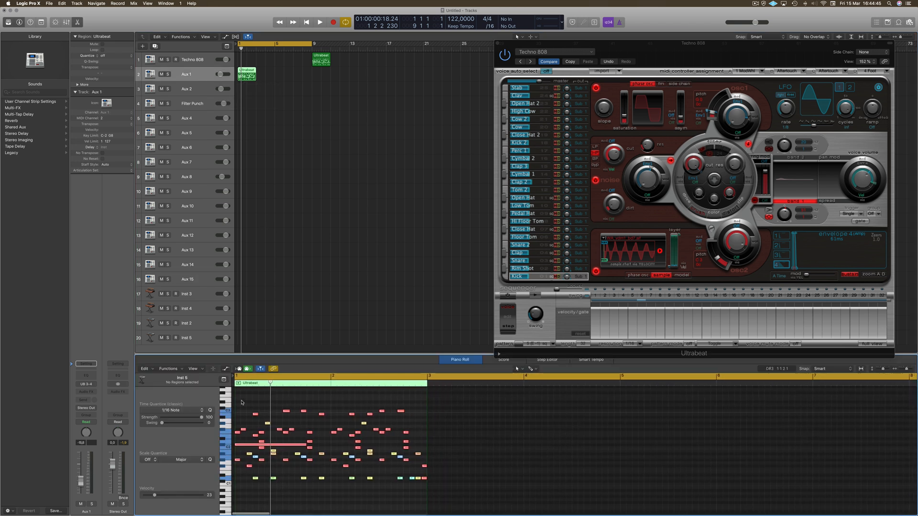
drag(242, 403, 467, 473)
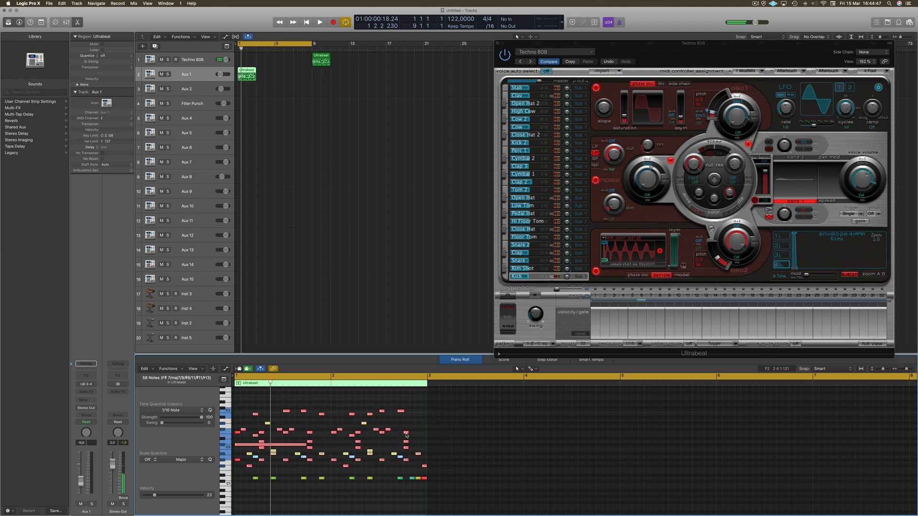
mouse_move(406, 436)
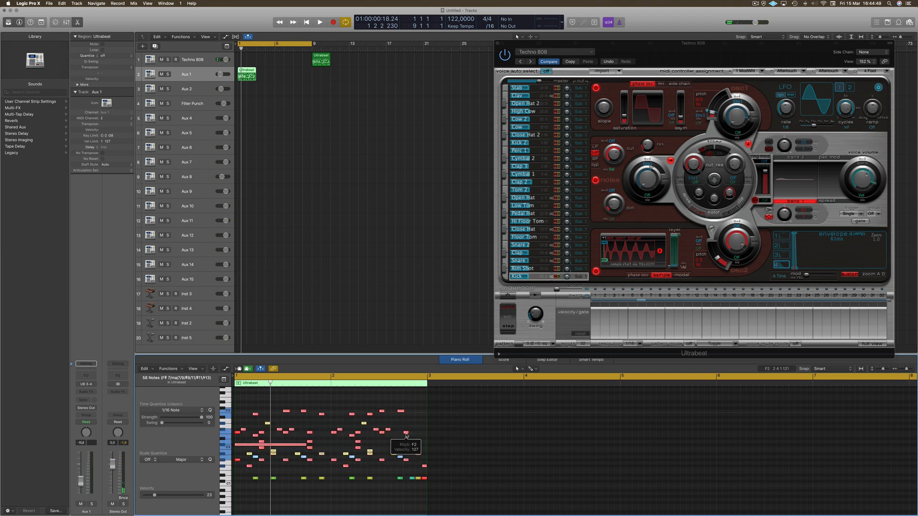
key(Delete)
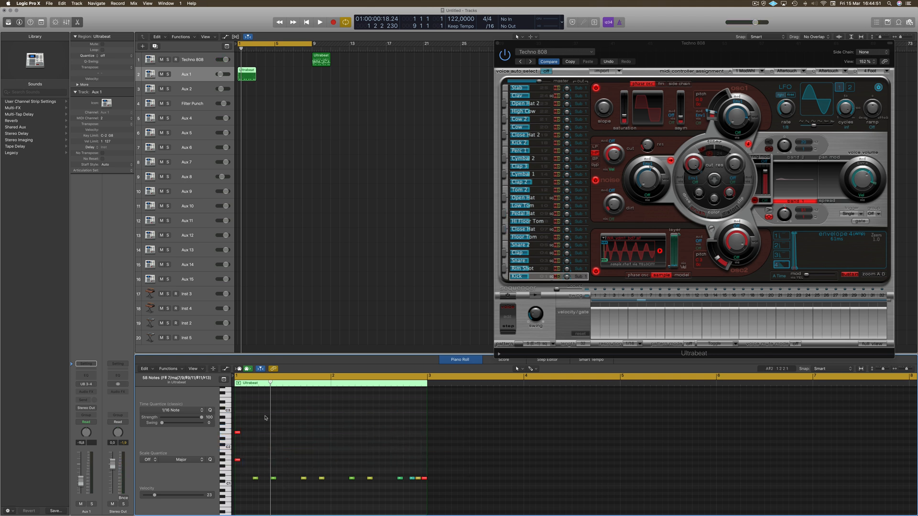
drag(265, 416, 462, 499)
key(Delete)
key(space)
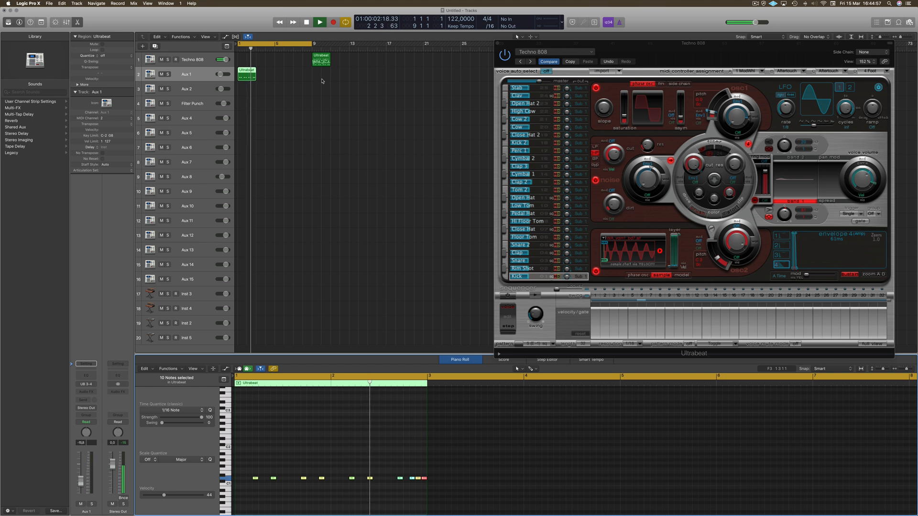
key(space)
- Select the Techno 808 region at bar 9 and show its notes in the Event List window
click(321, 59)
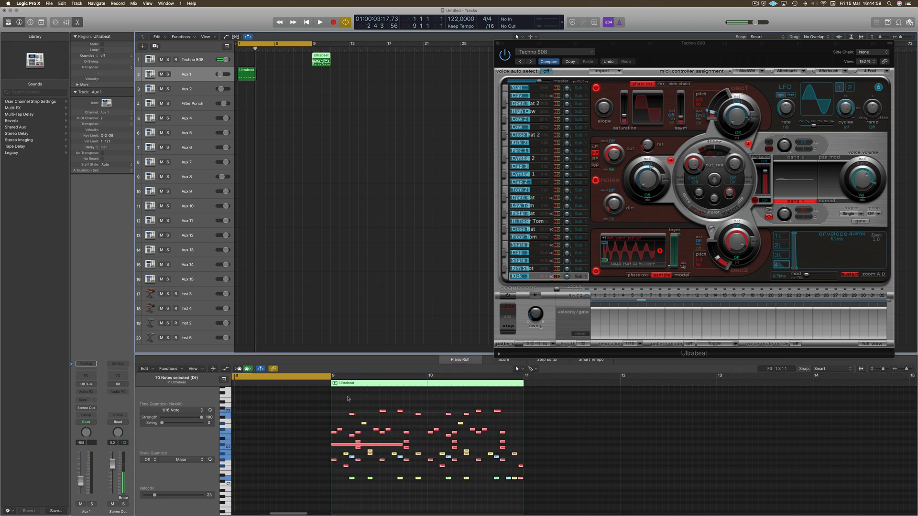
click(334, 461)
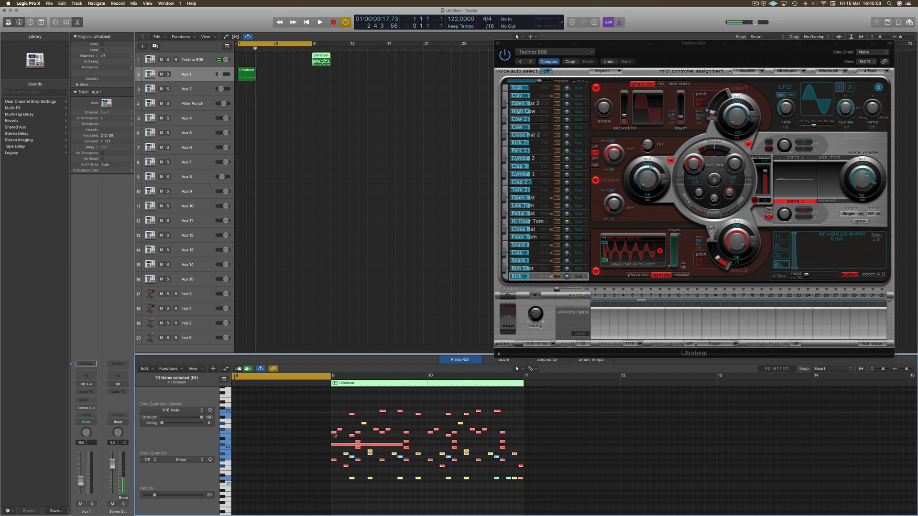
key(alt+e)
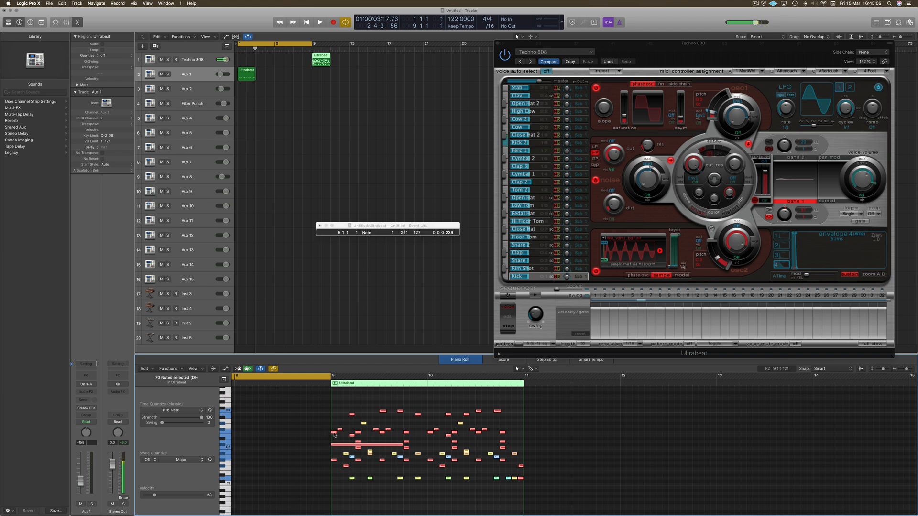
drag(300, 393, 527, 434)
key(Delete)
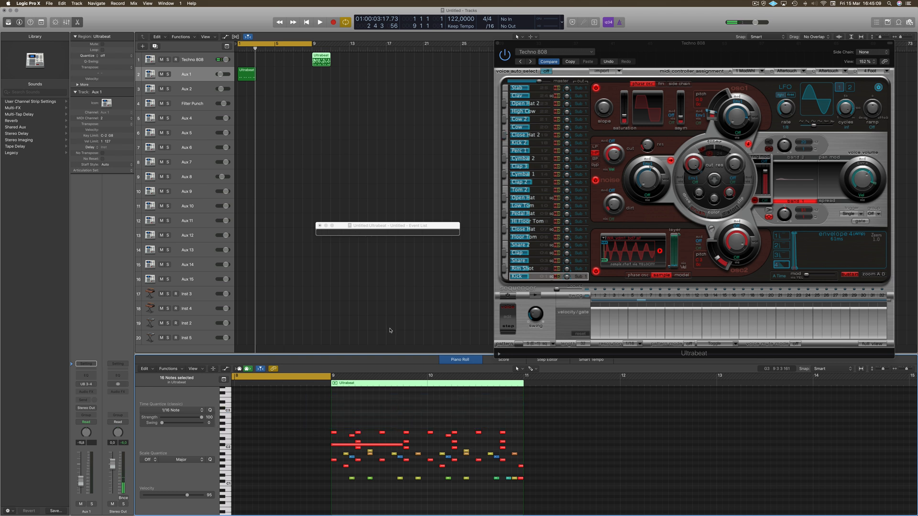
key(super+z)
- Move the edited region to bar 15 of the Aux 2 track and place a full copy of the pattern at bar 1 of Aux 2
drag(320, 62, 380, 90)
click(247, 74)
click(246, 91)
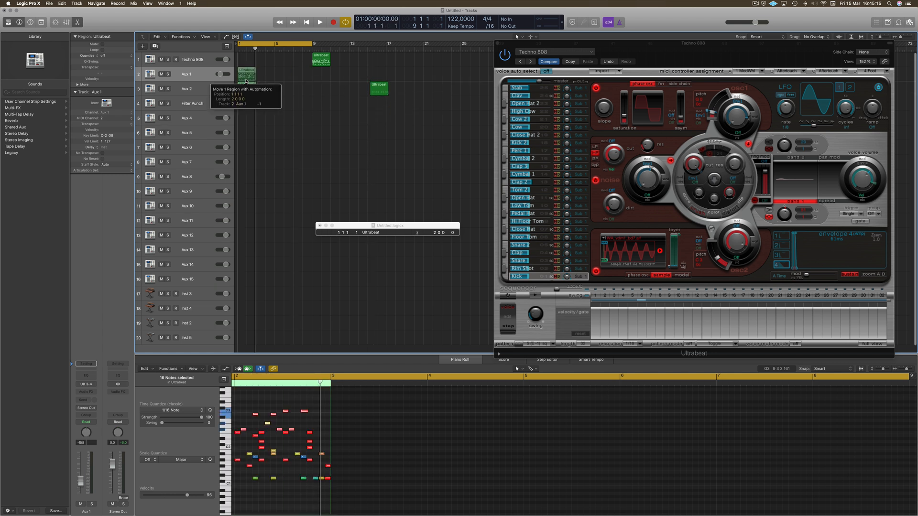
scroll(244, 404, left, 3)
scroll(243, 404, left, 2)
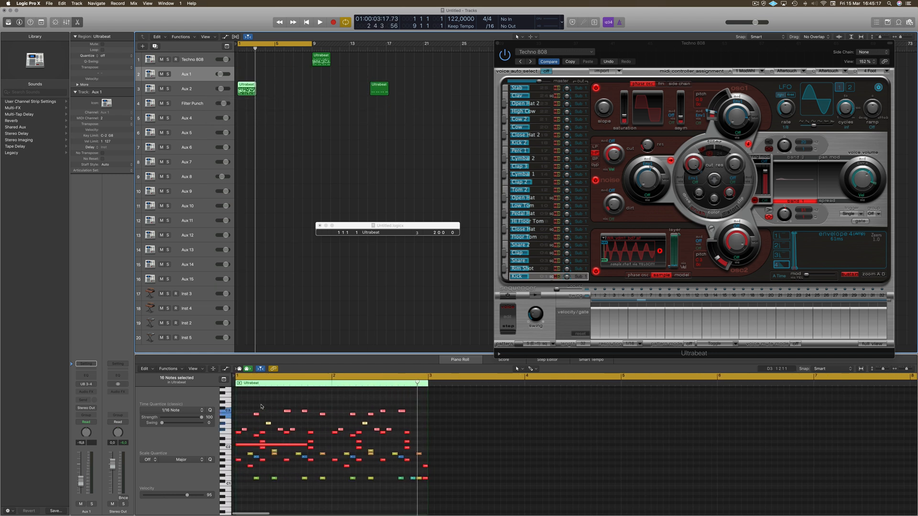
- Delete every note except the F2 row in the Aux 2 region at bar 1
click(244, 403)
drag(243, 403, 396, 429)
key(Delete)
drag(242, 491, 470, 438)
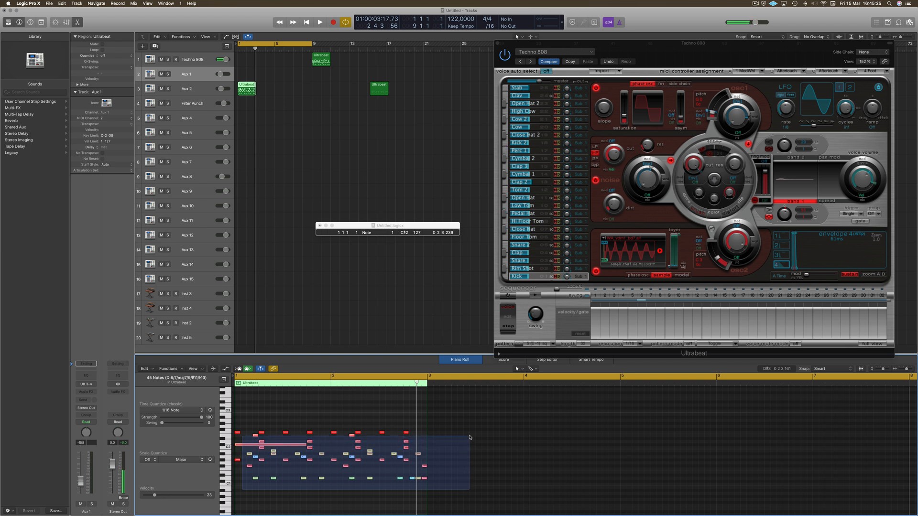
key(Delete)
drag(285, 450, 225, 476)
key(Delete)
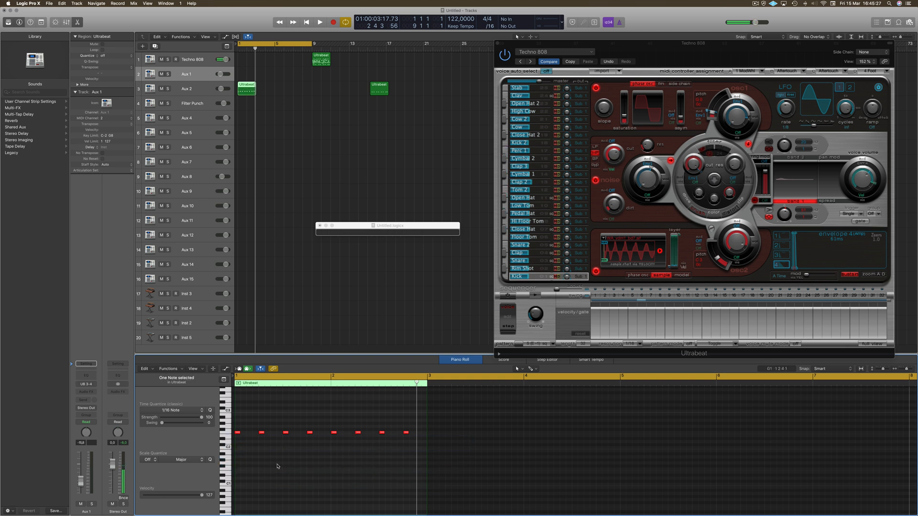
- Audition the F2 region, move it to the Aux 1 track and repeat it to fill bars 1 to 9
click(252, 109)
click(248, 90)
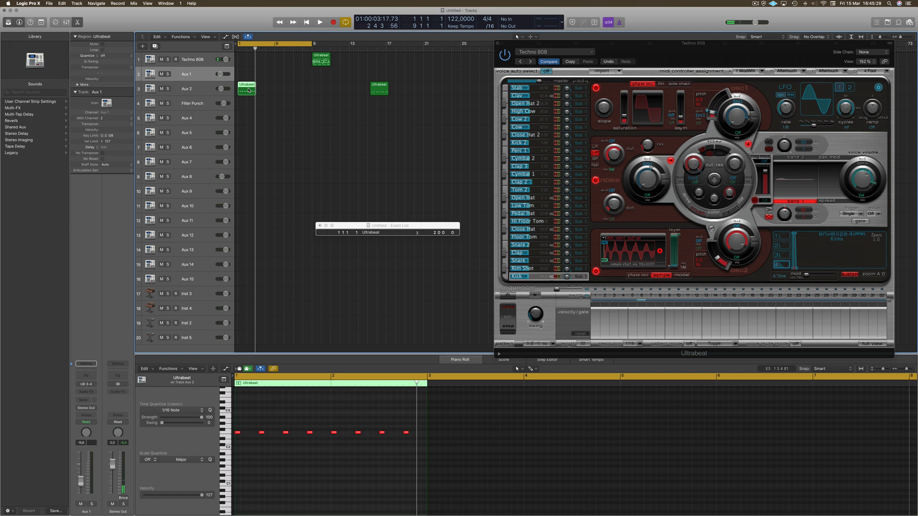
key(space)
key(space)
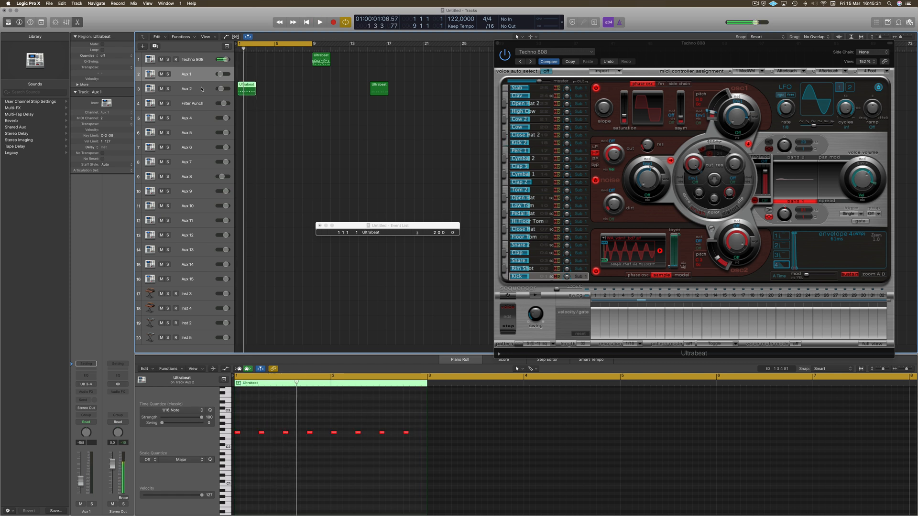
drag(252, 87, 279, 75)
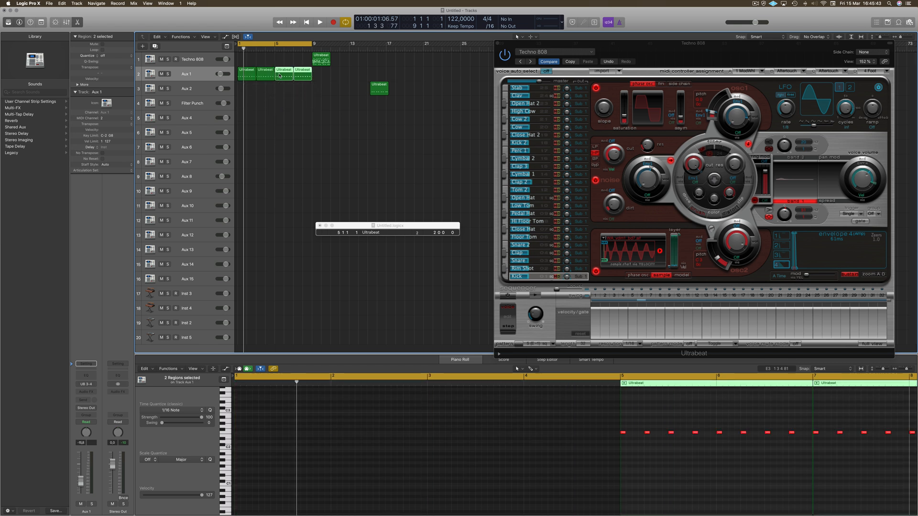
click(320, 115)
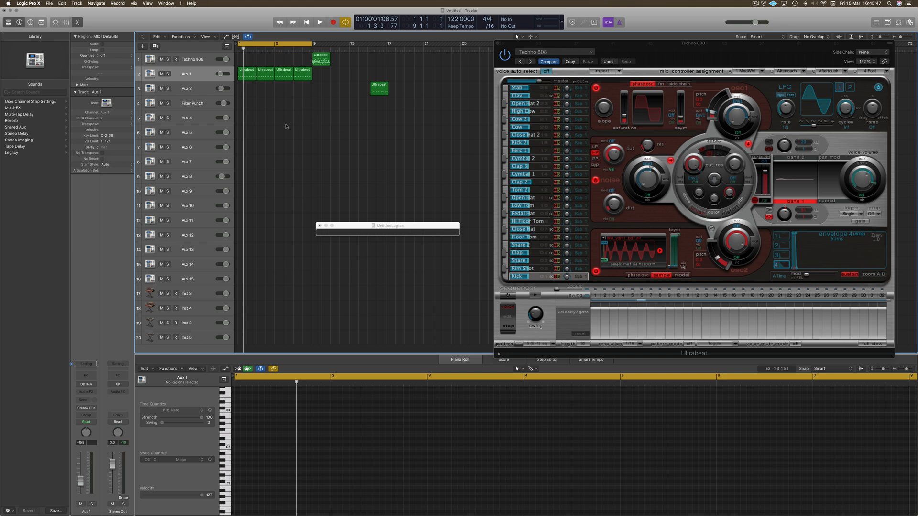
- Play the Aux 1 regions, route the Kick 2 voice to Sub Group 2 (3-4) in Ultrabeat, and play again
key(Return)
key(space)
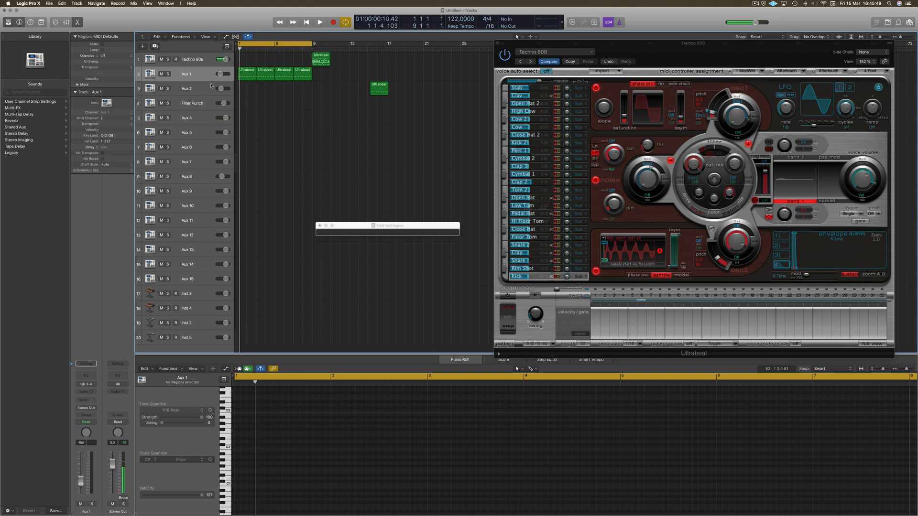
key(space)
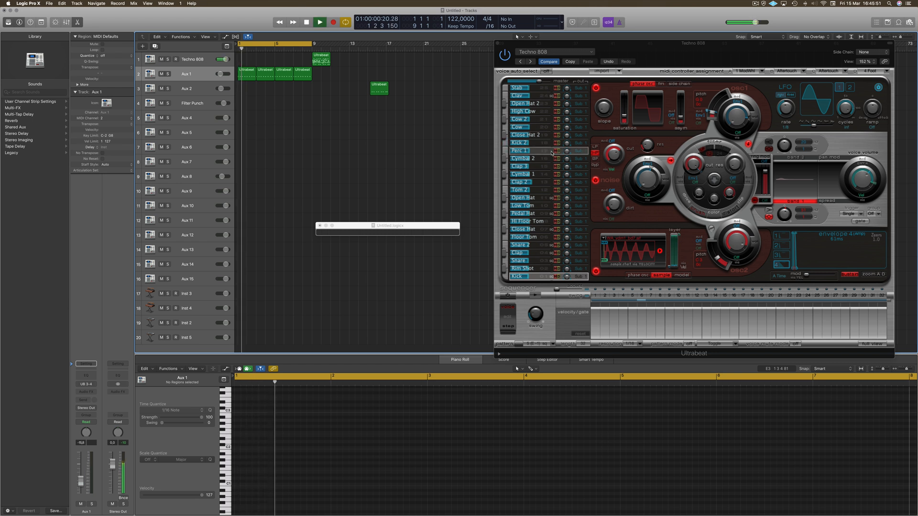
key(space)
click(579, 151)
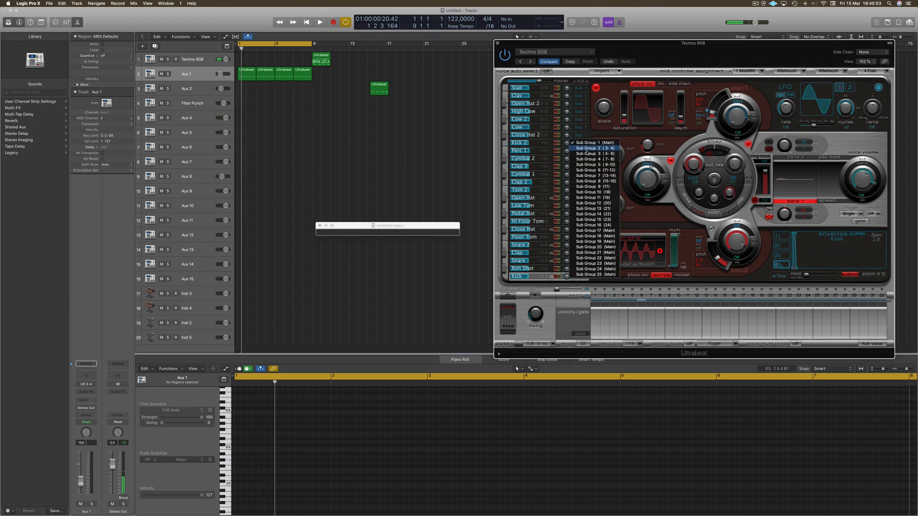
click(586, 149)
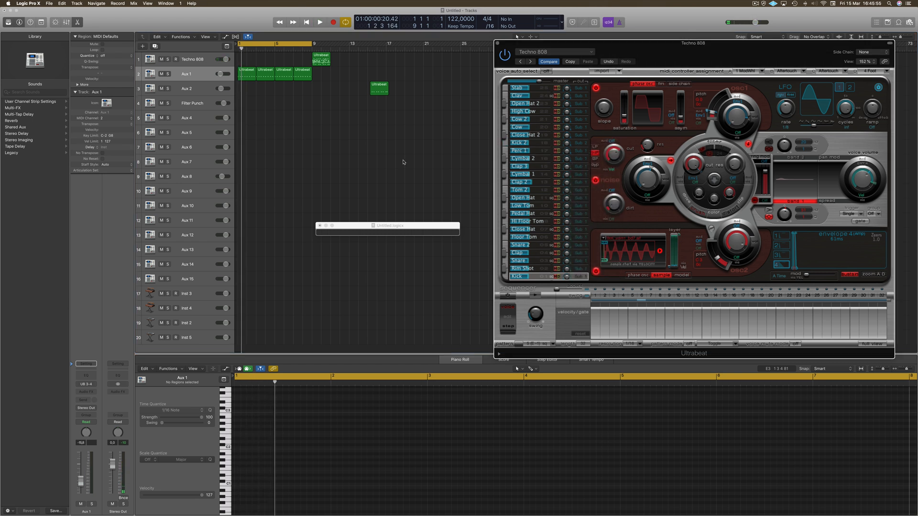
key(space)
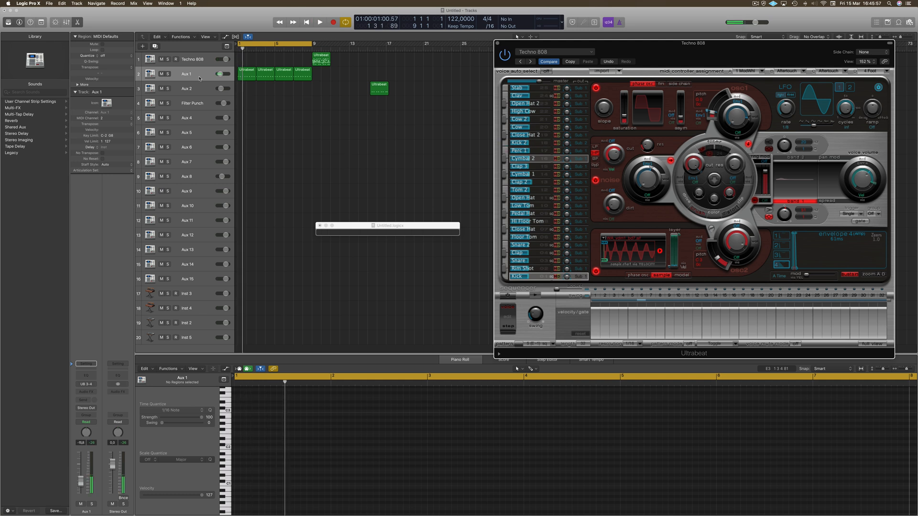
key(space)
- Select the Aux 1 track with its regions and open the Mixer
click(200, 78)
key(x)
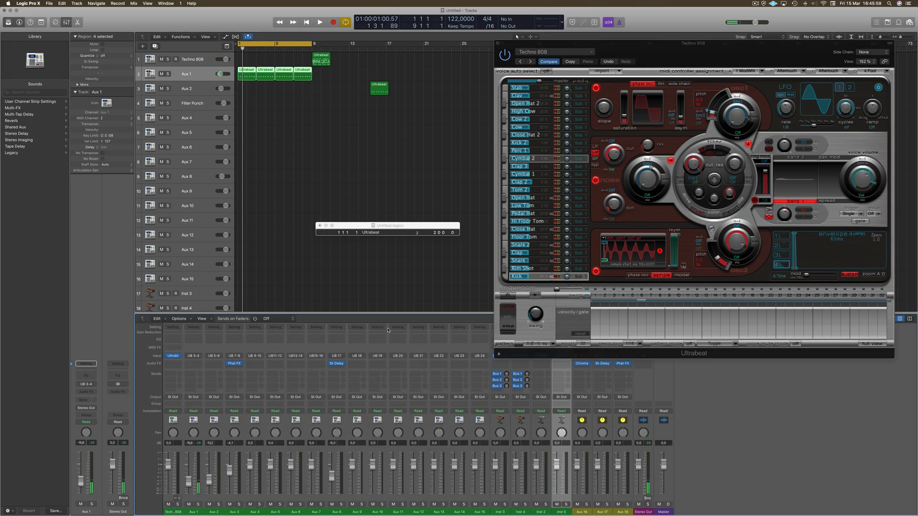
- Raise the Aux 1 channel level to -0.3 dB while its regions play
key(space)
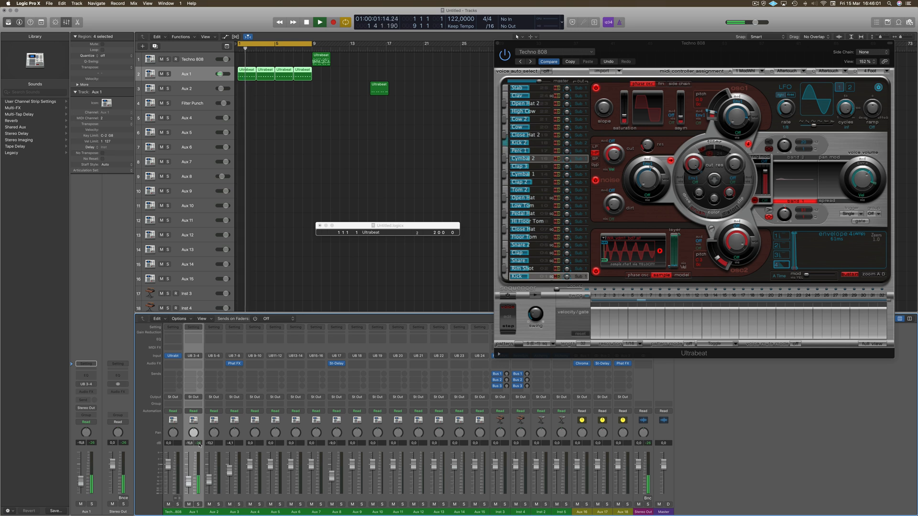
drag(189, 482, 190, 451)
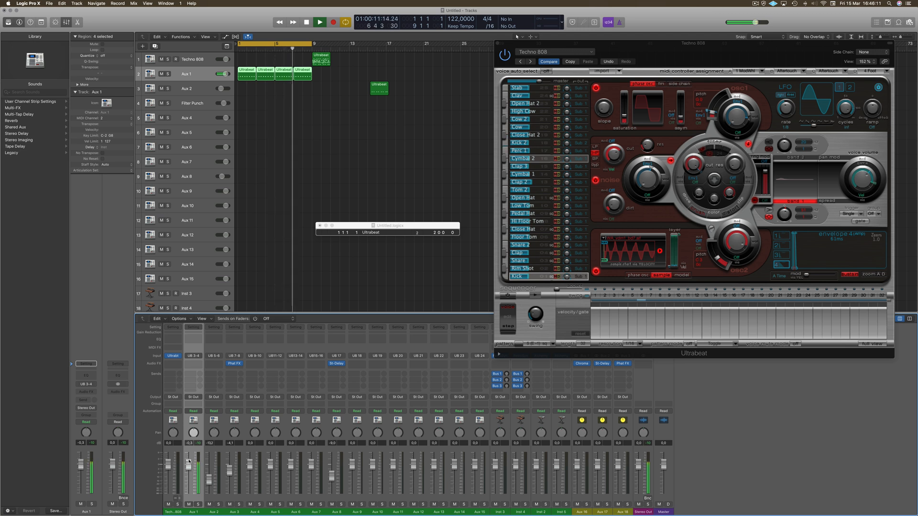
key(space)
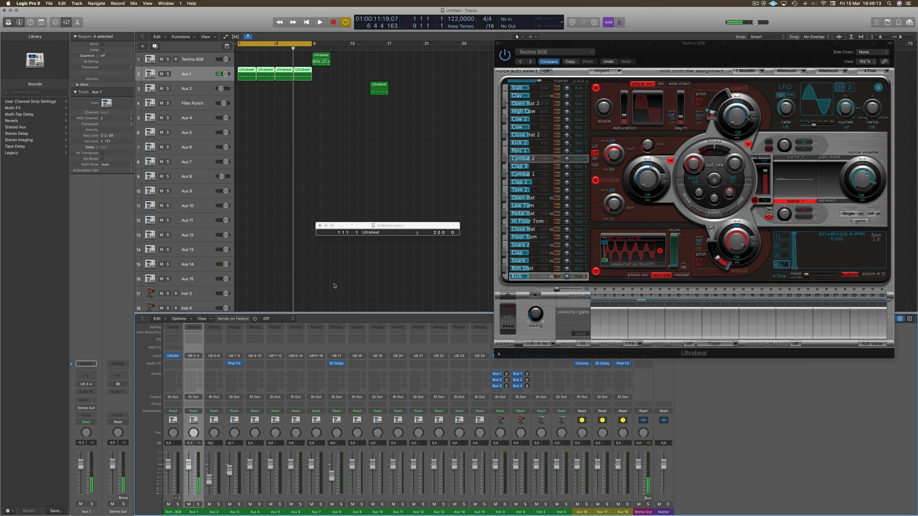
click(327, 192)
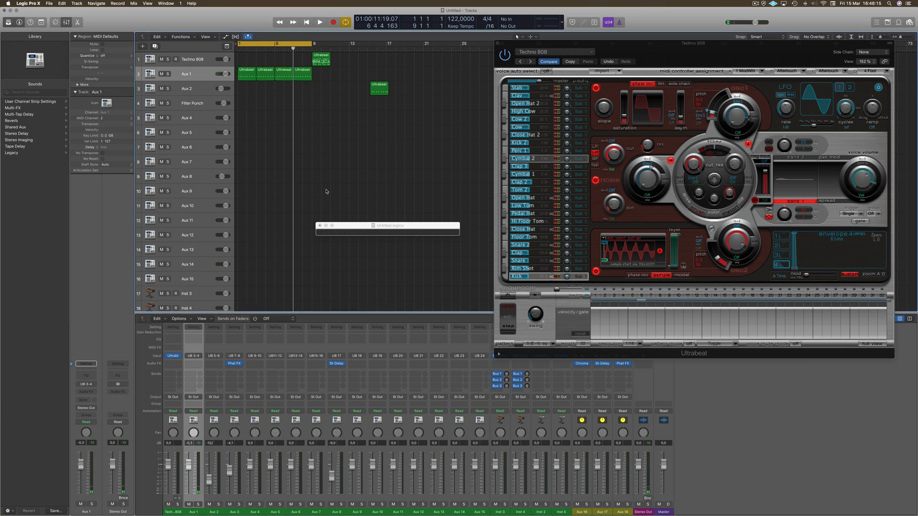
- Play from the start and move the Aux 2 region to bar 1 on the same track
key(Return)
key(space)
click(380, 89)
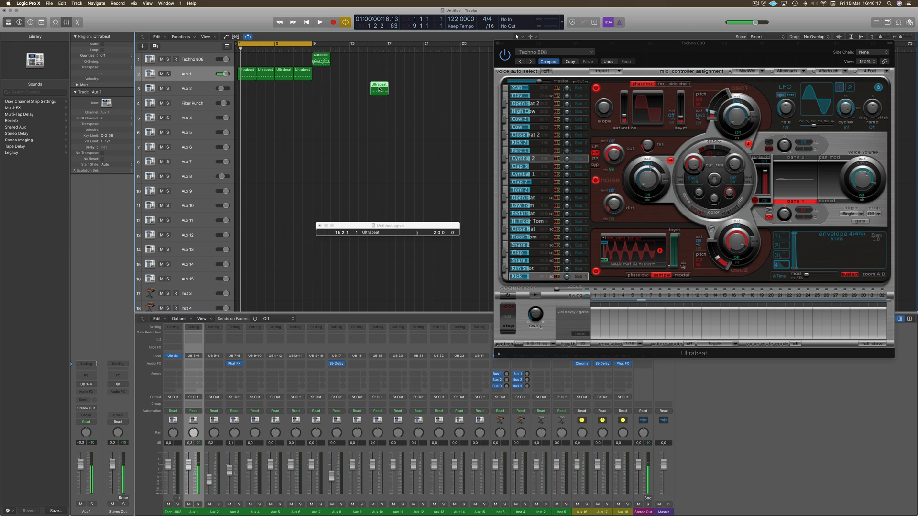
drag(379, 90, 242, 90)
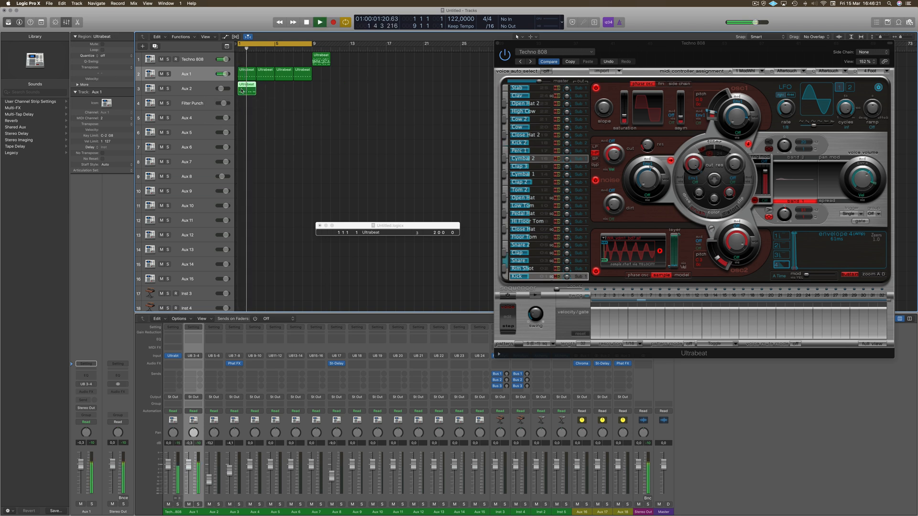
key(space)
- Route the Snare voice to Sub Group 3 (5-6) in Ultrabeat and start playback
click(514, 263)
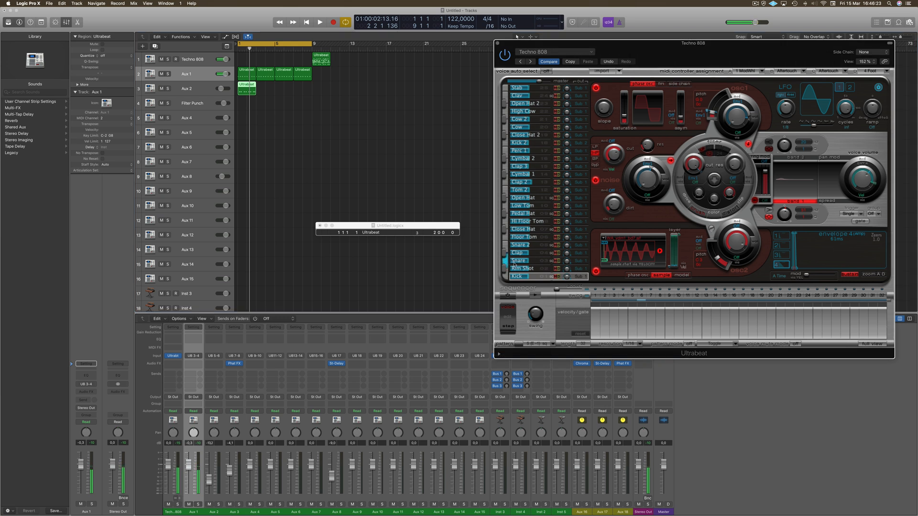
click(578, 261)
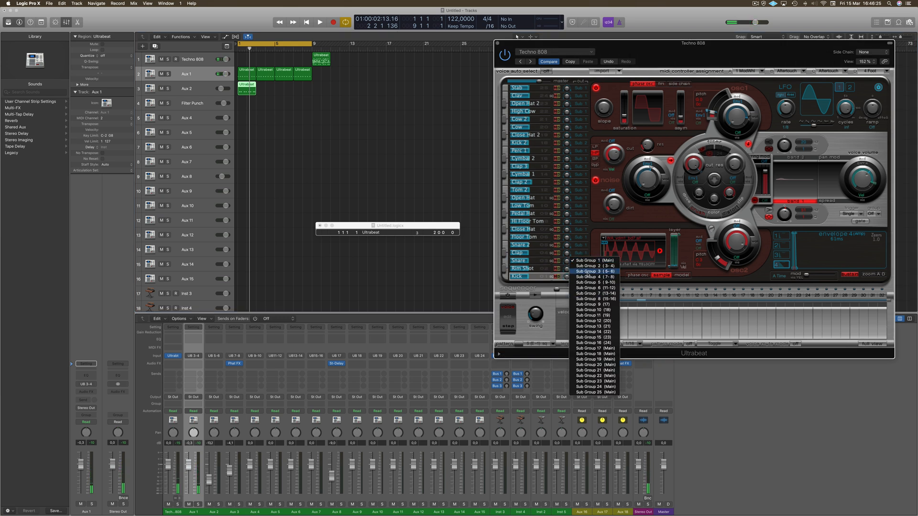
click(588, 272)
key(space)
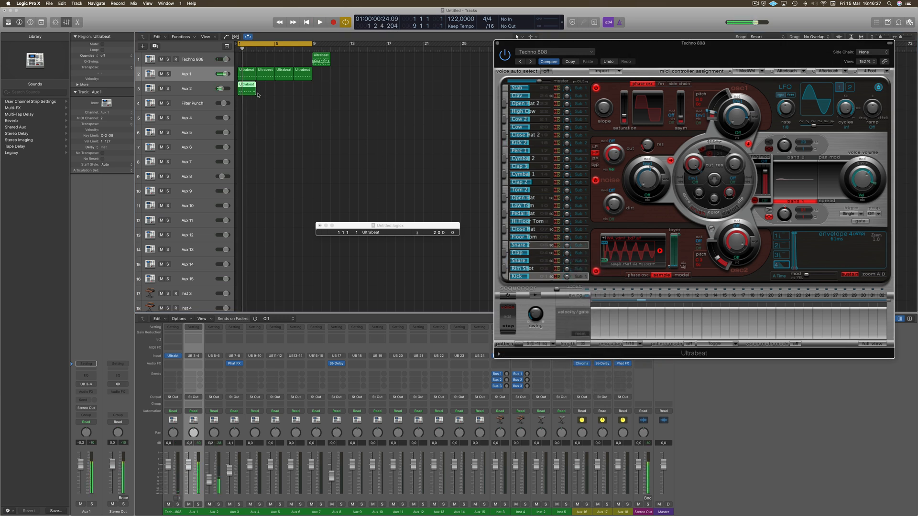
- Repeat the Aux 2 region to fill bars 1 to 9 and play the arrangement
drag(245, 86, 284, 87)
key(space)
click(275, 144)
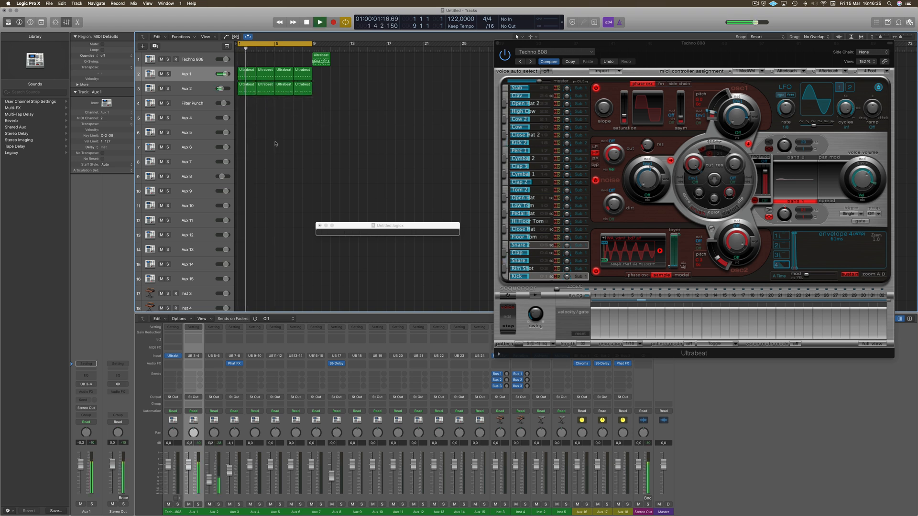
- Raise the Aux 2 channel level to -4.7 dB while checking playback, and move the Ultrabeat window clear of the mixer strips
key(space)
drag(209, 483, 210, 474)
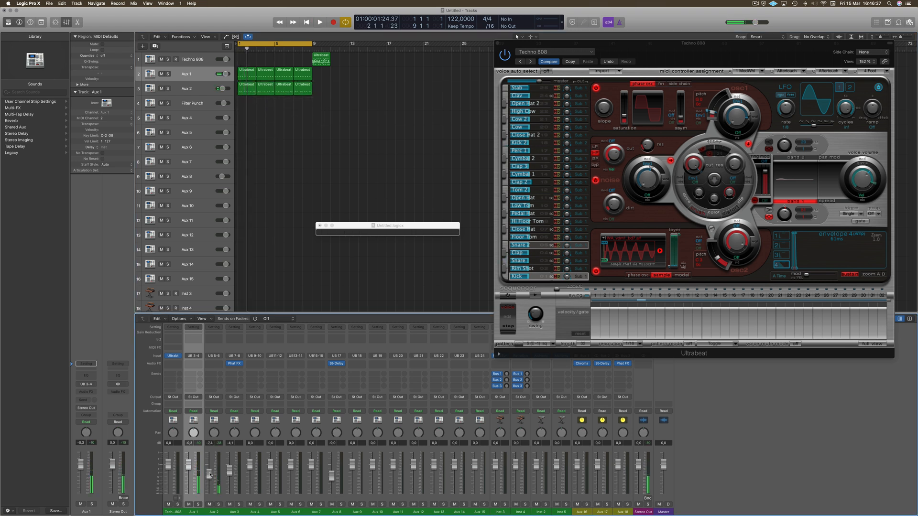
key(space)
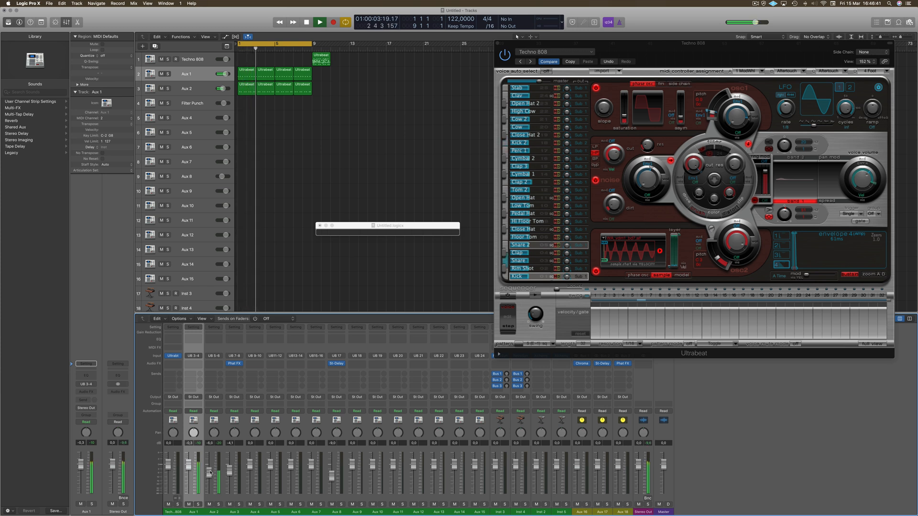
drag(720, 47, 737, 16)
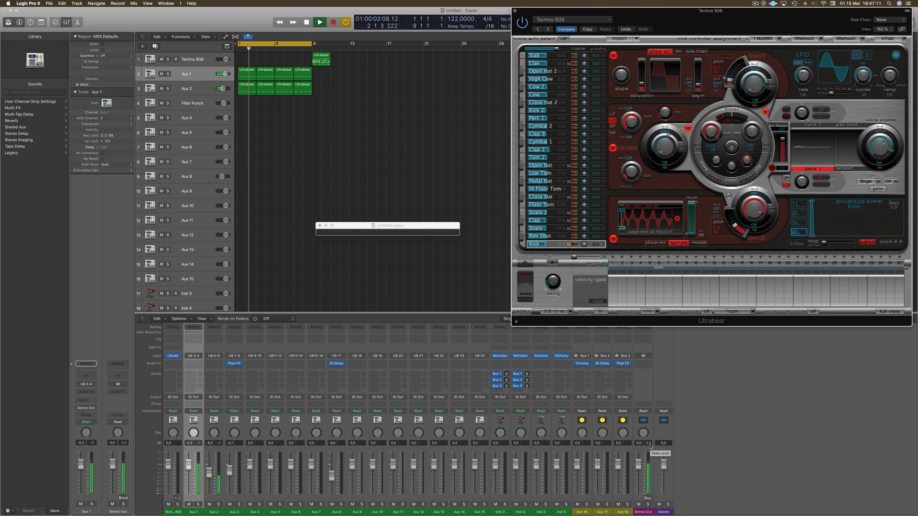
key(space)
key(space)
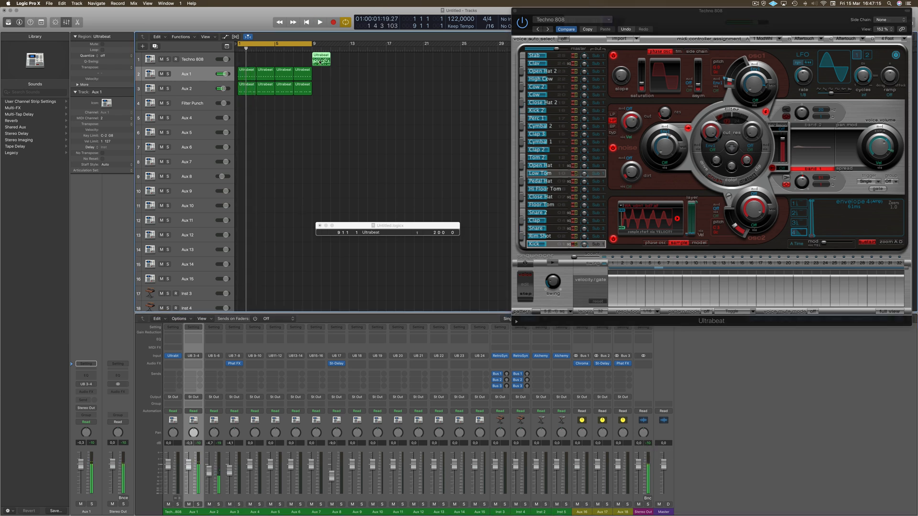
- Move the full pattern region from the Techno 808 track to bar 1 of the Filter Punch track and open it in the Piano Roll
drag(314, 59, 247, 101)
key(p)
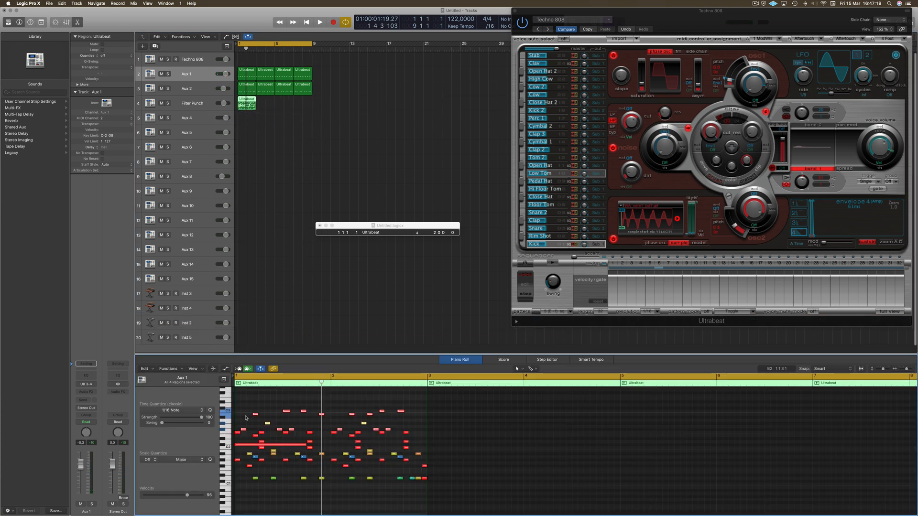
scroll(245, 419, up, 5)
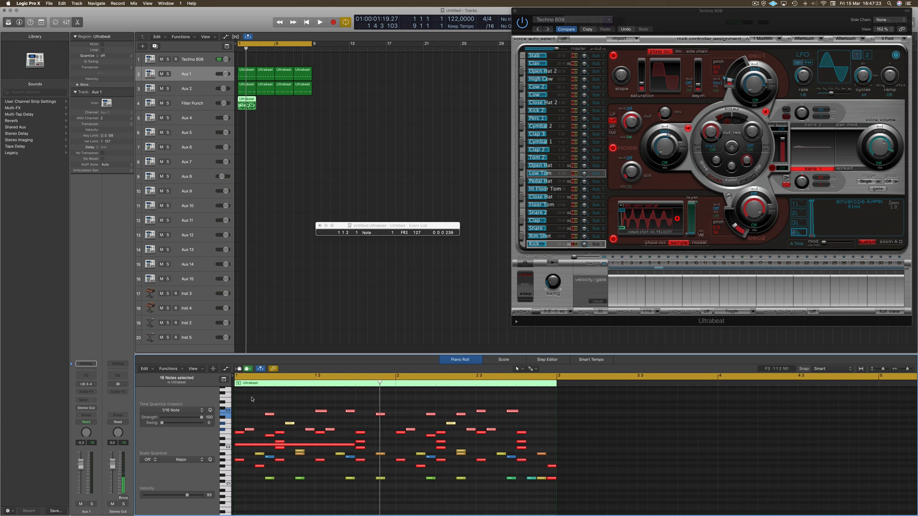
- Delete every note except the F#2 row in the Filter Punch region and play the result
drag(252, 399, 532, 427)
key(Delete)
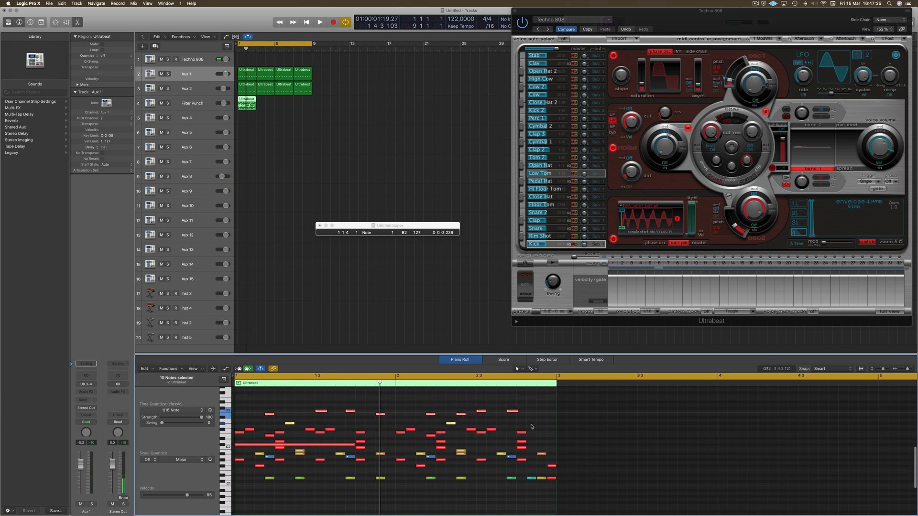
drag(244, 498, 554, 441)
key(Delete)
key(space)
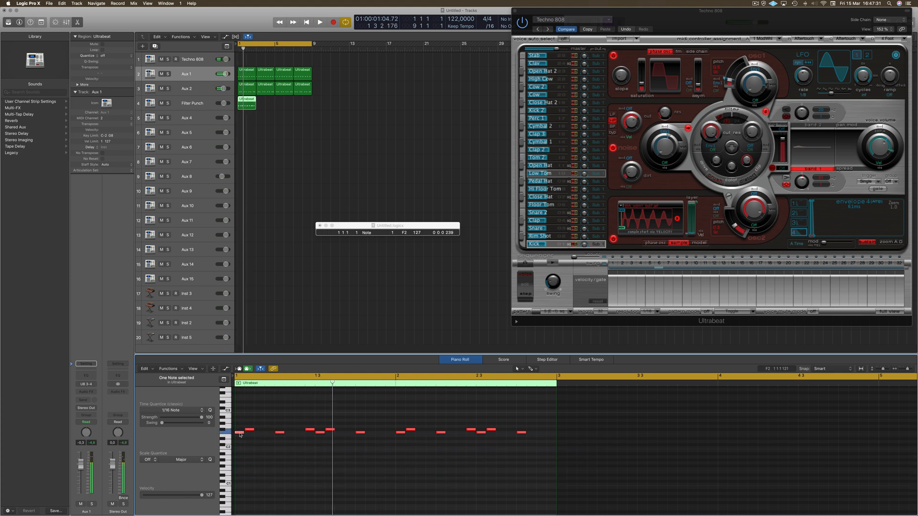
drag(246, 432, 247, 427)
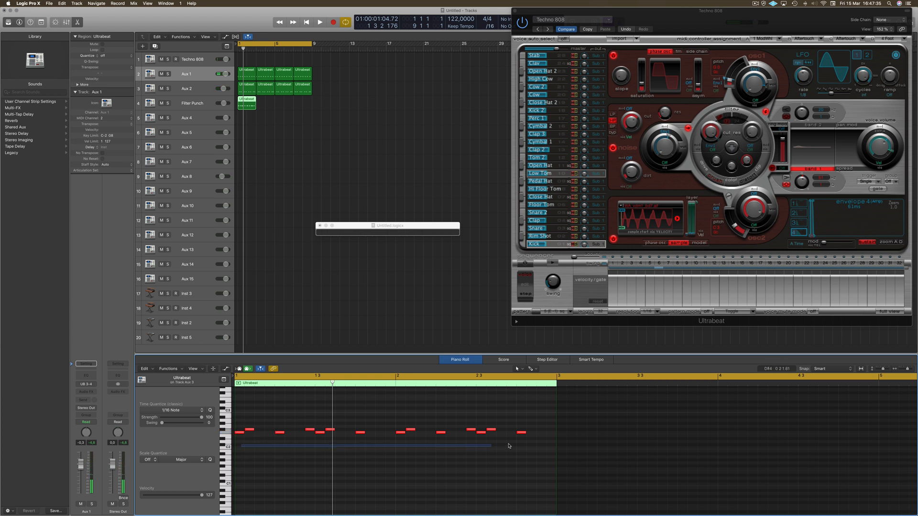
drag(509, 446, 554, 435)
key(space)
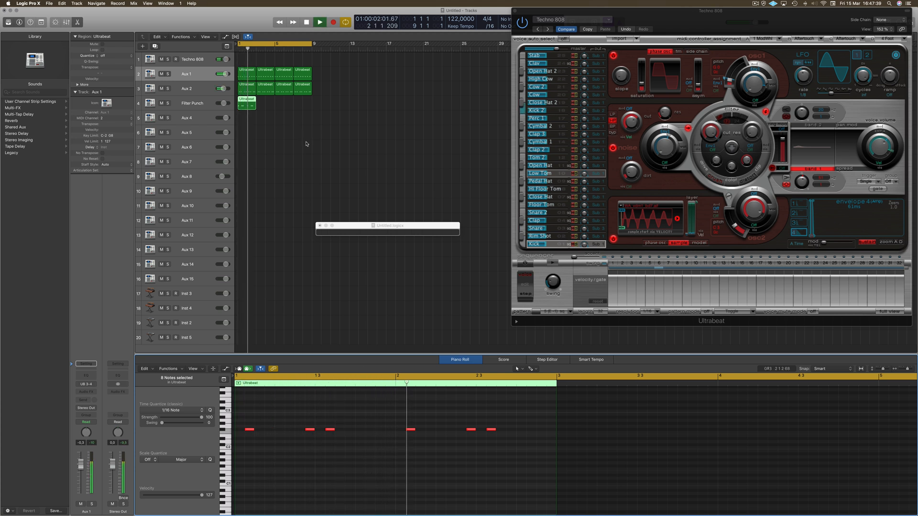
- Route the Close Hat 2 voice to Sub Group 4 (7-8) and repeat the Filter Punch region to fill bars 1 to 9
click(527, 112)
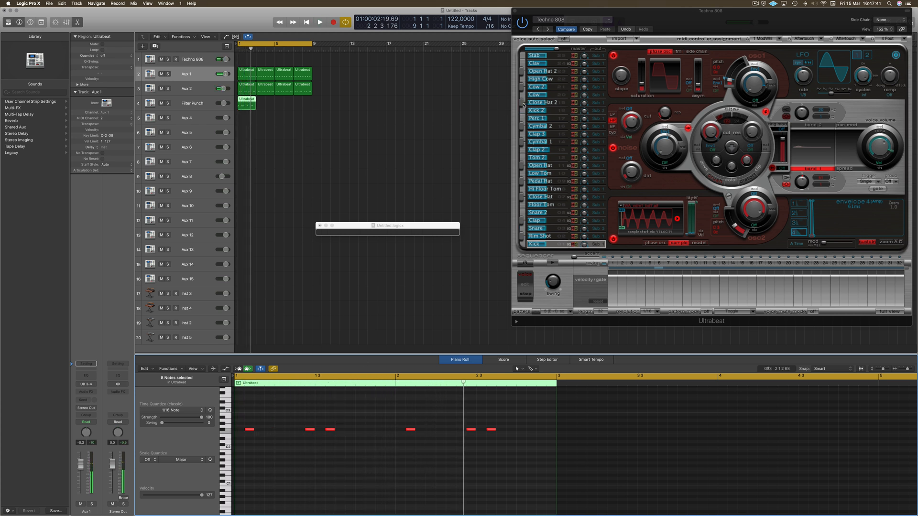
click(523, 106)
click(601, 103)
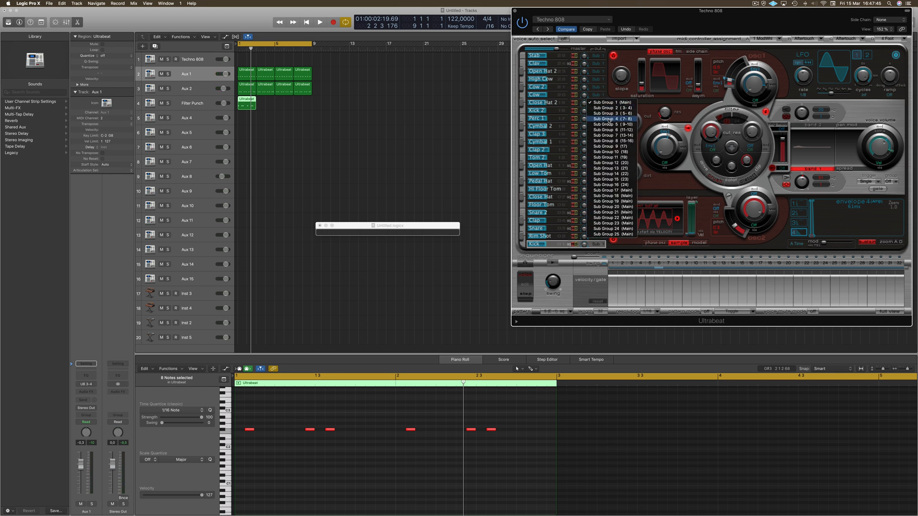
click(609, 119)
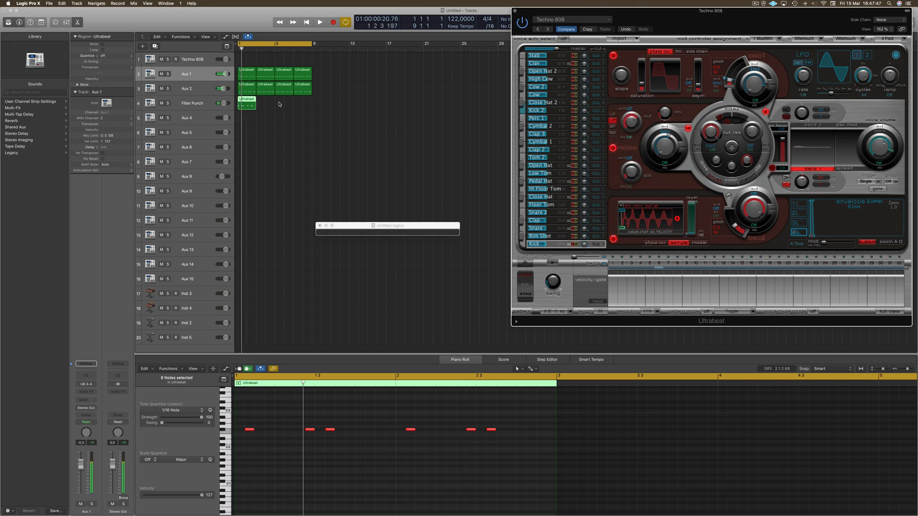
drag(248, 102, 282, 103)
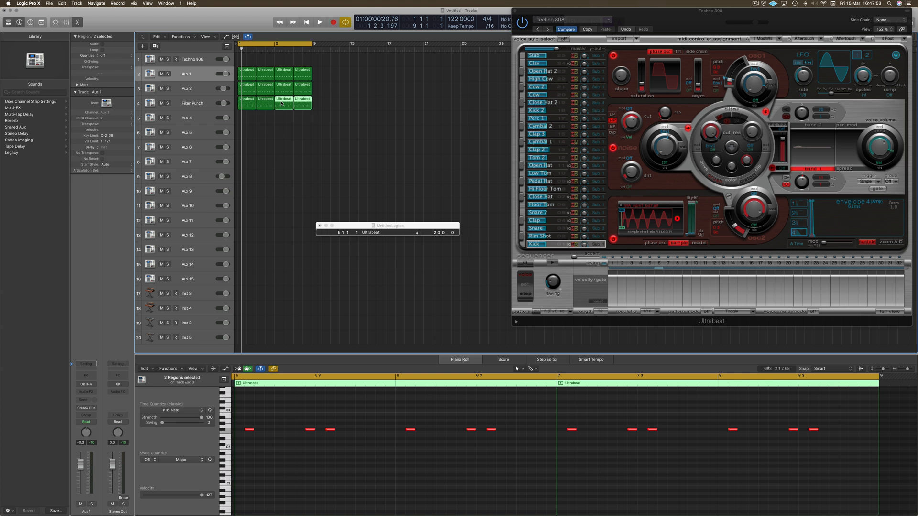
- Rename the Aux 1, Aux 2 and Filter Punch tracks as 808 Kick, Snare and CloseD High Hat
double_click(190, 74)
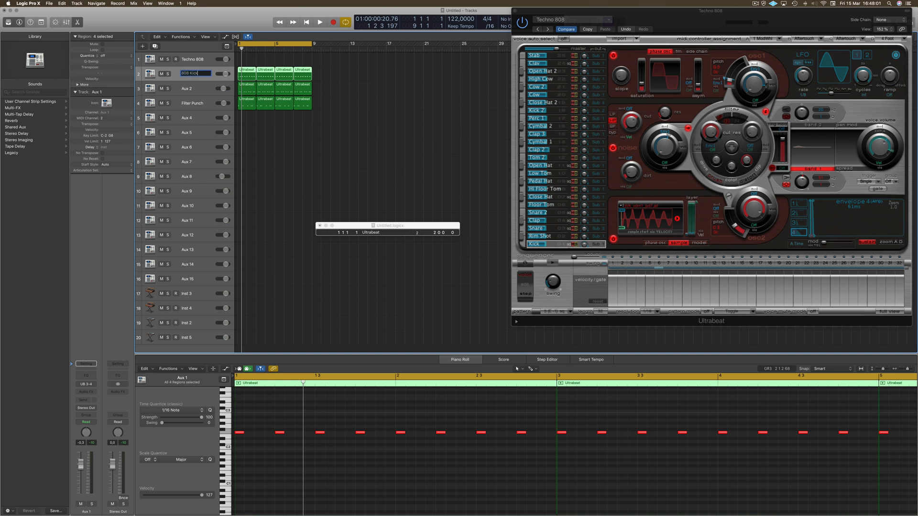
double_click(186, 91)
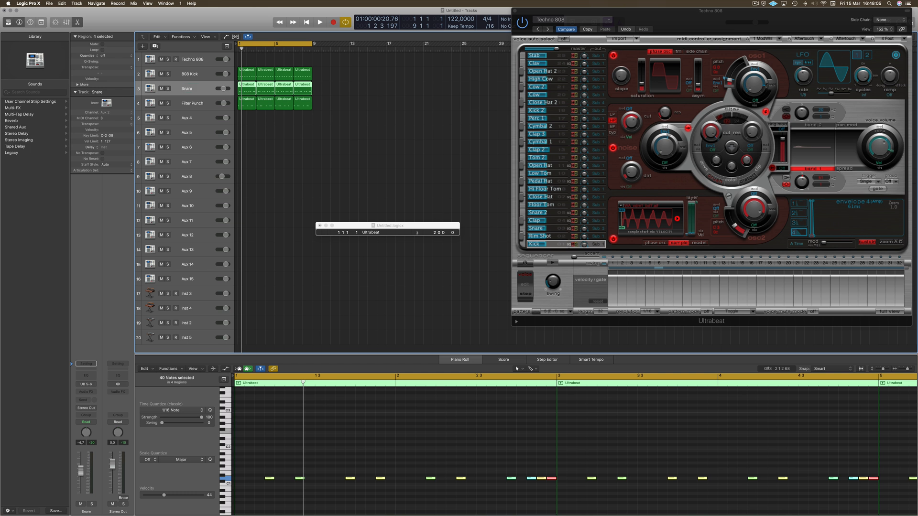
click(192, 105)
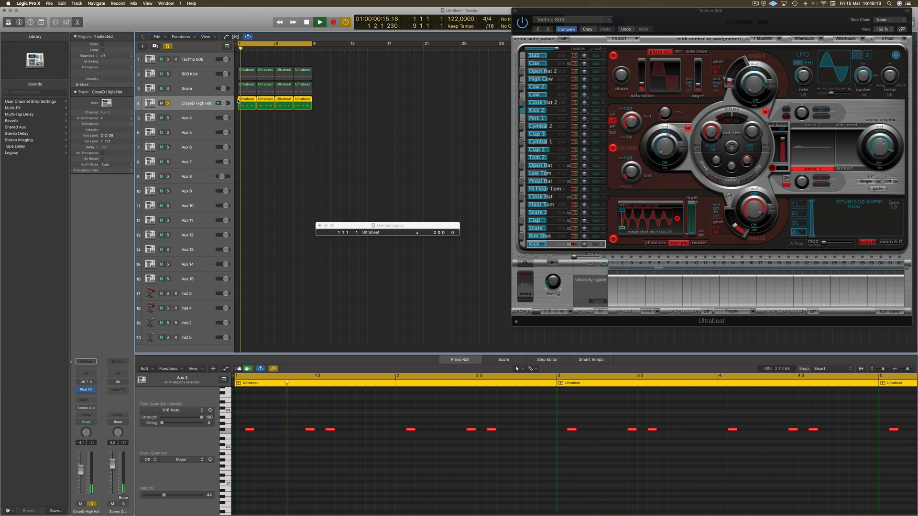
- Take the CloseD High Hat track out of solo and raise its level while all three drum tracks play
click(168, 103)
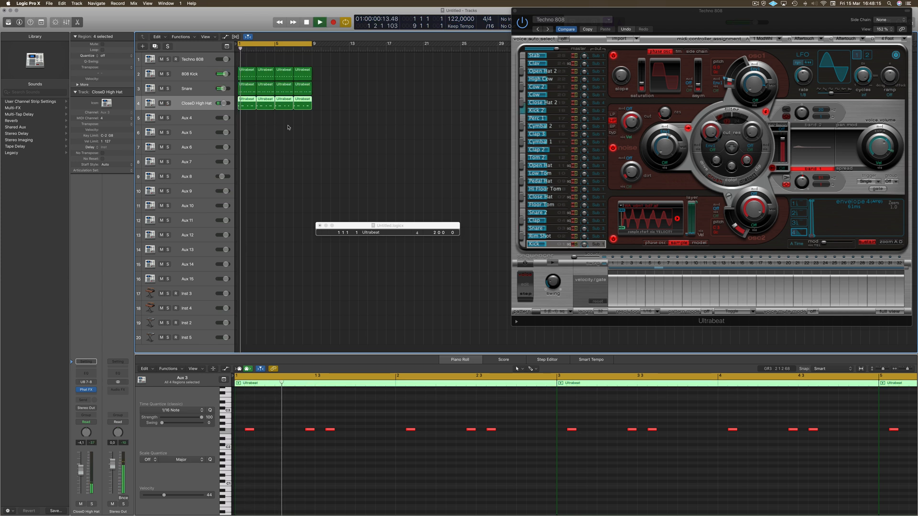
key(space)
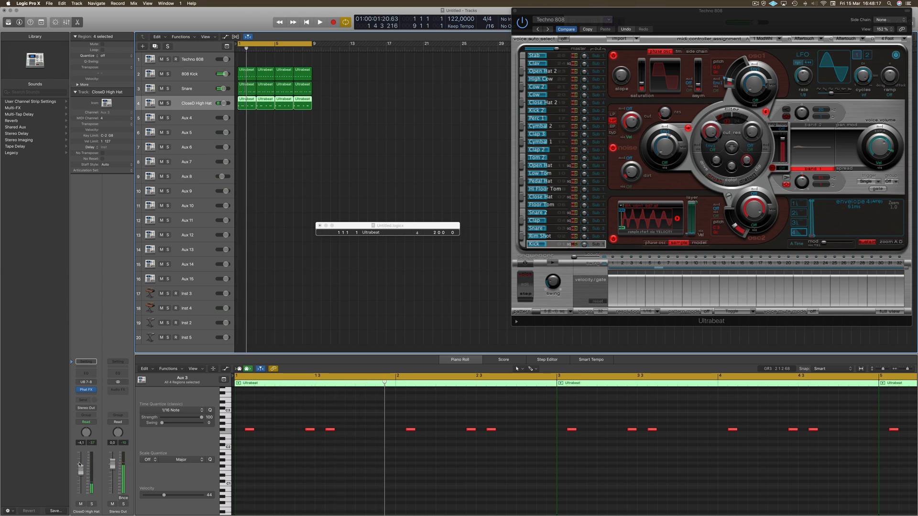
key(space)
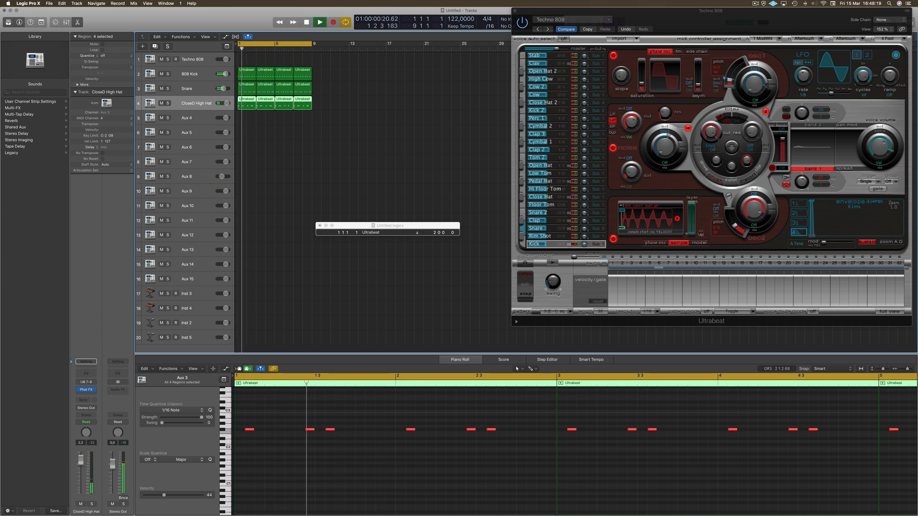
drag(80, 460, 81, 457)
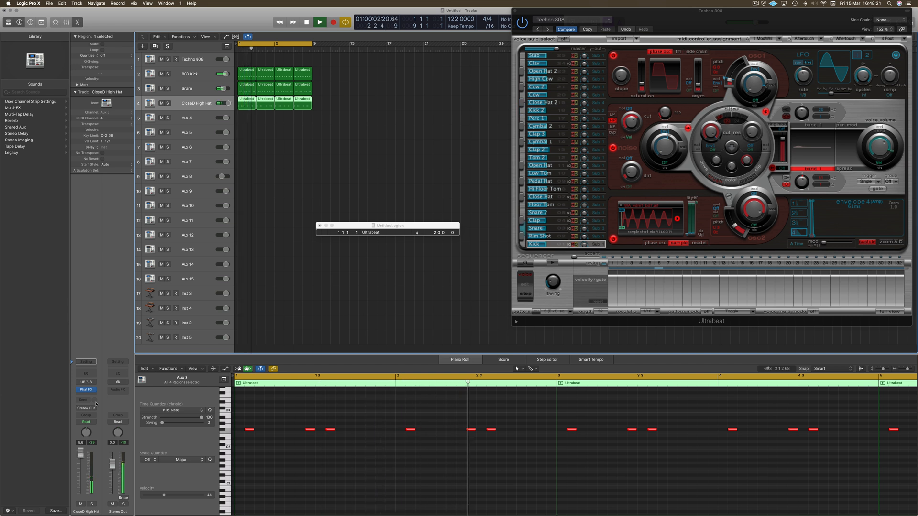
- Bypass Phat FX on the CloseD High Hat channel, lower its level to 1.7 dB and restart playback
mouse_move(81, 392)
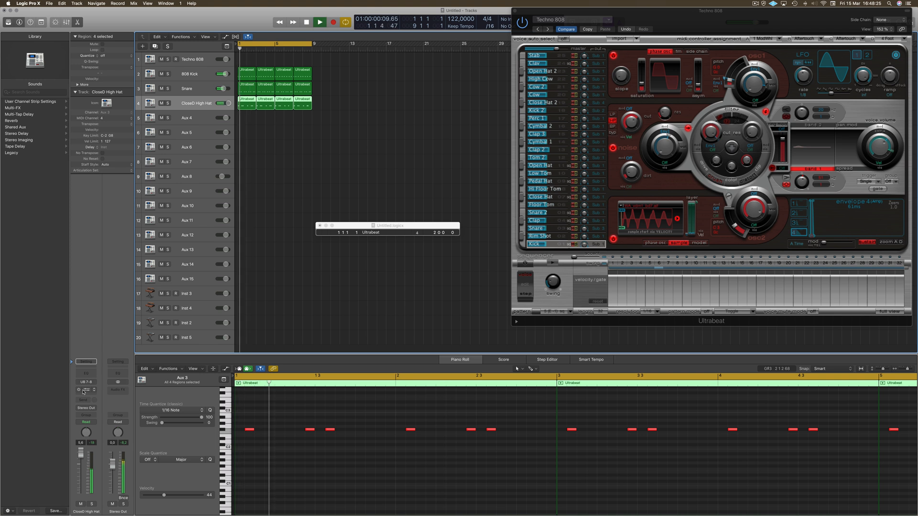
drag(80, 457, 83, 468)
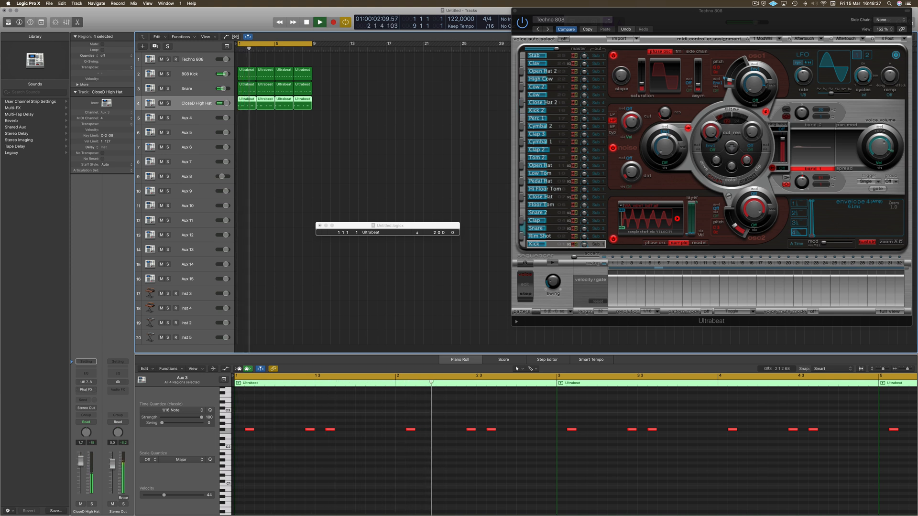
key(space)
key(space)
- Replace Phat FX on the CloseD High Hat channel with a stereo Stereo Delay, reposition its window and play
click(96, 390)
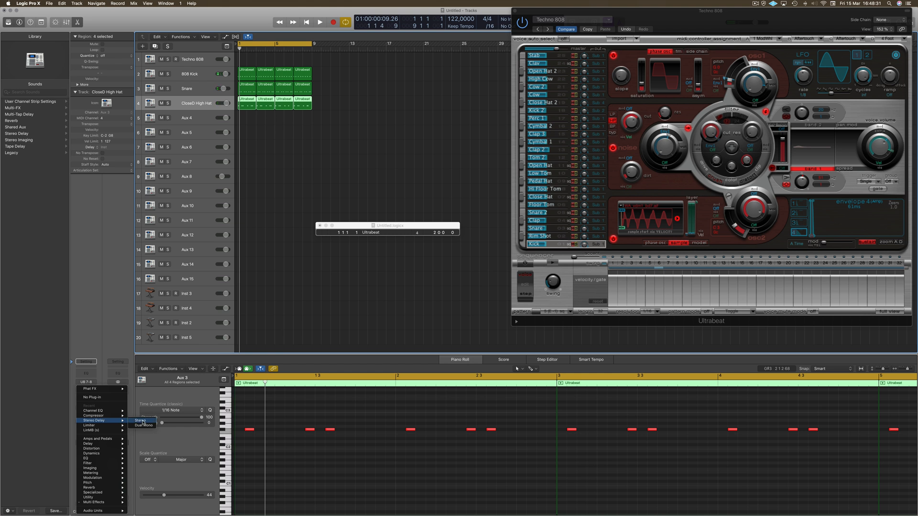
click(141, 421)
drag(161, 11, 362, 77)
key(space)
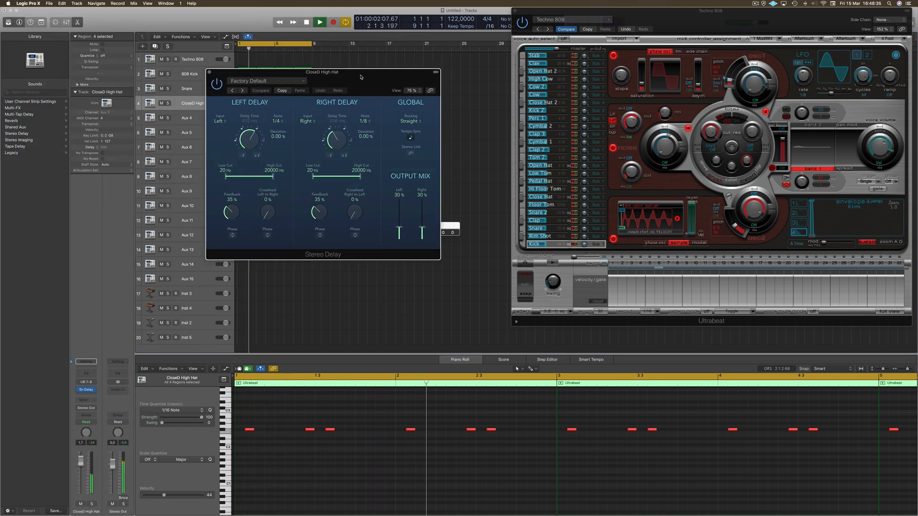
- Set the Stereo Delay to 1/8 note left and 1/16 note right, with output mix at 79% and 43%, and close its window
drag(254, 134, 257, 157)
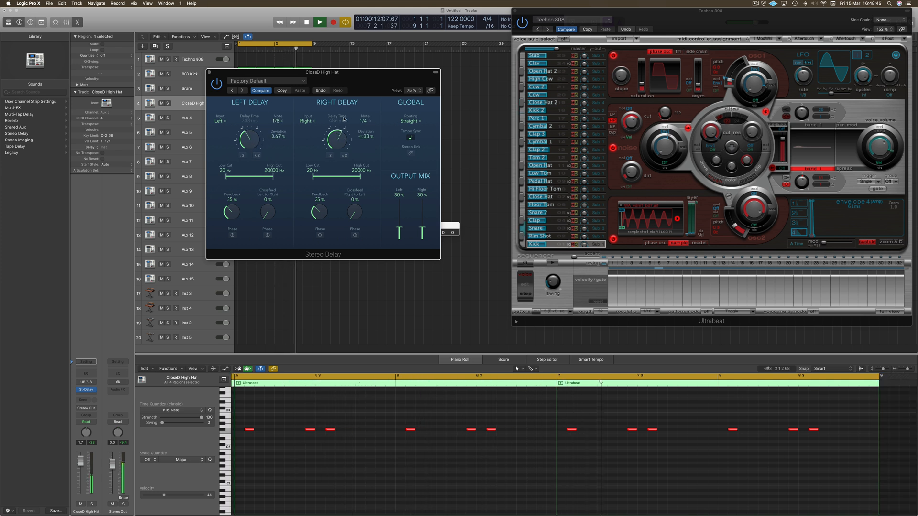
drag(342, 143, 344, 155)
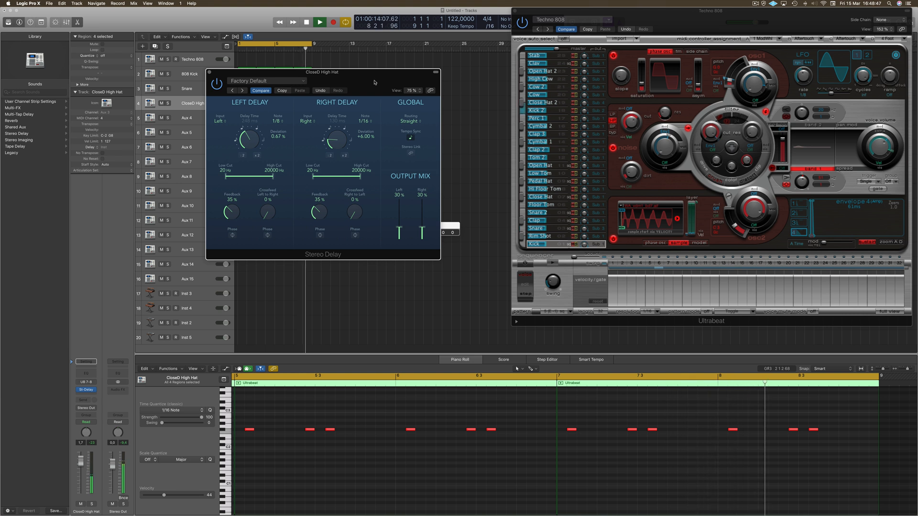
drag(374, 80, 327, 82)
drag(374, 229, 351, 211)
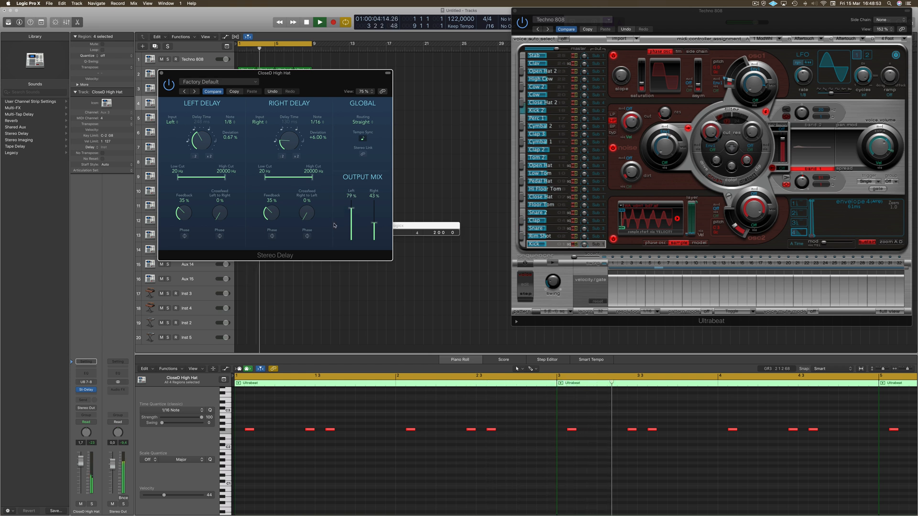
drag(160, 74, 183, 76)
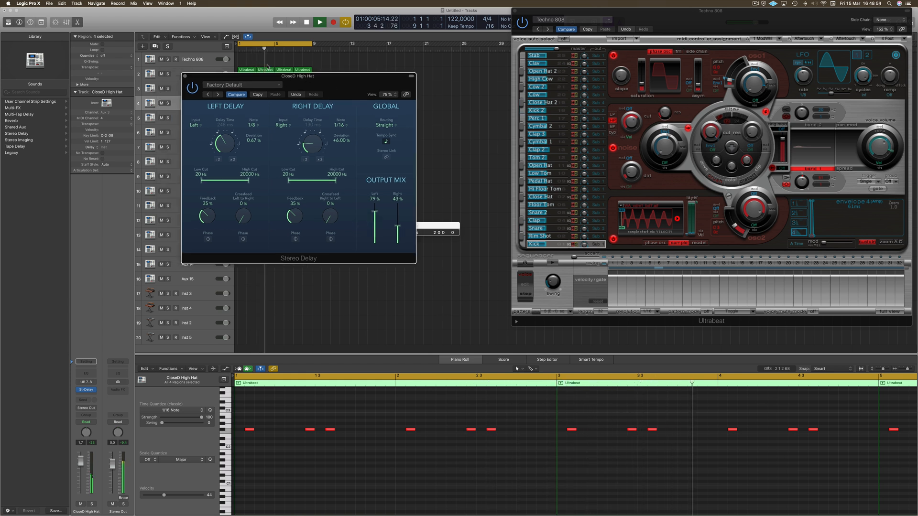
click(184, 75)
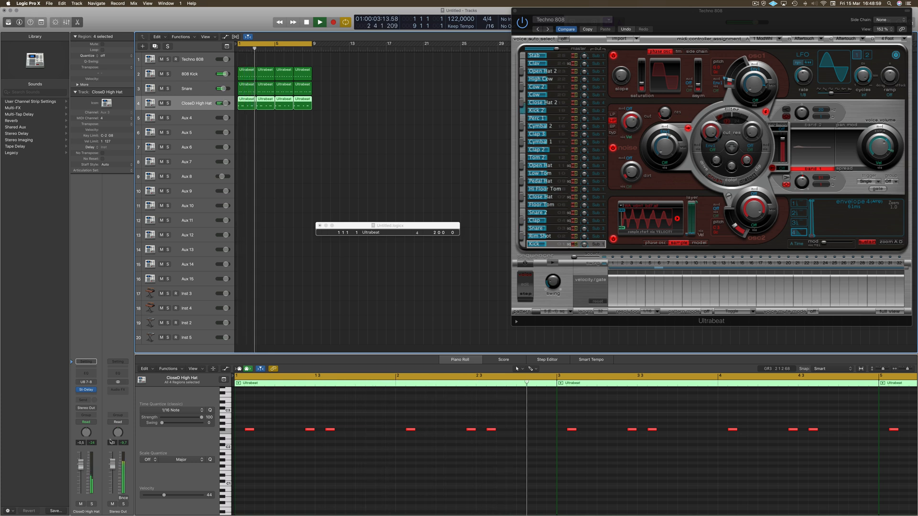
- Stop playback and place the Ultrabeat pattern as a new region on the Techno 808 track near bar 15
click(361, 110)
drag(649, 20, 608, 64)
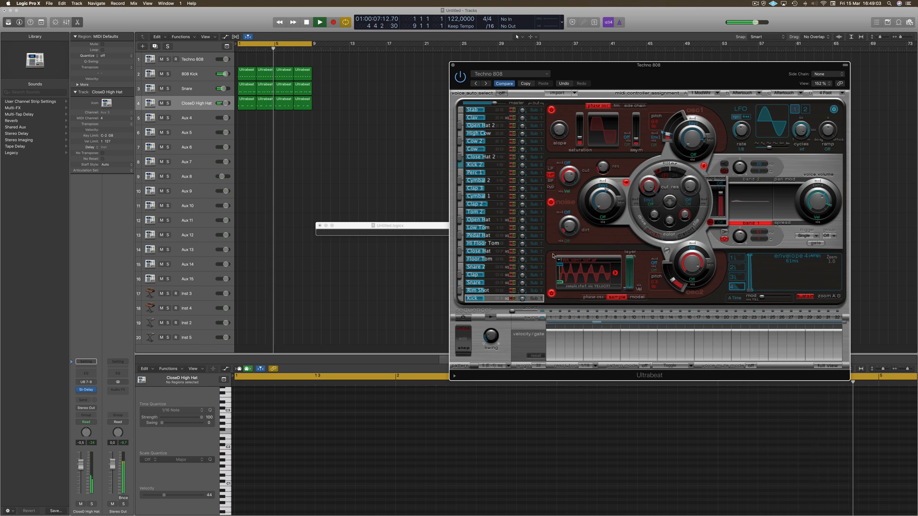
key(space)
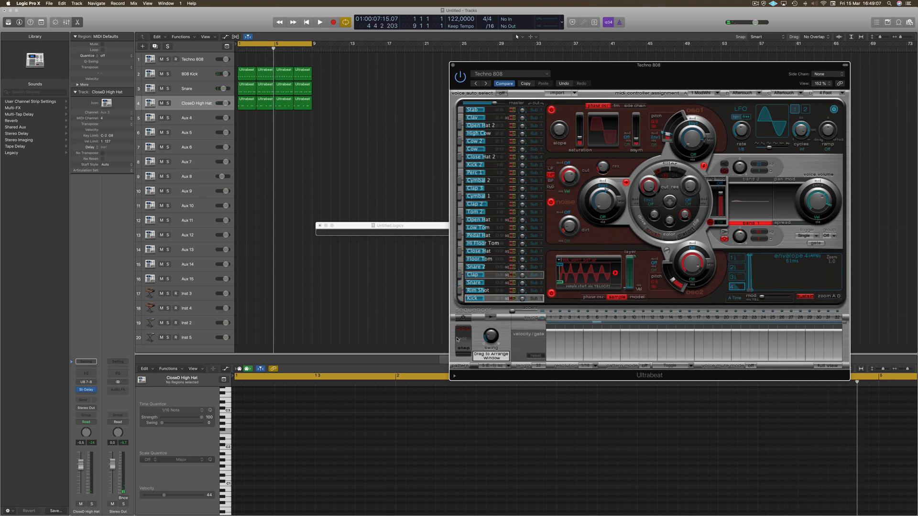
drag(492, 355, 381, 63)
drag(663, 62, 579, 68)
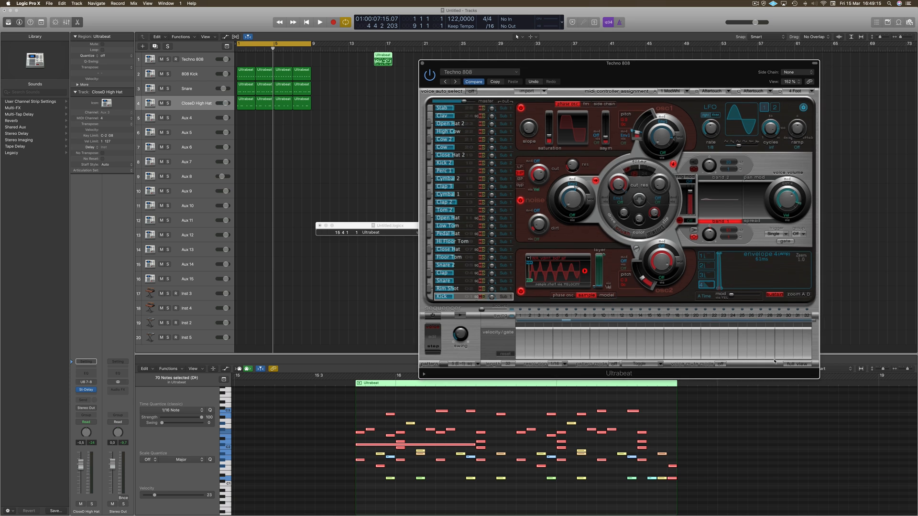
- Show Ultrabeat's step sequencer in full view and reposition its window
click(799, 364)
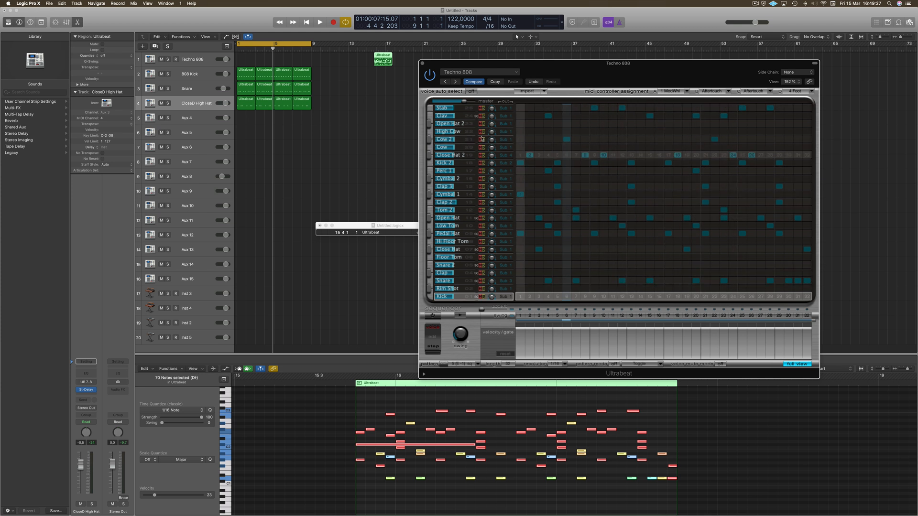
drag(641, 66, 642, 65)
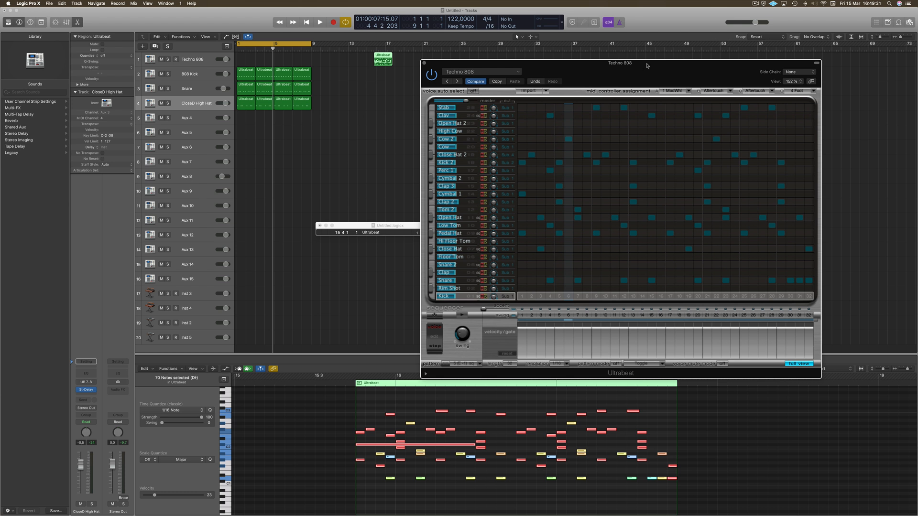
drag(647, 66, 632, 66)
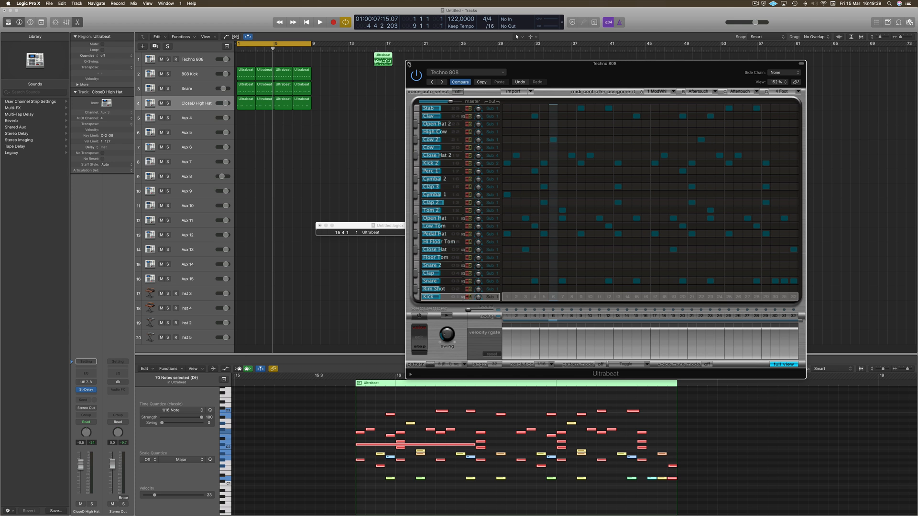
- Close the Ultrabeat window and move the new pattern region to bar 1 of the Aux 4 track
click(409, 64)
drag(383, 60, 248, 118)
key(space)
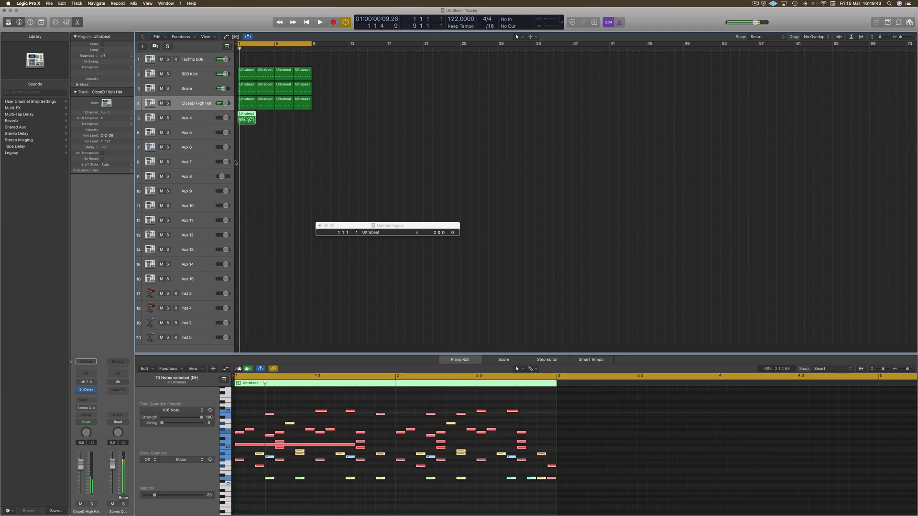
- Delete every note in the Aux 4 region except the open hat row just below C2, and play
scroll(264, 397, down, 2)
click(265, 480)
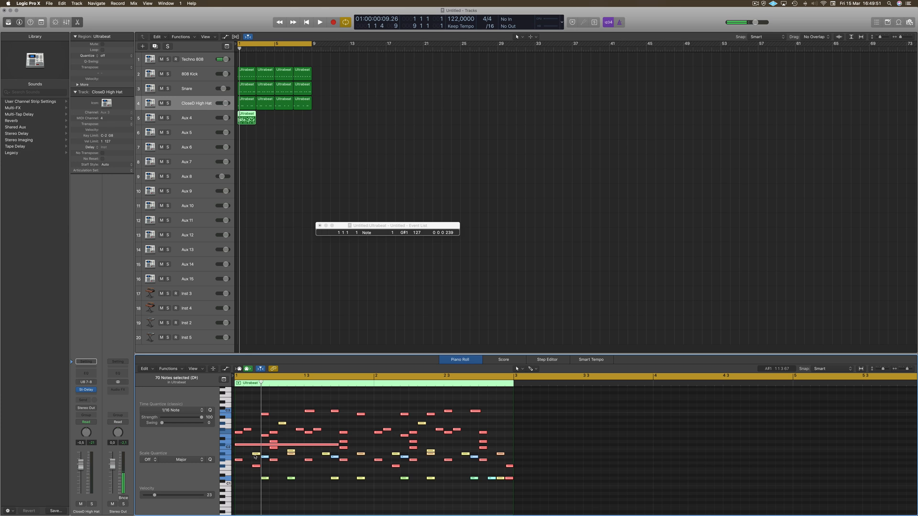
drag(242, 492, 519, 459)
key(Delete)
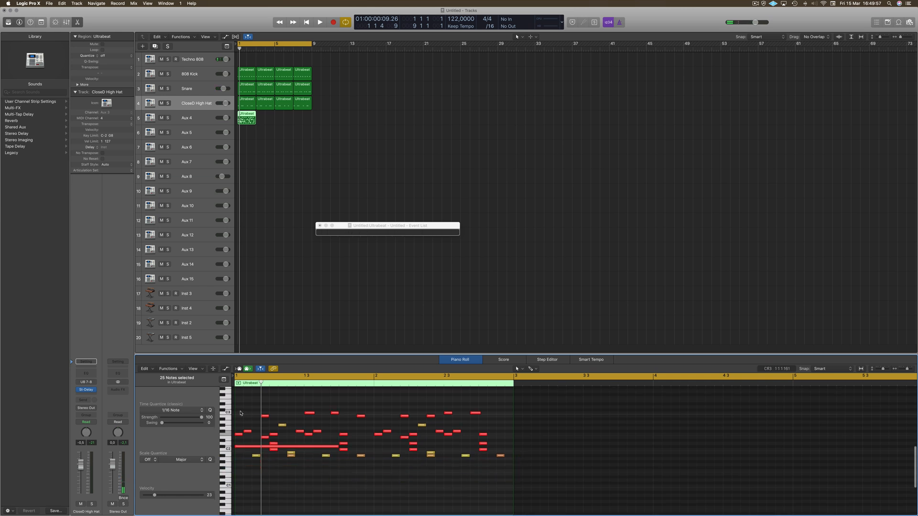
drag(241, 414, 523, 455)
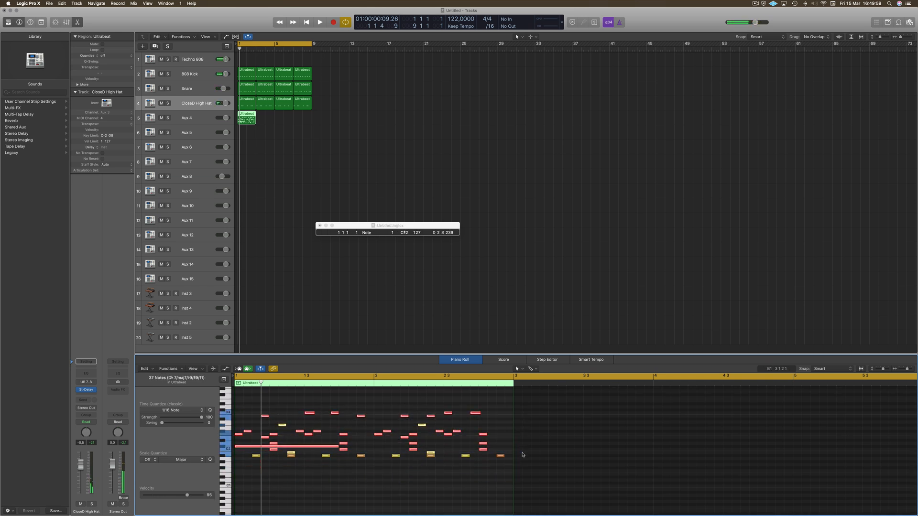
key(Delete)
key(space)
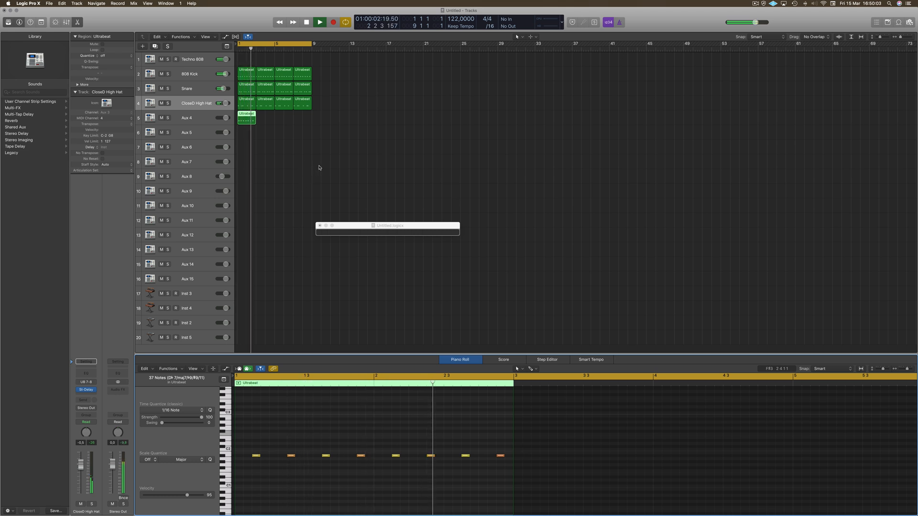
- Fill bars 1 to 9 of the Aux 4 track with four copies of its region and close the floating event display
key(space)
drag(254, 123, 282, 123)
shift+click(246, 119)
key(space)
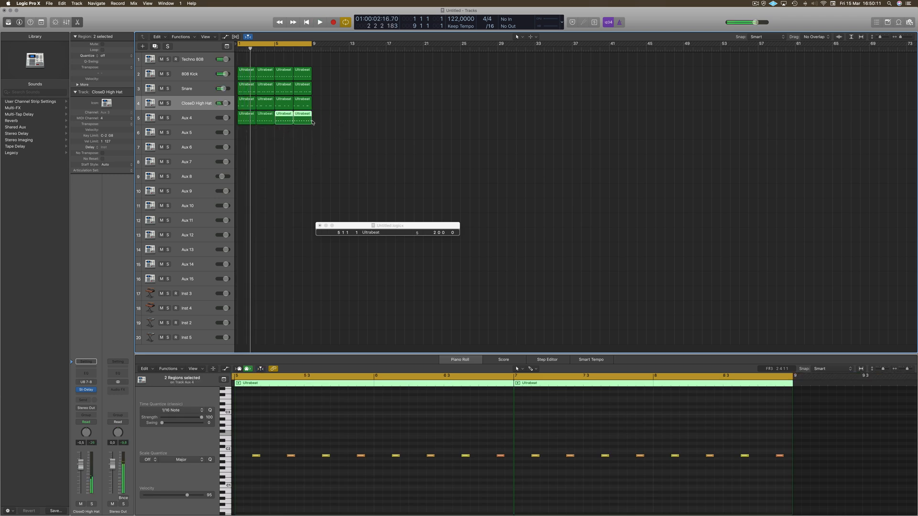
click(373, 159)
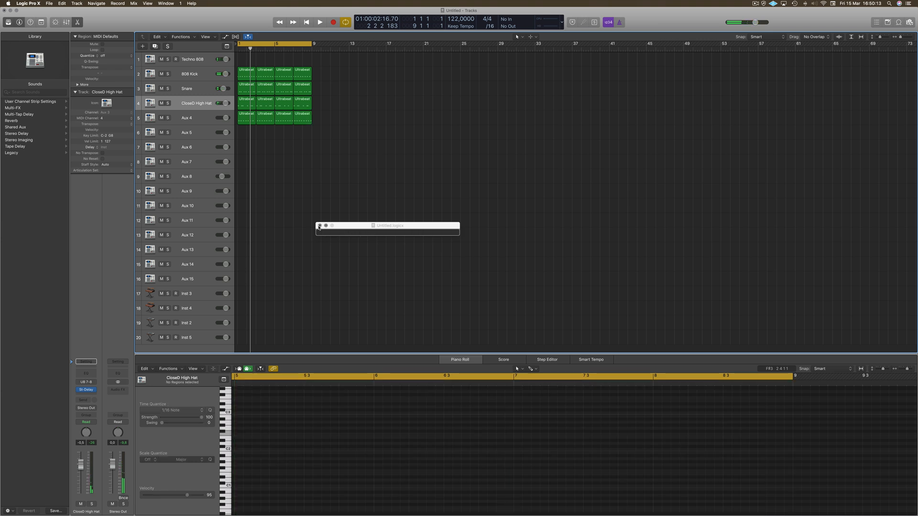
click(319, 226)
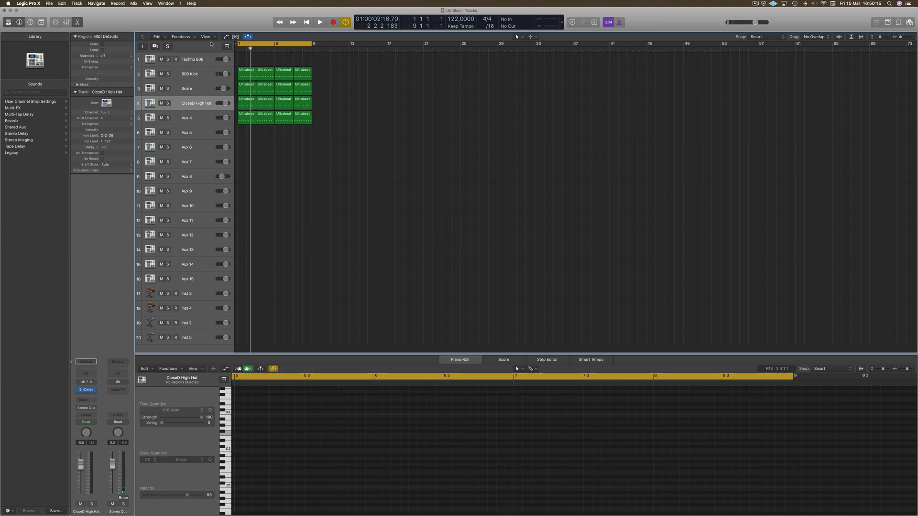
- Route the Open Hat voice of the Techno 808 Ultrabeat to Sub Group 5 (9-10) and check it in playback
click(208, 59)
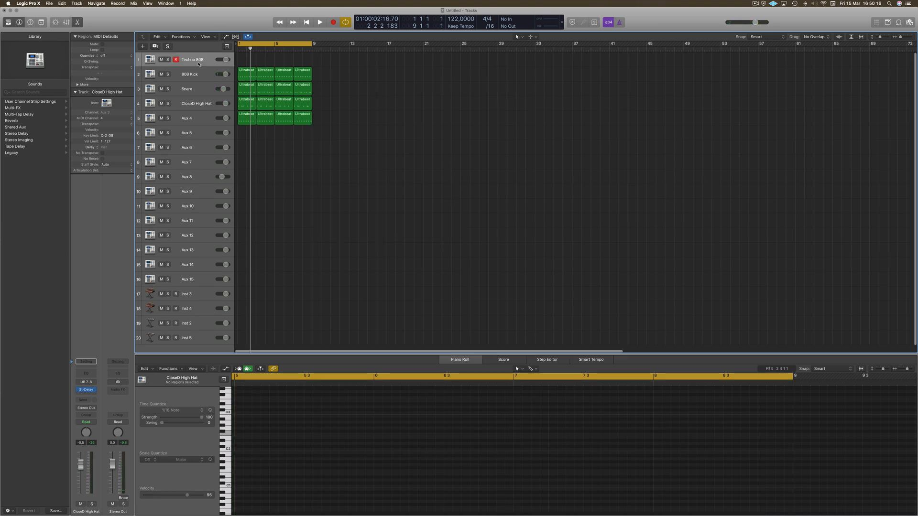
click(87, 385)
key(space)
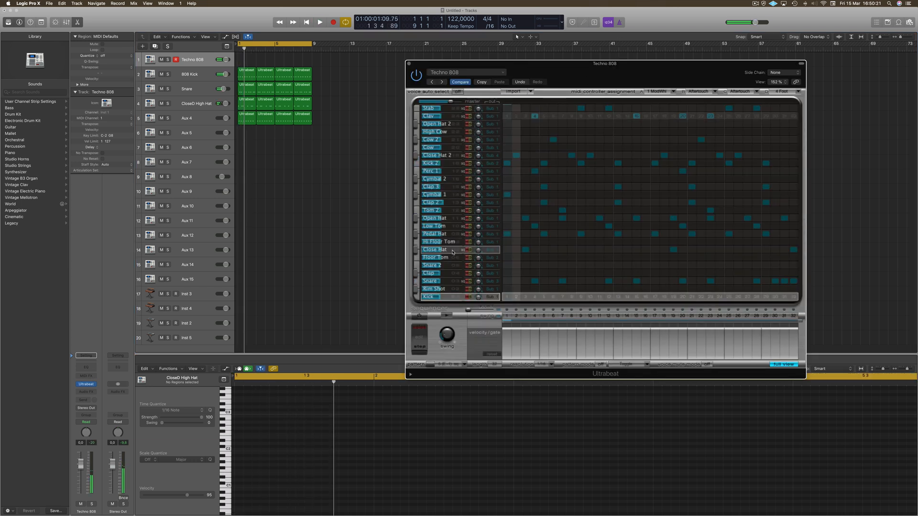
click(454, 218)
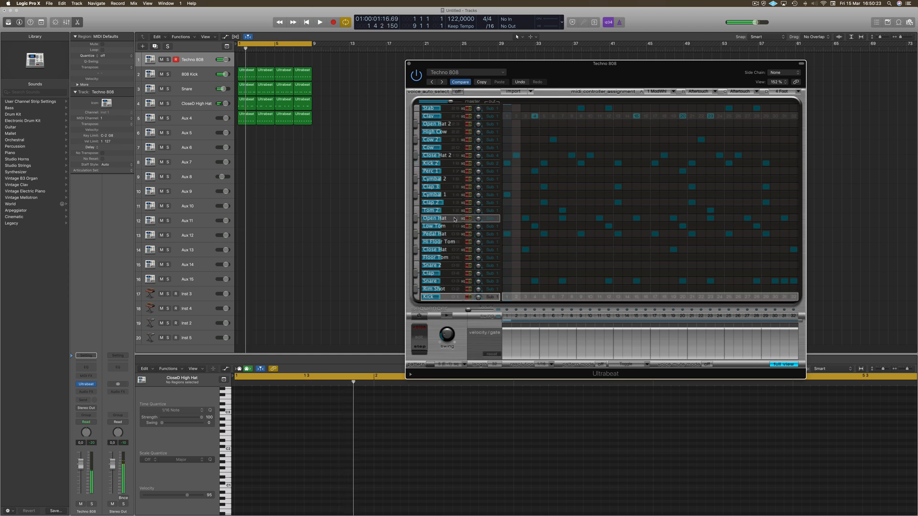
click(493, 219)
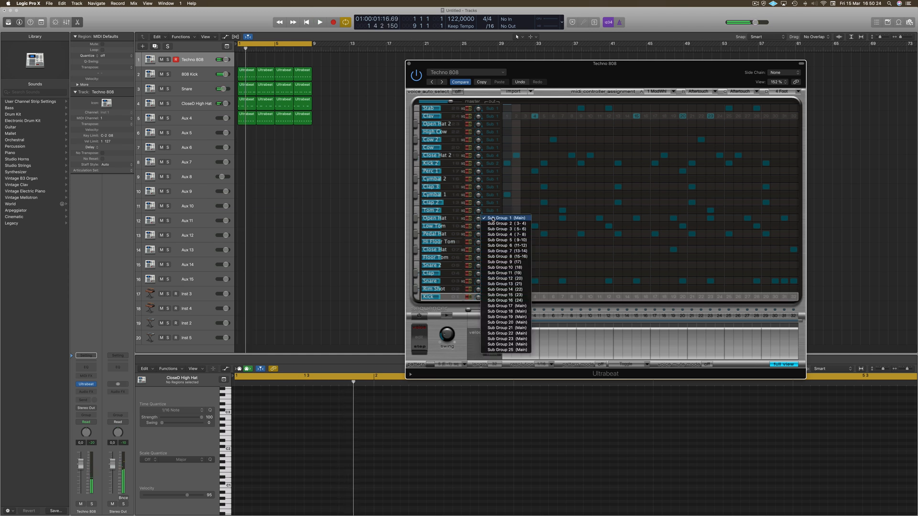
click(505, 240)
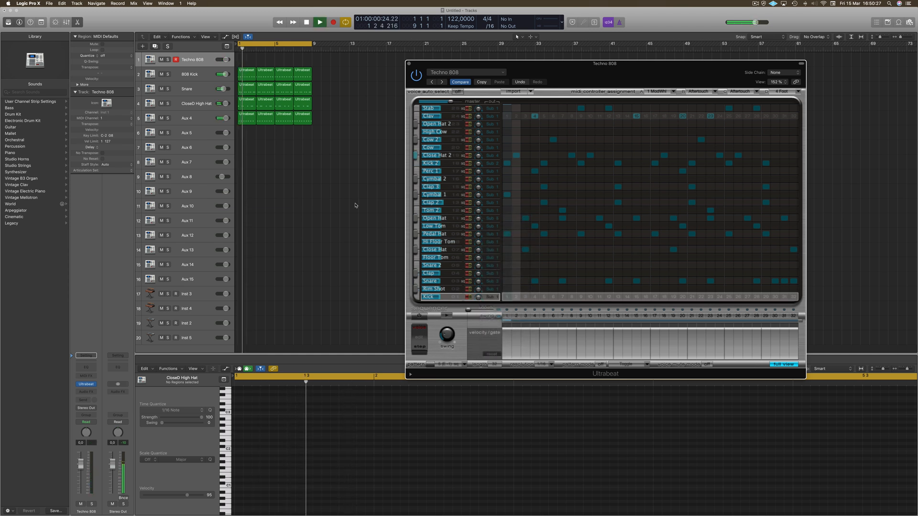
key(space)
key(space)
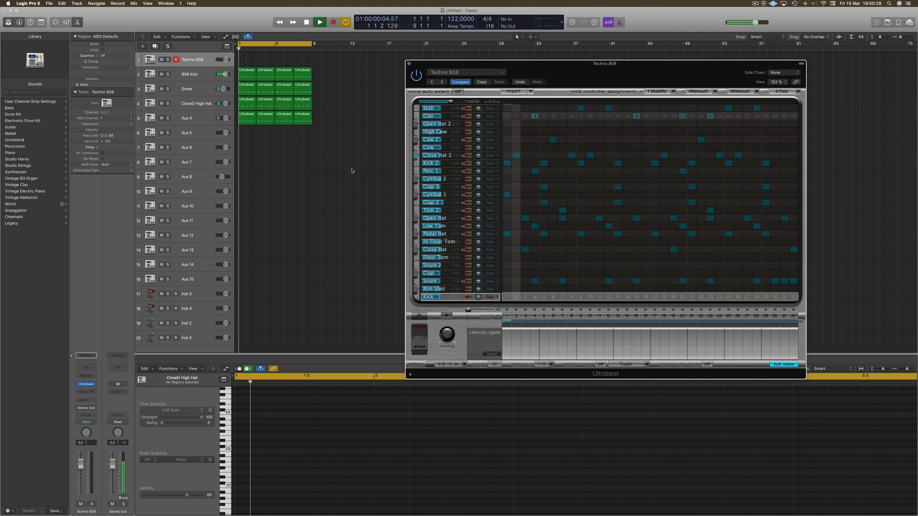
- Try routing the Open Hat voice to another sub group during playback and restore its Sub Group 5 output
click(492, 219)
click(492, 224)
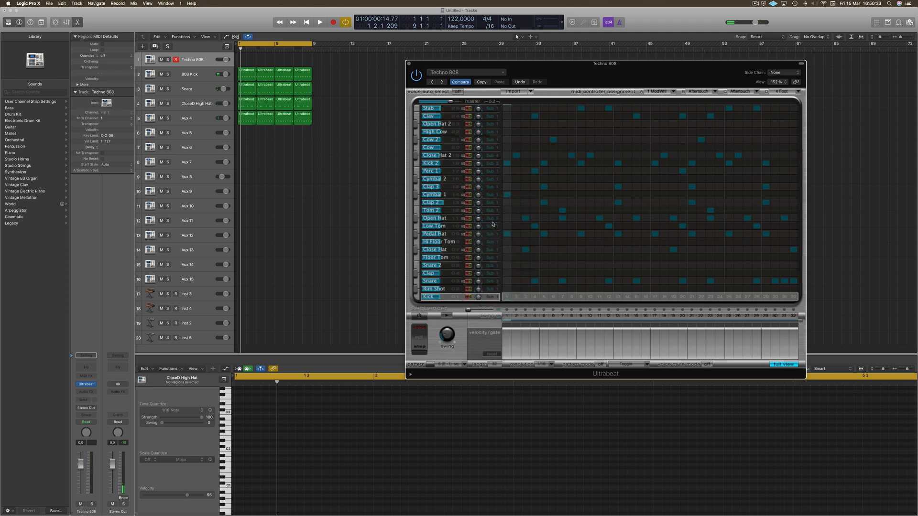
key(space)
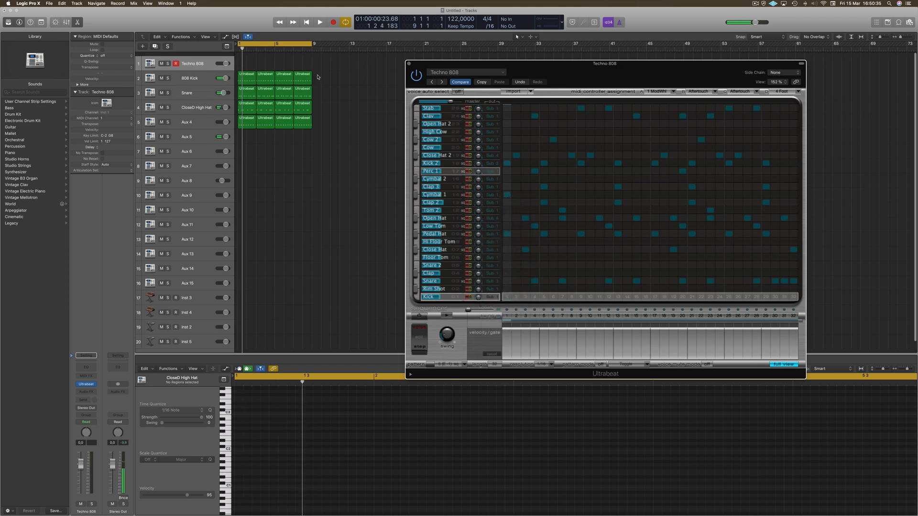
click(493, 218)
click(328, 196)
- Lower the Aux 4 track's level slightly while the pattern plays, and stop playback
key(space)
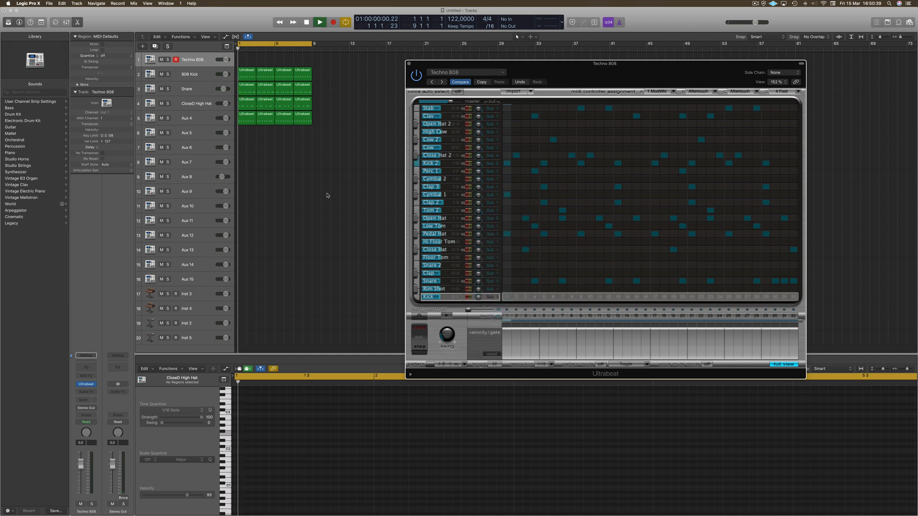
drag(226, 119, 223, 119)
key(space)
- Copy the first Aux 4 region to the Aux 5 track and route the Low Tom voice to Sub Group 6 (11-12)
click(416, 212)
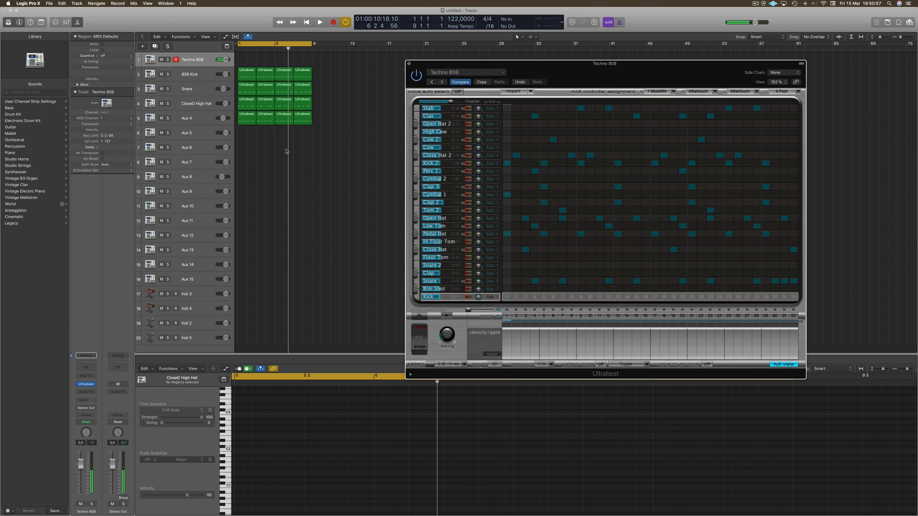
drag(251, 119, 251, 134)
click(416, 211)
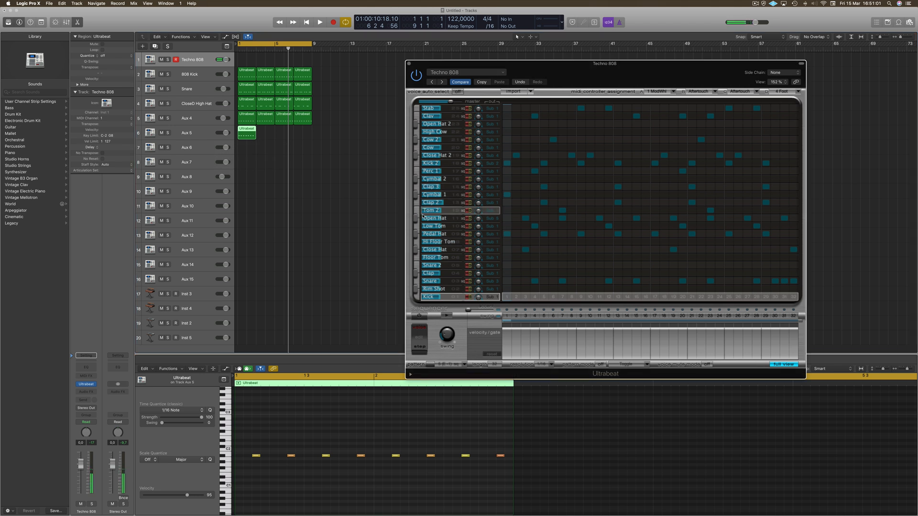
click(490, 228)
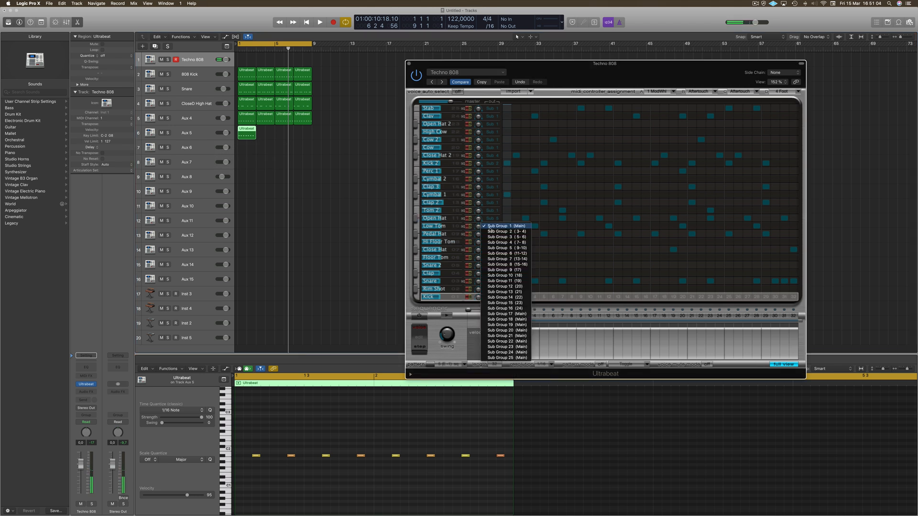
click(498, 254)
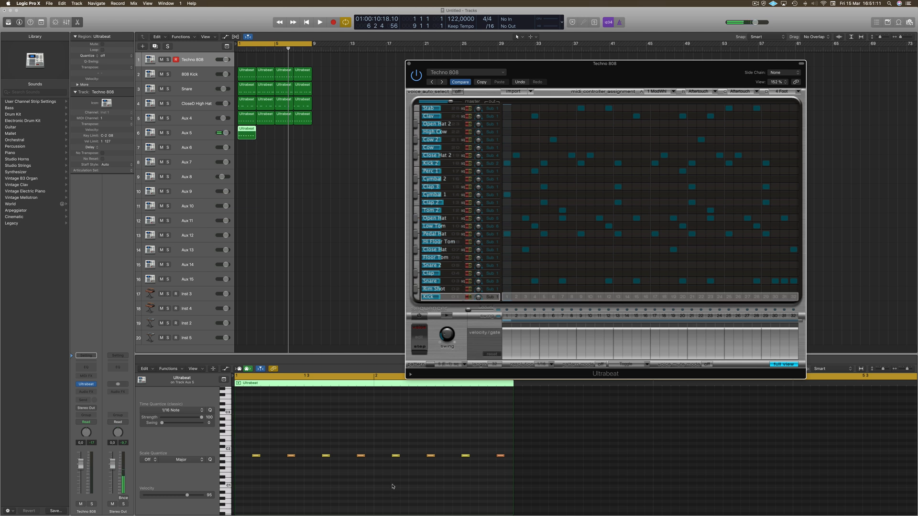
- Transpose all notes in the Aux 5 region down one semitone to the Low Tom row and play
drag(253, 444, 542, 479)
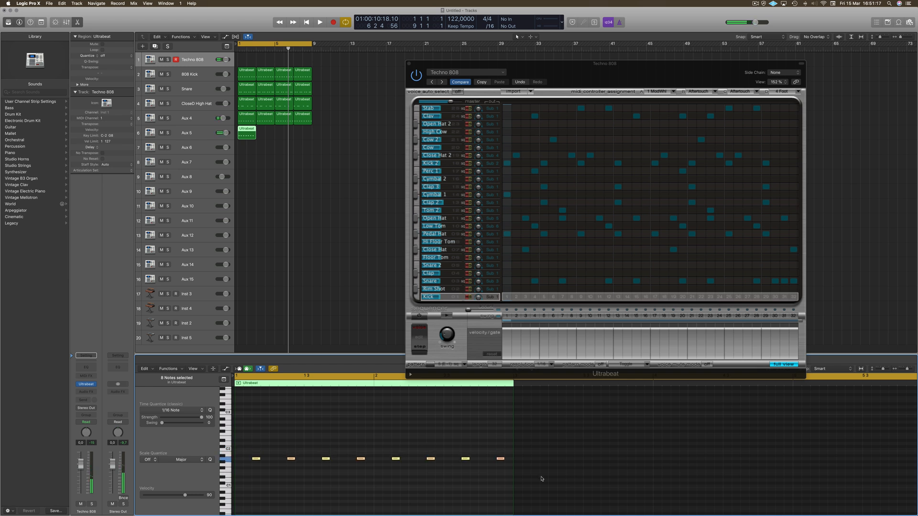
key(space)
key(space)
key(space)
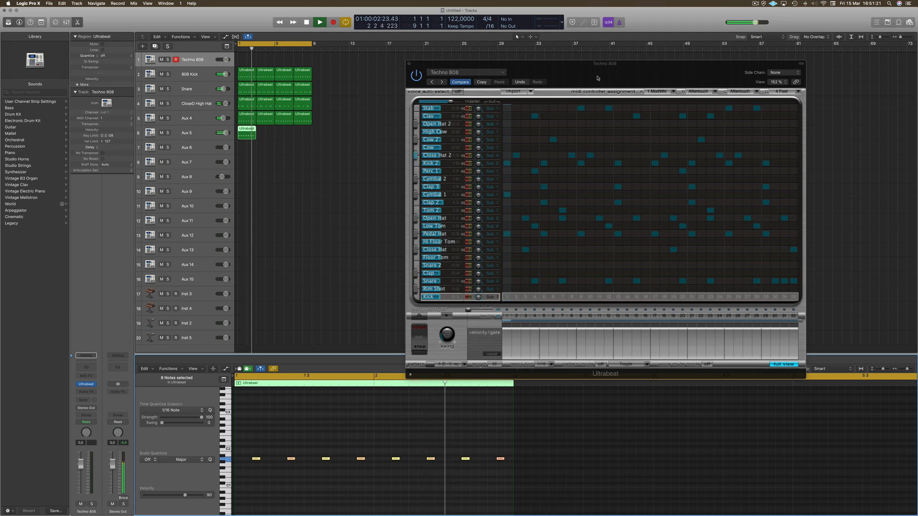
- Stop playback, fill bars 1 to 9 of the Aux 5 track with four copies of its region and select the track
drag(597, 78, 648, 72)
key(space)
mouse_move(247, 130)
mouse_down()
mouse_move(269, 137)
mouse_move(248, 137)
mouse_move(280, 135)
mouse_up()
click(203, 132)
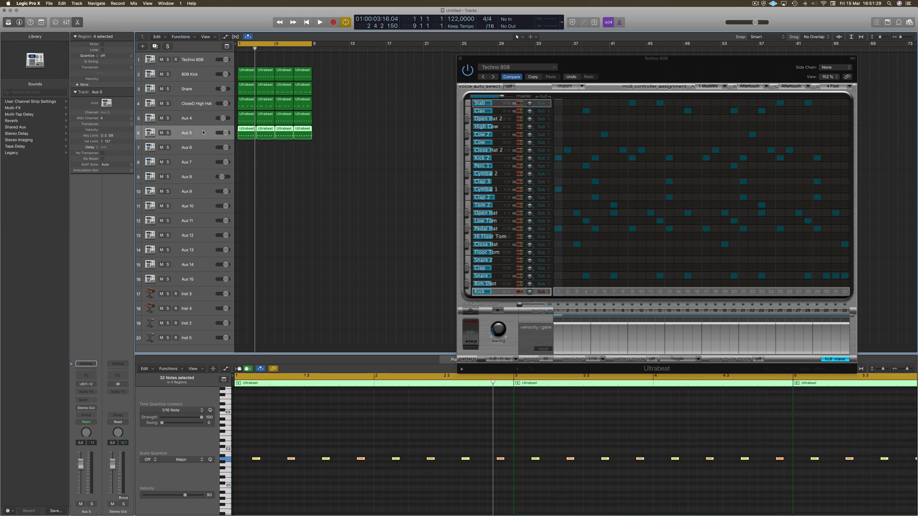
- Play the pattern from the start, lower the Aux 5 track's level to -4.0 dB, replay it and stop playback
key(Return)
key(space)
drag(227, 133, 226, 133)
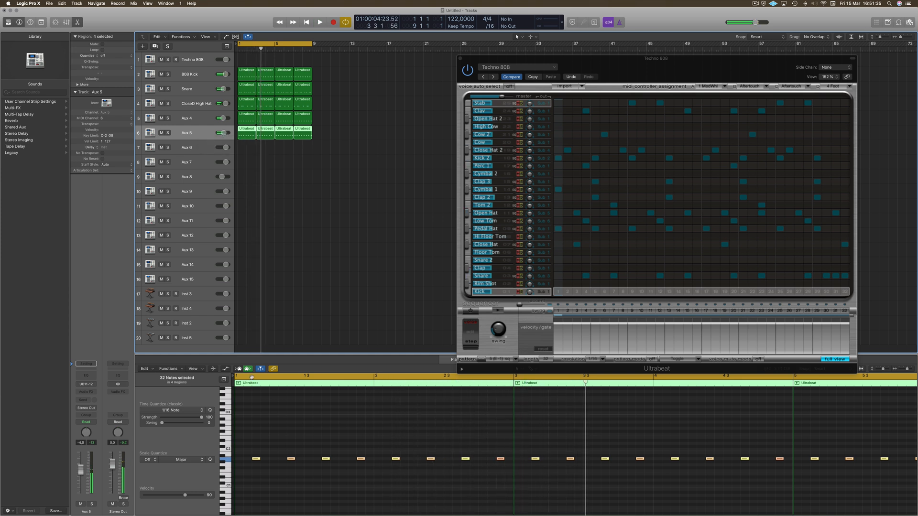
key(Return)
key(space)
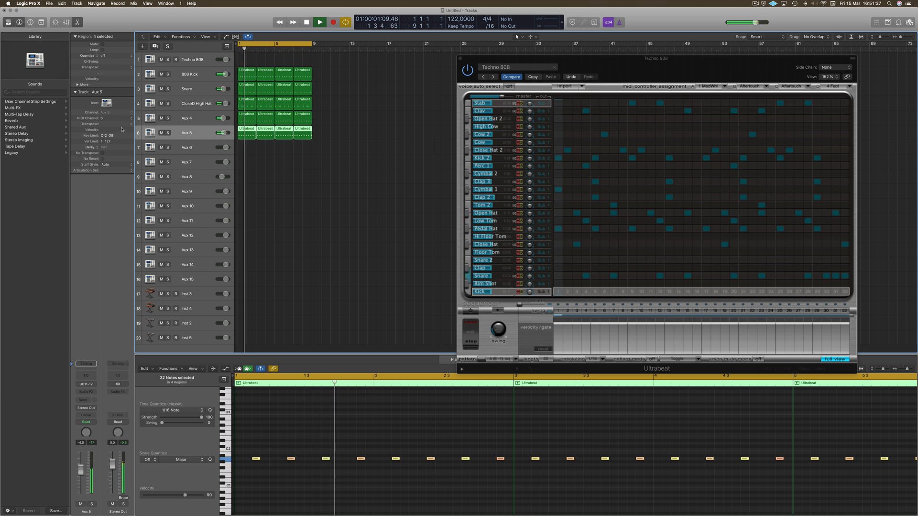
key(space)
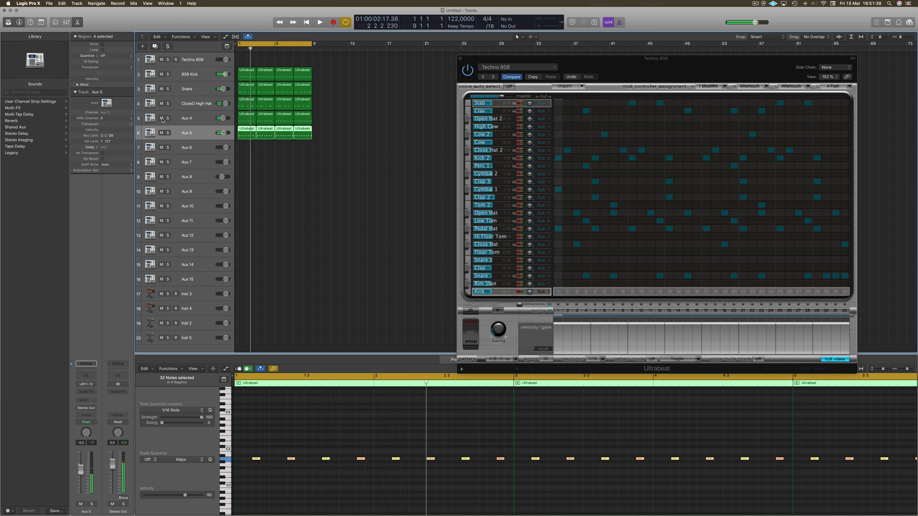
- Rename the Aux 4 track as Open Hat and the Aux 5 track as Low Tom Thump, and start playback
double_click(187, 119)
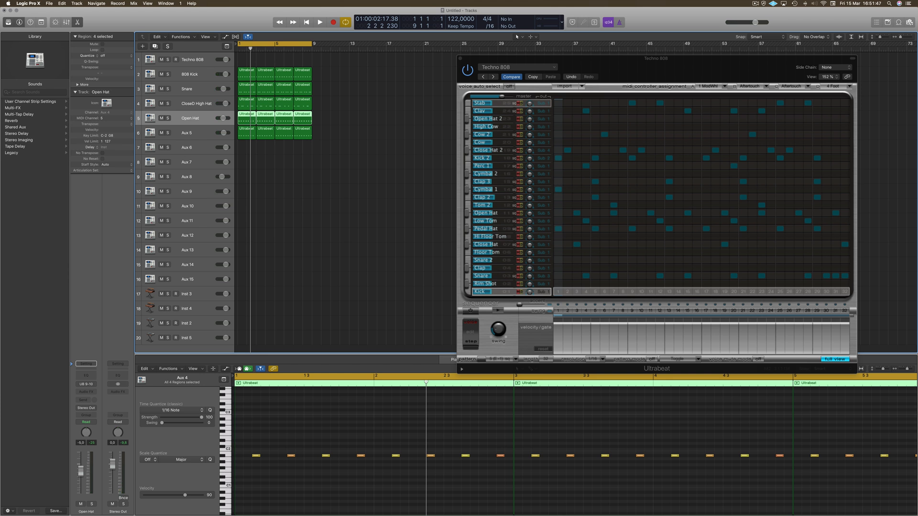
double_click(190, 133)
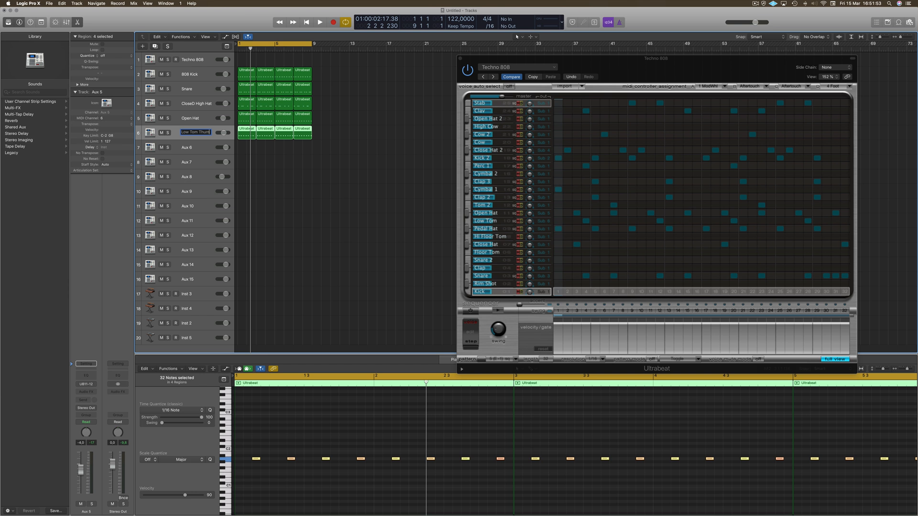
click(312, 189)
key(space)
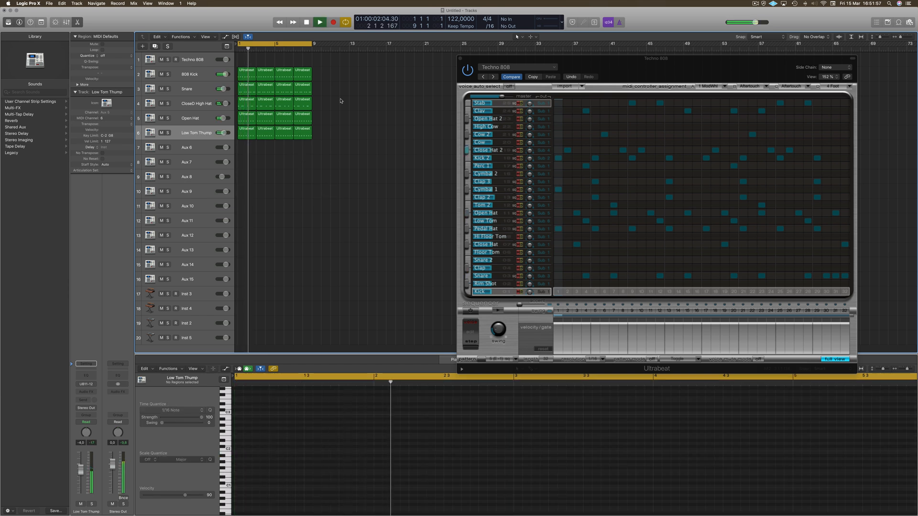
- Reposition the Ultrabeat instrument window and close it while the pattern plays
drag(745, 66, 626, 89)
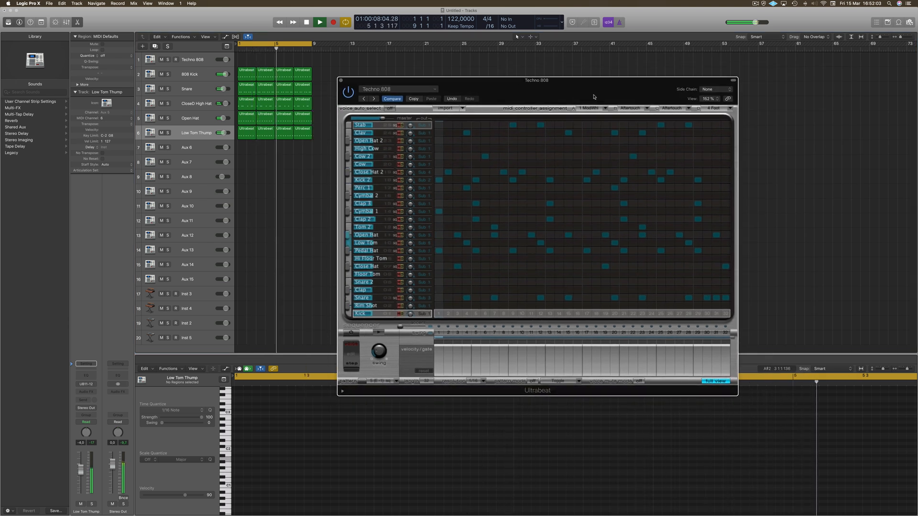
drag(584, 92, 584, 90)
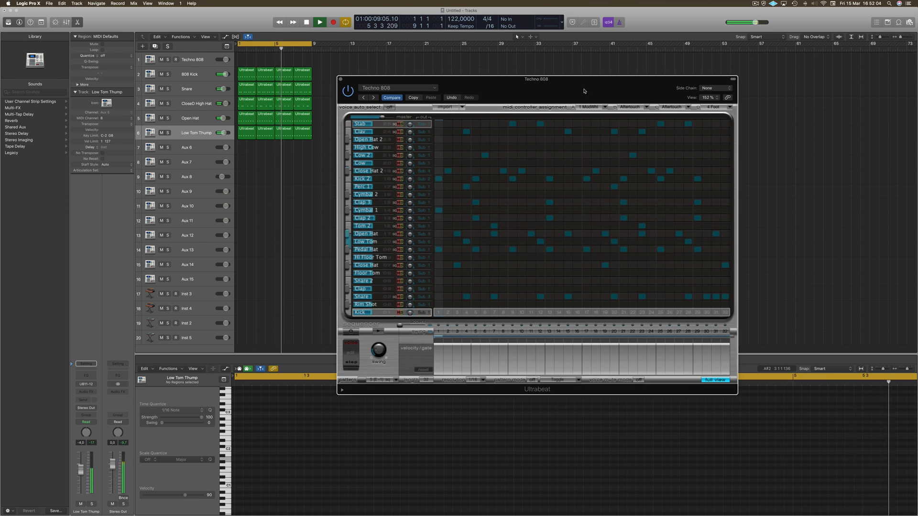
click(340, 79)
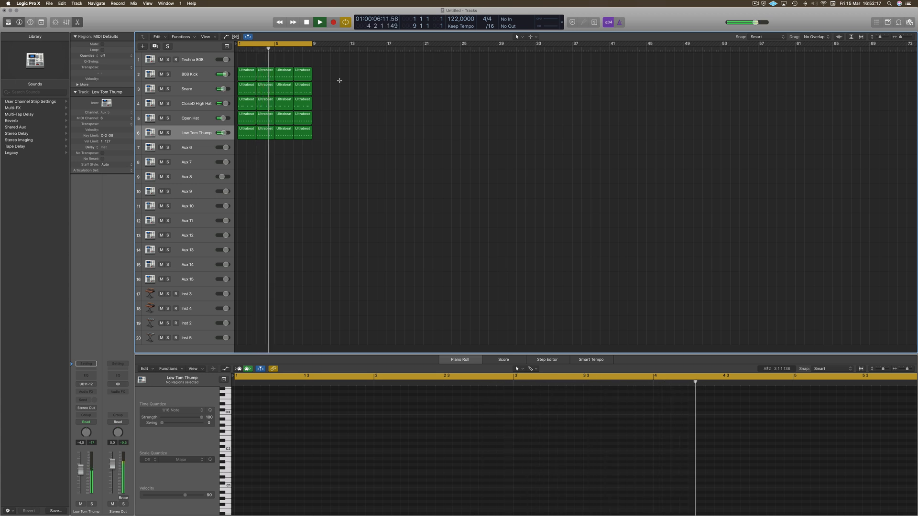
- Show the Musical Typing keyboard, select the Inst 3 track and try out a few notes over the beat
key(super+k)
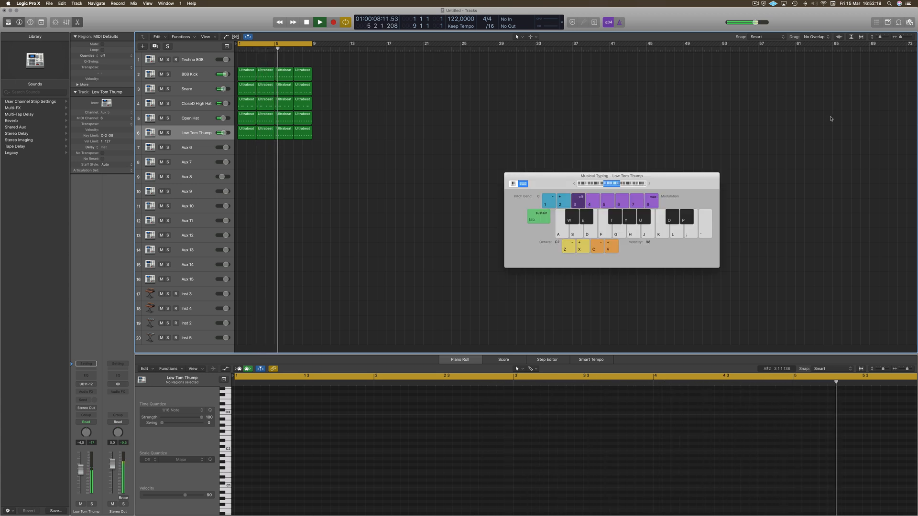
click(197, 295)
scroll(198, 294, right, 1)
key(h)
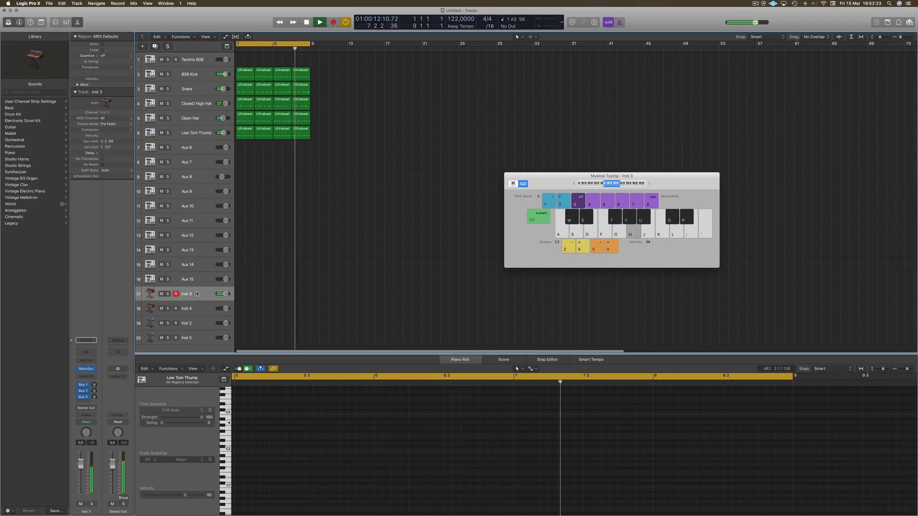
key(g)
key(f)
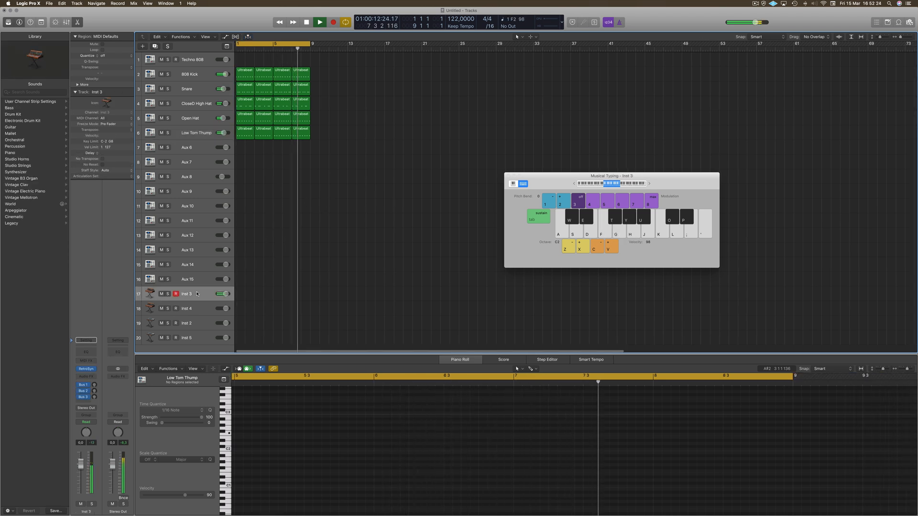
- Audition notes on Inst 3 in a lower octave, return the keyboard to octave C2 and compare the sound
drag(613, 184, 594, 185)
key(f)
key(g)
key(h)
click(610, 186)
key(g)
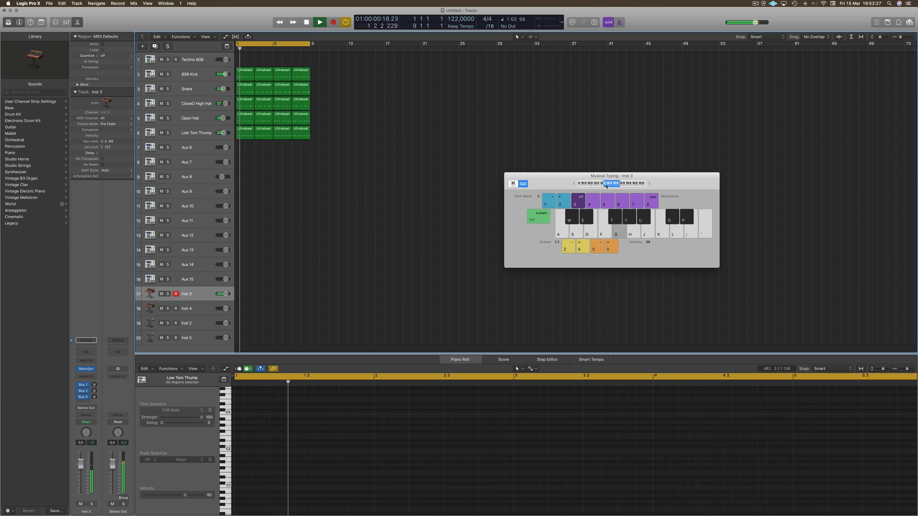
key(h)
key(f)
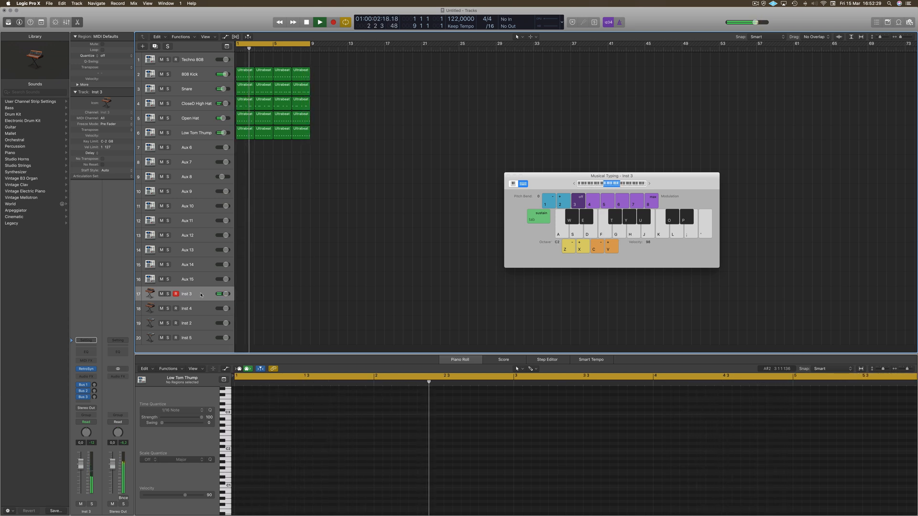
- Open Retro Synth on the Inst 3 track, load the Mellow Brass preset from 06 Synth Brass and move its window off the track list
click(87, 369)
drag(199, 29, 318, 34)
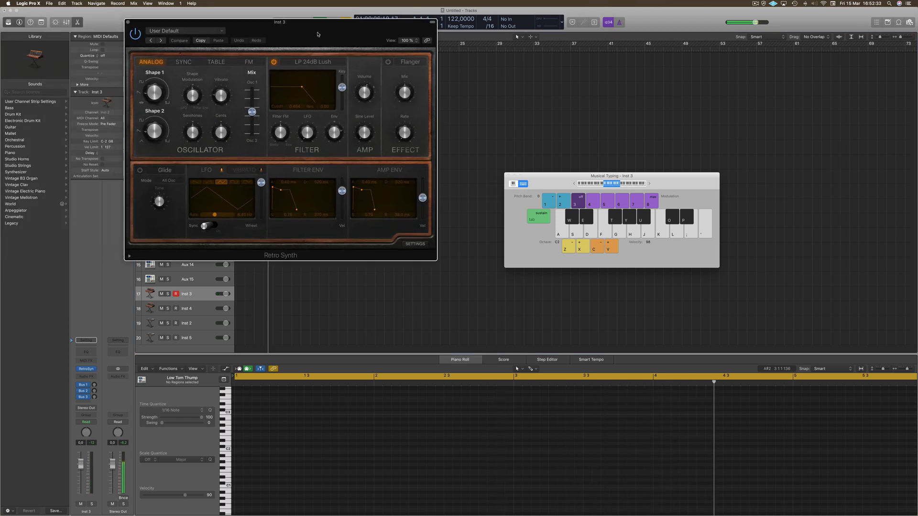
click(205, 32)
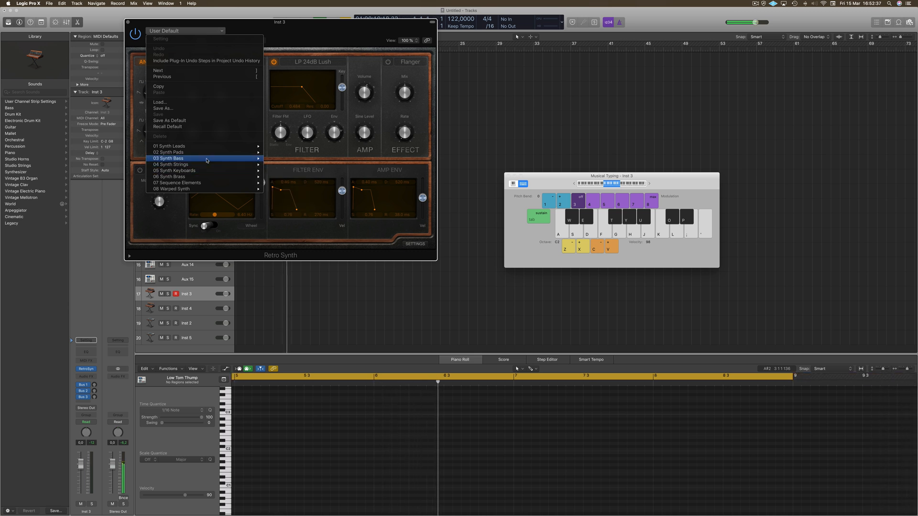
mouse_move(210, 168)
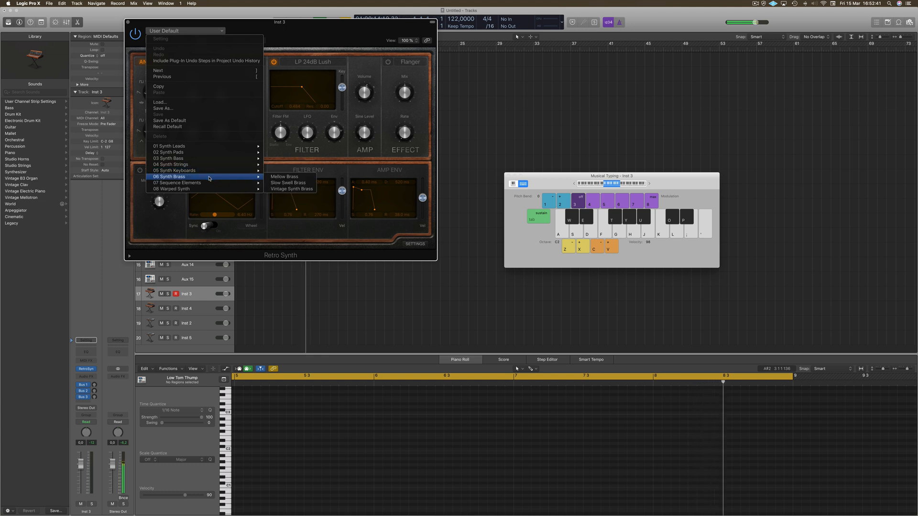
click(279, 177)
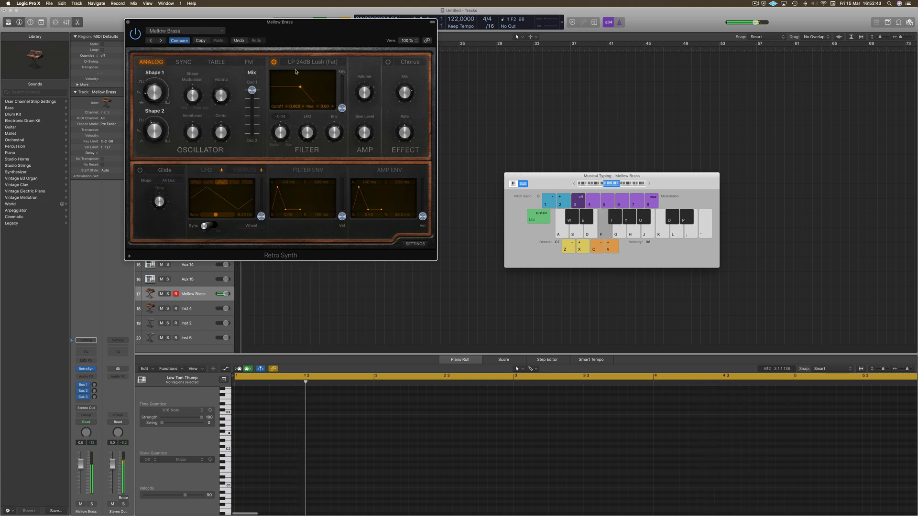
drag(294, 33, 581, 65)
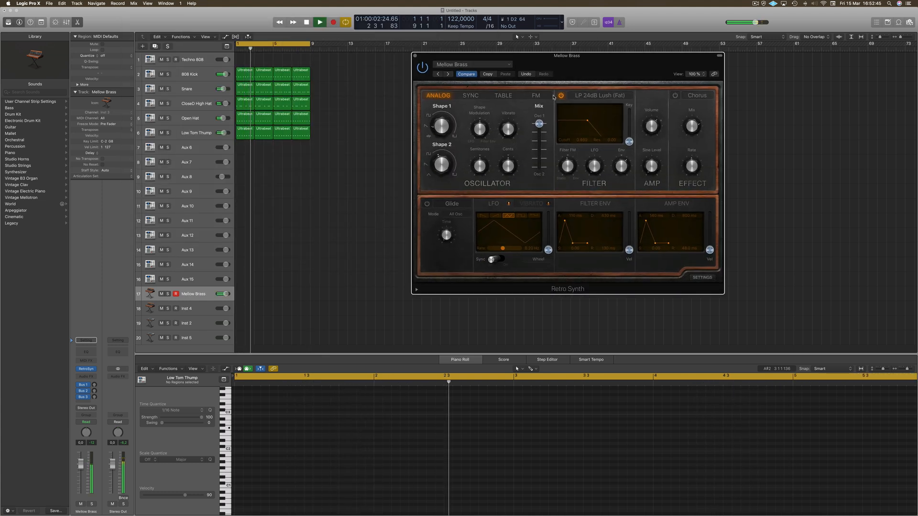
- Lower the Musical Typing keyboard to octave C0, place it clear of the synth window and play bass notes with Mellow Brass
key(super+k)
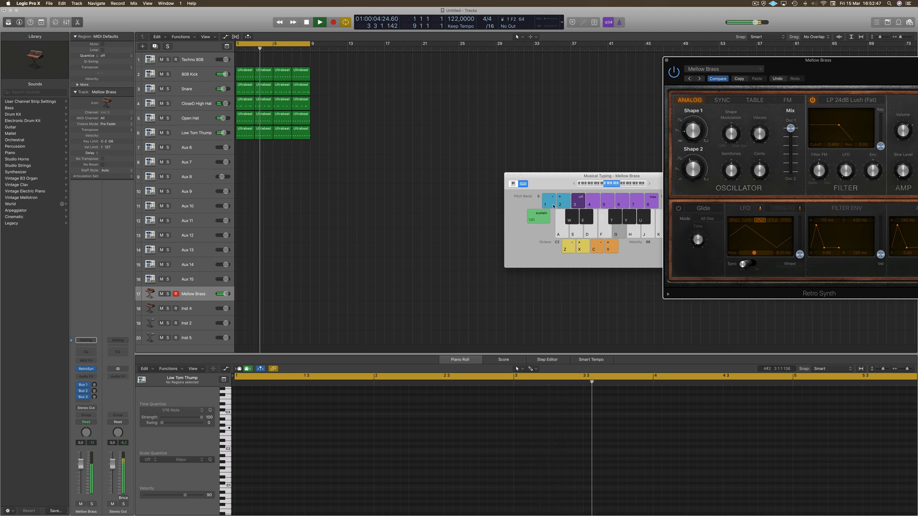
click(598, 186)
drag(668, 181, 488, 163)
key(semicolon)
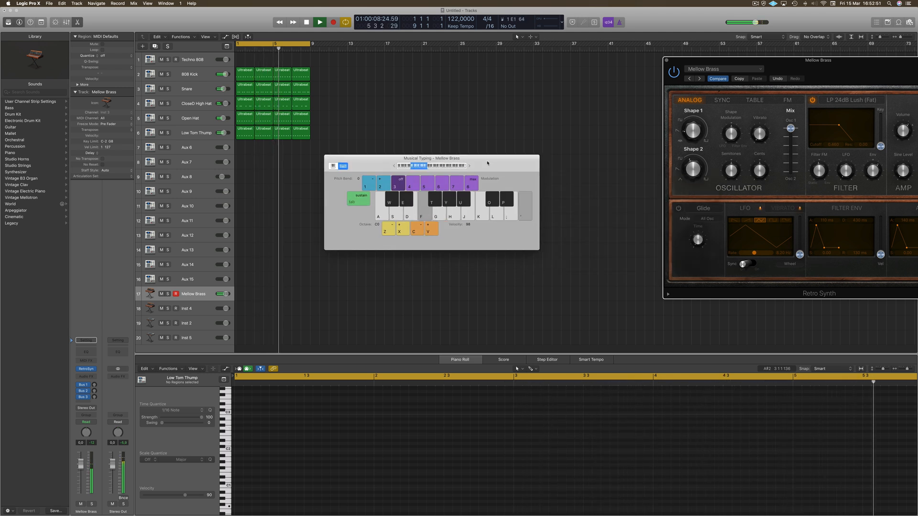
key(k)
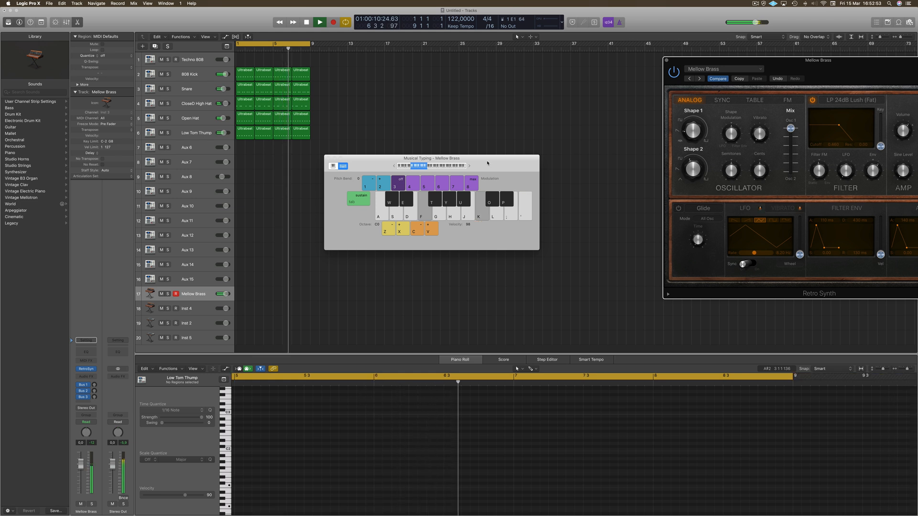
key(h)
key(semicolon)
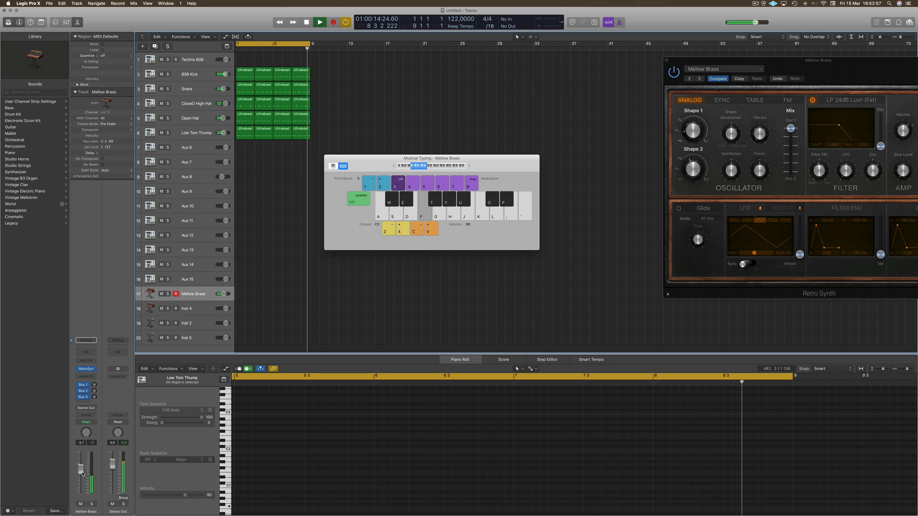
key(h)
- Lower the Mellow Brass track's level to -6.4 dB and continue rehearsing the bass notes over the beat
drag(81, 464, 81, 478)
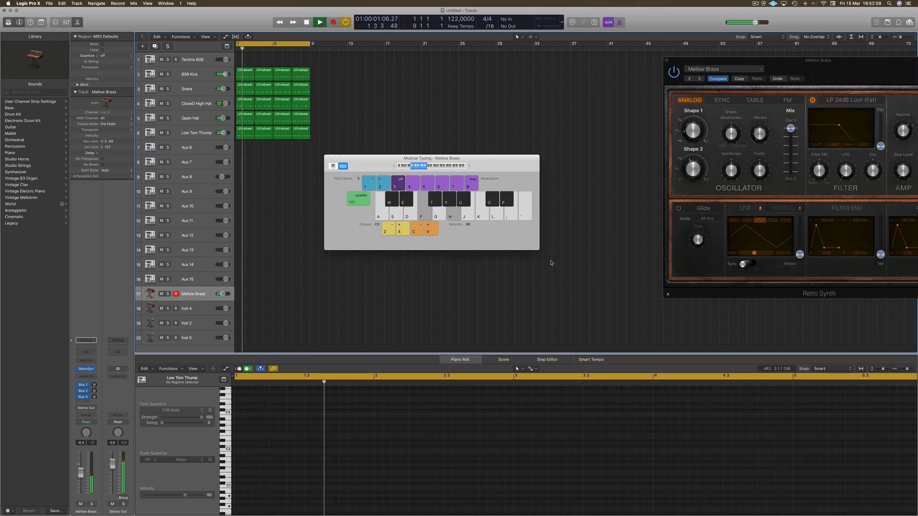
drag(865, 72, 536, 111)
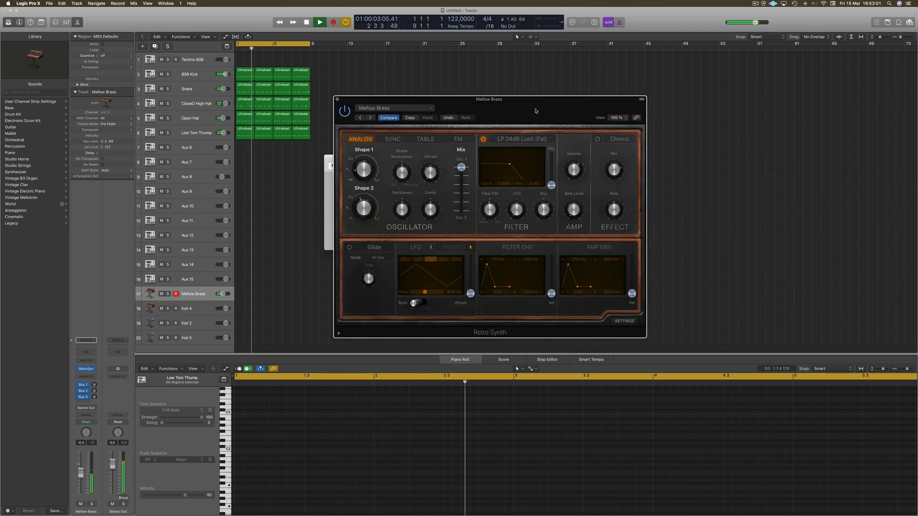
key(k)
key(semicolon)
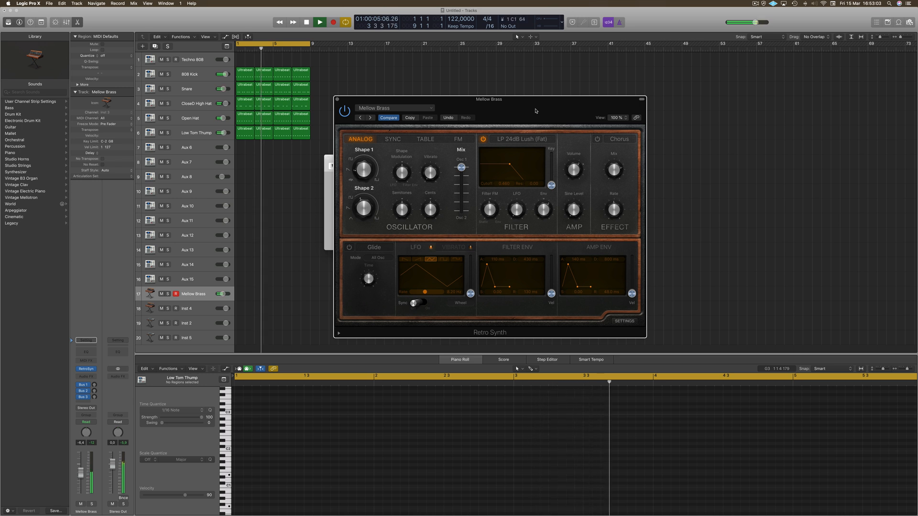
- Record a bass line on the Mellow Brass track over bars 1 to 9, move the synth window aside and stop playback
key(r)
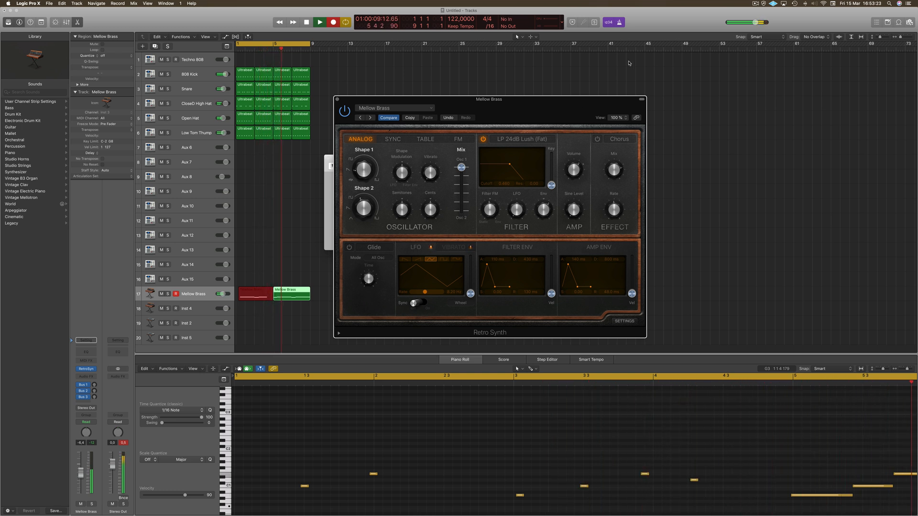
drag(593, 100, 826, 18)
key(space)
key(space)
key(space)
- Join the two recorded Mellow Brass regions into one region and hide the Musical Typing keyboard
drag(350, 292, 263, 303)
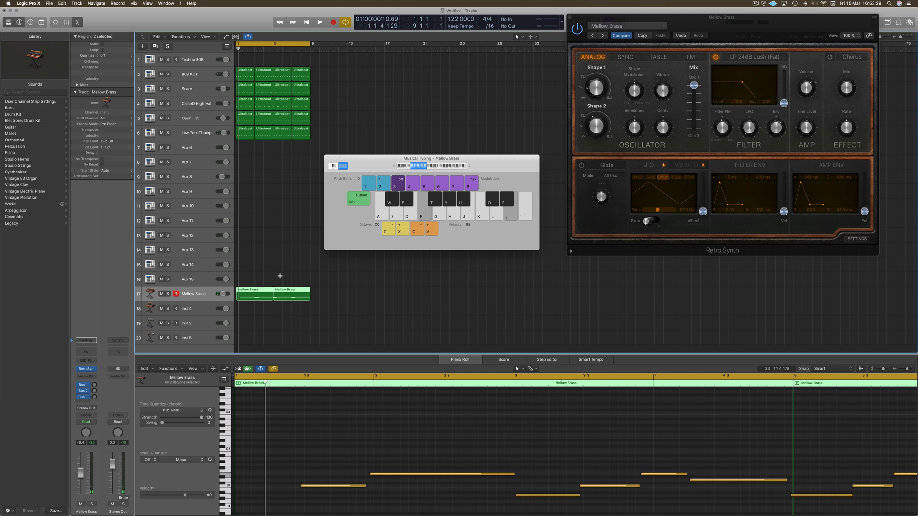
key(super+k)
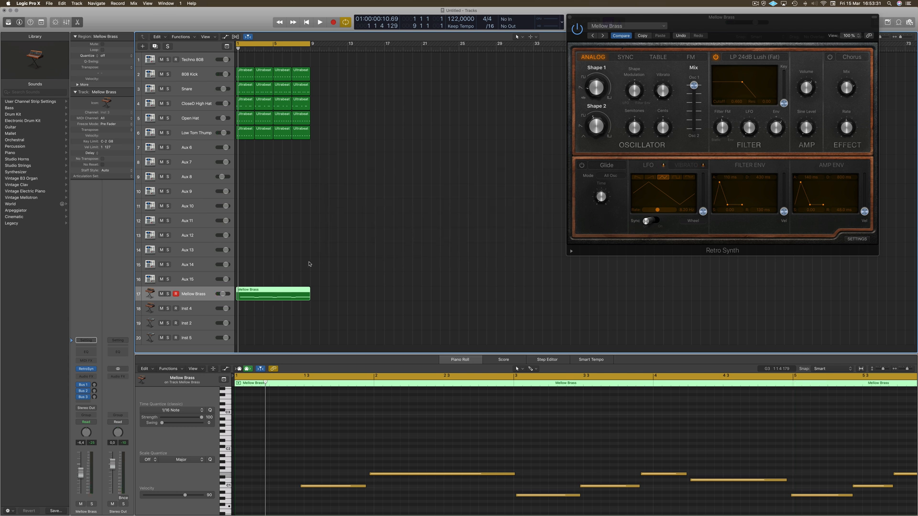
scroll(346, 306, down, 3)
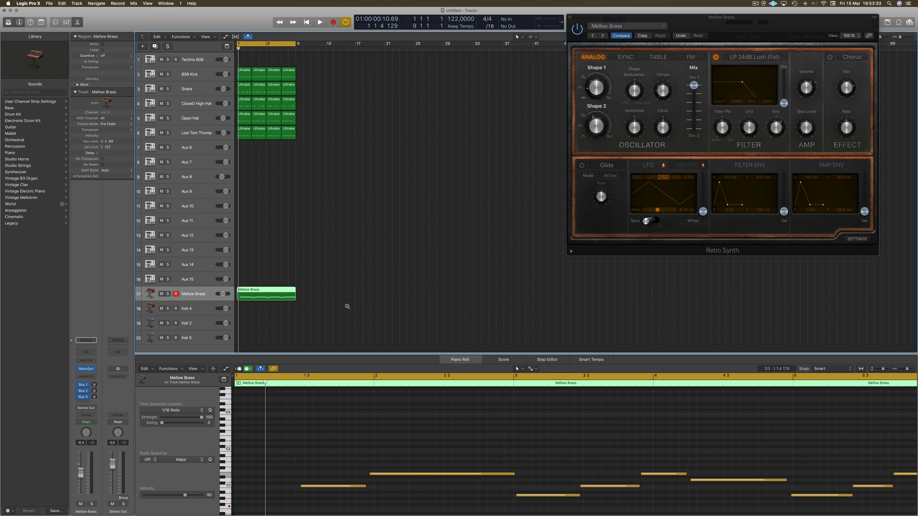
scroll(381, 430, down, 3)
key(space)
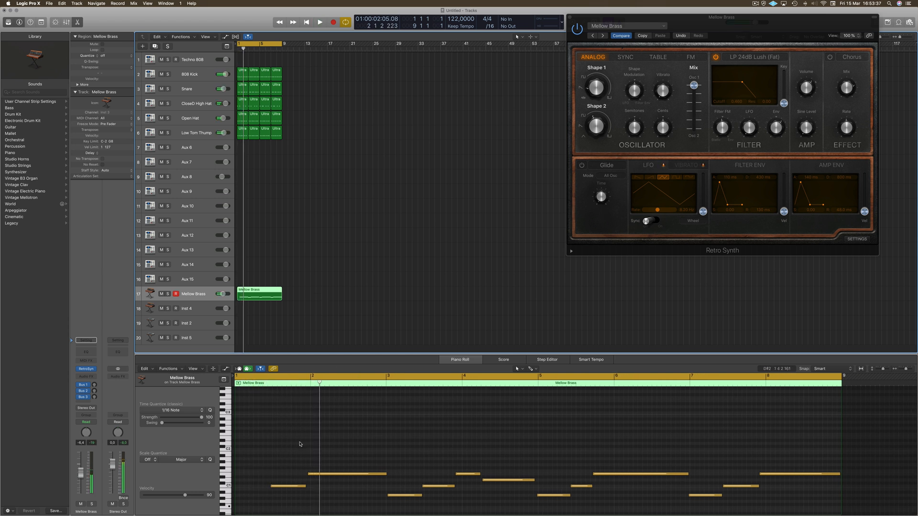
- Select all notes in the Mellow Brass region, quantize them to 1/16 notes, and check the playback up to bar 5
drag(300, 444, 781, 504)
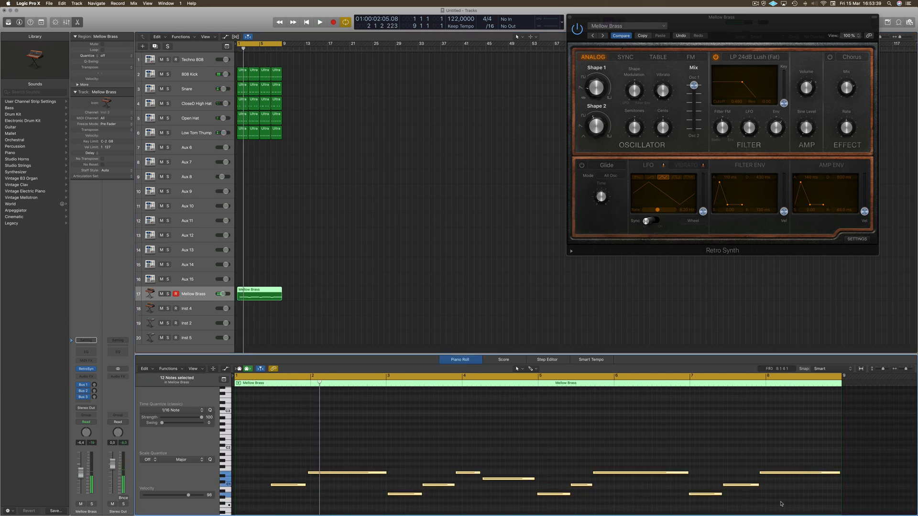
key(a)
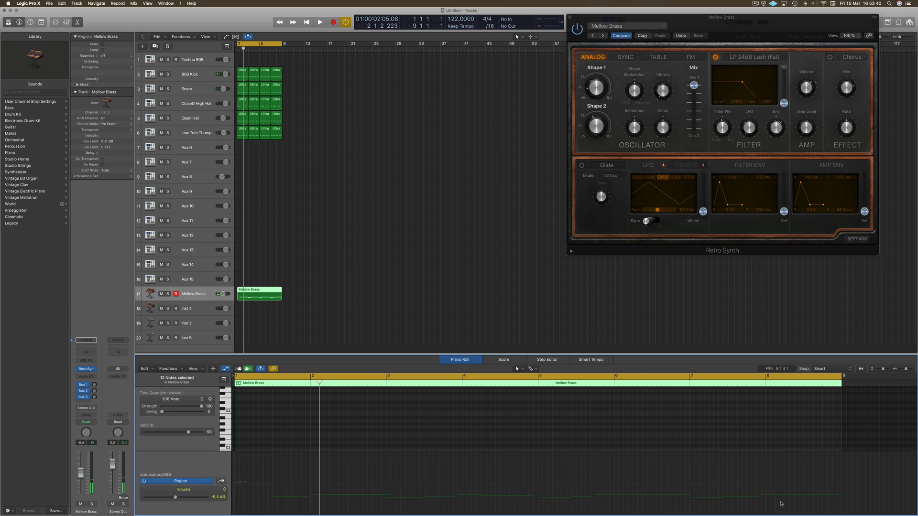
click(364, 289)
click(267, 294)
key(space)
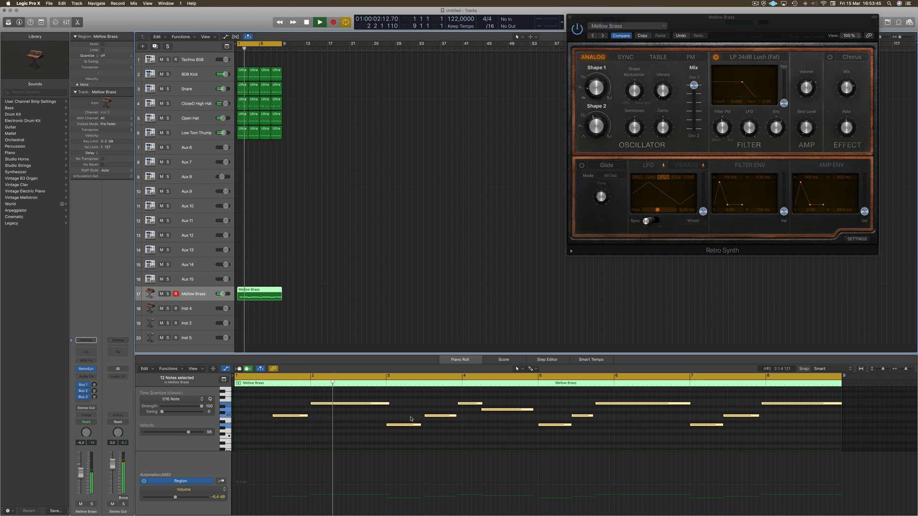
click(257, 49)
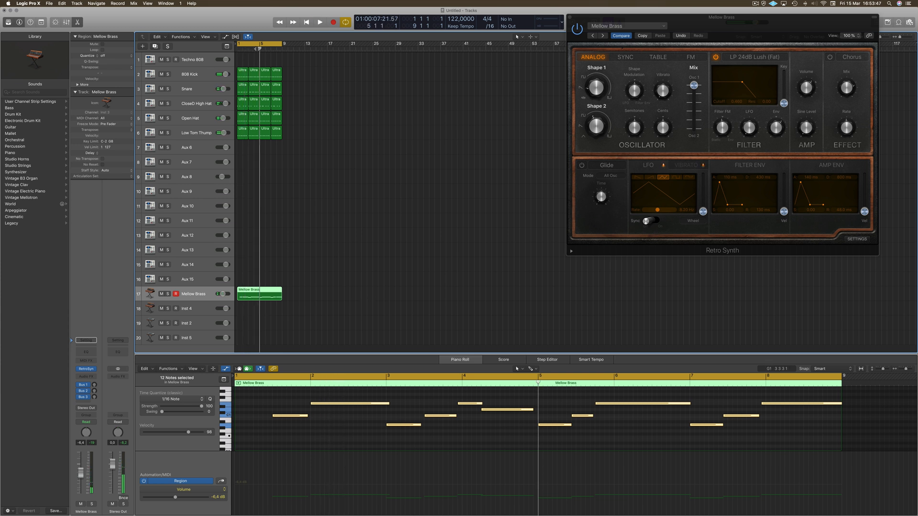
- Move the cycle range to bars 5 to 9 and play that section of the bass line with the beat
key(space)
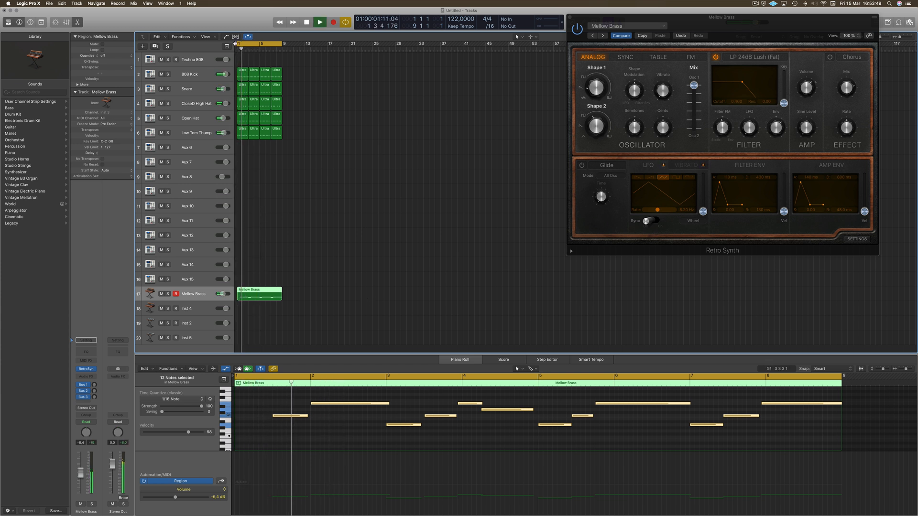
drag(239, 44, 258, 48)
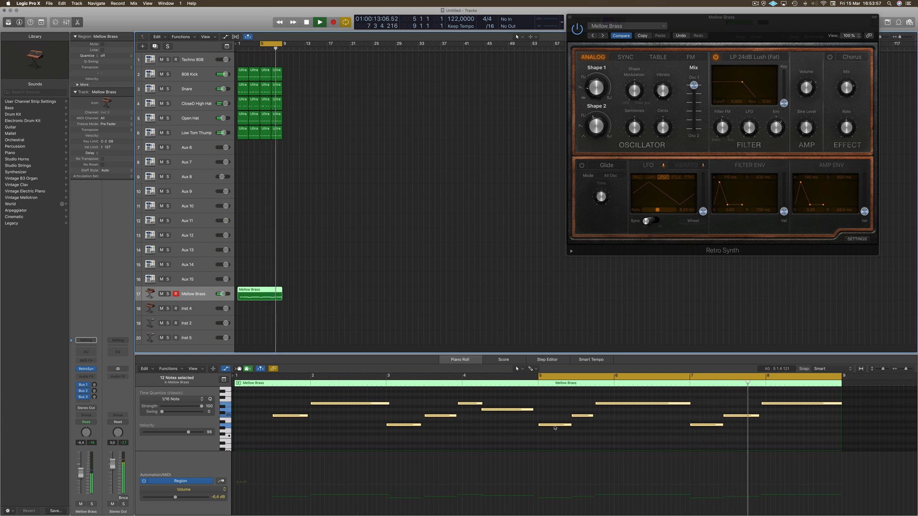
key(space)
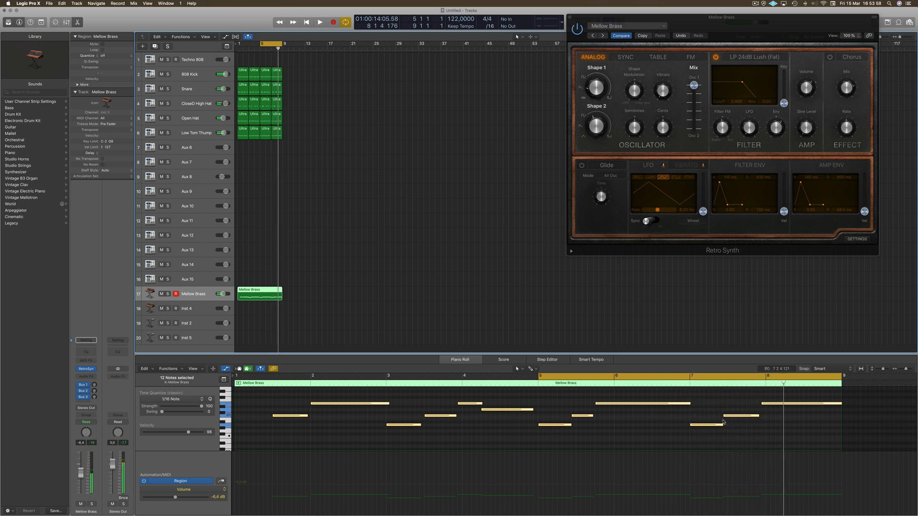
- Nudge the low notes at bars 7 and 5 slightly later and the long F1 note in bar 5 slightly earlier, checking the playback
click(701, 436)
drag(702, 428, 707, 428)
key(space)
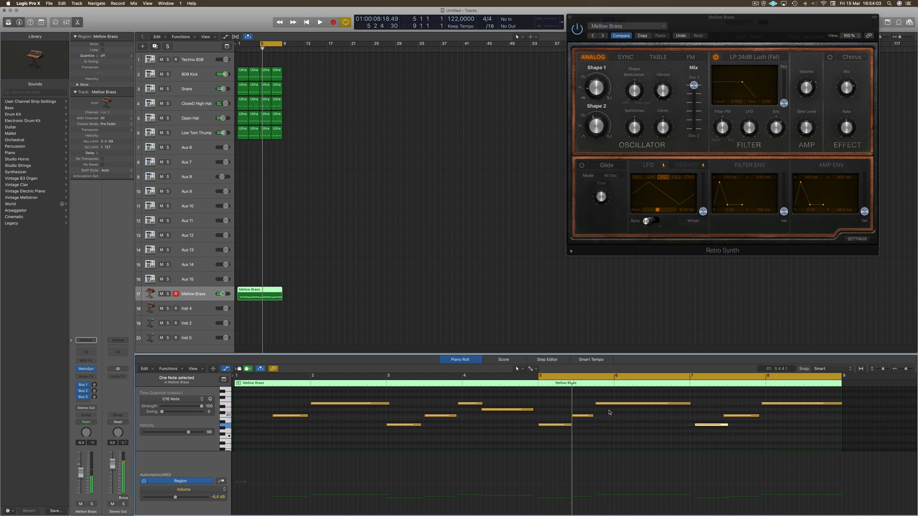
drag(549, 426, 554, 427)
click(582, 418)
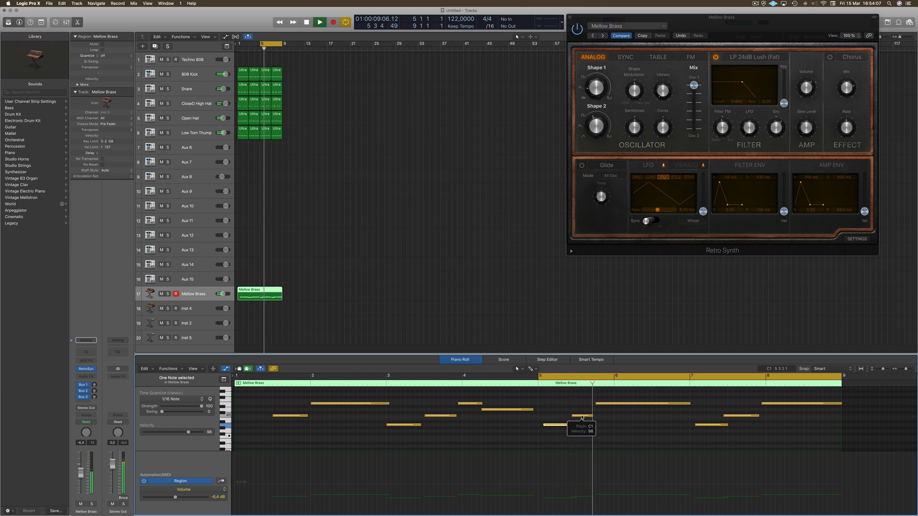
drag(606, 404, 602, 404)
key(space)
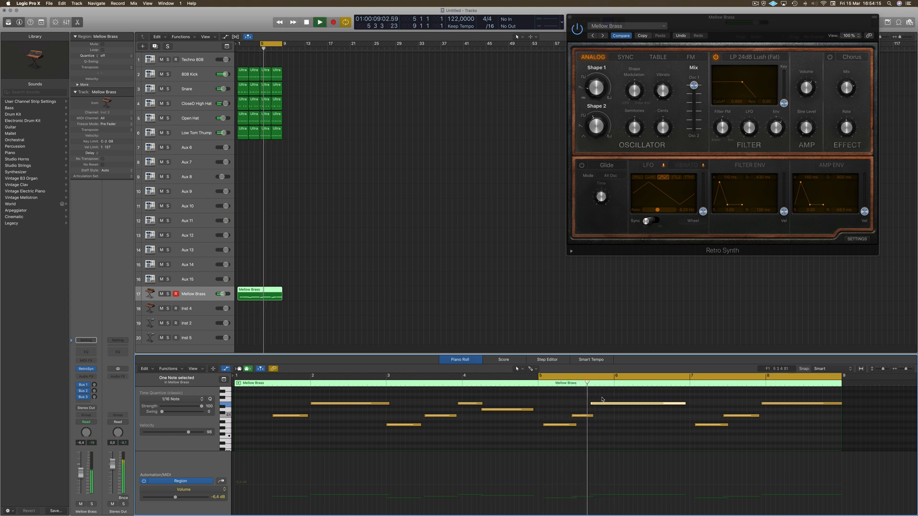
key(space)
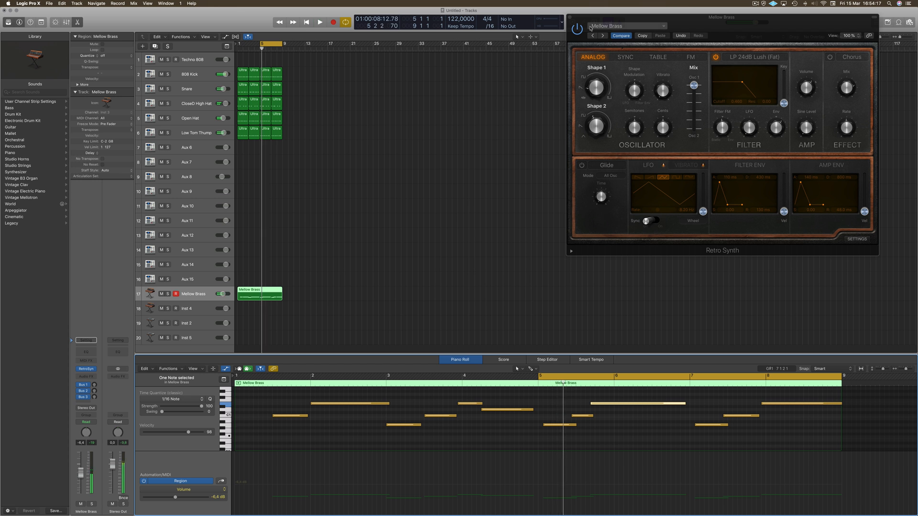
- Audition the Slow Swell Brass and Vintage Synth Brass presets on the synth and return to Mellow Brass
click(605, 36)
key(space)
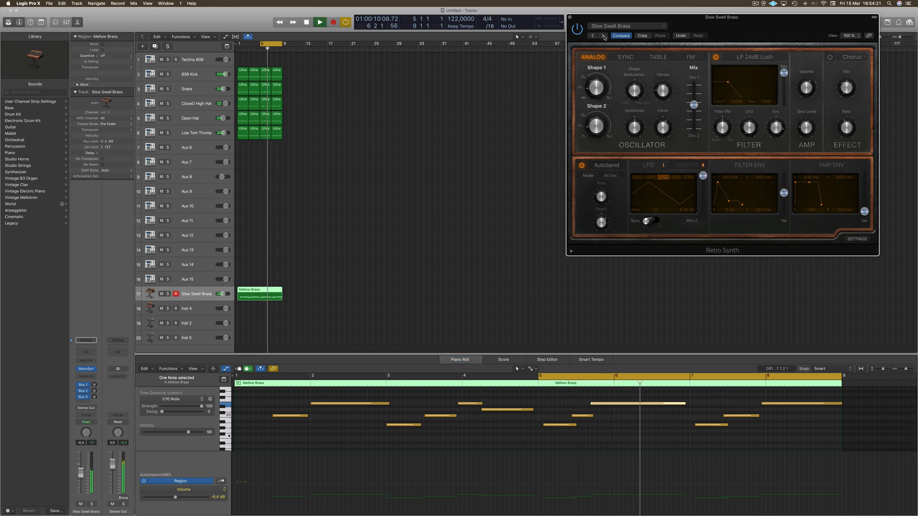
click(605, 36)
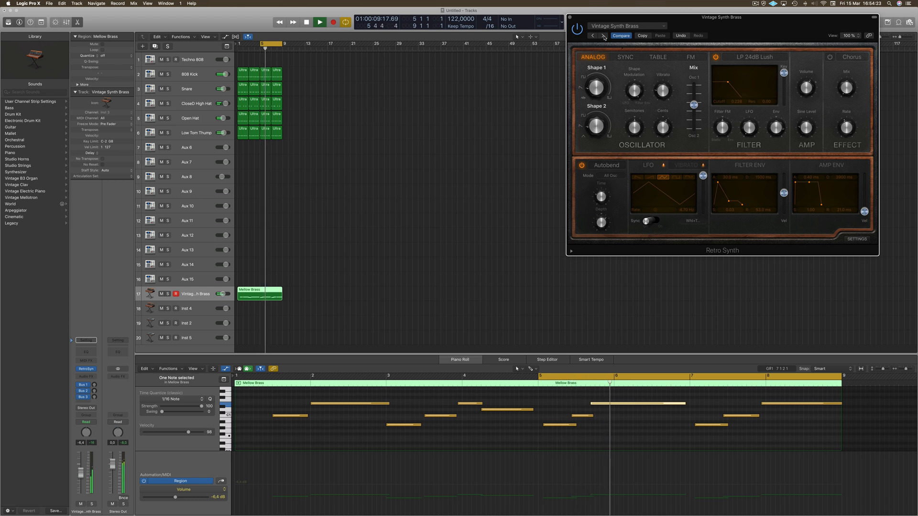
click(595, 37)
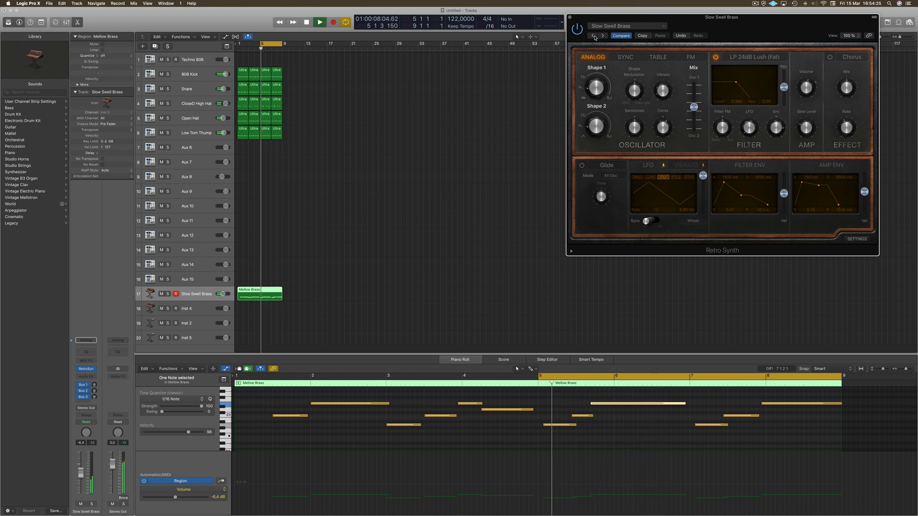
click(595, 37)
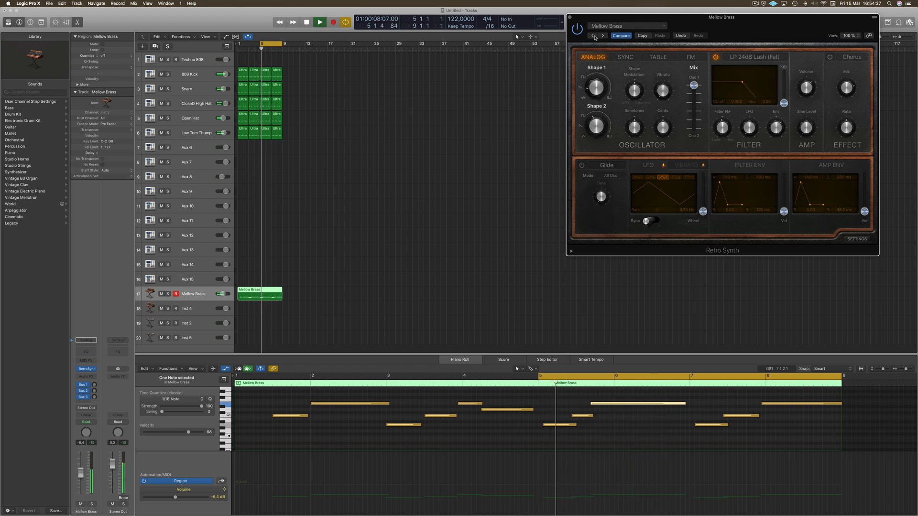
- Try the Sync oscillator, switch Retro Synth to the Table oscillator, listen to it with the beat, and close the synth window
click(619, 58)
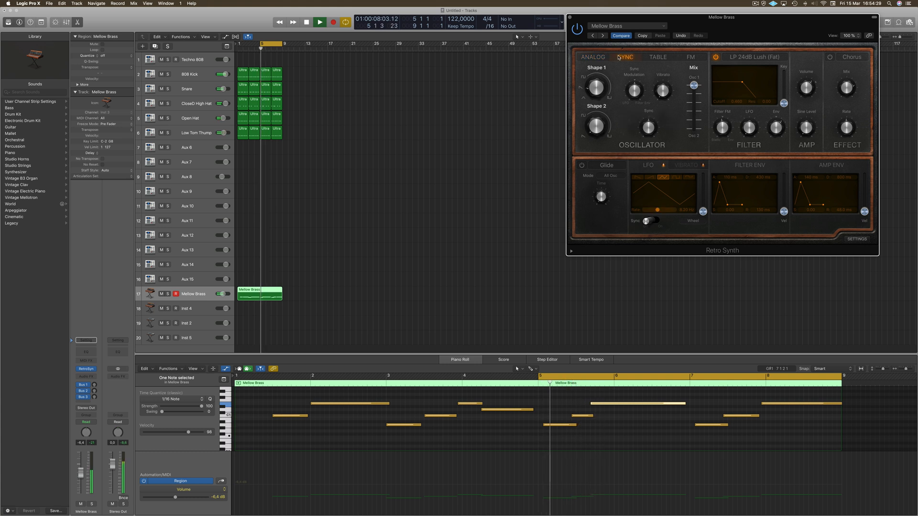
click(658, 57)
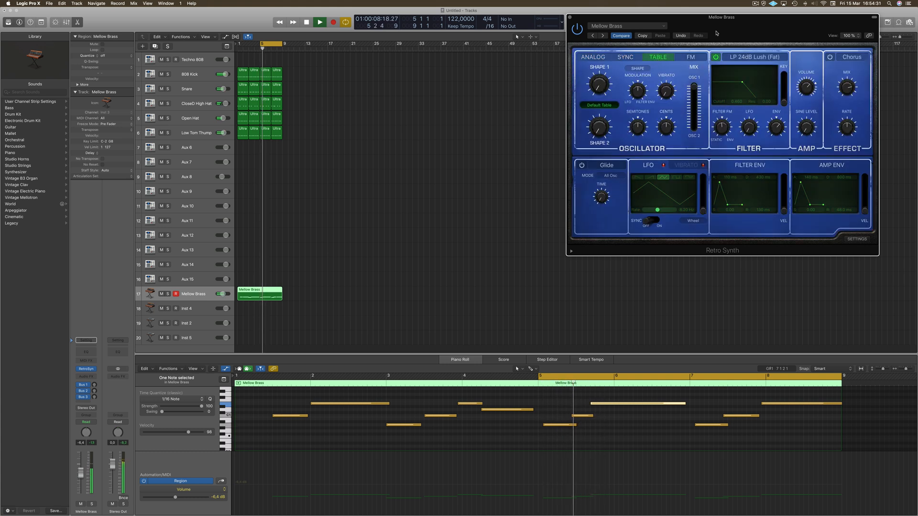
drag(716, 33, 570, 49)
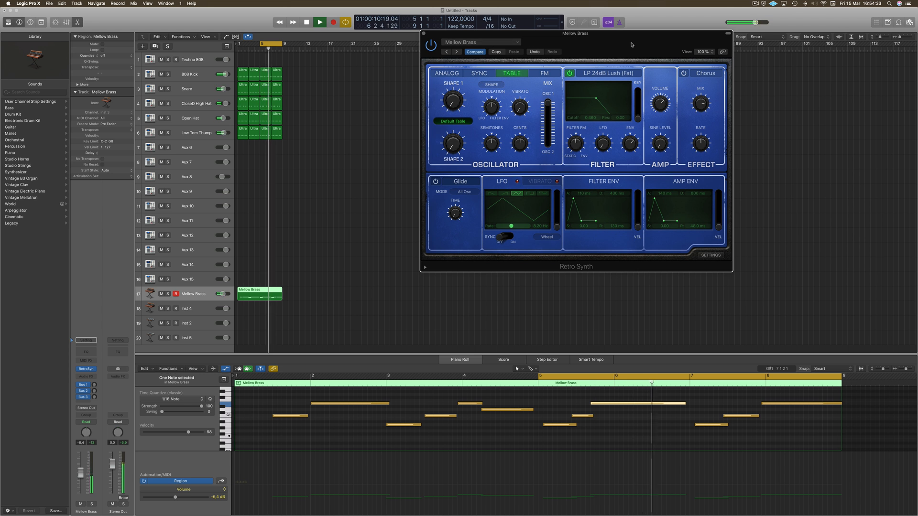
key(space)
key(space)
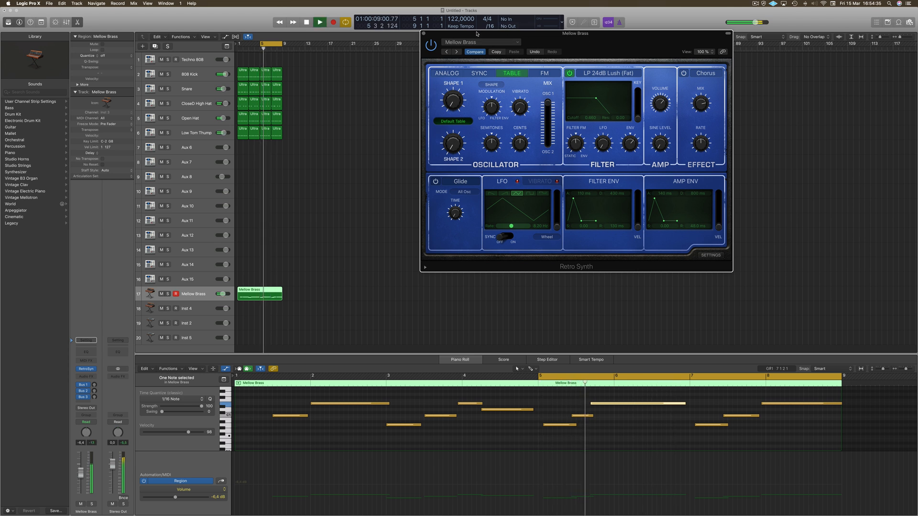
click(423, 34)
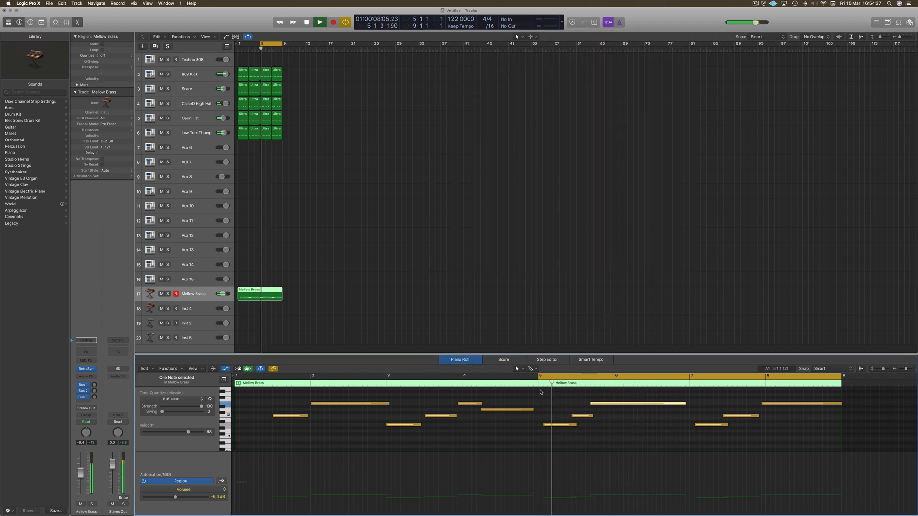
key(space)
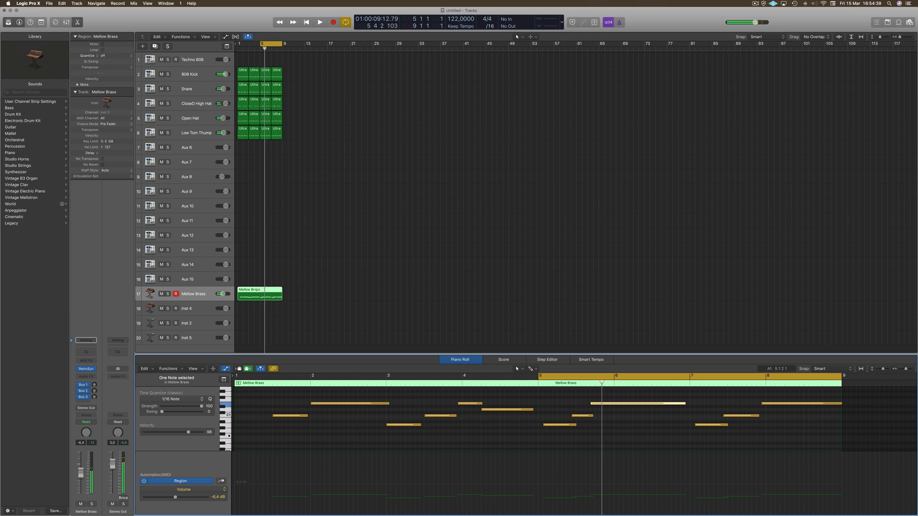
- Split the Mellow Brass region at bar 5, delete its first half and move the second half to bar 1
super+double_click(260, 293)
click(249, 293)
key(Delete)
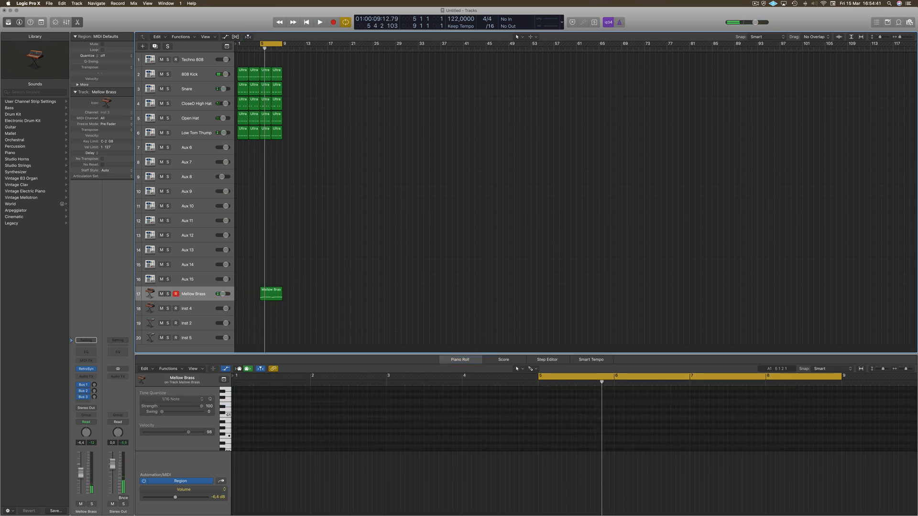
drag(274, 294, 252, 294)
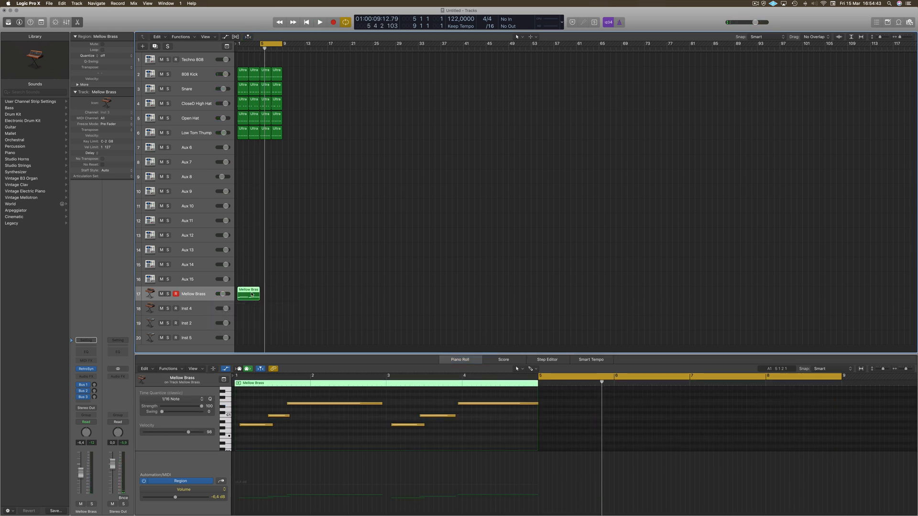
- Move the cycle range to bars 1 to 5 and play the shortened bass loop with the drums
key(space)
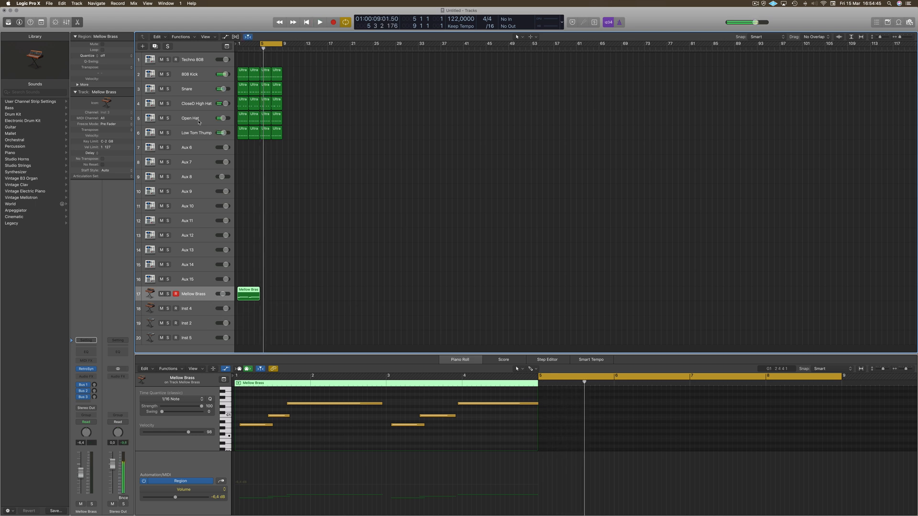
drag(276, 41, 253, 41)
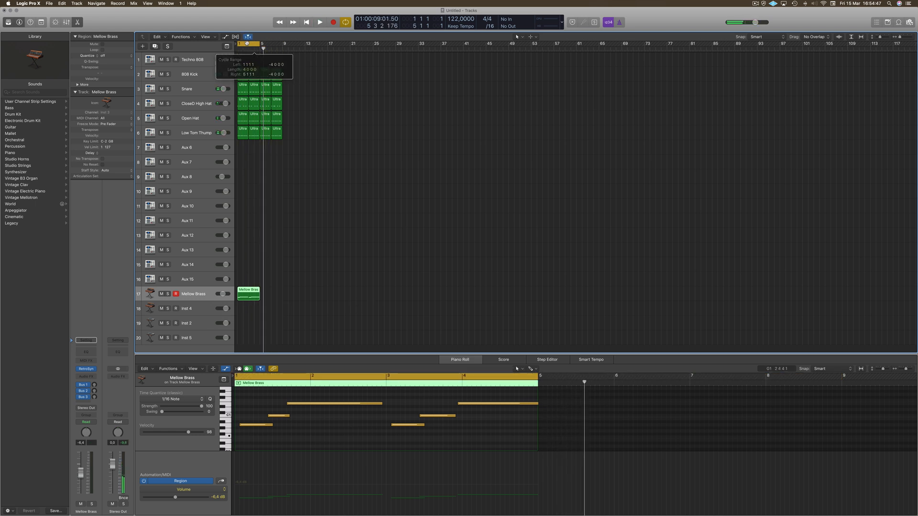
key(space)
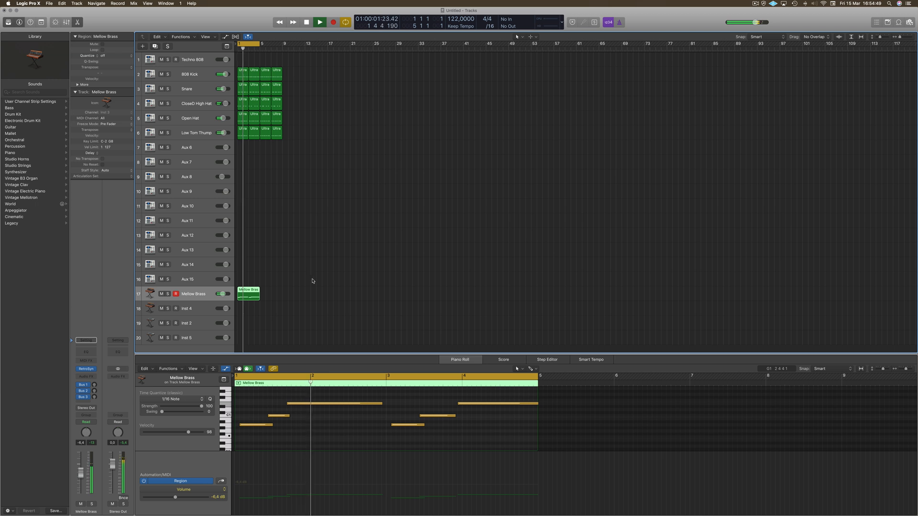
key(space)
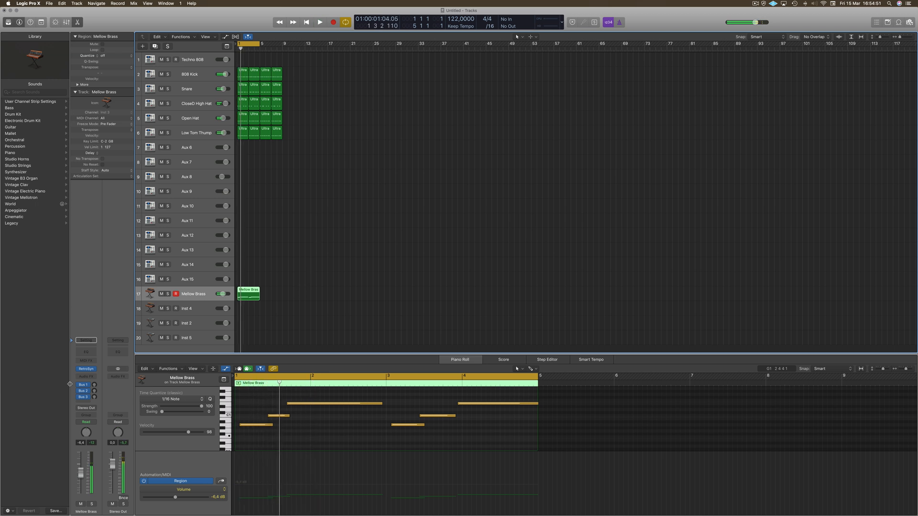
- Insert a Compressor on the Mellow Brass track, move its window aside and play briefly
click(93, 377)
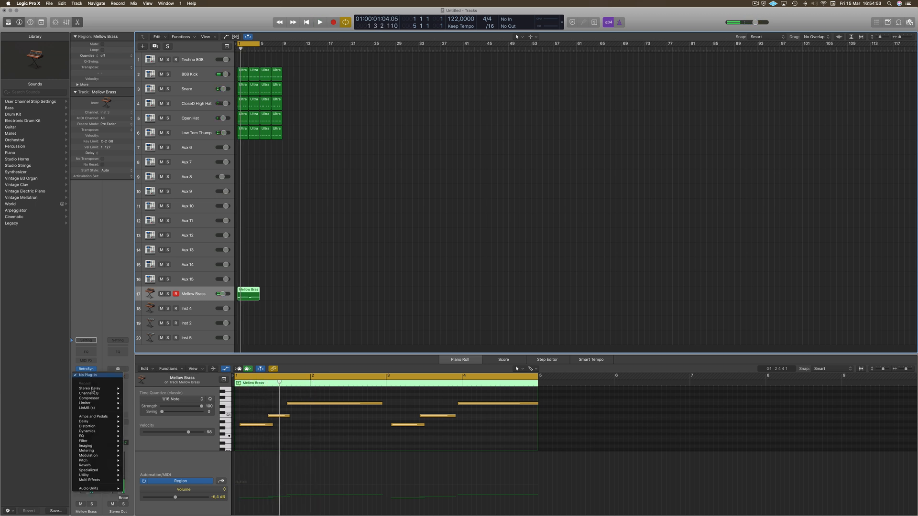
click(135, 399)
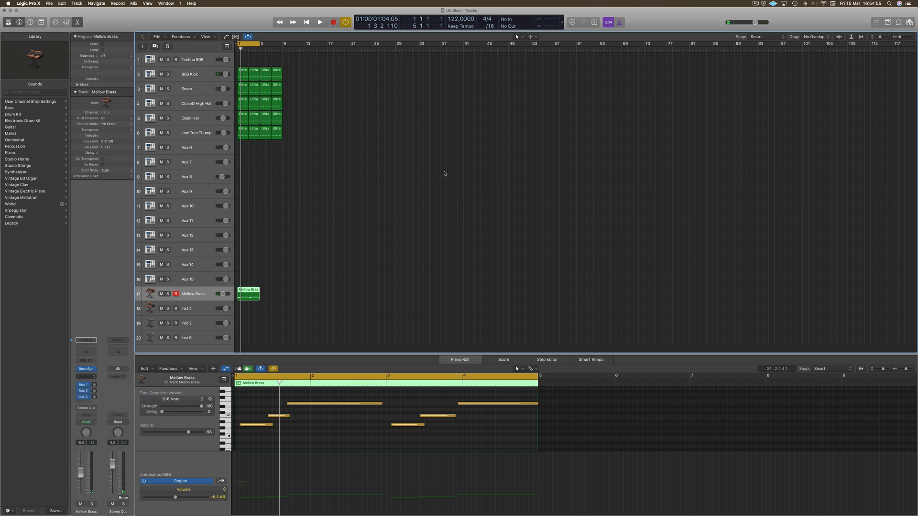
key(space)
drag(443, 59, 694, 96)
key(space)
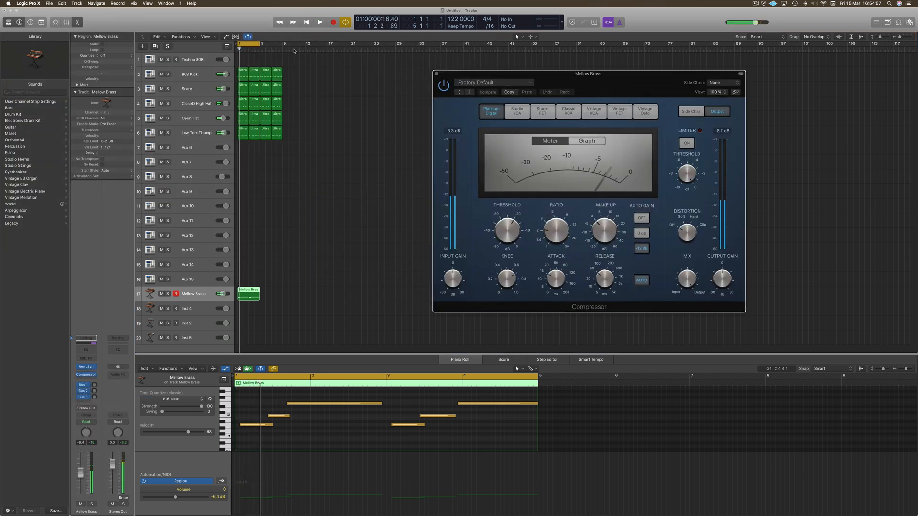
- Add a send from the 808 Kick track to Bus 10 and set the resulting aux channel to no output
click(201, 75)
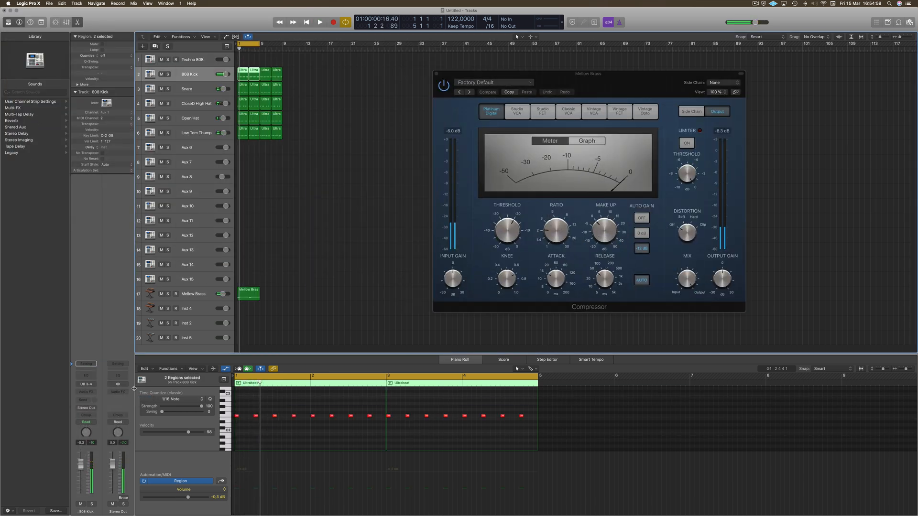
click(82, 400)
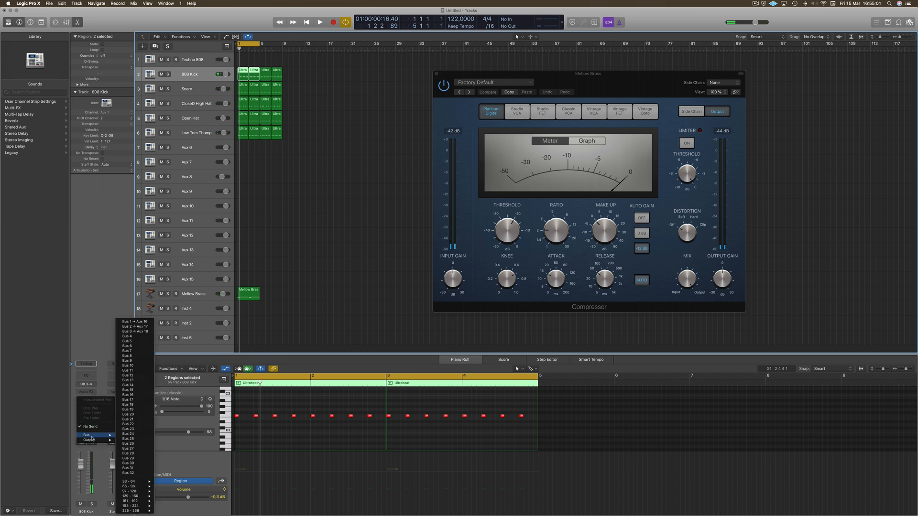
mouse_move(94, 438)
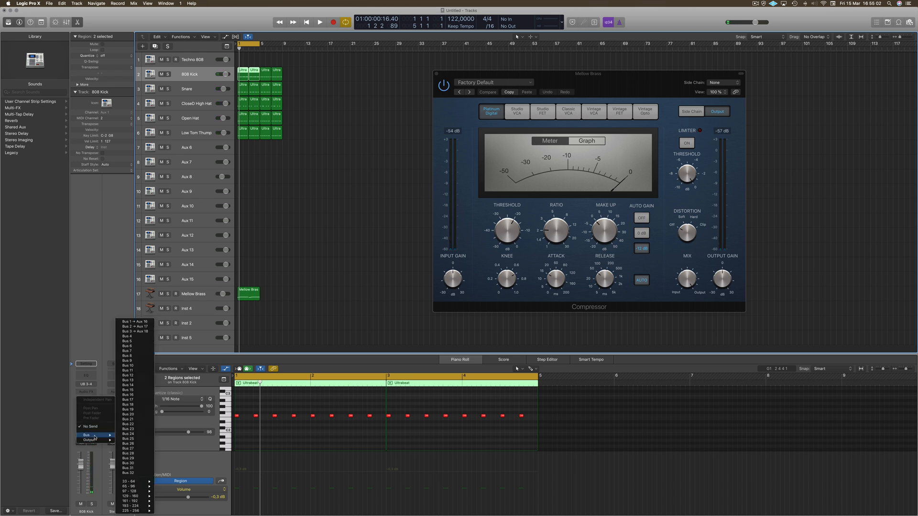
click(138, 366)
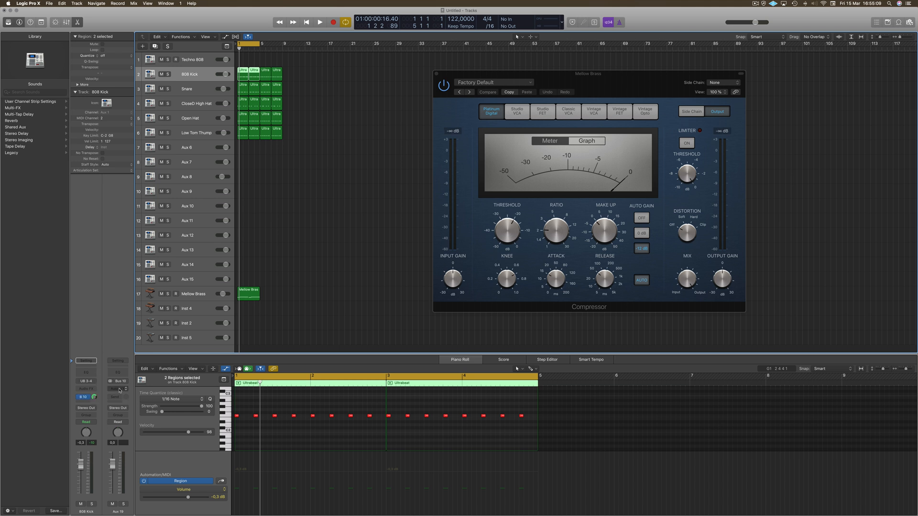
click(123, 409)
click(124, 418)
- Set the Mellow Brass Compressor's side chain to Bus 10, start playback and reposition the plug-in window
click(731, 82)
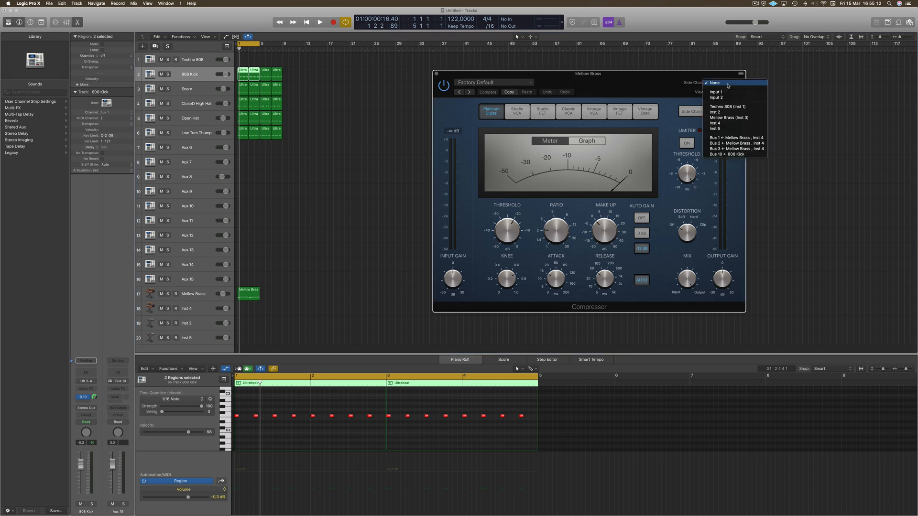
click(724, 154)
key(space)
drag(630, 98, 579, 114)
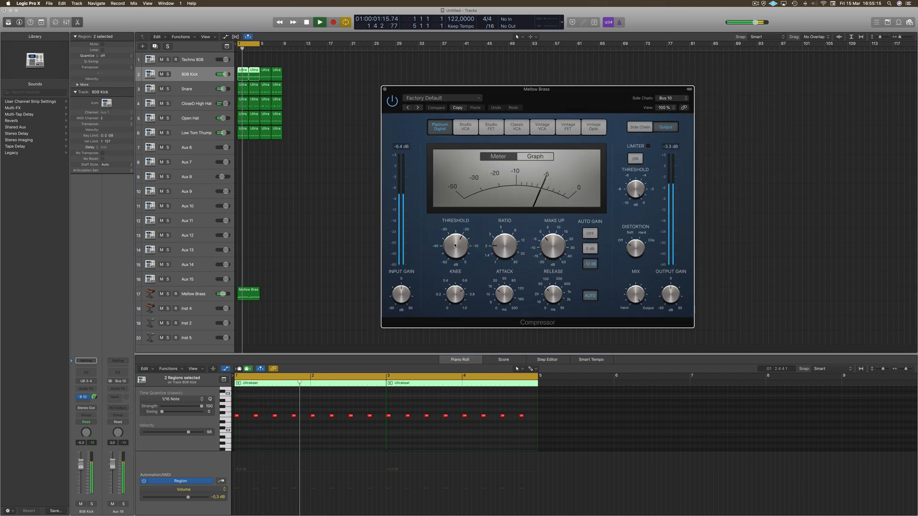
- Lower the Compressor's threshold, raise its ratio and set the attack to 6.0 ms, moving the plug-in window aside
drag(460, 254, 502, 230)
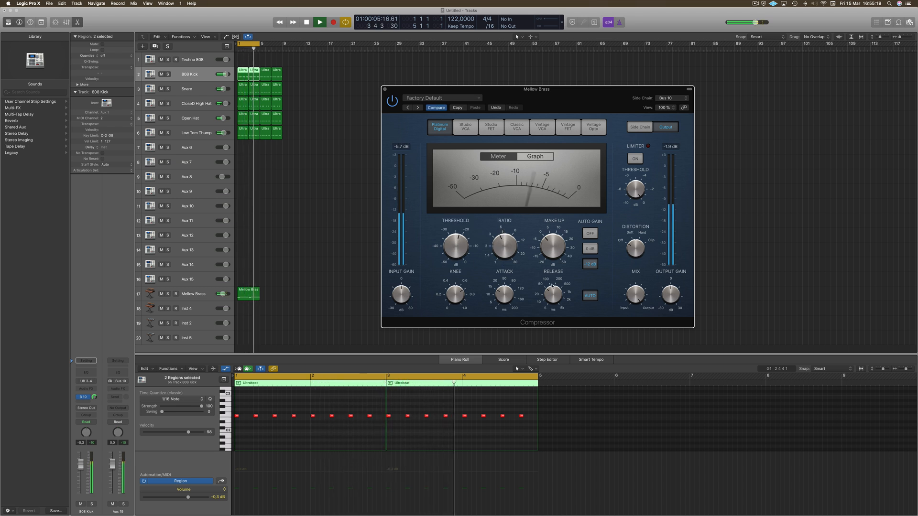
drag(504, 294, 507, 303)
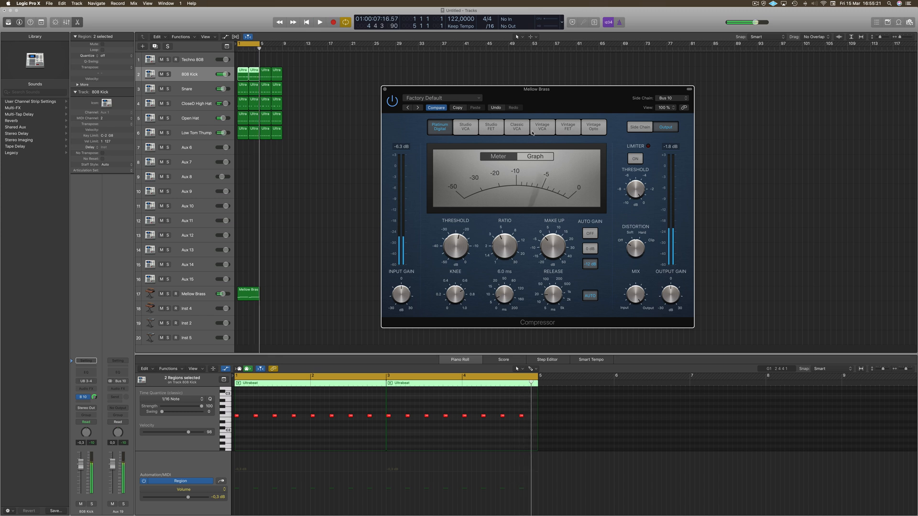
drag(537, 89, 668, 56)
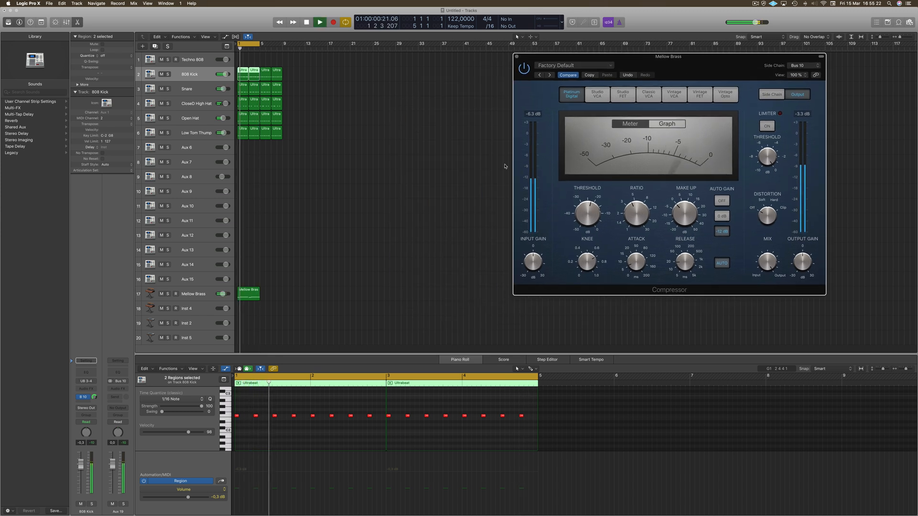
- Stop playback and delete the last three notes, in bars 3 and 4, from the Mellow Brass region
click(248, 293)
key(space)
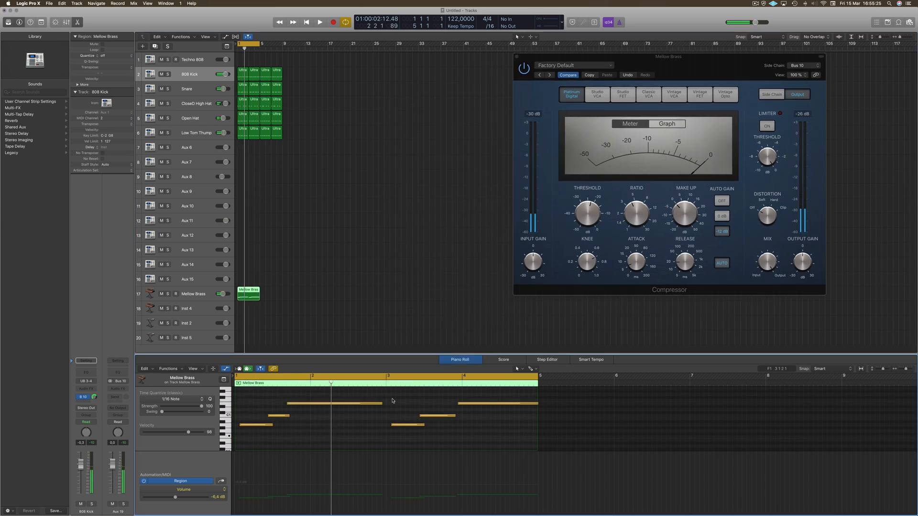
drag(392, 401, 485, 423)
key(Delete)
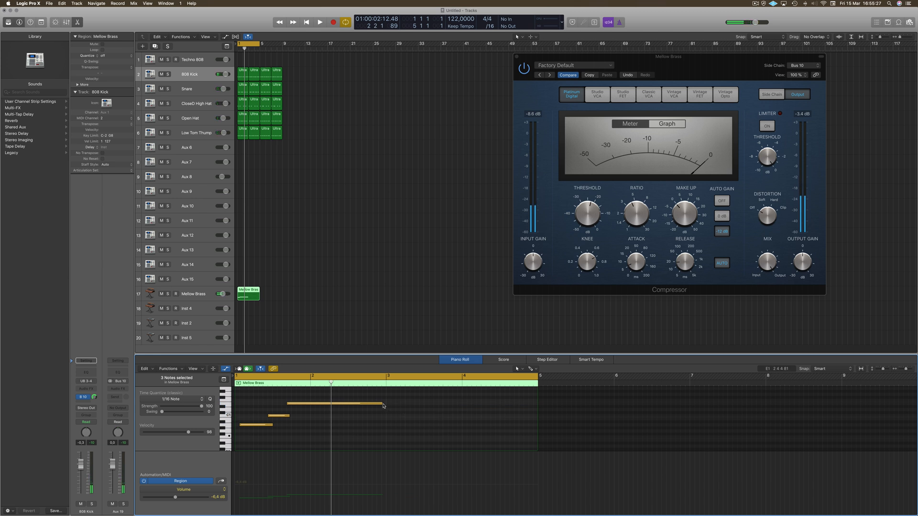
- Lengthen the remaining long note up to bar 3, copy the three-note phrase two bars on, and briefly play the result
drag(382, 403, 385, 403)
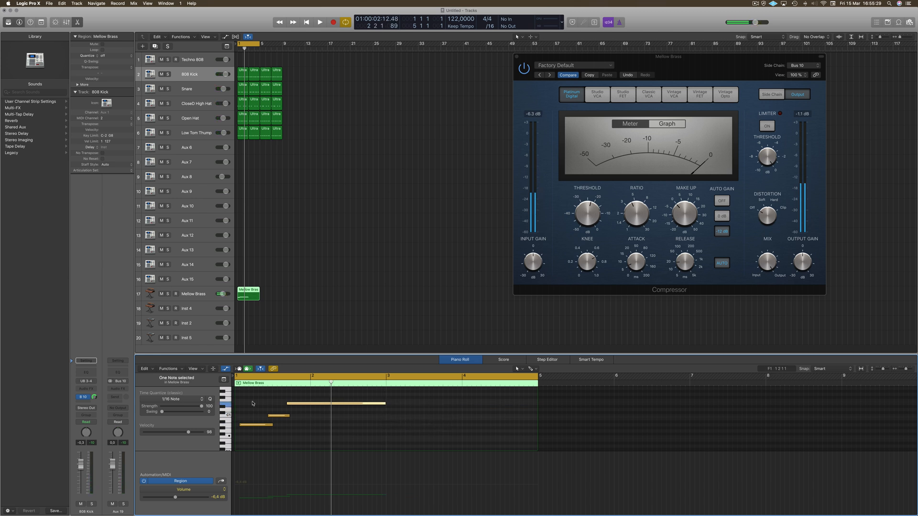
drag(253, 404, 397, 427)
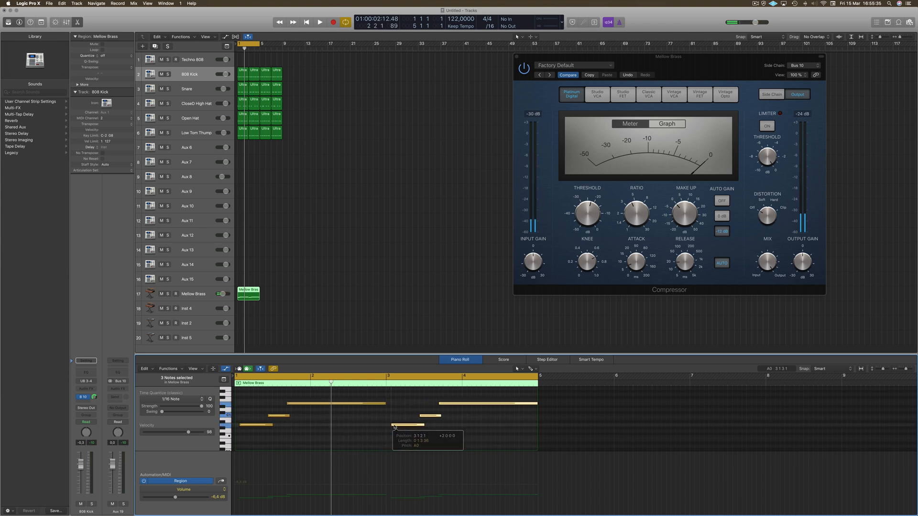
key(space)
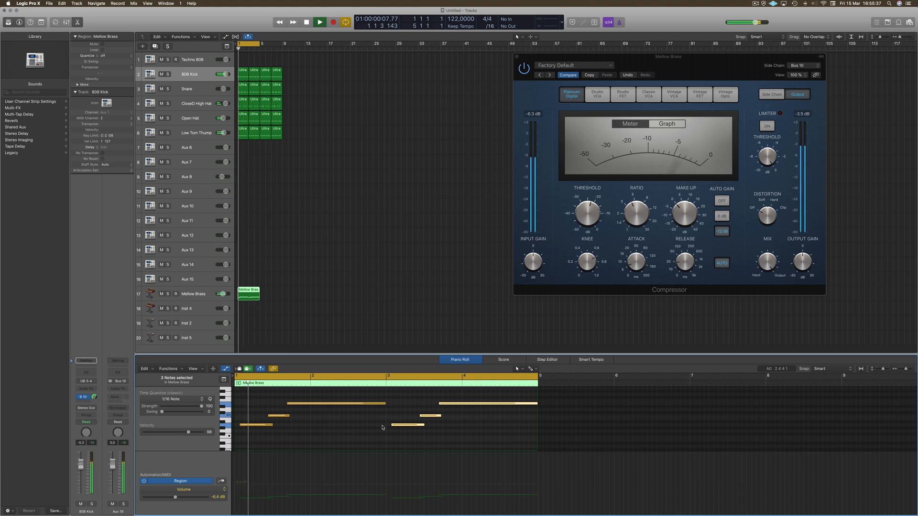
key(space)
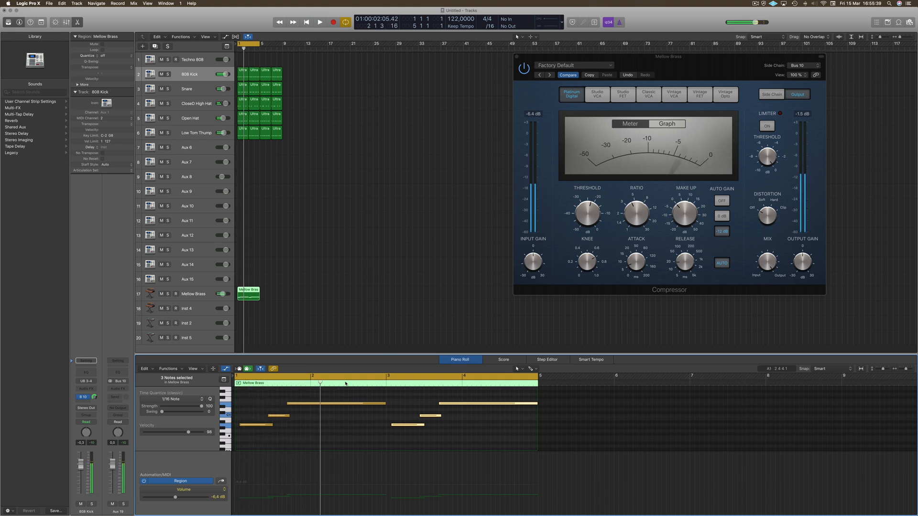
- Try all six Mellow Brass notes one octave higher during playback and return them to the original octave
click(353, 424)
key(super+a)
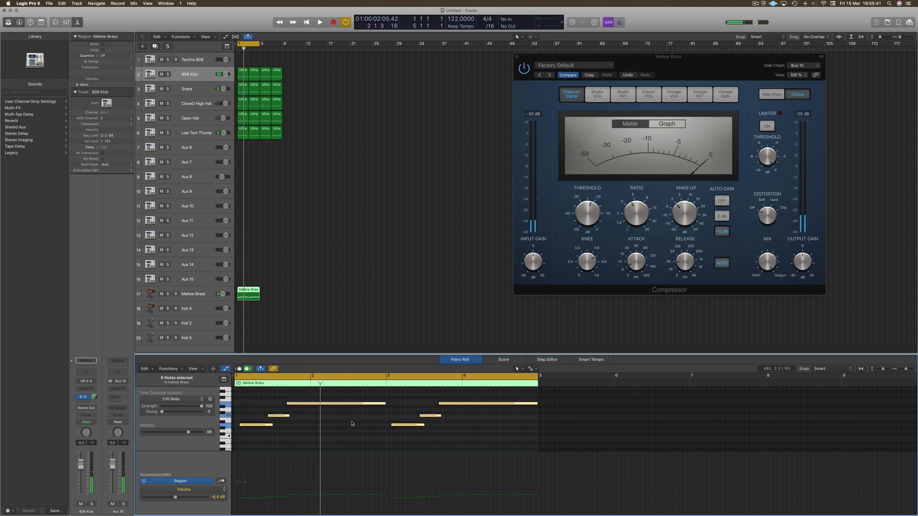
key(alt+shift+Up)
key(space)
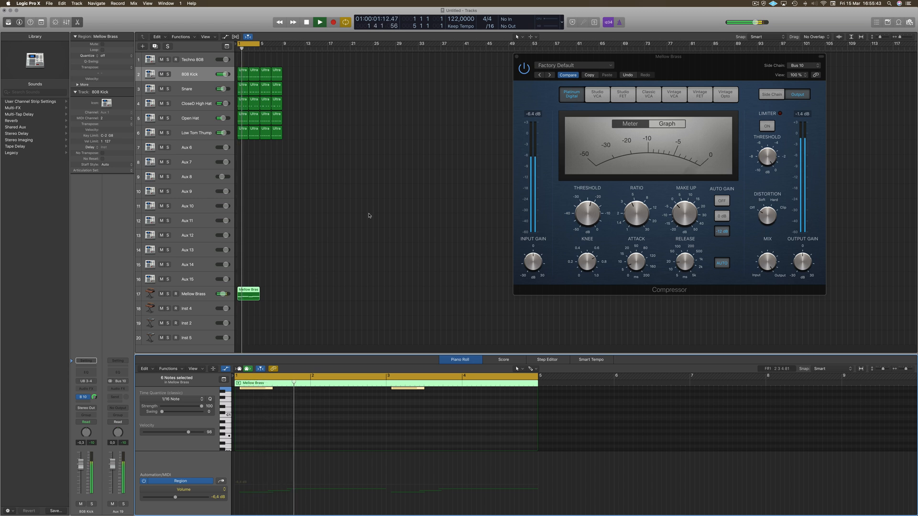
key(alt+shift+Down)
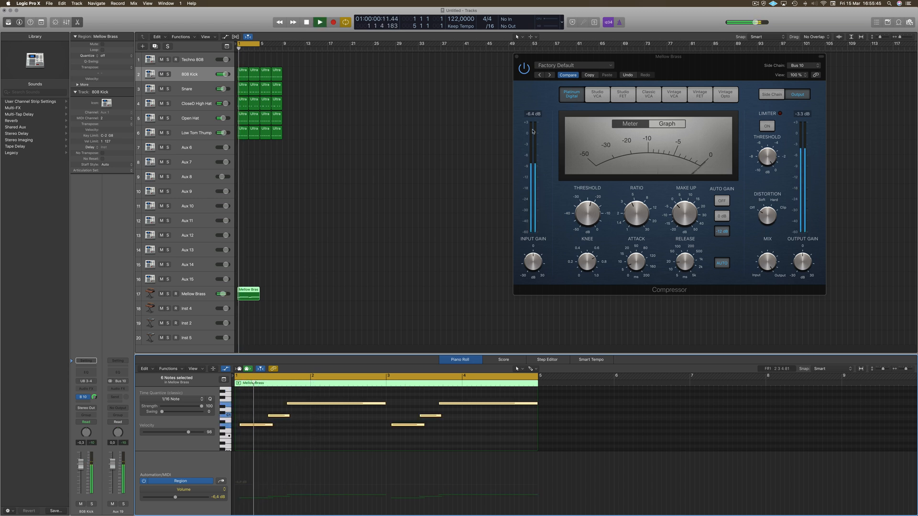
- Move the Compressor window, browse its preset categories without loading any, and close the plug-in
drag(701, 64, 542, 81)
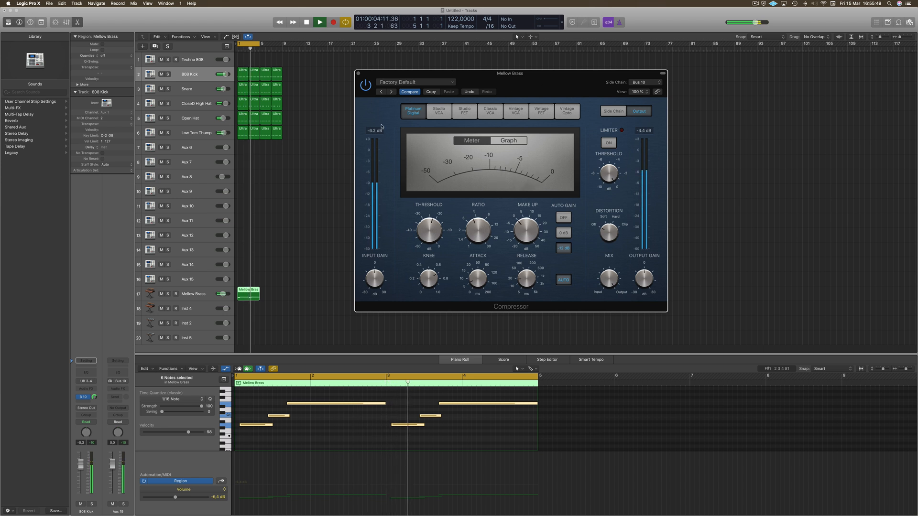
click(409, 83)
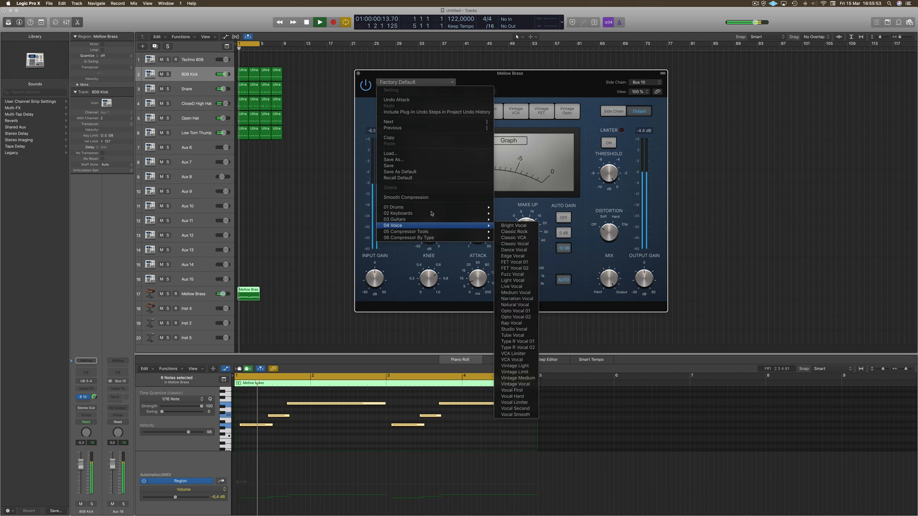
click(554, 82)
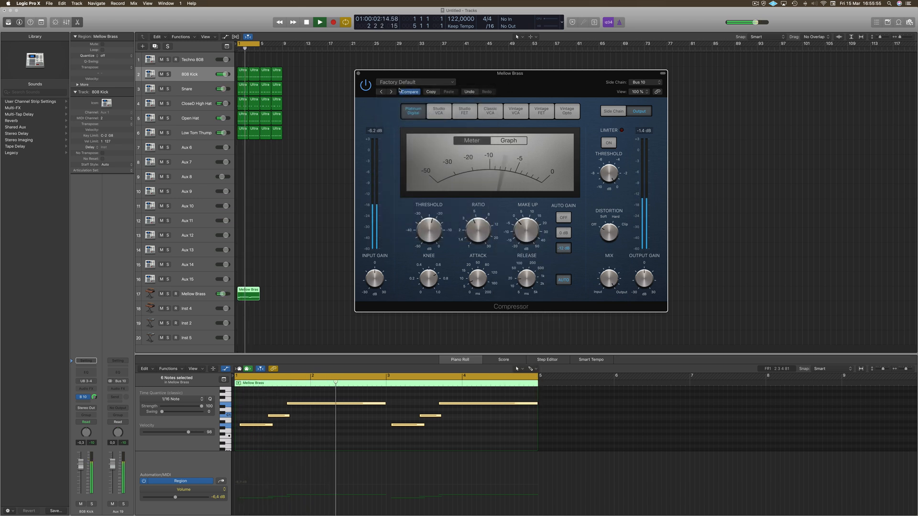
click(417, 83)
mouse_move(419, 226)
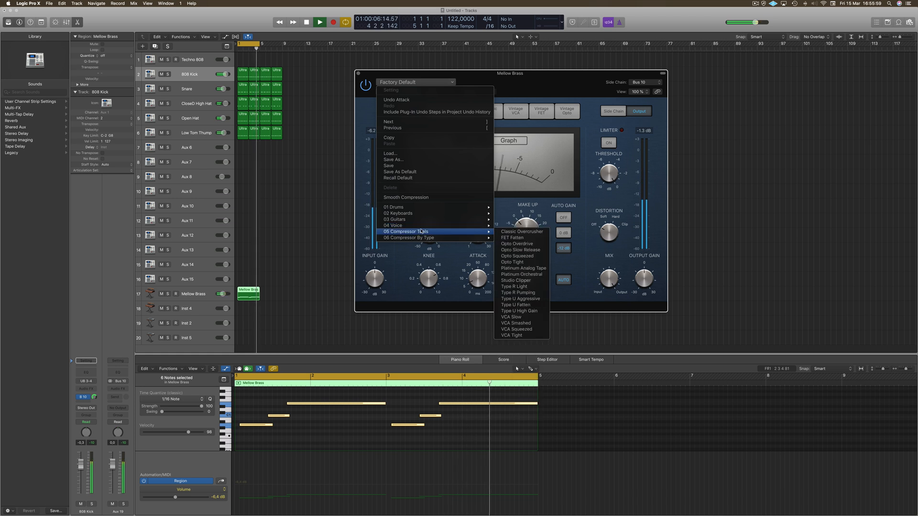
click(536, 83)
click(359, 73)
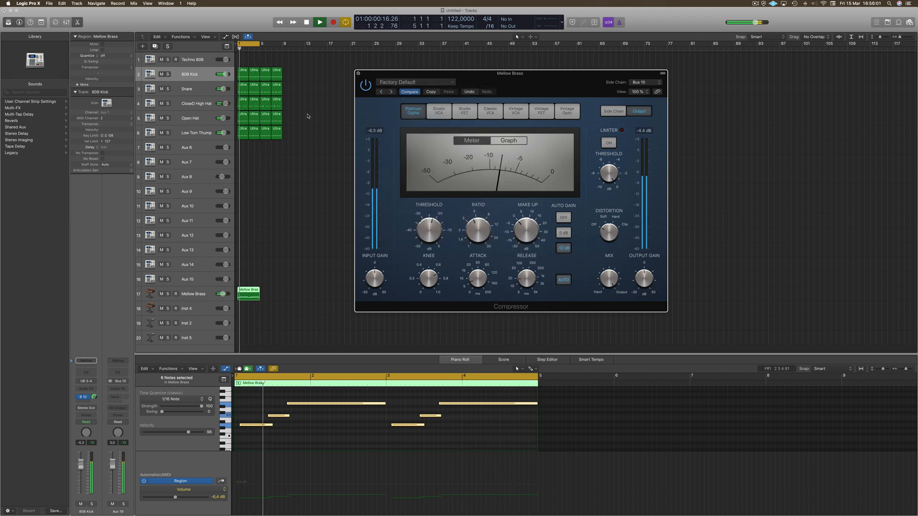
- Open Retro Synth on the Mellow Brass track, load the Soft Glider preset and reposition the plug-in window during playback
click(171, 300)
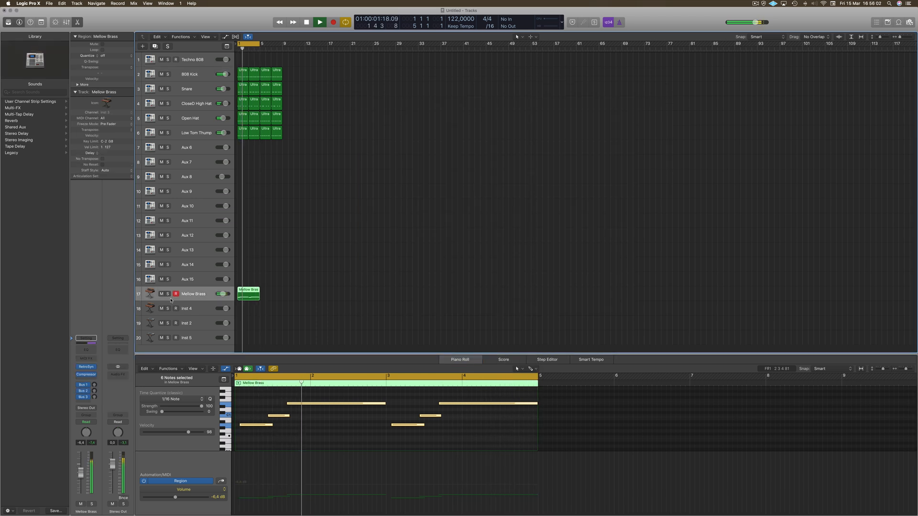
click(89, 368)
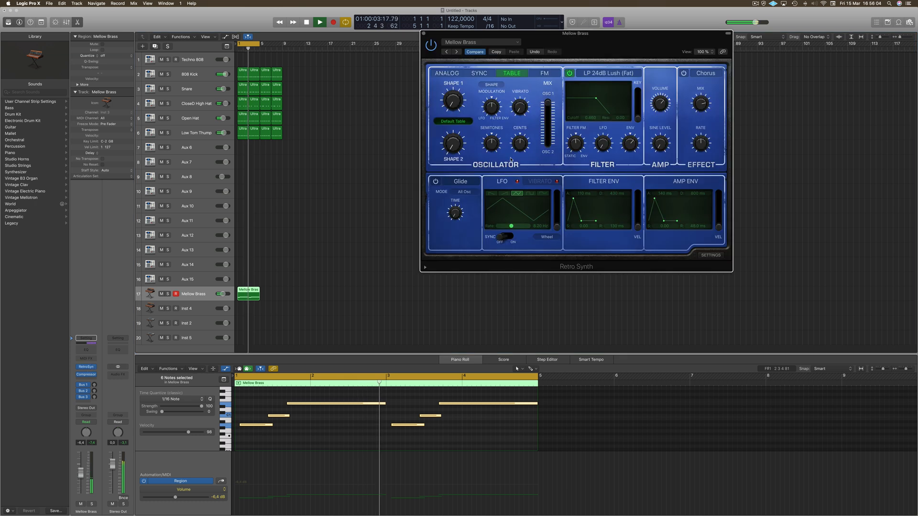
click(448, 52)
key(space)
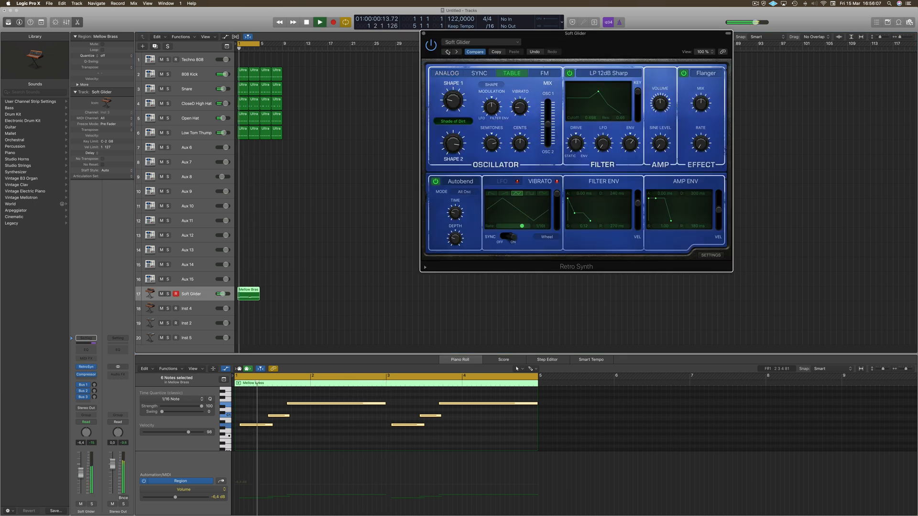
drag(636, 52, 628, 86)
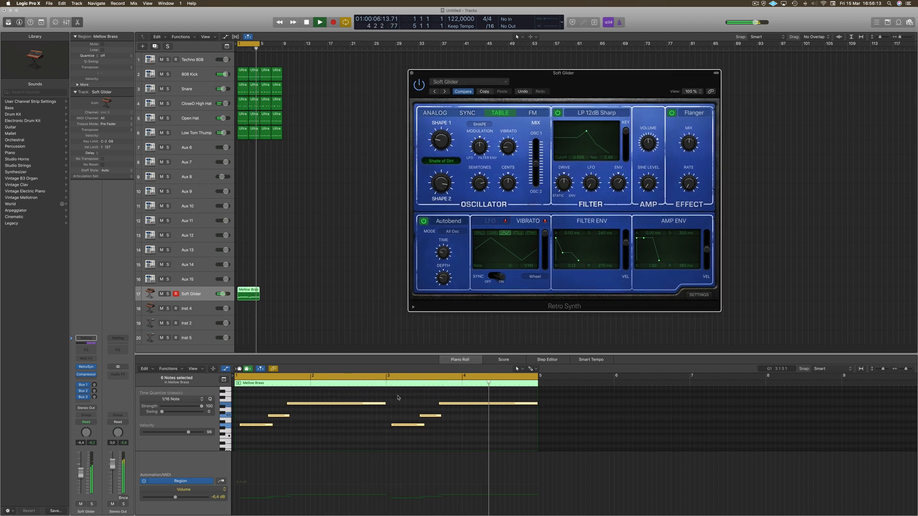
- Lengthen the first long note past bar 3 so it overlaps the following note, and stop playback
click(318, 431)
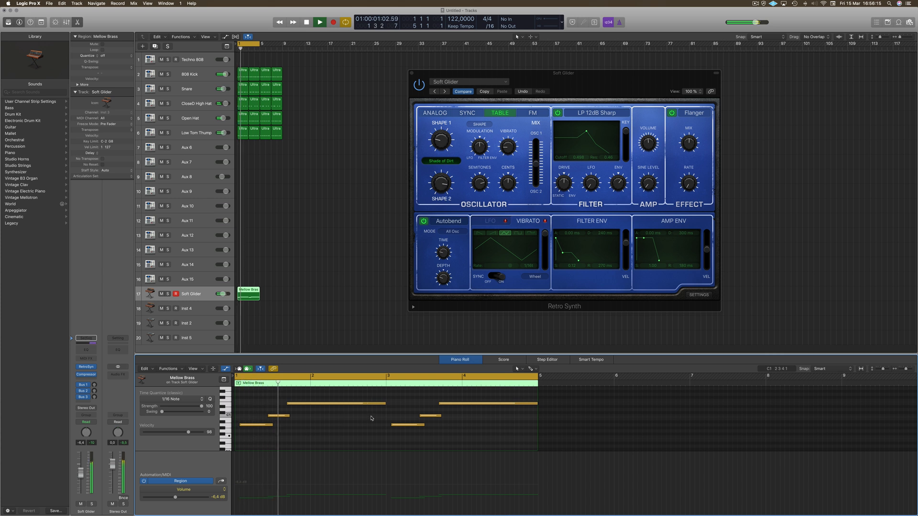
drag(384, 405, 395, 404)
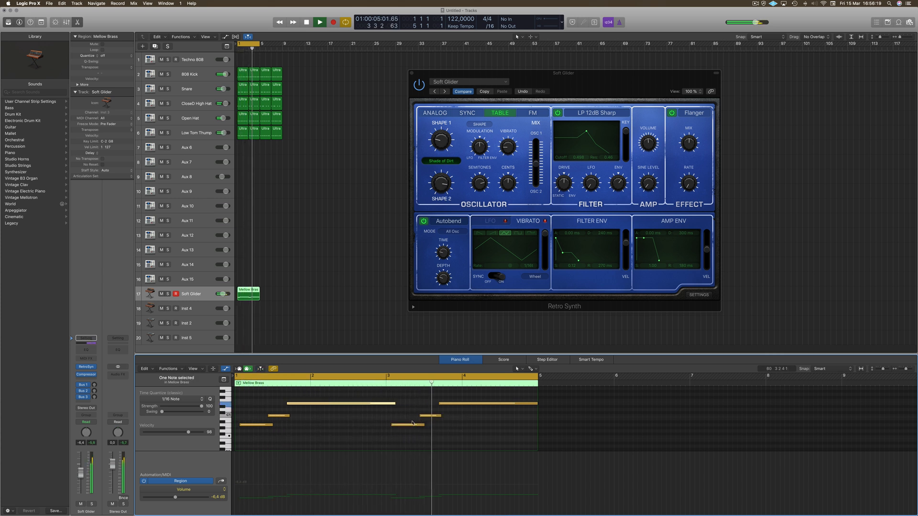
key(space)
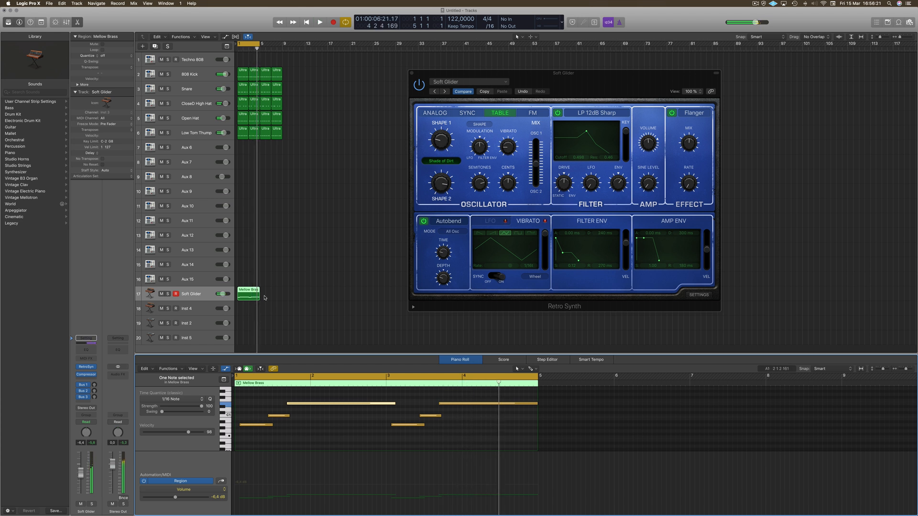
- Copy the Mellow Brass region to bar 5 and join both regions into one
drag(247, 291, 268, 292)
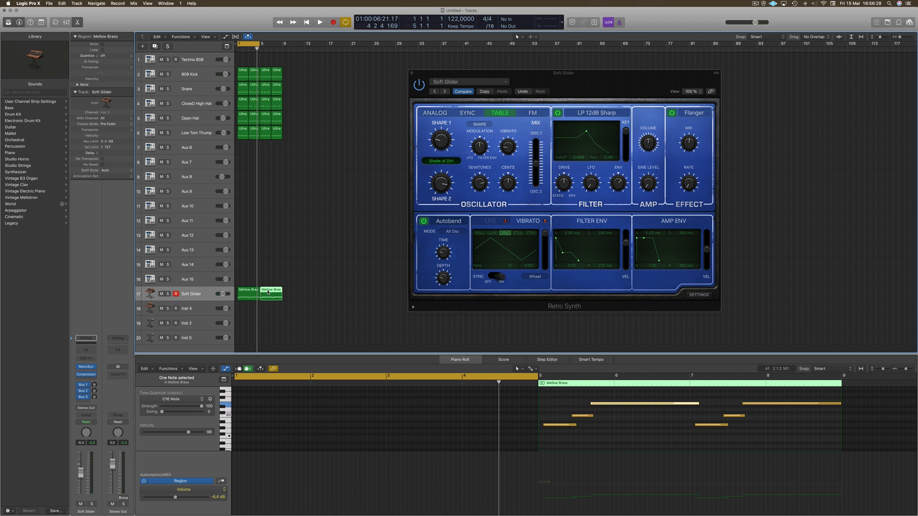
shift+click(254, 296)
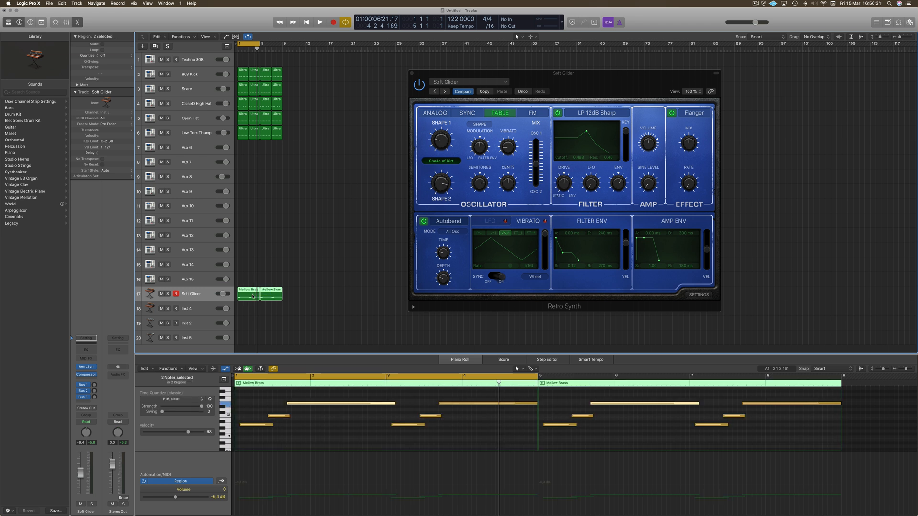
key(super+j)
- Lengthen the second long note slightly past bar 5 and listen to the start of the loop
click(511, 423)
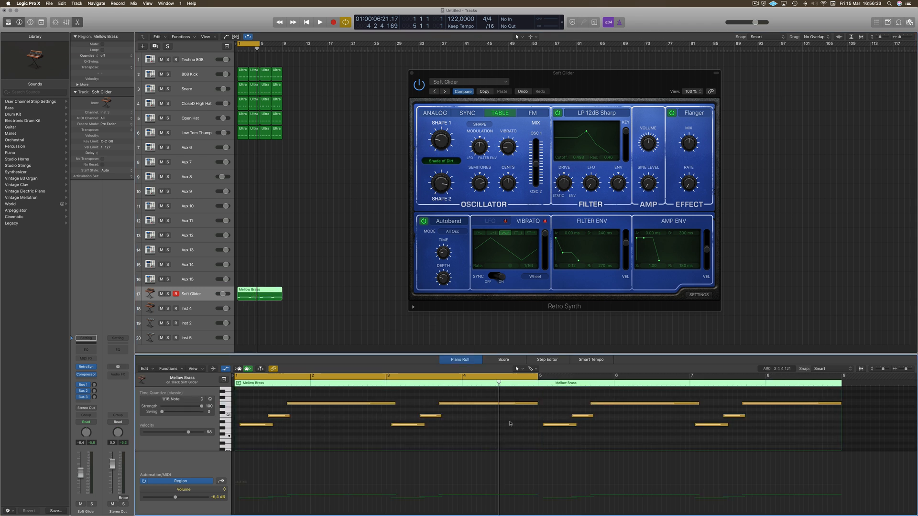
drag(537, 404, 546, 404)
key(space)
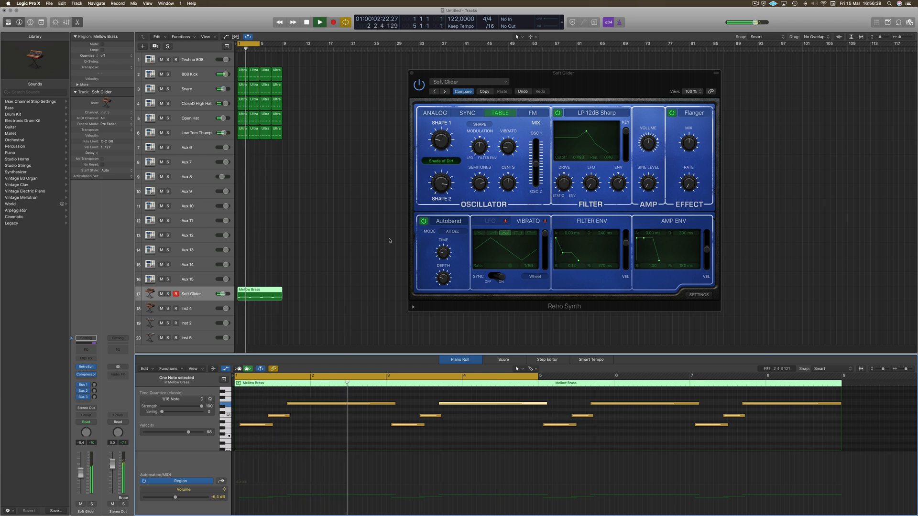
key(space)
key(space)
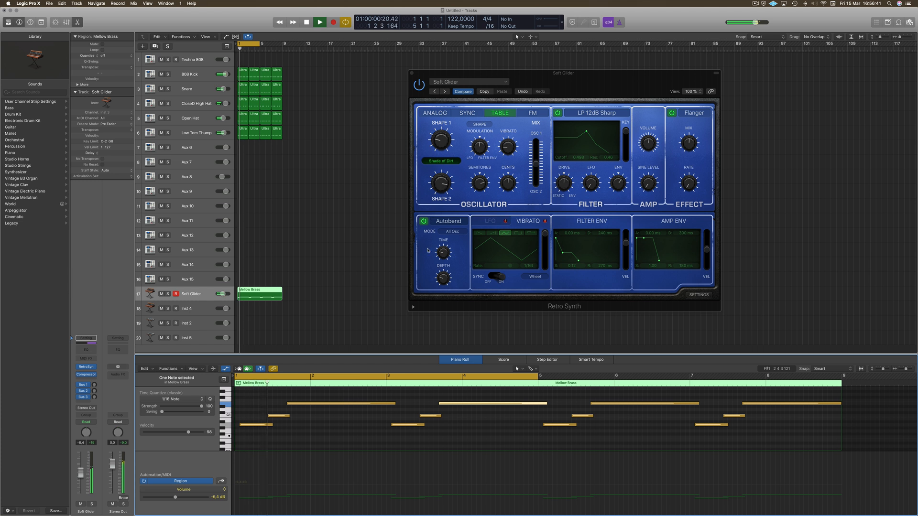
key(space)
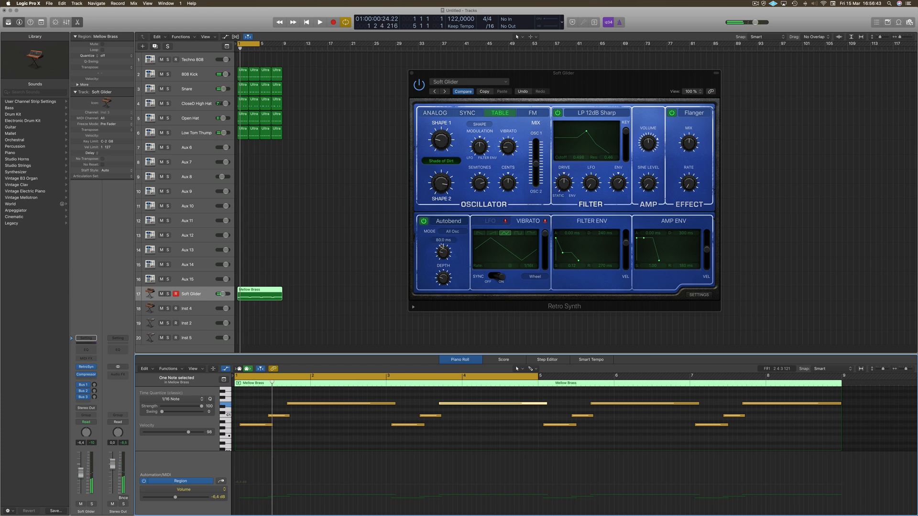
- Adjust Retro Synth's Autobend while listening, with a time of about 81 ms and a depth of 1.00 semitone
drag(445, 279, 445, 276)
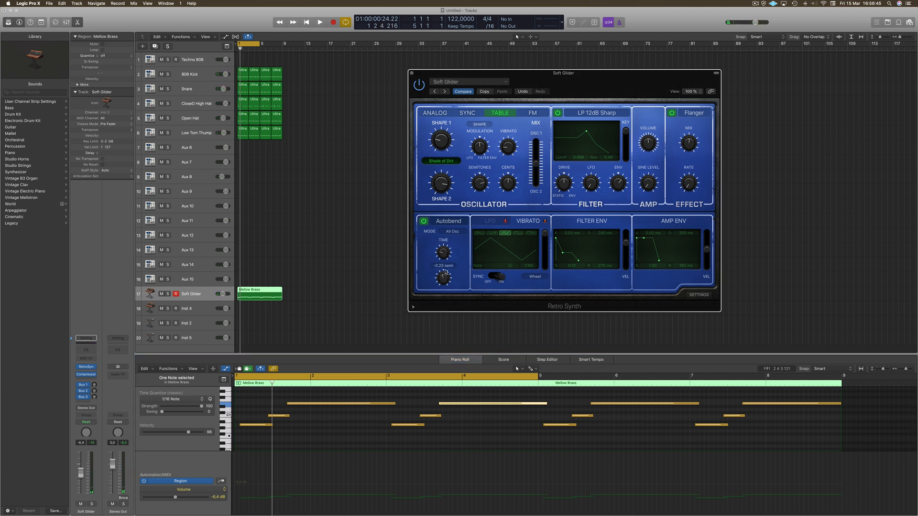
key(space)
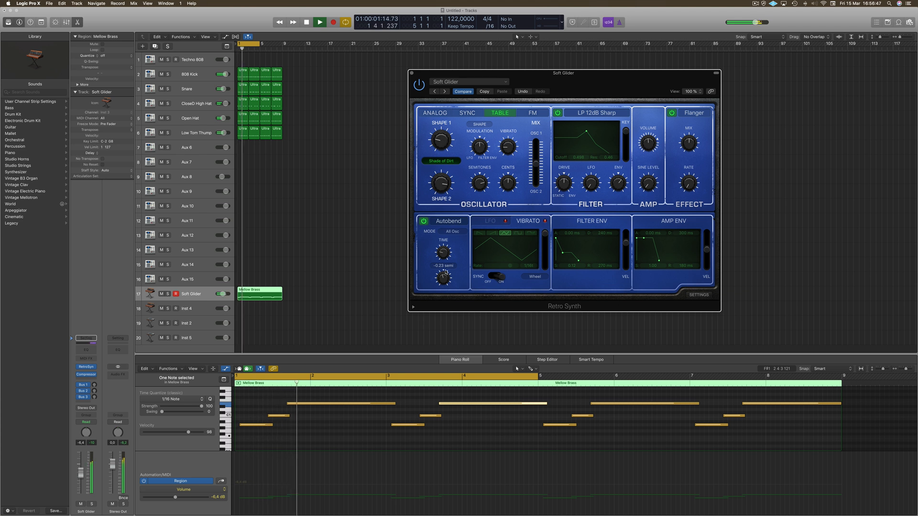
mouse_move(446, 272)
mouse_down()
mouse_move(450, 247)
mouse_move(442, 289)
mouse_up()
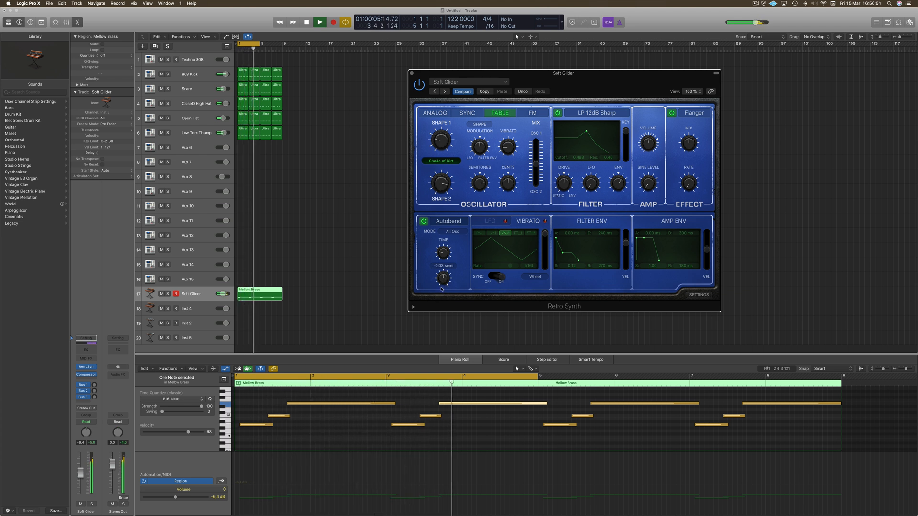
key(Return)
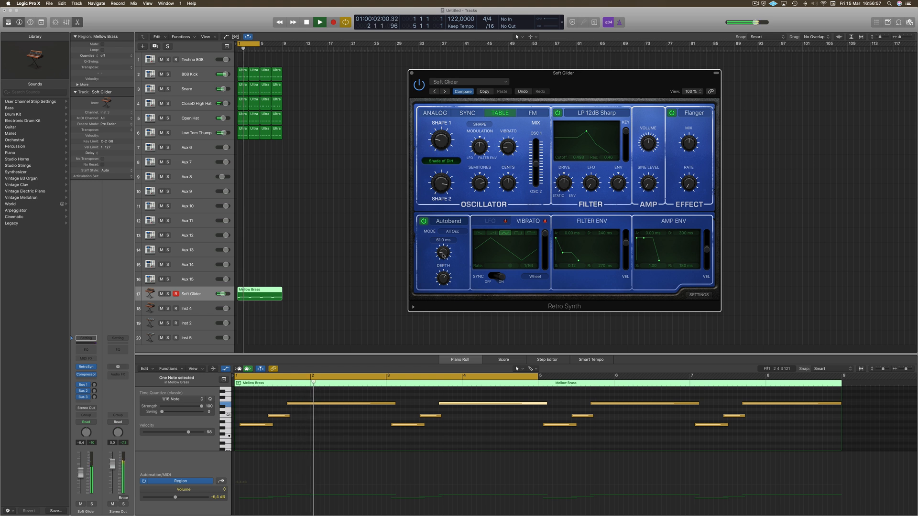
key(Return)
drag(443, 255, 443, 277)
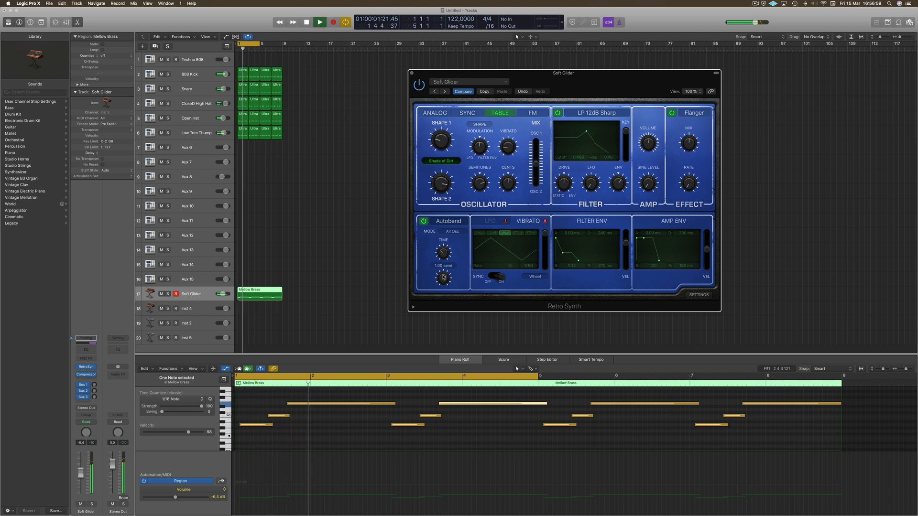
- Lower the Retro Synth filter's cutoff and resonance slightly, reposition the window and raise the Soft Glider track volume to -4.5 dB
drag(562, 77, 488, 77)
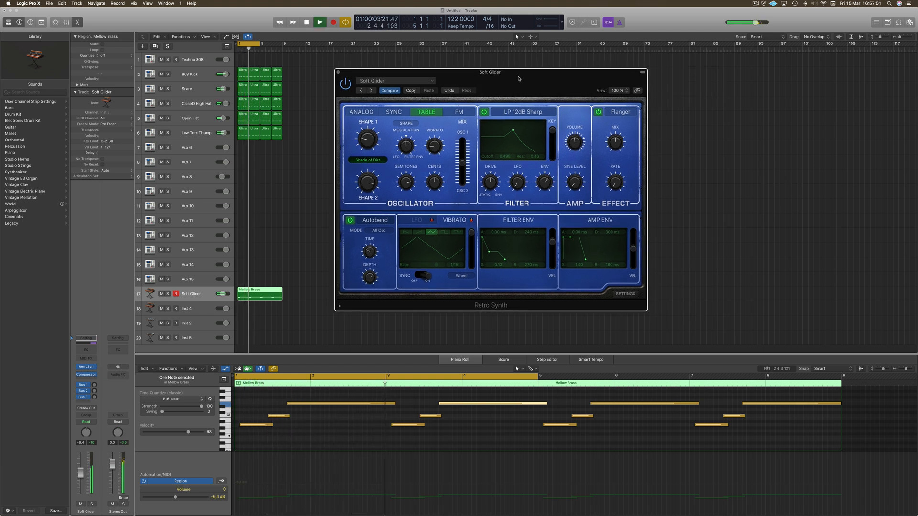
mouse_move(512, 130)
mouse_down()
mouse_move(531, 133)
mouse_move(507, 131)
mouse_up()
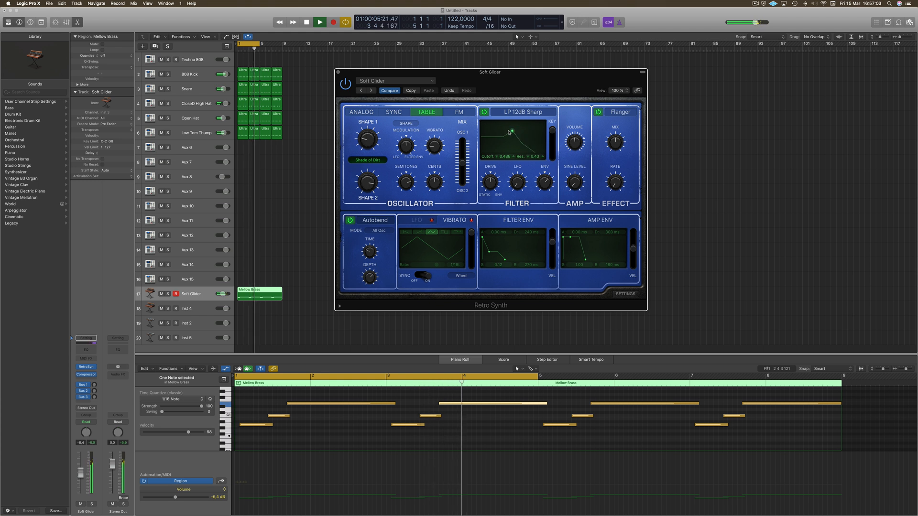
drag(526, 95, 569, 87)
click(55, 470)
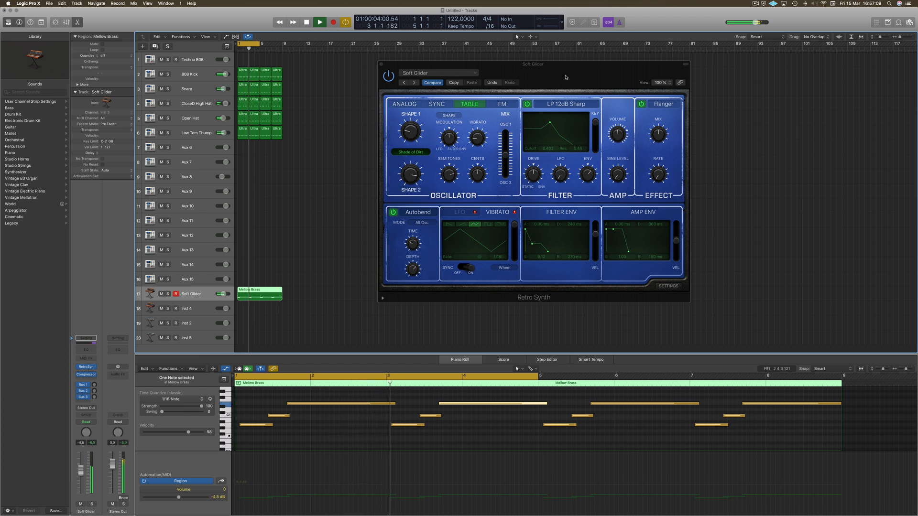
- Close the Retro Synth window, open Alchemy on the Inst 2 track, and reposition its window over the empty arrange area
drag(569, 70, 485, 76)
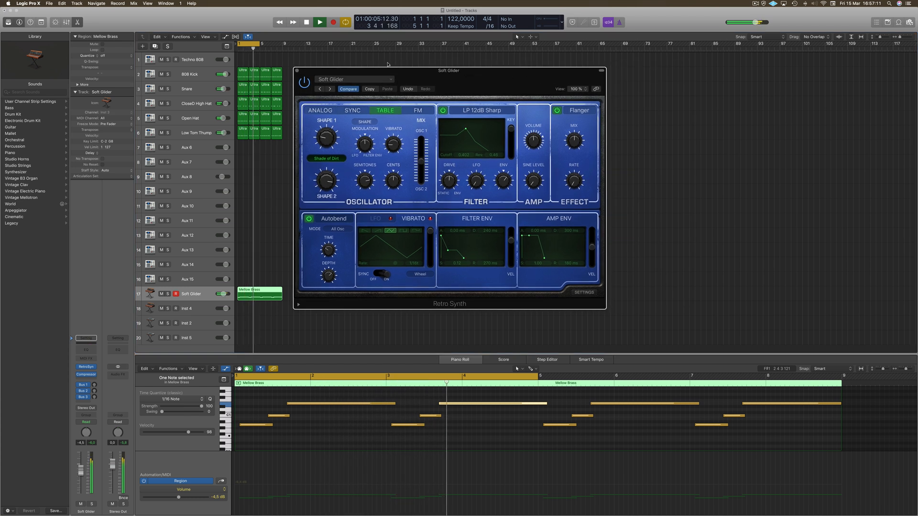
click(296, 71)
click(190, 324)
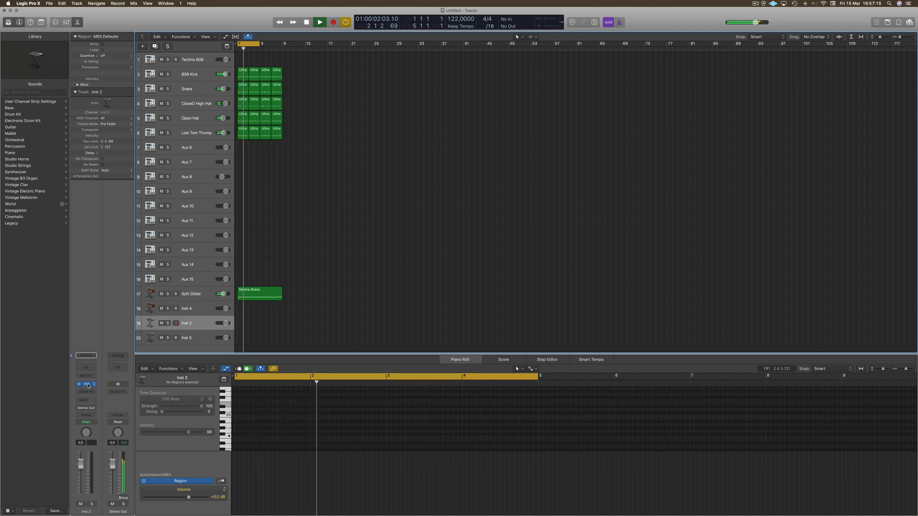
click(87, 386)
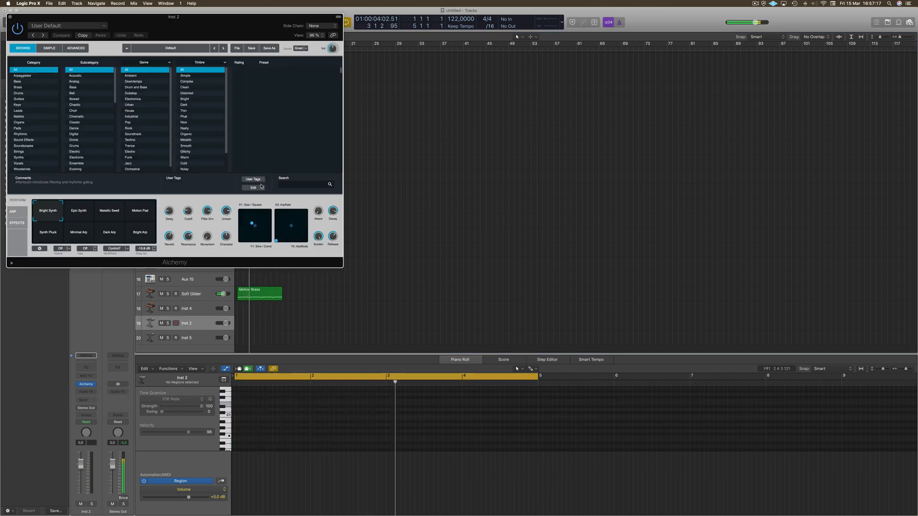
drag(209, 21, 657, 75)
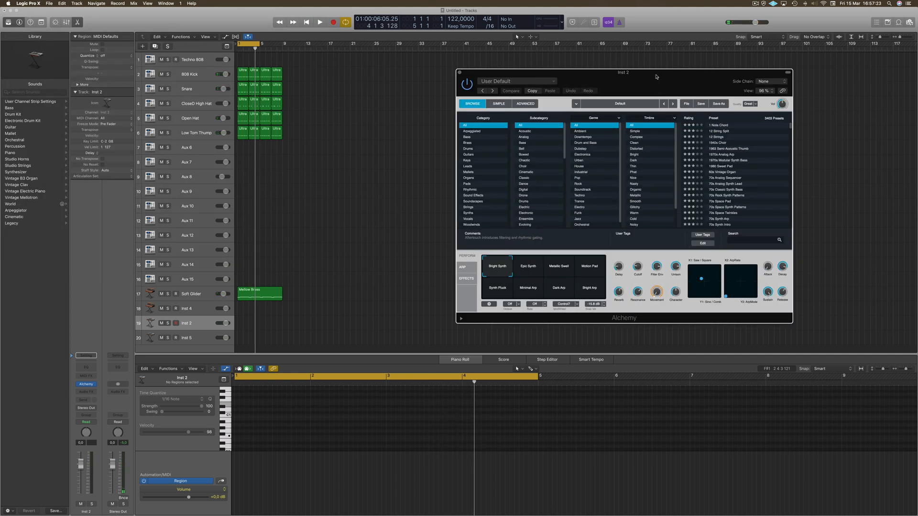
drag(656, 77, 579, 79)
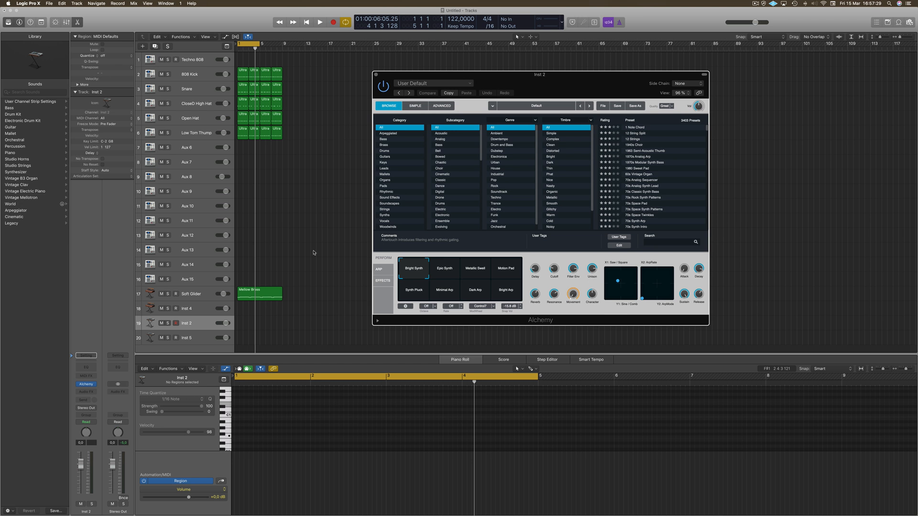
- Show the Musical Typing keyboard, move it clear of the Alchemy preset browser, and play a few test notes
key(cmd+k)
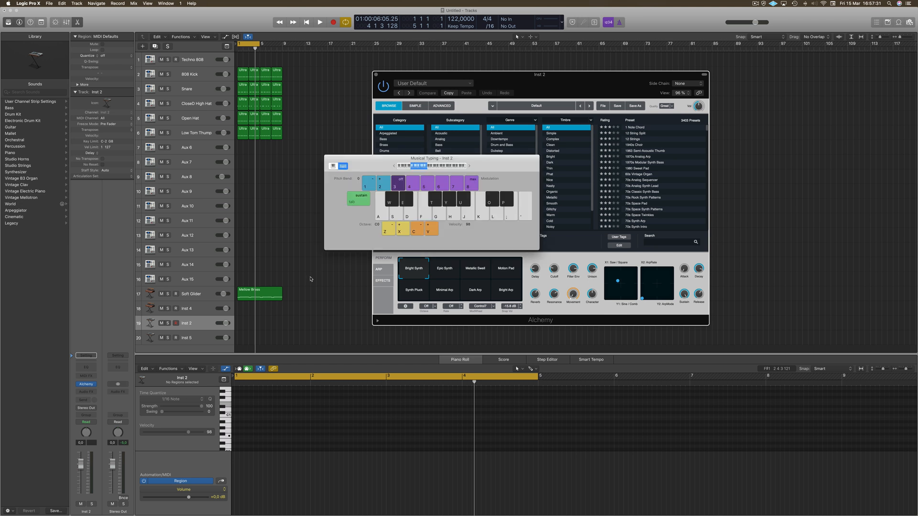
key(g)
key(h)
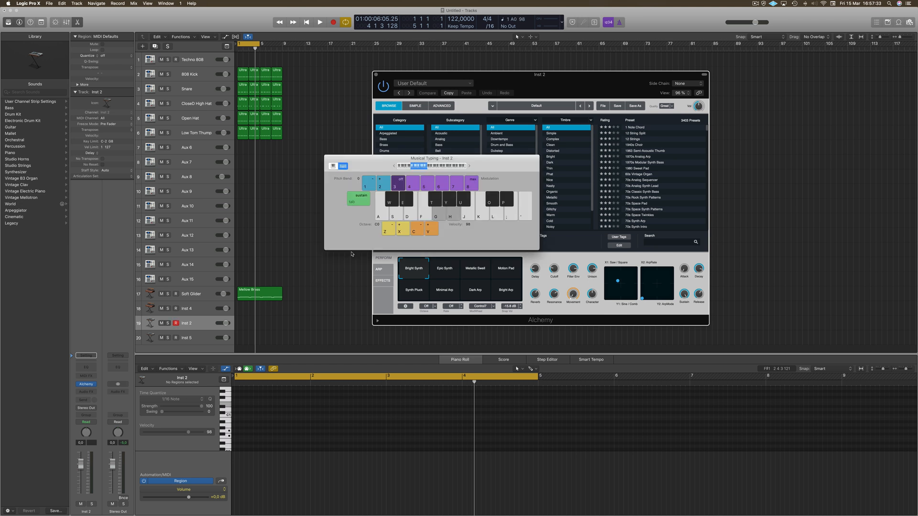
drag(495, 160, 823, 199)
key(g)
key(h)
key(j)
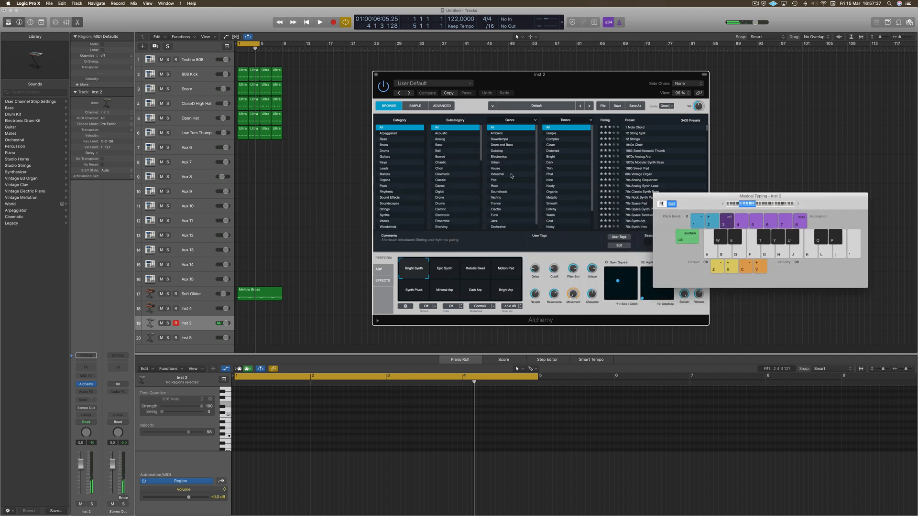
- Filter the Alchemy presets by the Techno genre and load 70s Synth Strings
scroll(512, 177, down, 1)
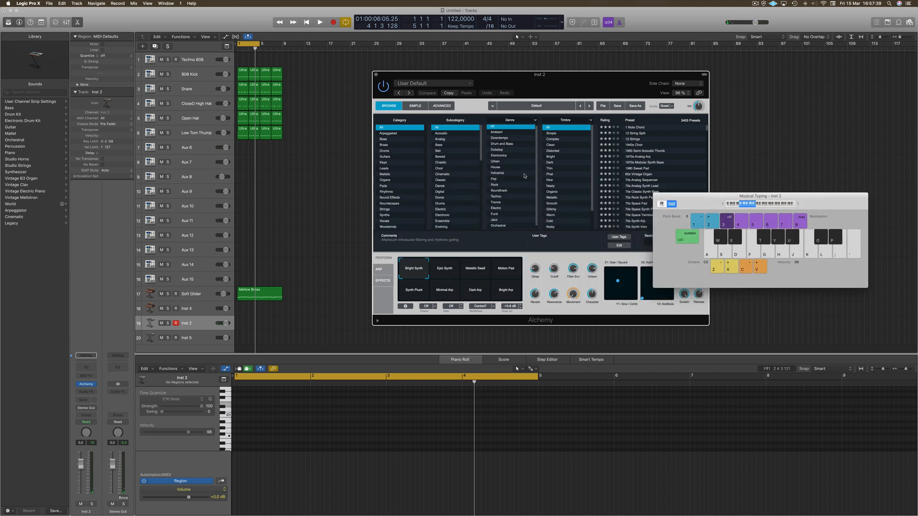
scroll(521, 176, down, 2)
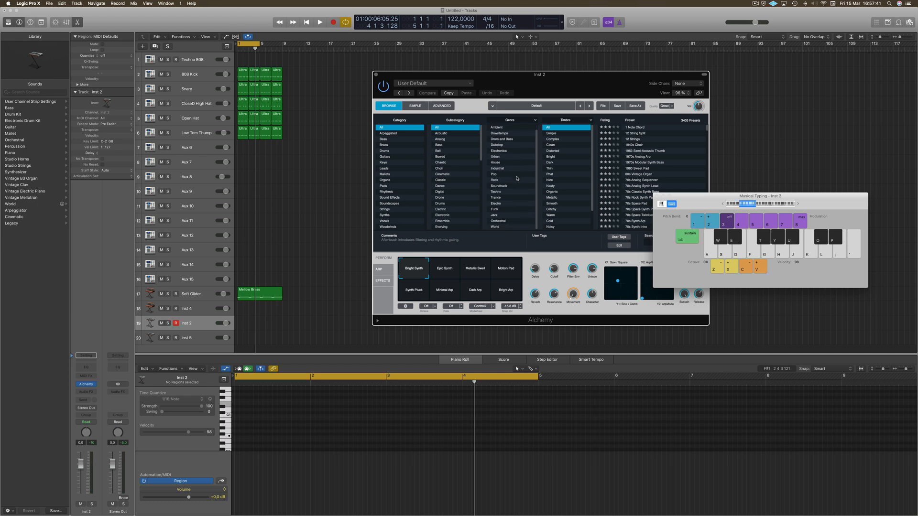
scroll(519, 168, up, 1)
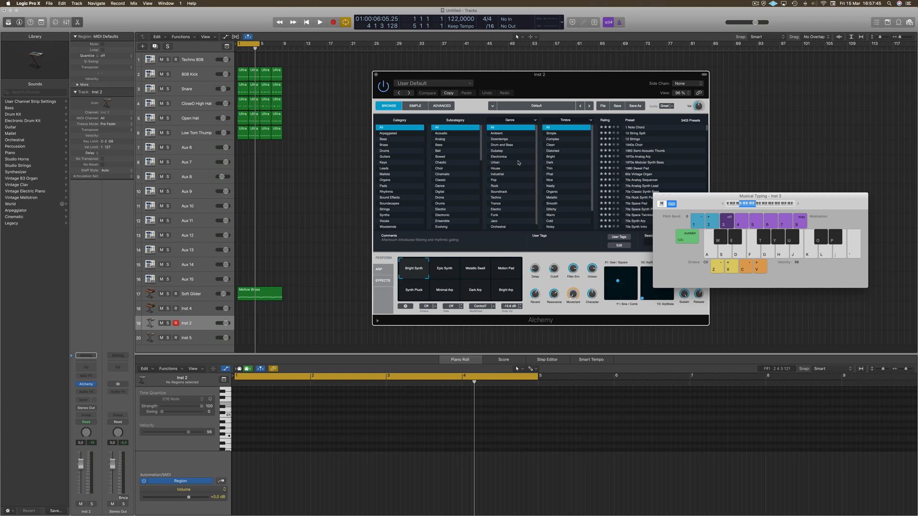
scroll(517, 175, down, 1)
click(495, 196)
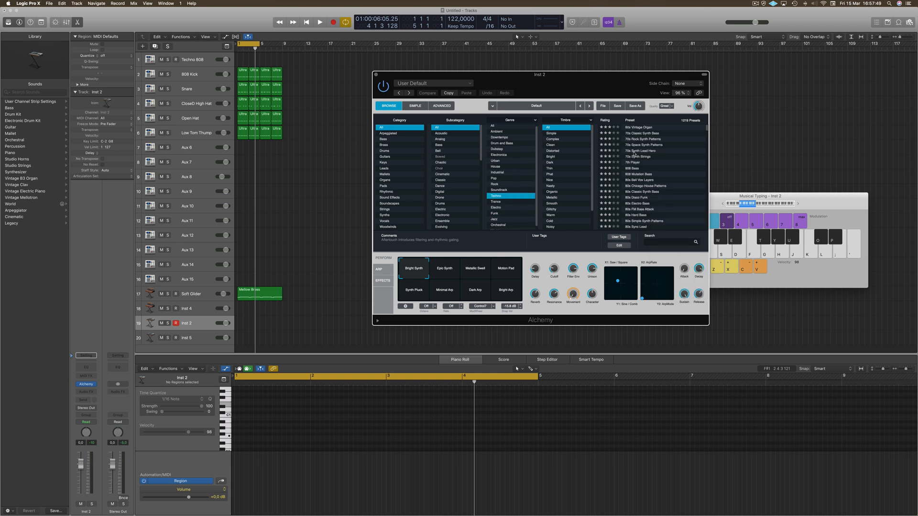
click(634, 157)
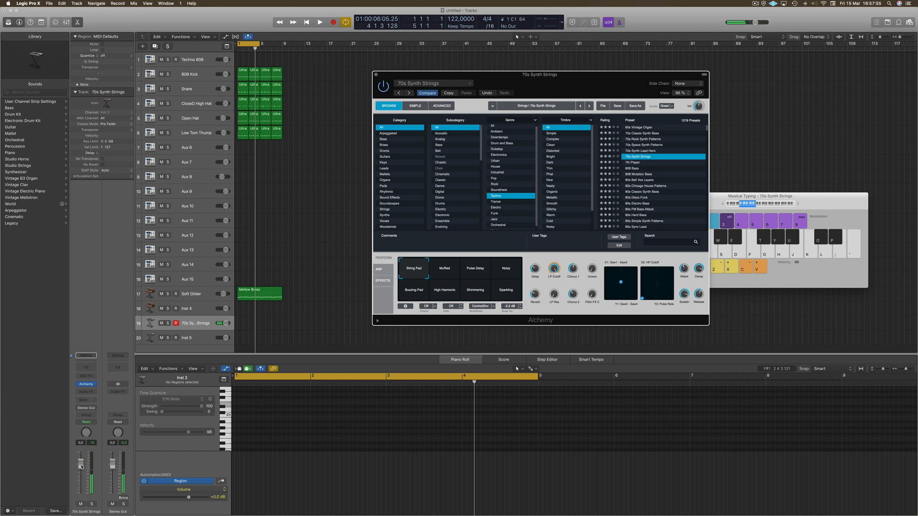
- Lower the 70s Synth Strings track volume to about -13.6 dB while playing notes along with the loop
drag(81, 467, 81, 476)
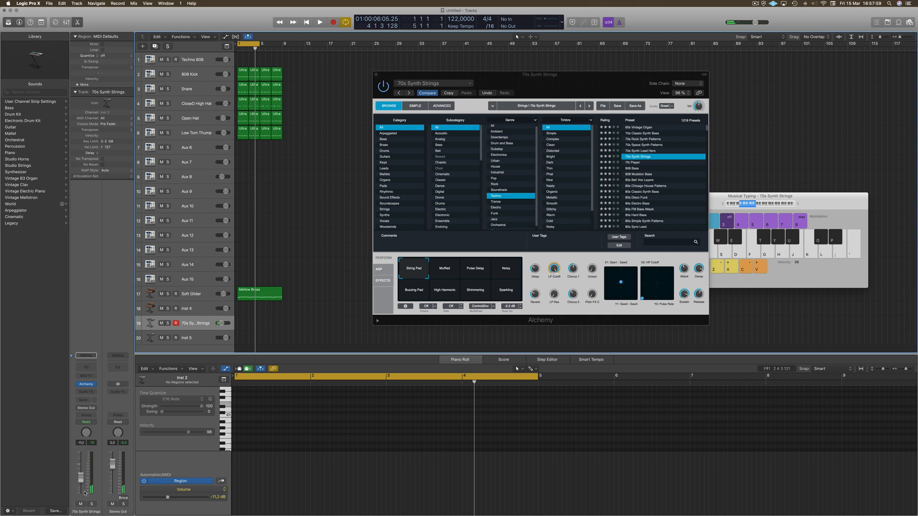
key(space)
key(l)
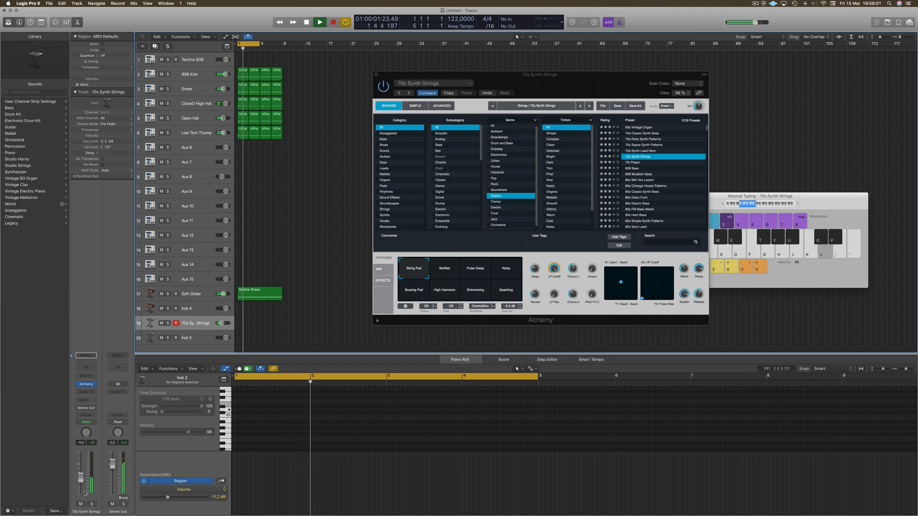
key(l)
key(j)
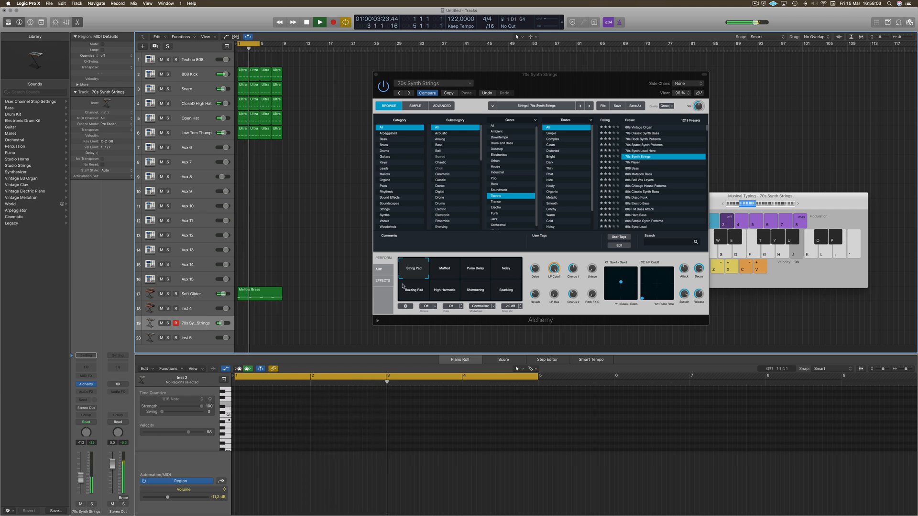
key(g)
key(l)
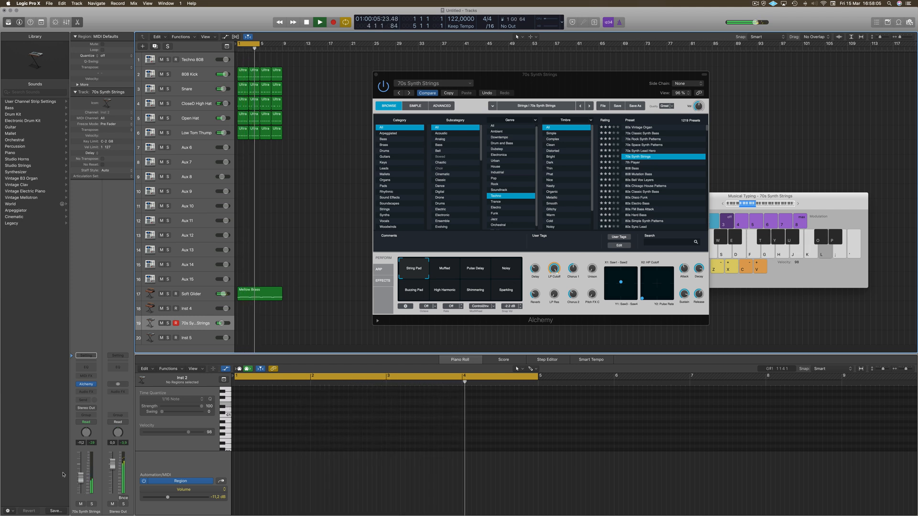
key(g)
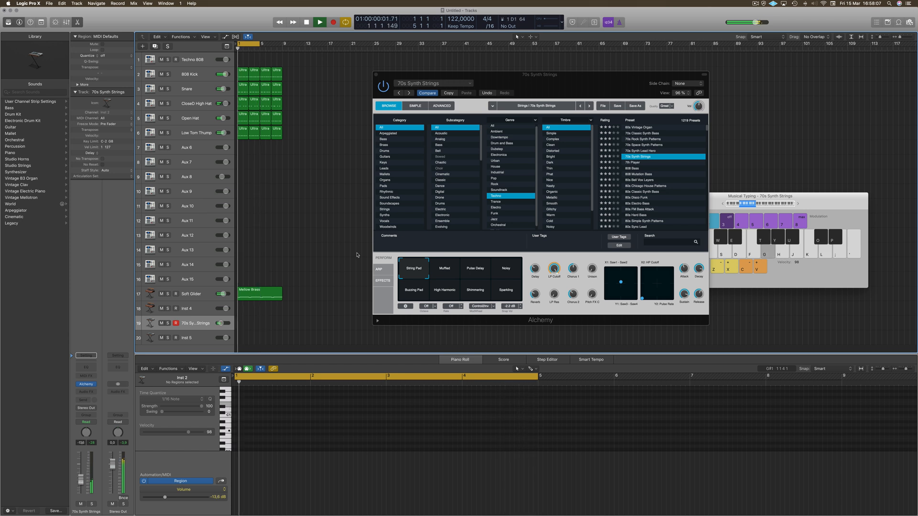
- Check the lowest notes of the Mellow Brass region in the piano roll and return to the 70s Synth Strings track
click(256, 299)
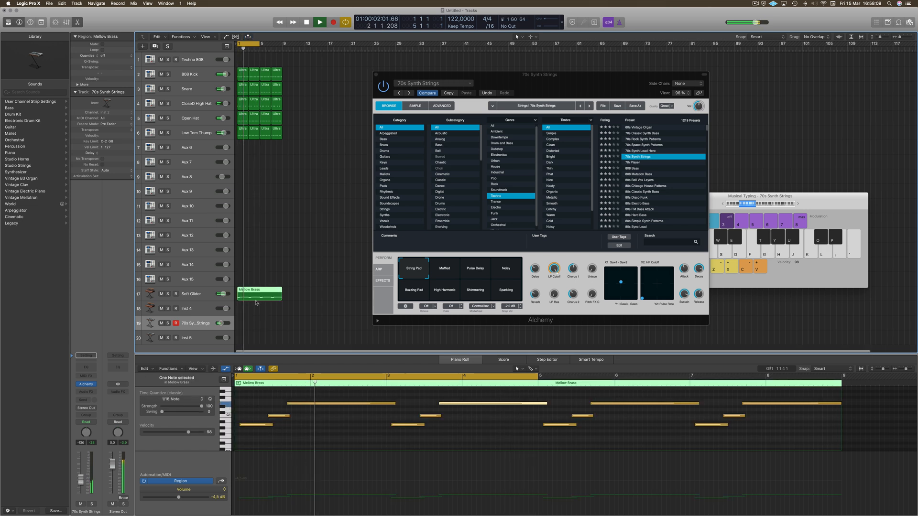
click(243, 425)
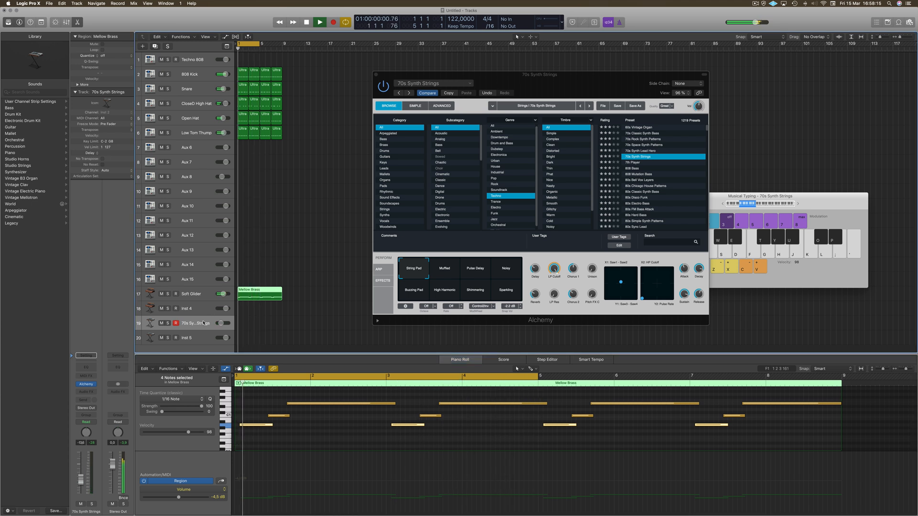
click(203, 324)
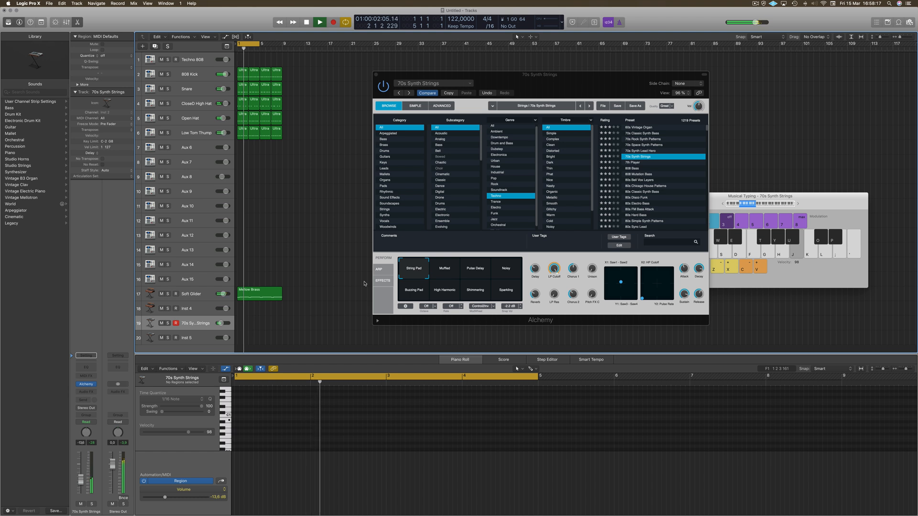
- Try out melody notes with 70s Synth Strings over the loop and shift the Musical Typing keyboard to a higher octave range
key(k)
key(d)
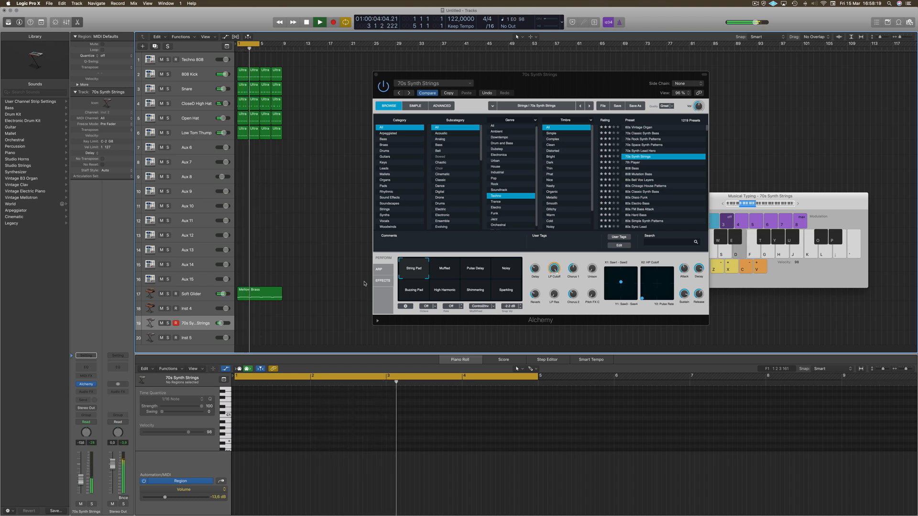
key(s)
key(f)
key(g)
key(h)
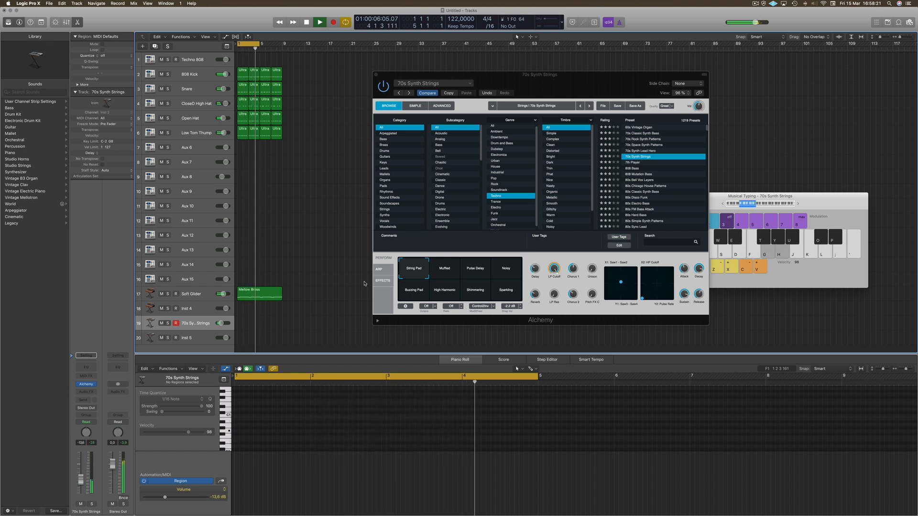
key(g)
key(f)
key(d)
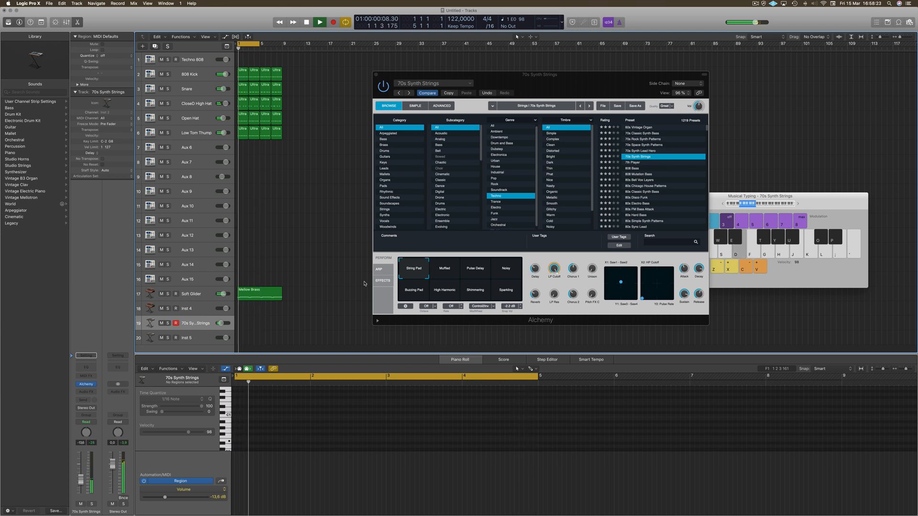
key(g)
key(h)
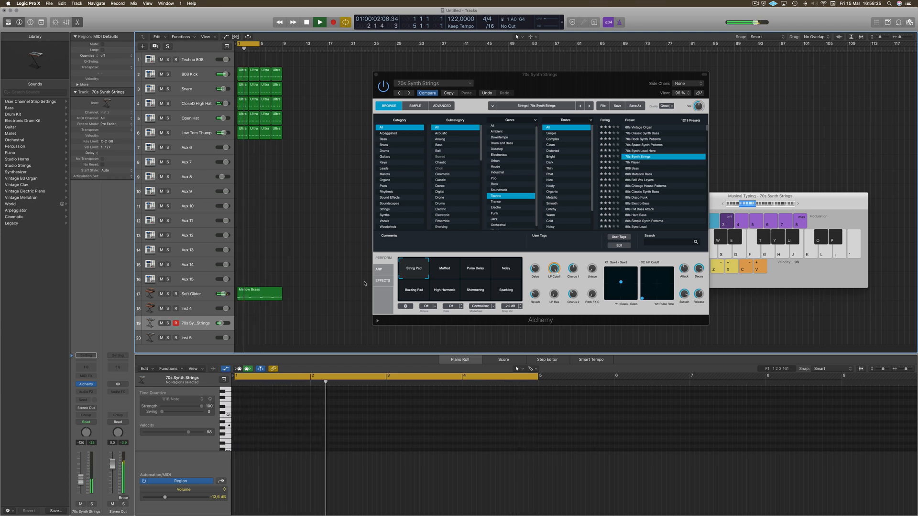
key(j)
key(h)
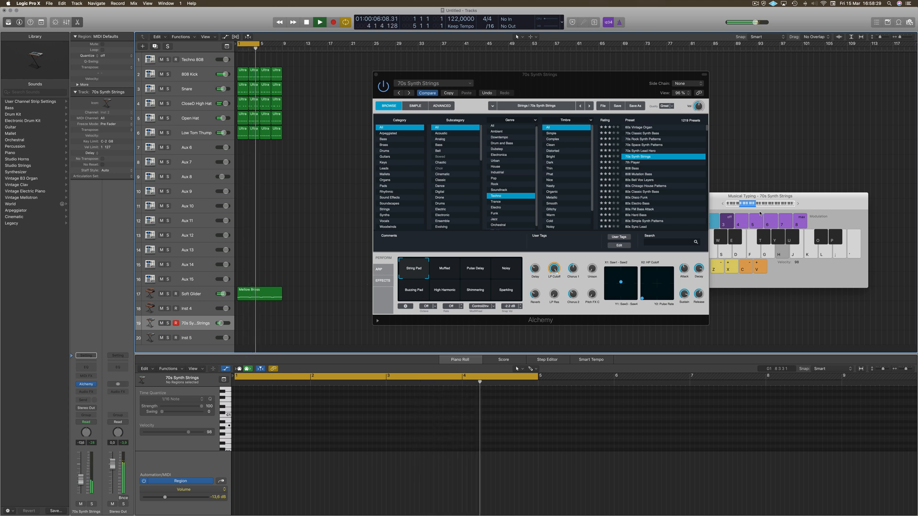
click(757, 204)
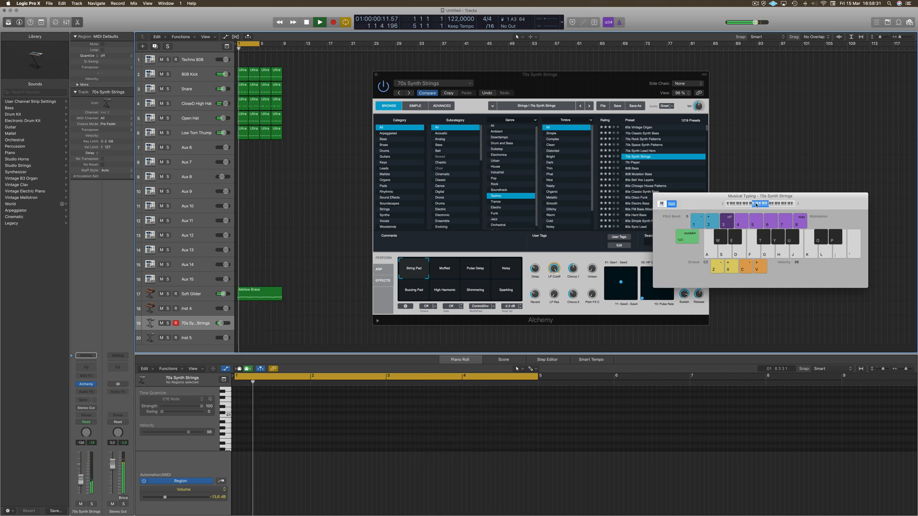
key(h)
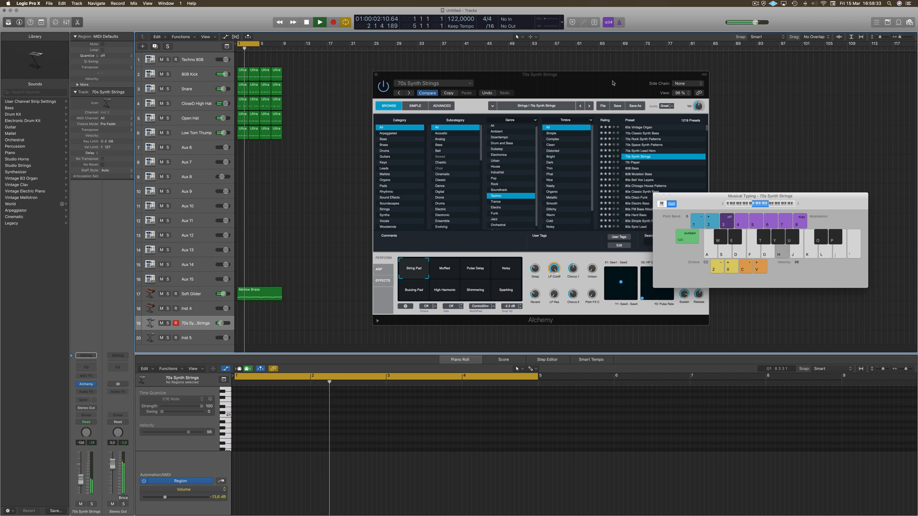
- Load the 7th Player preset in Alchemy and audition it with a few notes
drag(613, 83, 599, 82)
click(623, 163)
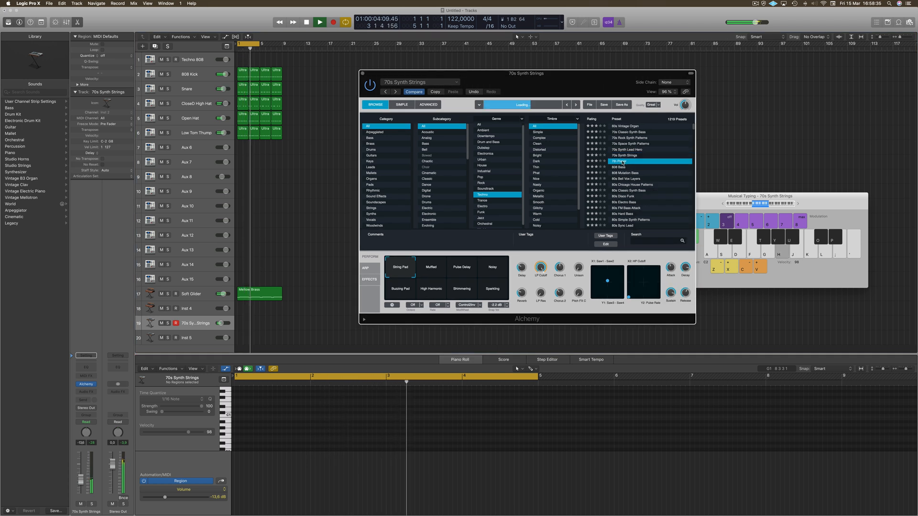
key(h)
key(j)
key(l)
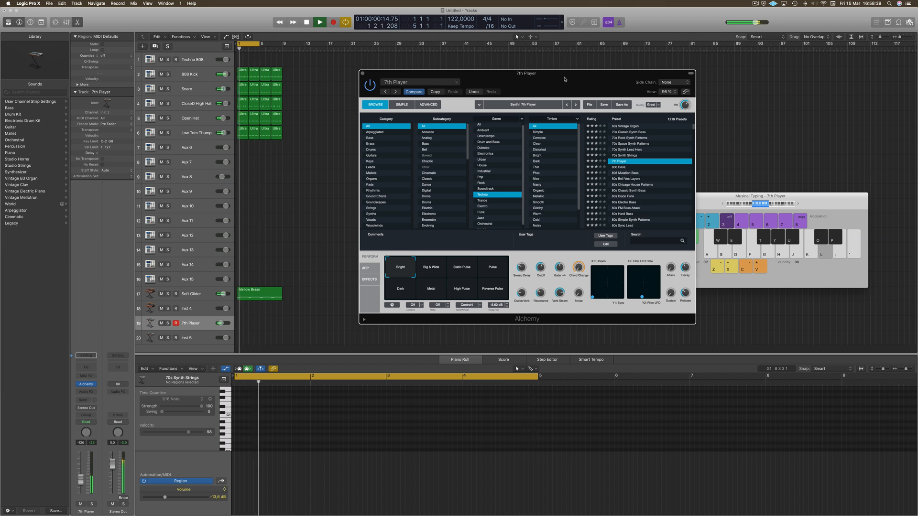
- Reposition the Alchemy window and try out a melody with 7th Player over the running loop
drag(565, 79, 603, 75)
key(h)
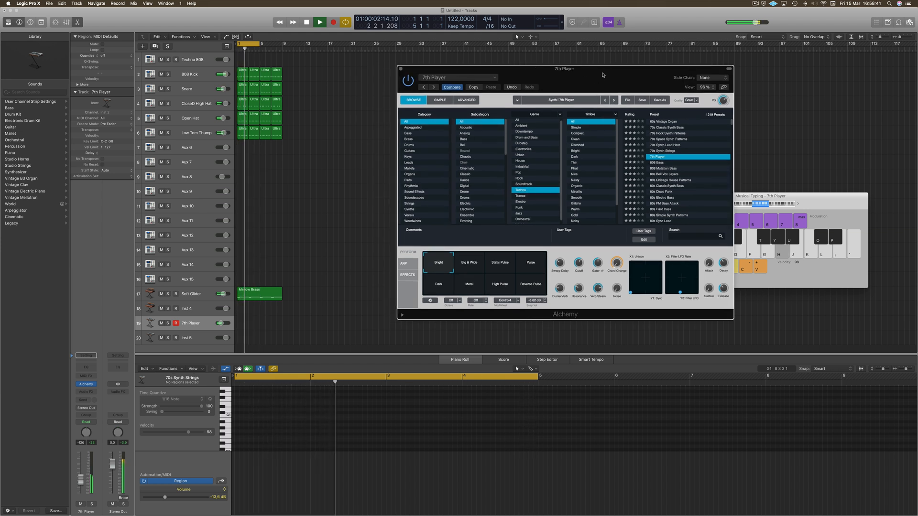
key(j)
key(k)
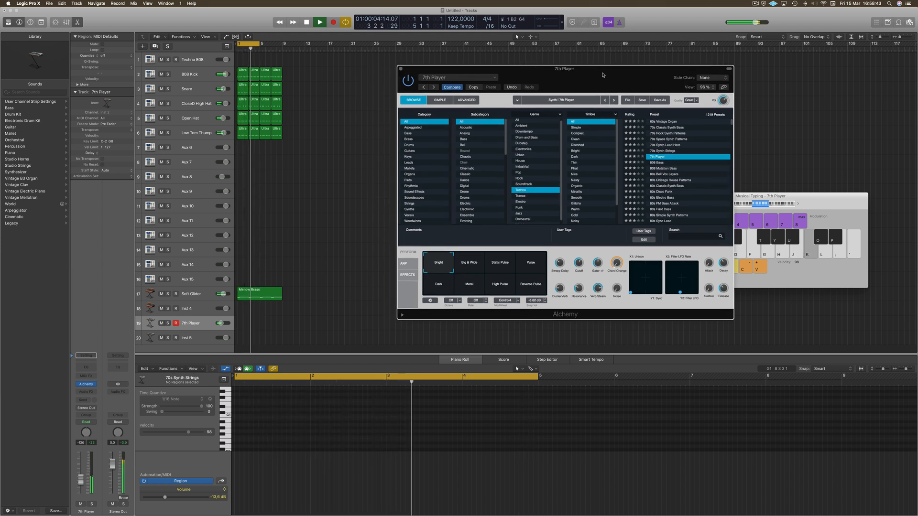
key(l)
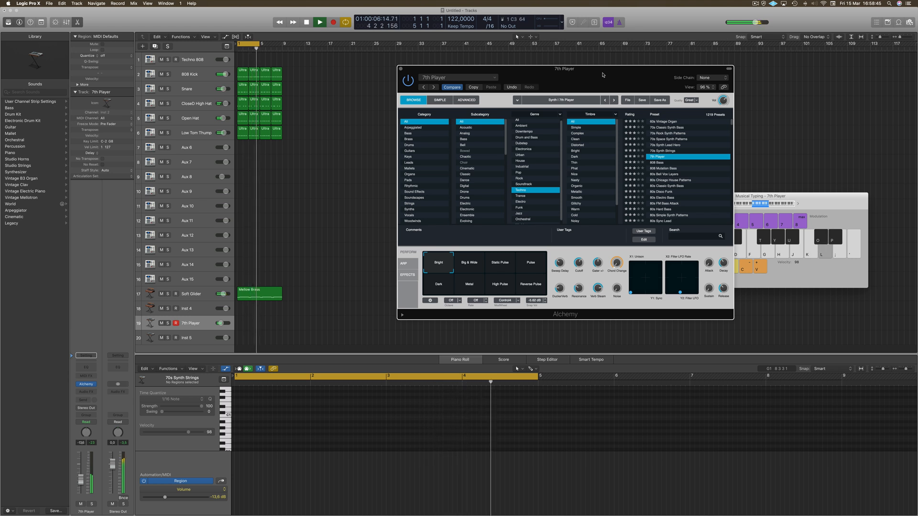
key(h)
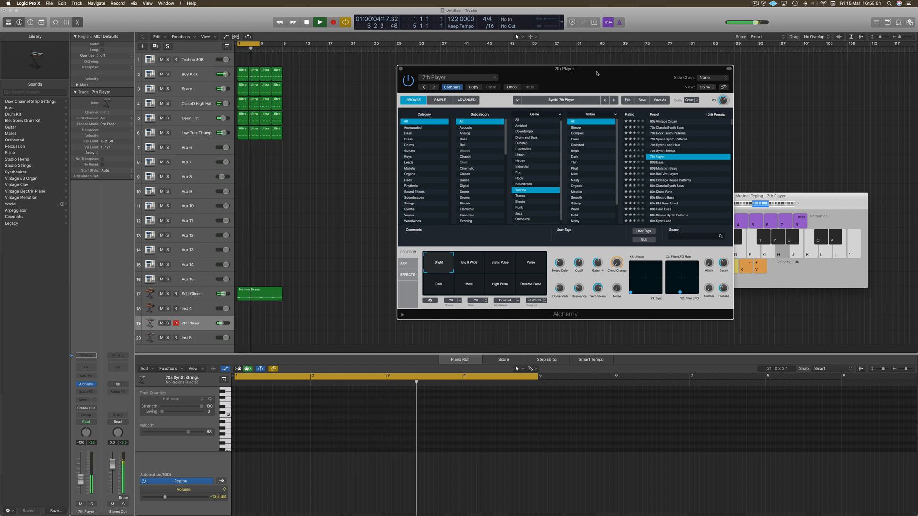
key(l)
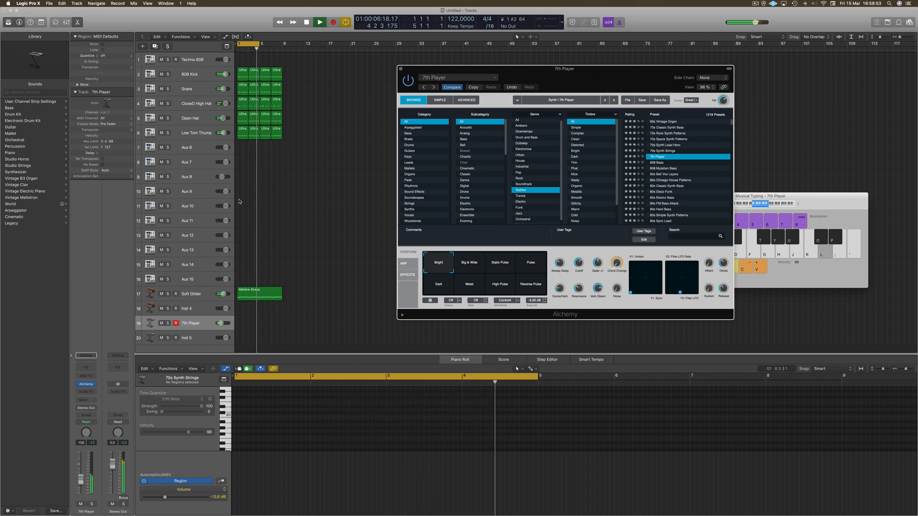
- Record a two-note melody of long held notes on the 7th Player track over the running loop
click(208, 324)
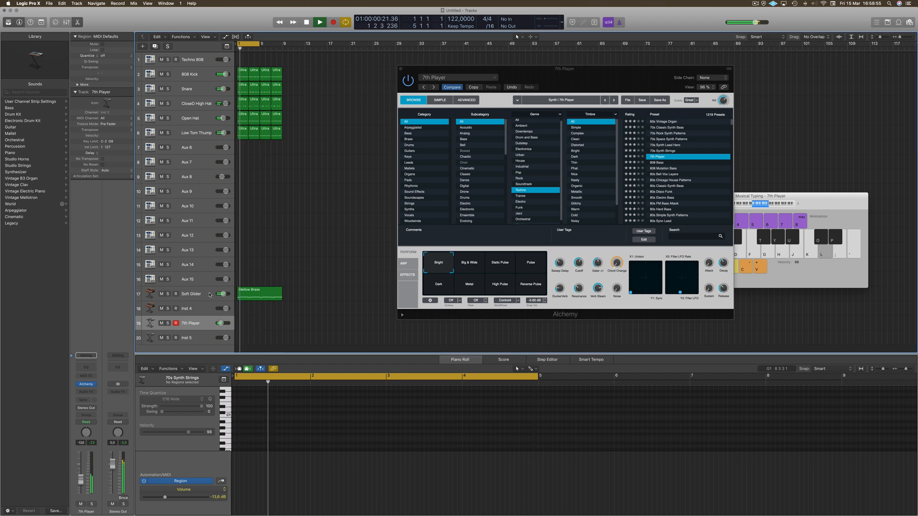
key(r)
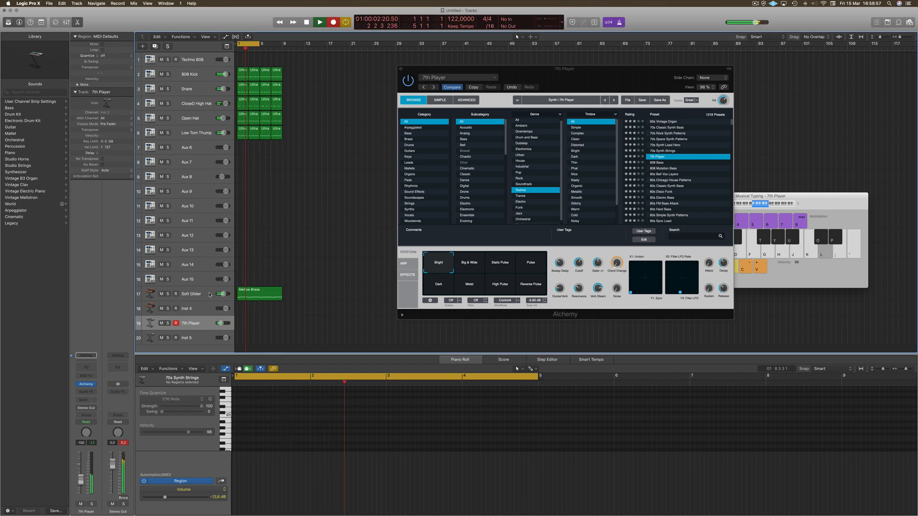
key(h)
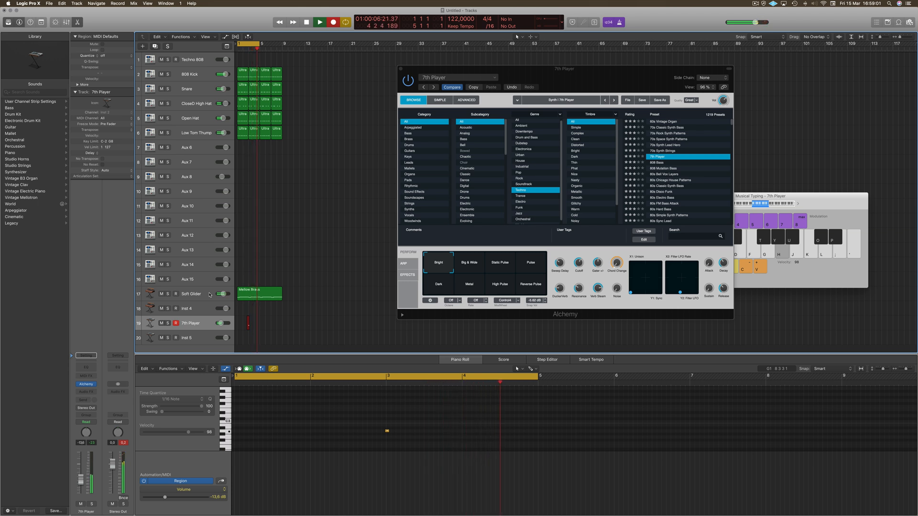
key(l)
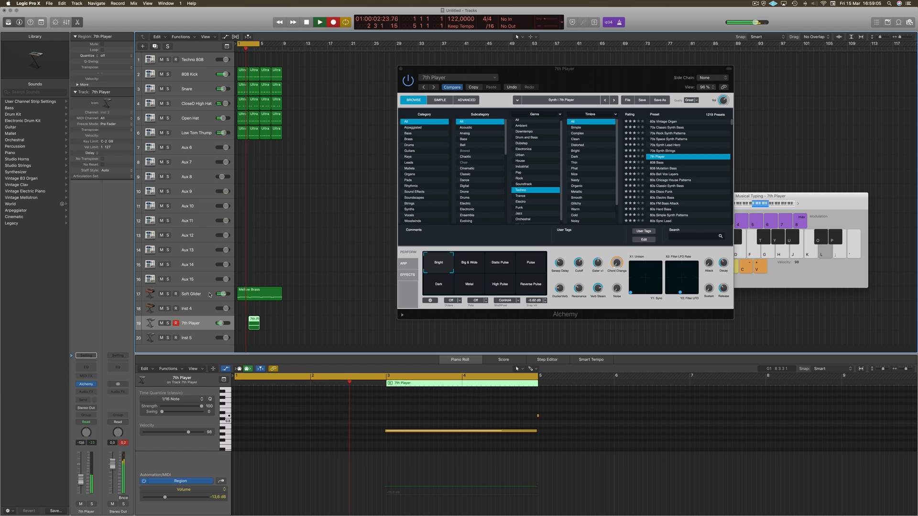
key(h)
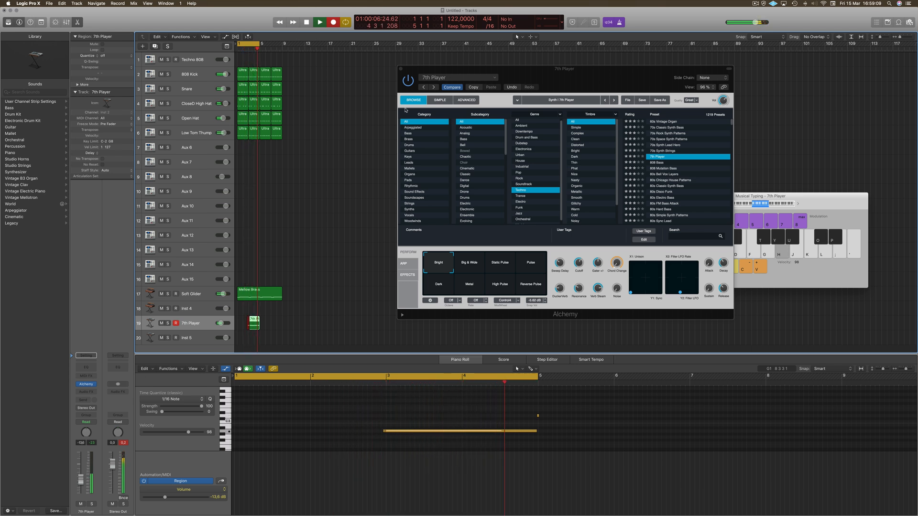
key(space)
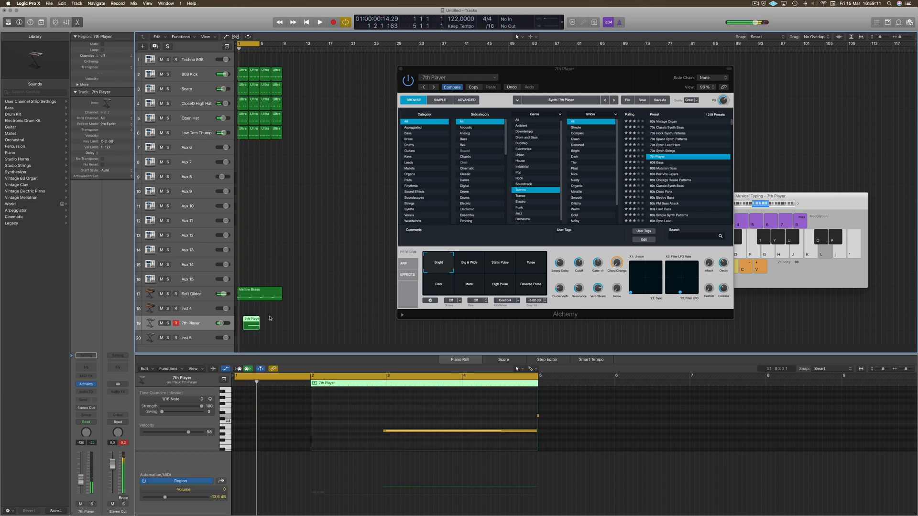
- Extend the 7th Player region back to bar 1 and place the higher note so it fills bars 1 and 2
drag(243, 328, 237, 327)
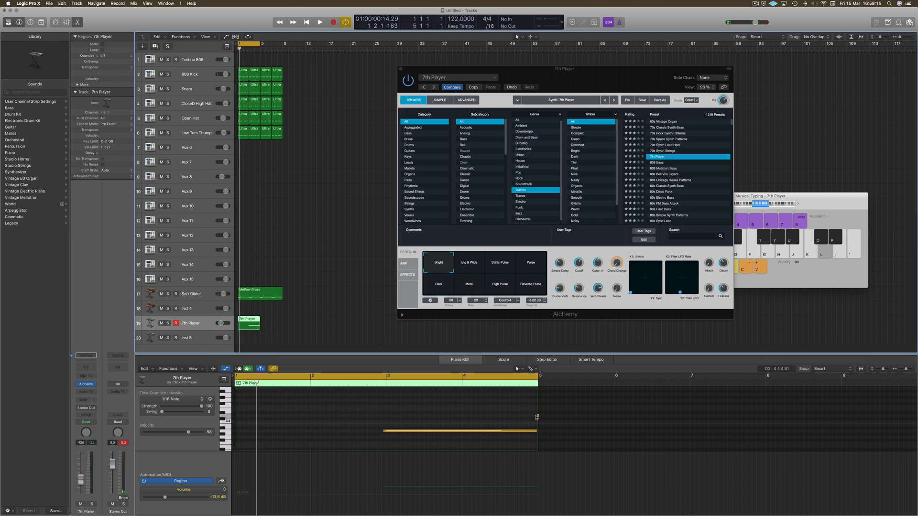
drag(538, 417, 386, 416)
key(space)
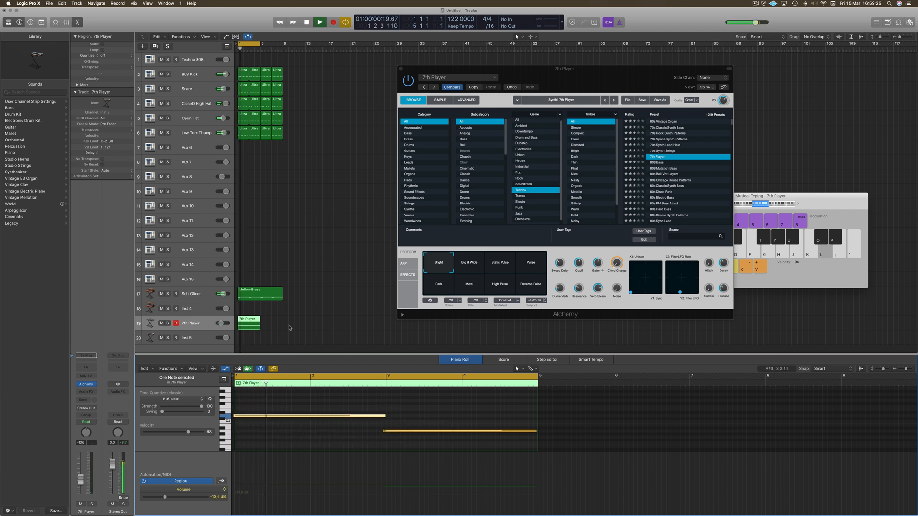
- Quantize the 7th Player region to 1/16 notes and trim the lower note to start exactly at bar 3
key(space)
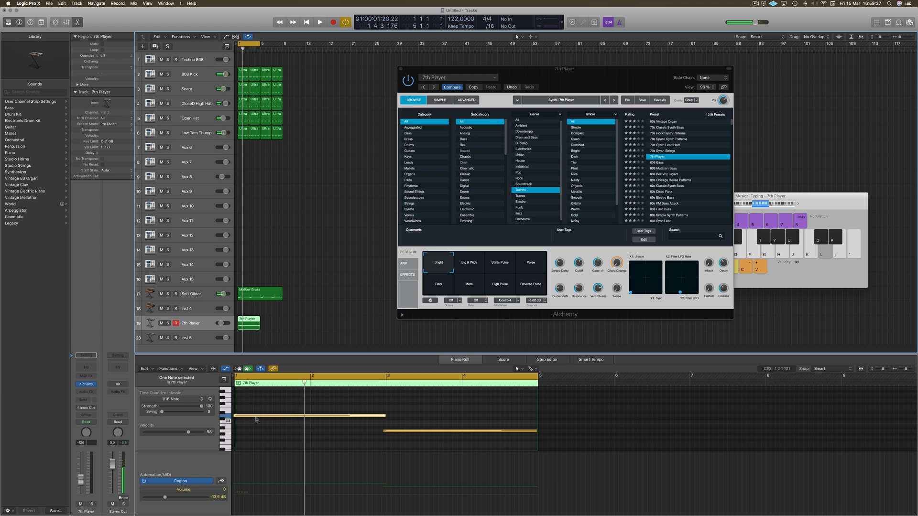
key(space)
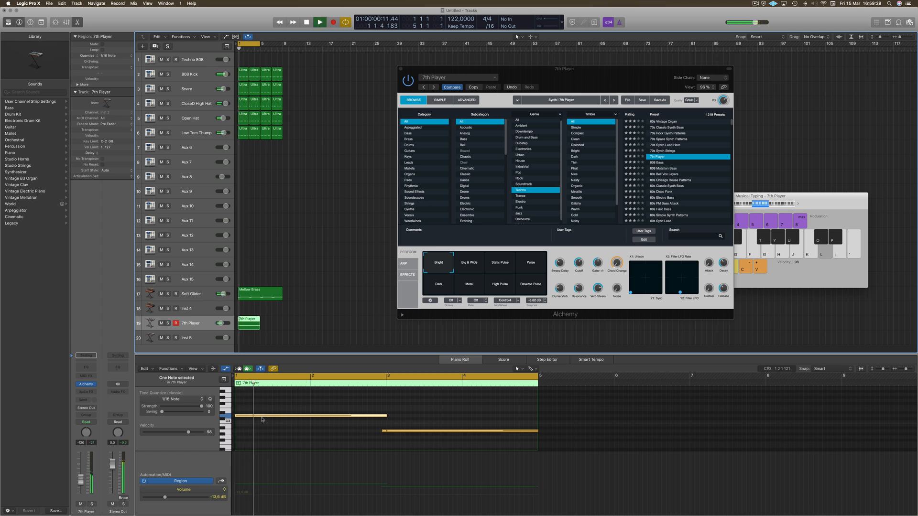
click(535, 431)
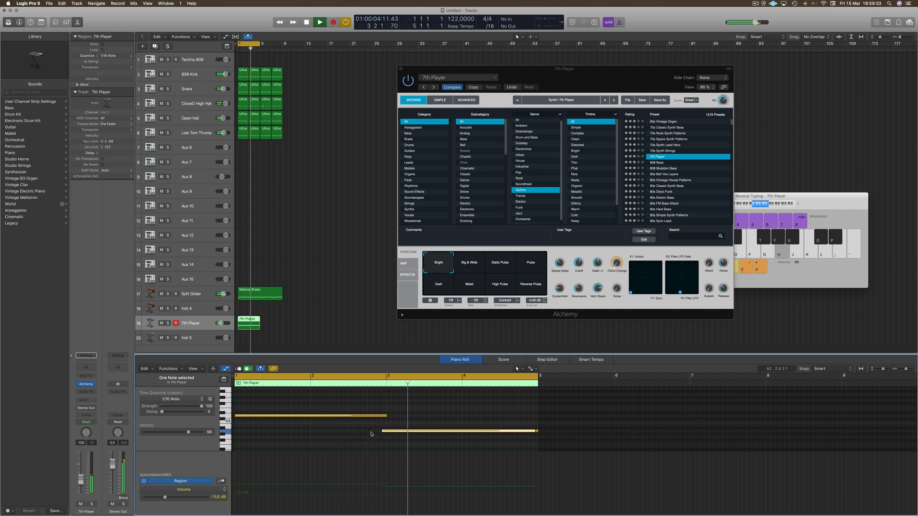
key(Delete)
key(space)
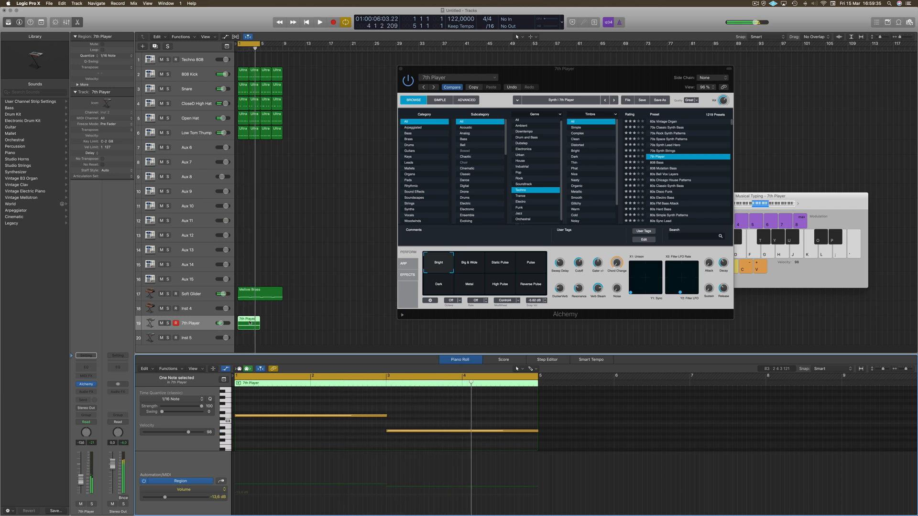
- Copy the 7th Player region directly after the original to fill bars 5 to 8 and play the loop
drag(249, 322, 272, 324)
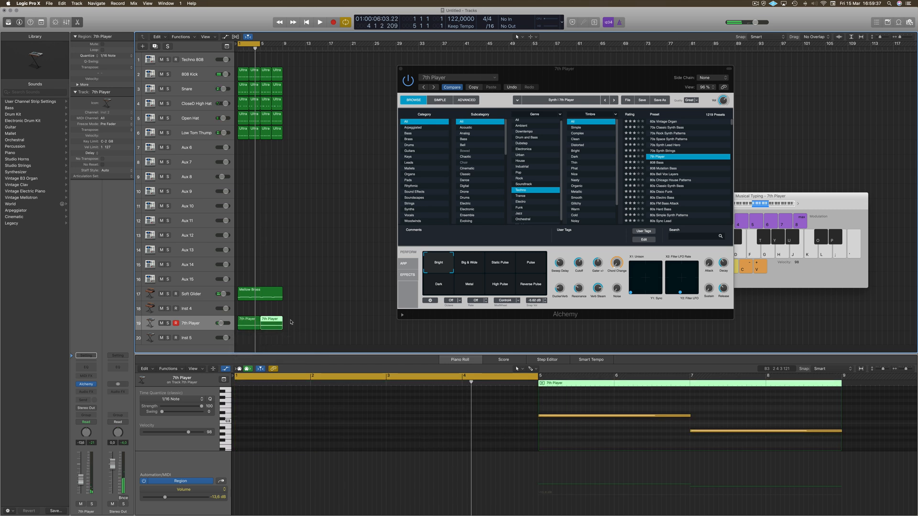
key(space)
click(249, 324)
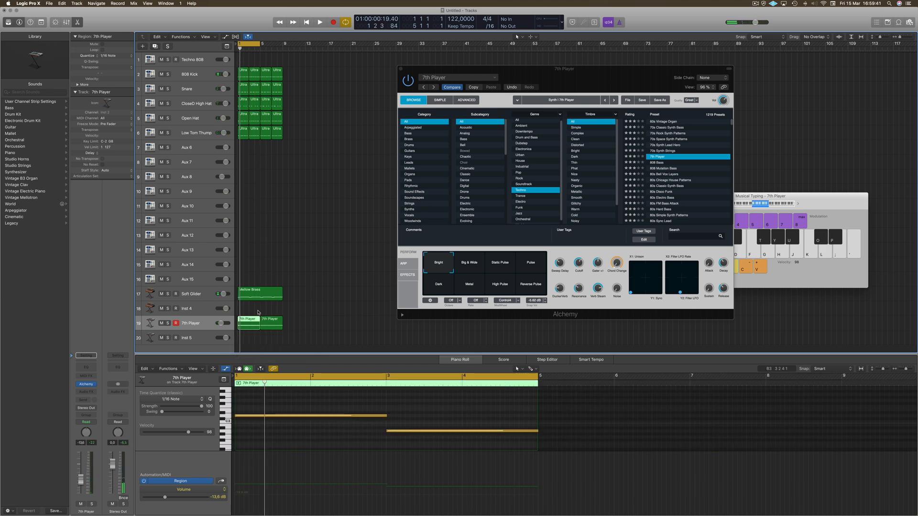
- Split the two 7th Player regions at bars 3 and 7, shortening the notes that cross the split points
click(249, 323)
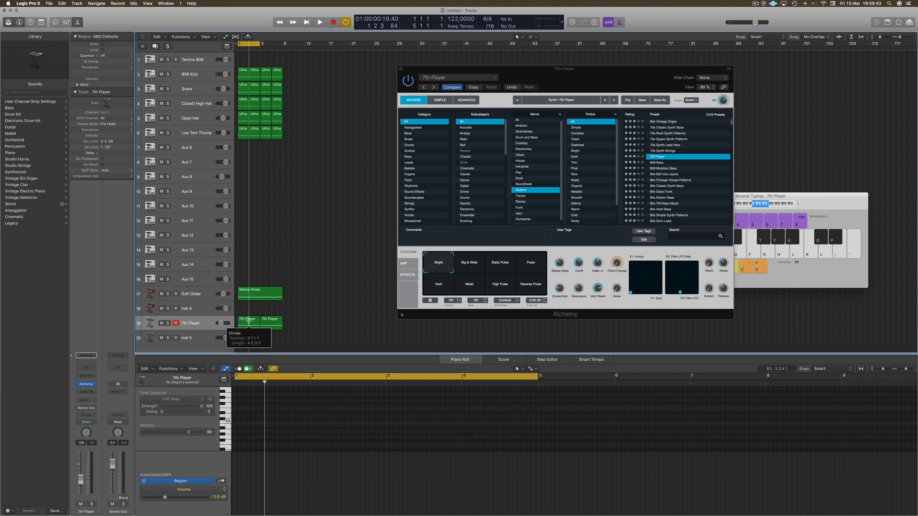
click(506, 170)
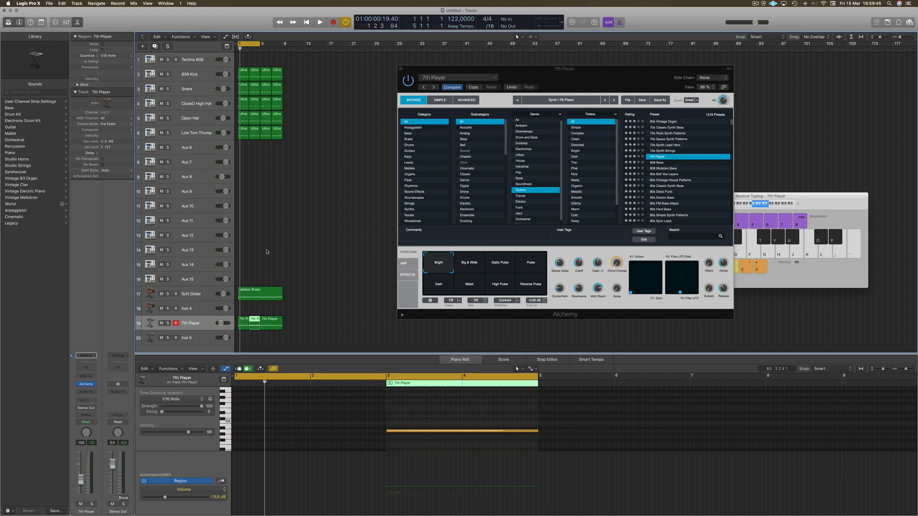
click(271, 321)
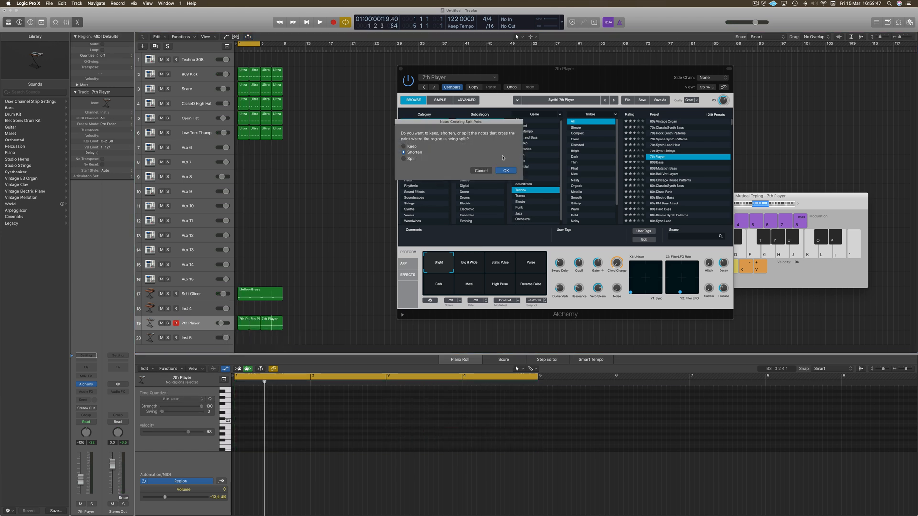
click(505, 170)
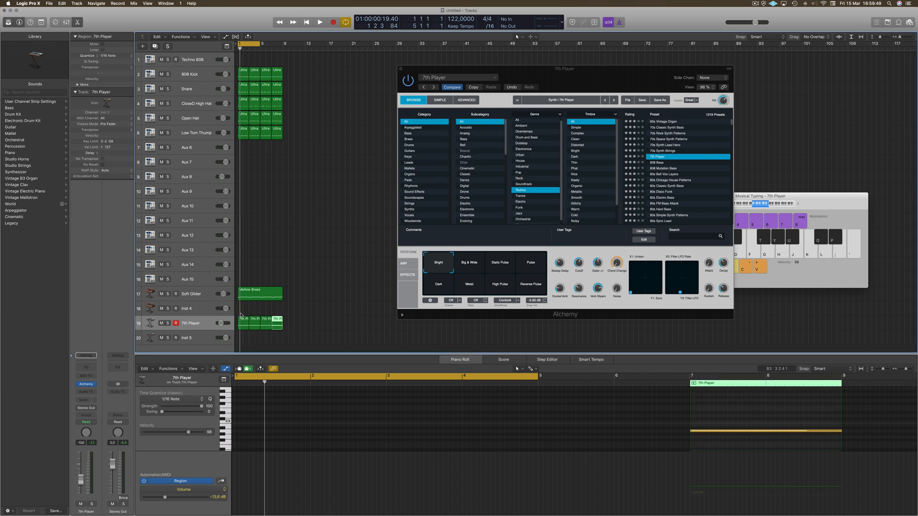
- Delete the first and last 7th Player pieces and move the remaining two to bar 1 so the note order is swapped
click(241, 317)
key(Delete)
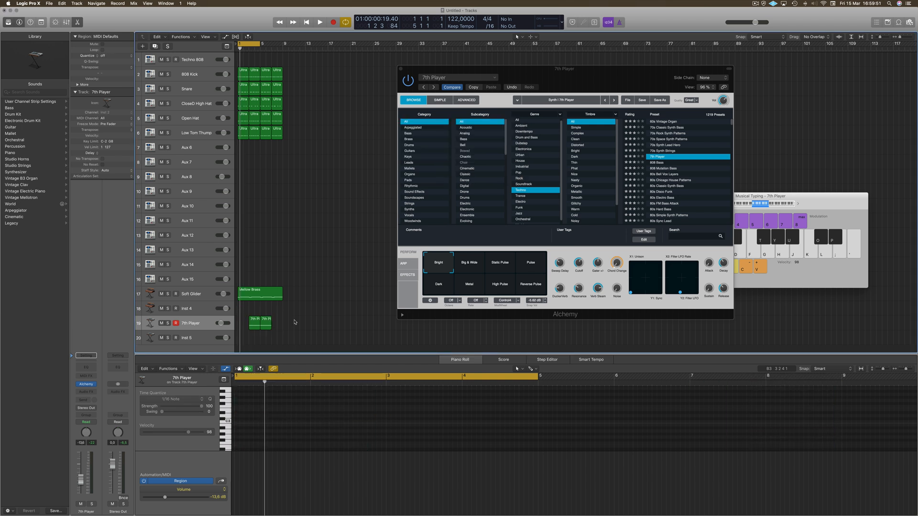
drag(295, 322, 261, 316)
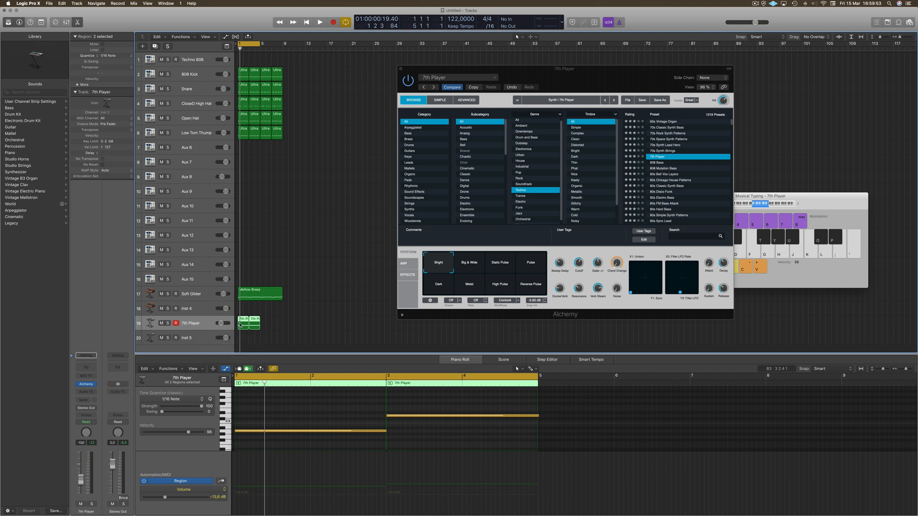
key(space)
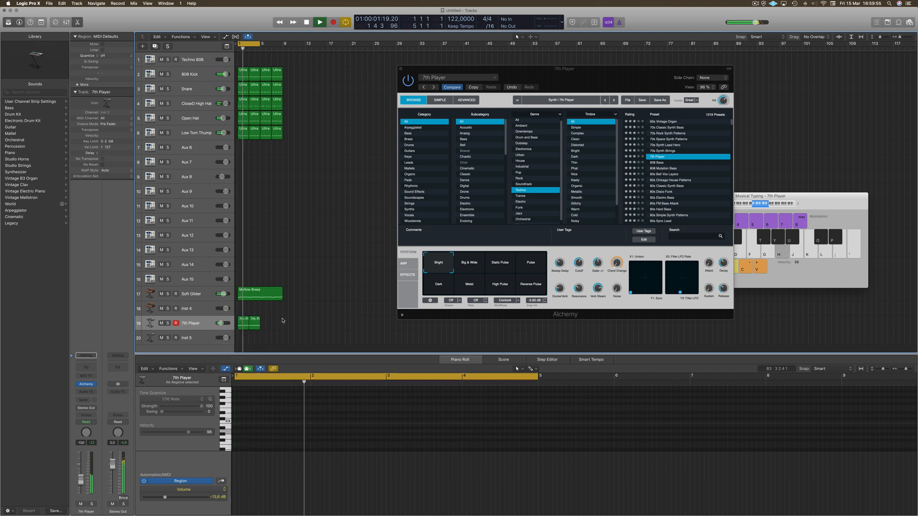
- Copy the two short 7th Player regions to bars 5 to 8 and close the Musical Typing keyboard
mouse_move(240, 325)
mouse_down()
mouse_move(298, 325)
mouse_move(242, 330)
mouse_up()
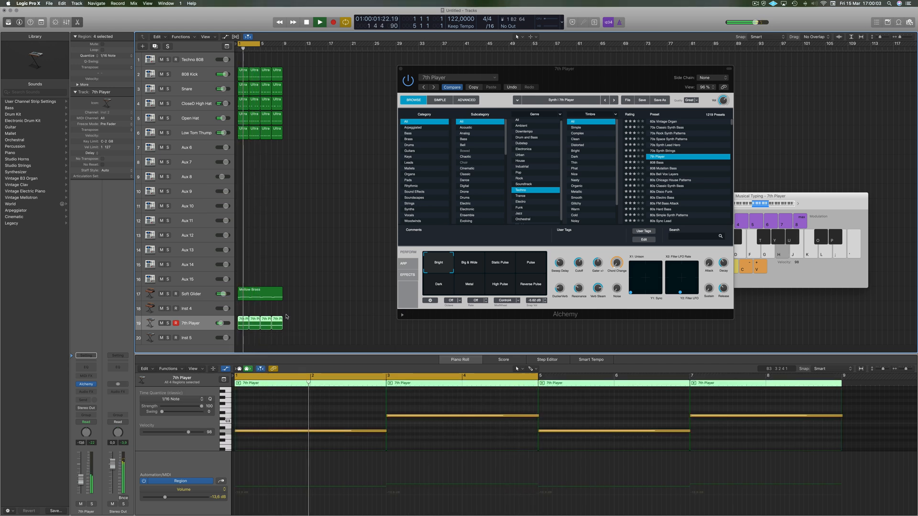
click(325, 303)
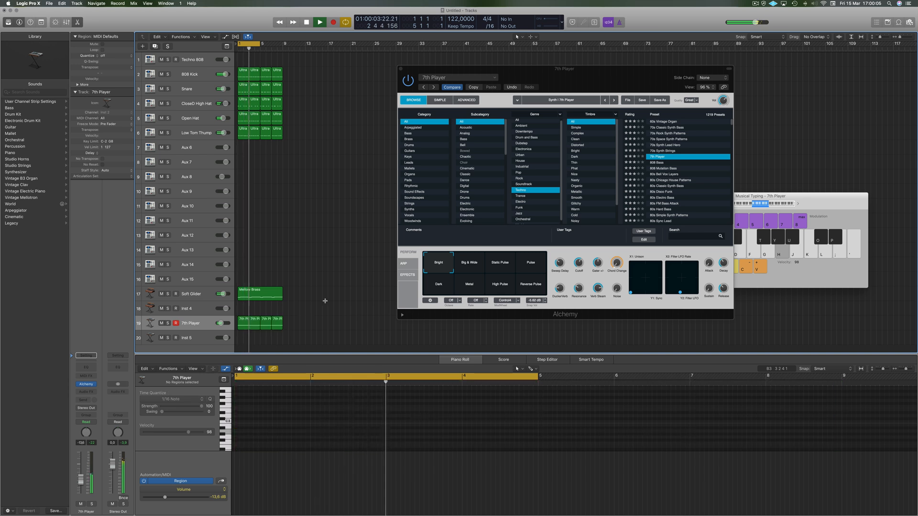
key(super+k)
- Join the four 7th Player regions into one region spanning bars 1 to 8
drag(302, 319, 240, 325)
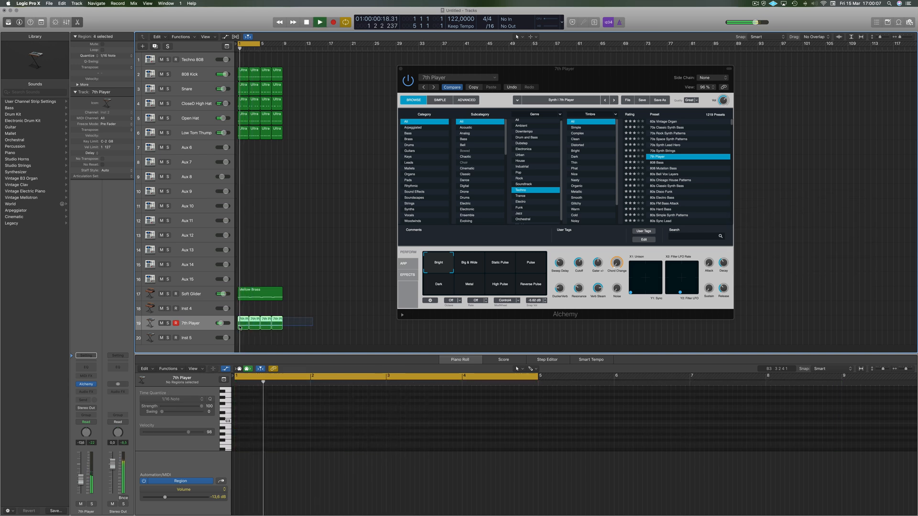
key(super+j)
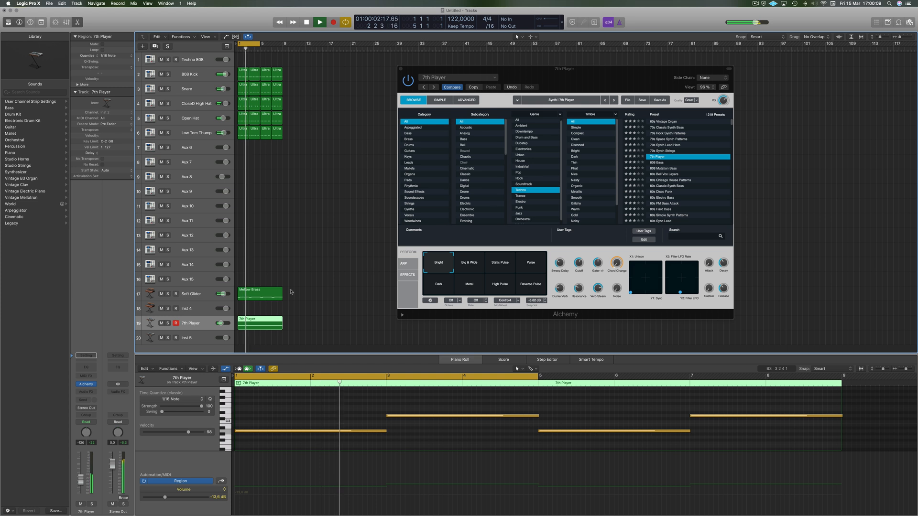
click(291, 292)
- Lower the 7th Player track's volume to -17.8 dB while listening to the loop
click(193, 328)
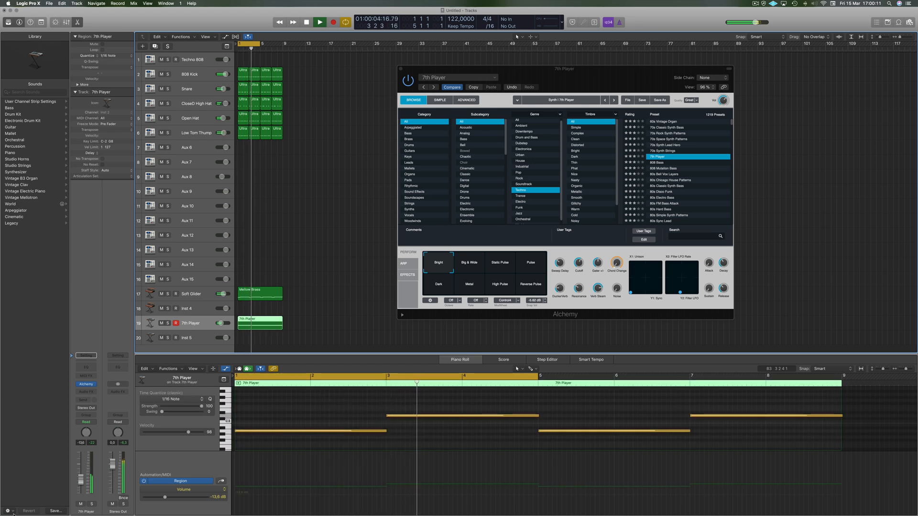
drag(82, 480, 81, 486)
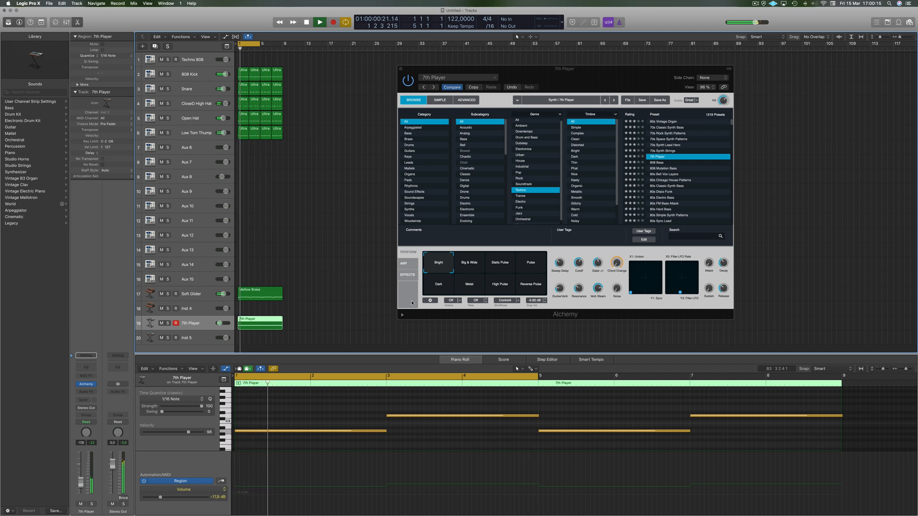
key(space)
key(space)
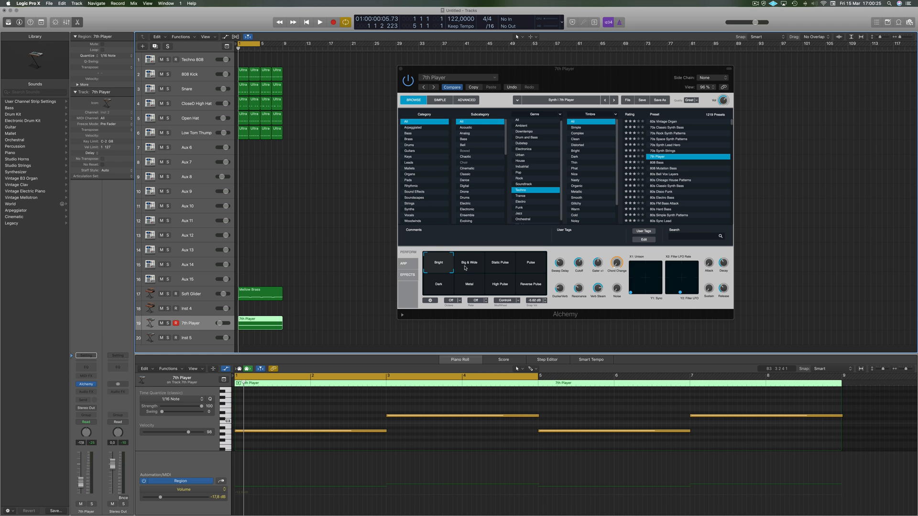
- Audition Alchemy's Big & Wide and Static Pulse performance snapshots over the loop and settle on Pulse
key(space)
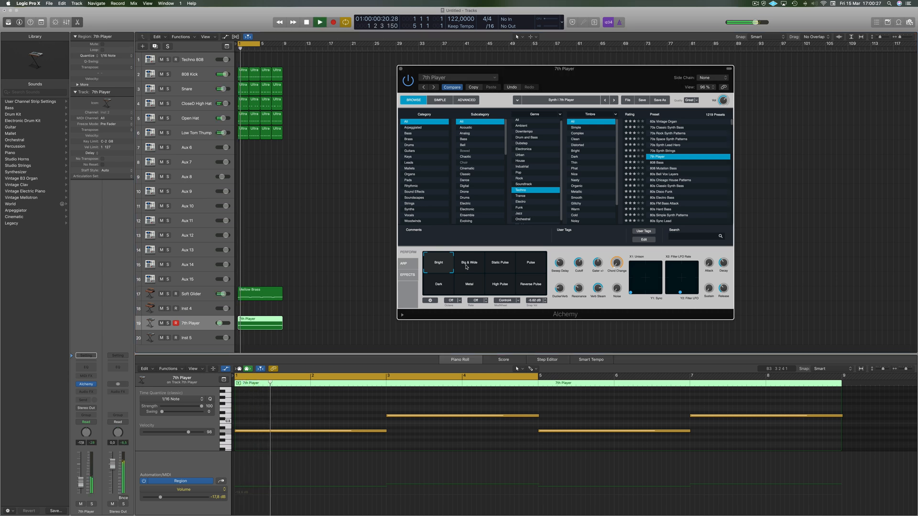
click(466, 266)
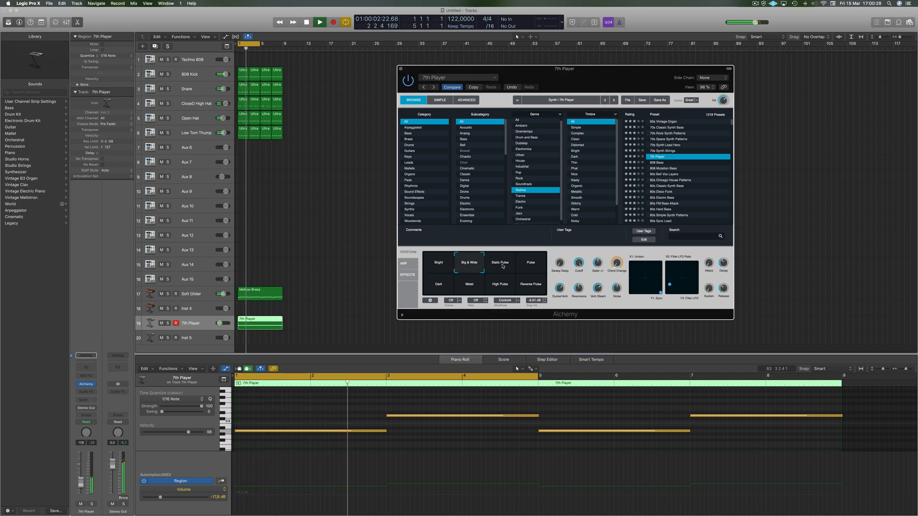
click(500, 266)
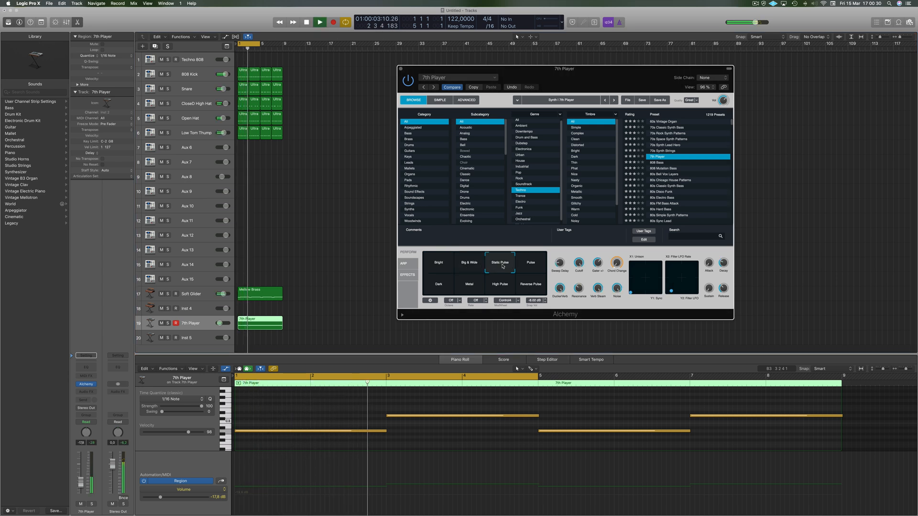
click(529, 265)
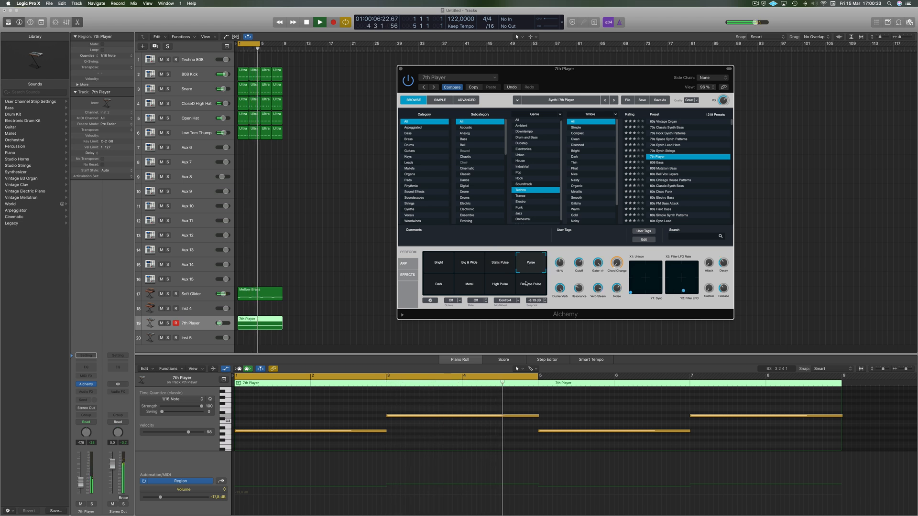
- Move the Alchemy window further aside and raise the 7th Player track's volume to -15.4 dB
drag(588, 68, 620, 73)
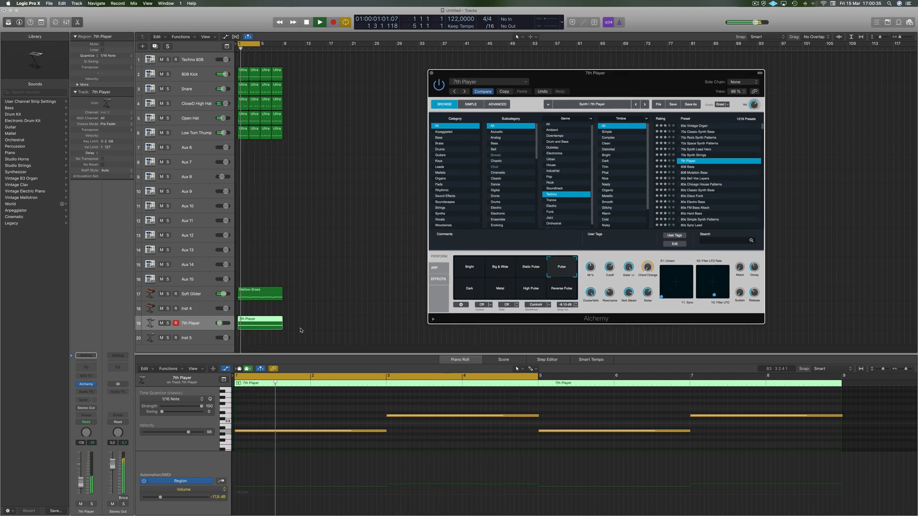
click(201, 329)
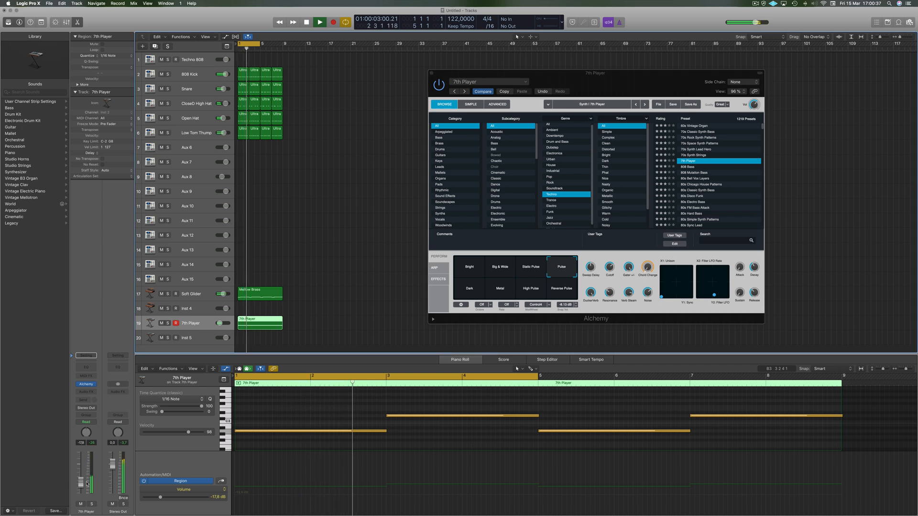
drag(83, 485, 85, 482)
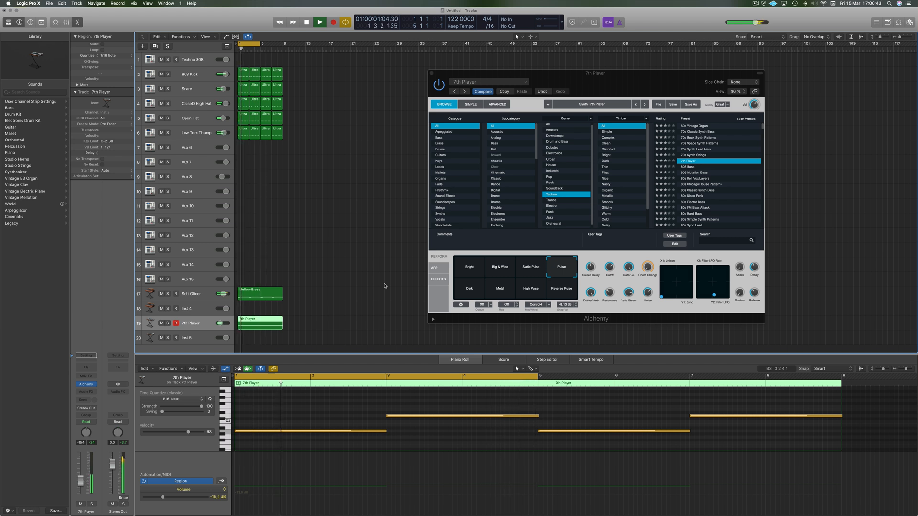
- Close the 7th Player's Alchemy window and extend the cycle range to about the middle of bar 8
drag(657, 77, 679, 74)
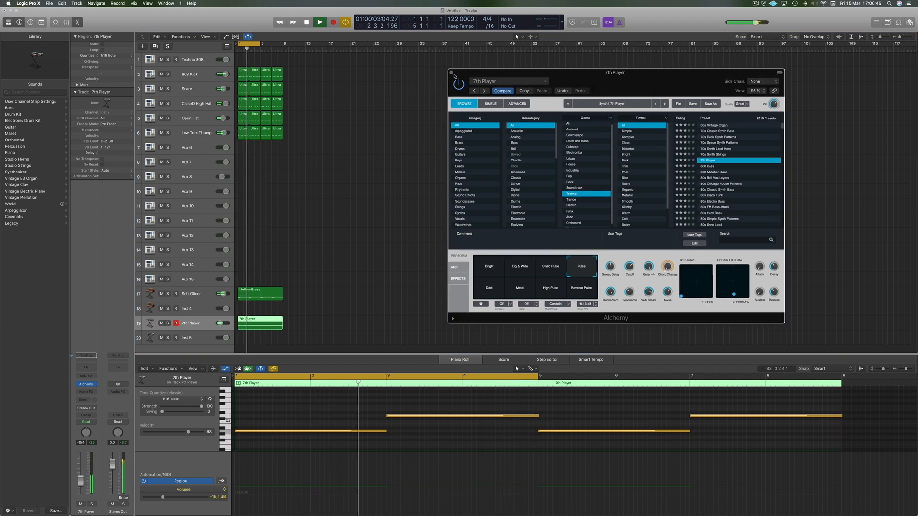
key(super+w)
click(366, 246)
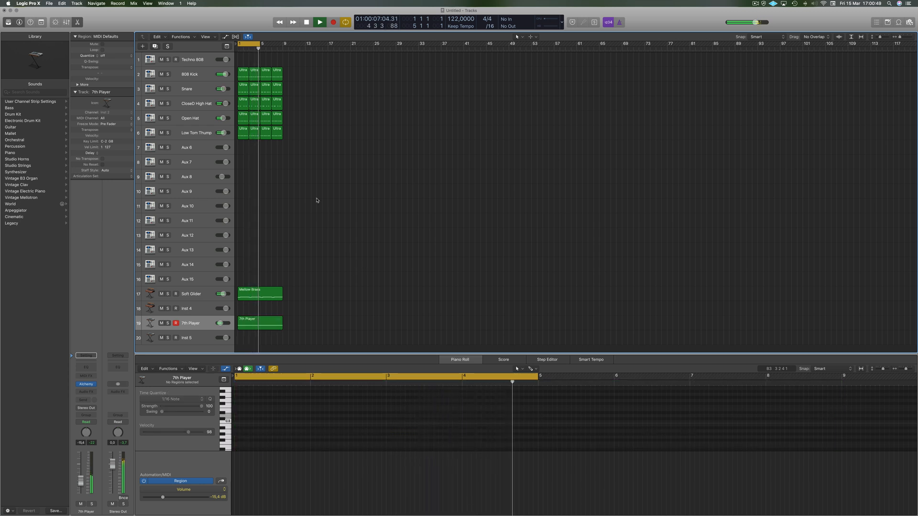
drag(261, 45, 280, 46)
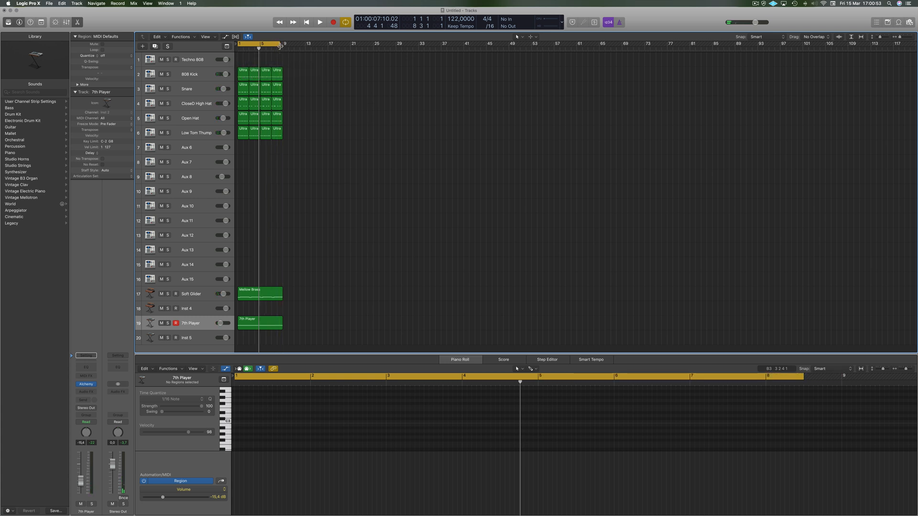
key(space)
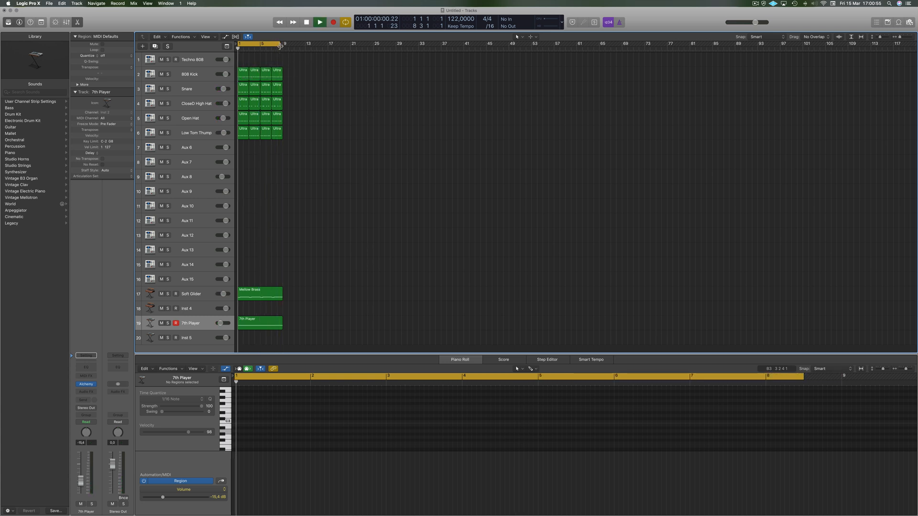
key(space)
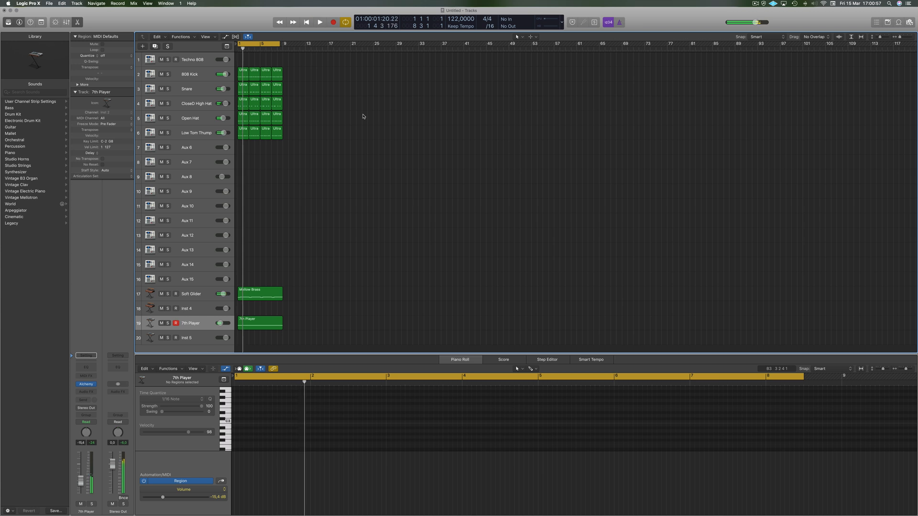
key(super+a)
key(super+r)
key(super+r)
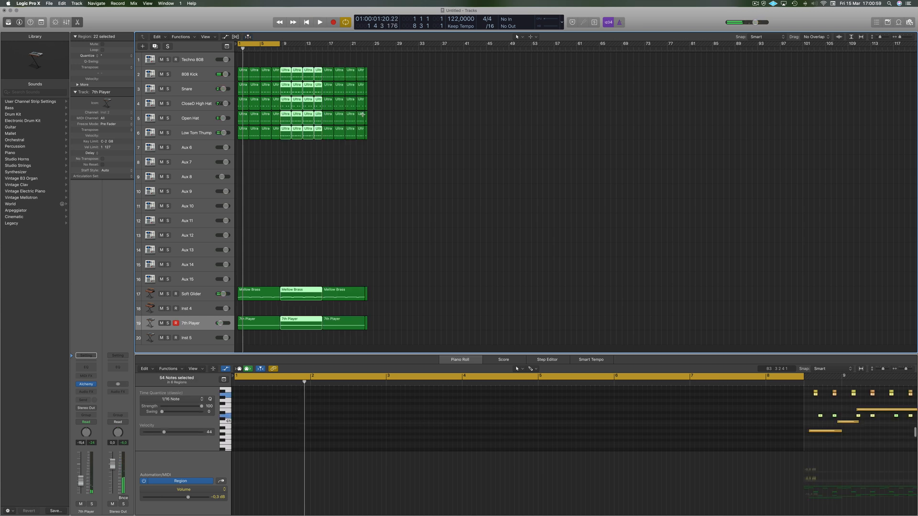
key(super+z)
key(super+z)
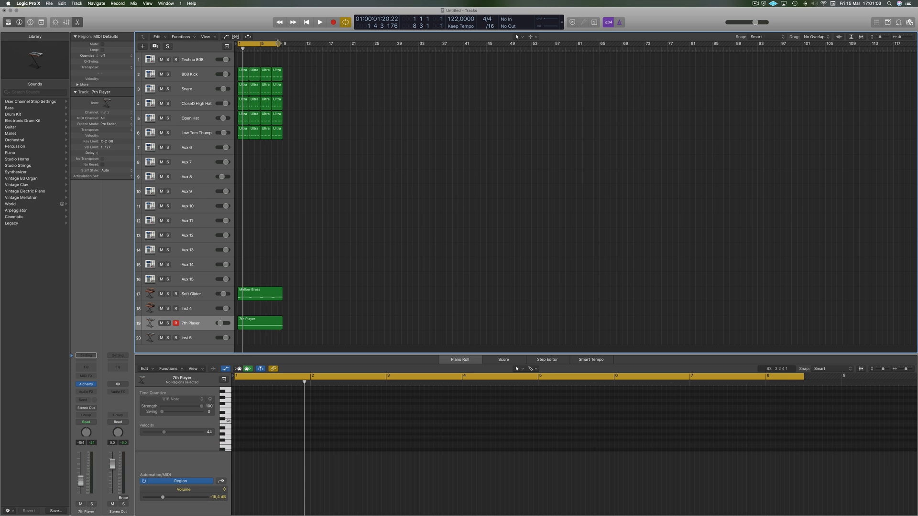
- With the cycle ending at bar 9, repeat all regions three times and extend the cycle range to bar 33 during playback
drag(279, 43, 282, 43)
key(super+r)
key(super+r)
key(super+r)
key(space)
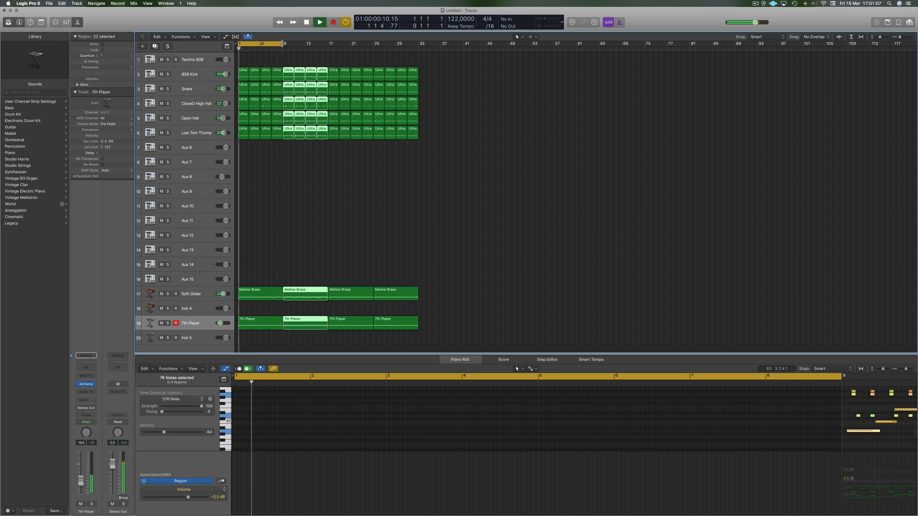
click(365, 221)
drag(283, 43, 419, 49)
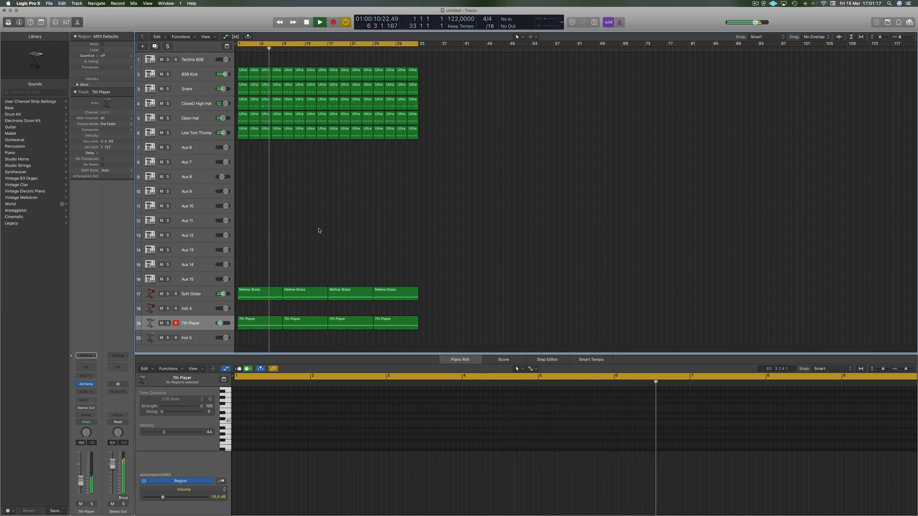
- Stop playback and load the Mallets preset Aqua Zither into Alchemy on the Inst 5 track
click(207, 341)
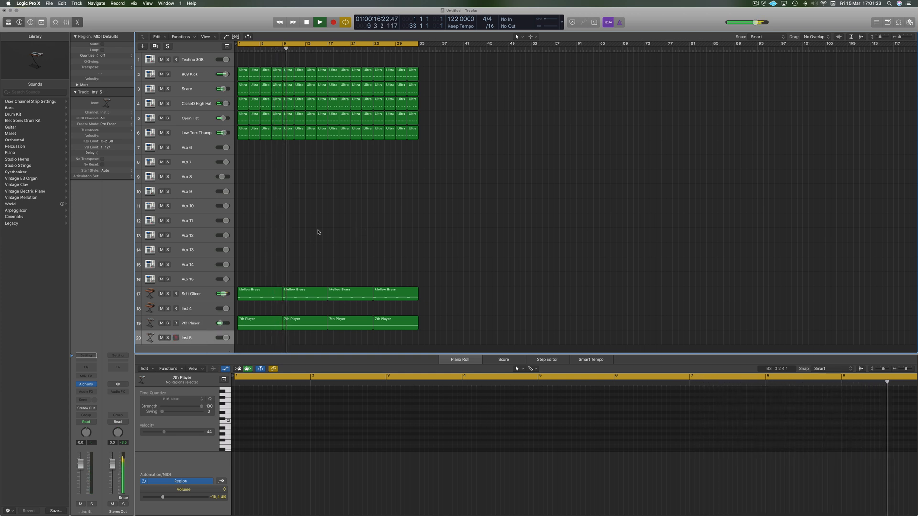
key(space)
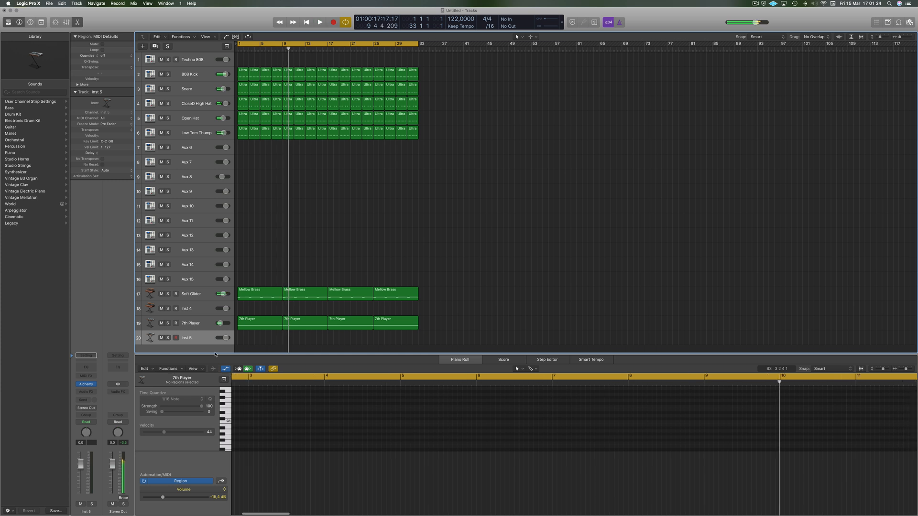
click(85, 387)
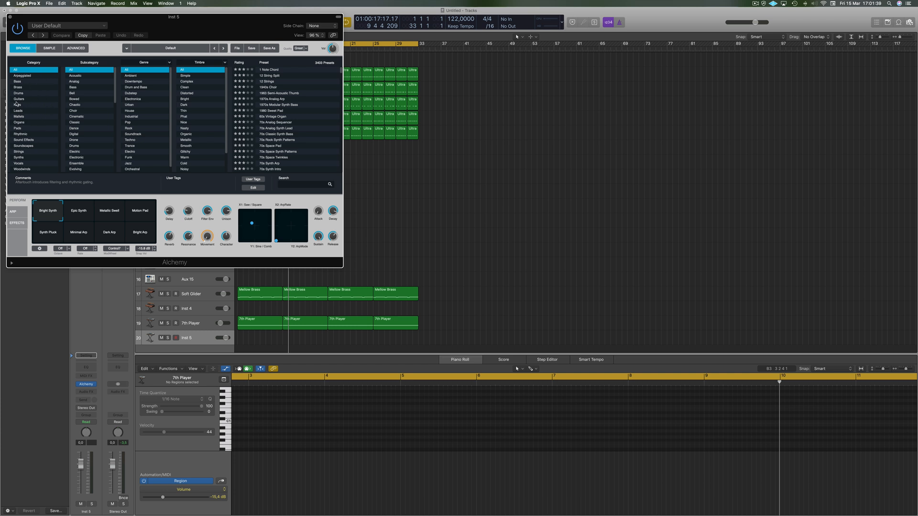
click(39, 116)
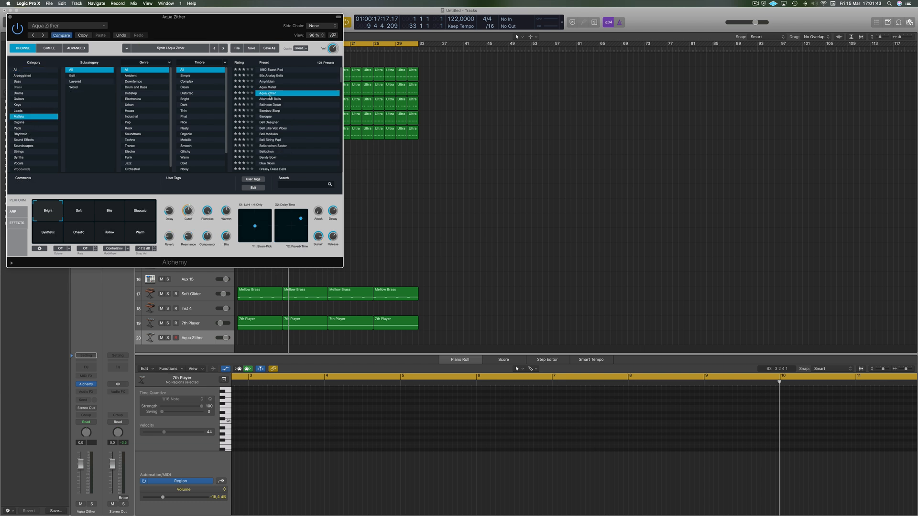
- Move the Alchemy window over the arrangement and open Musical Typing to play Aqua Zither along with the running loop
key(d)
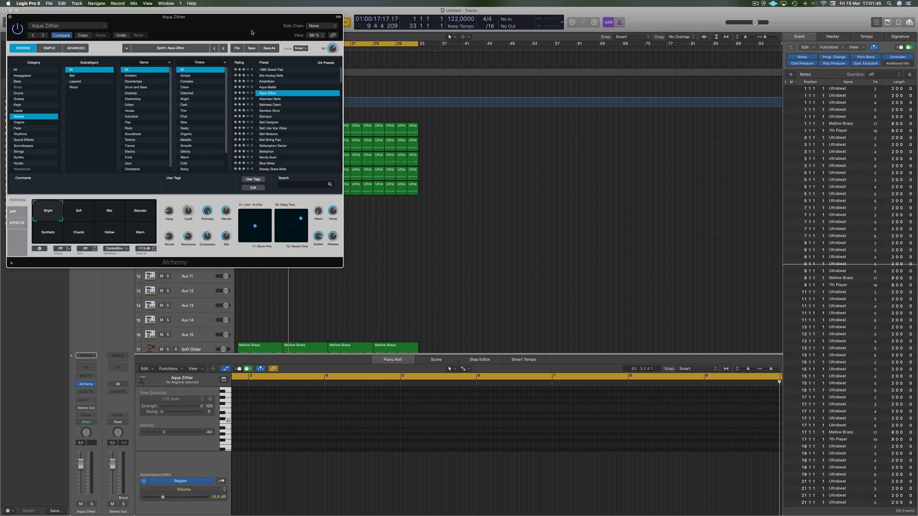
drag(252, 32, 506, 104)
key(space)
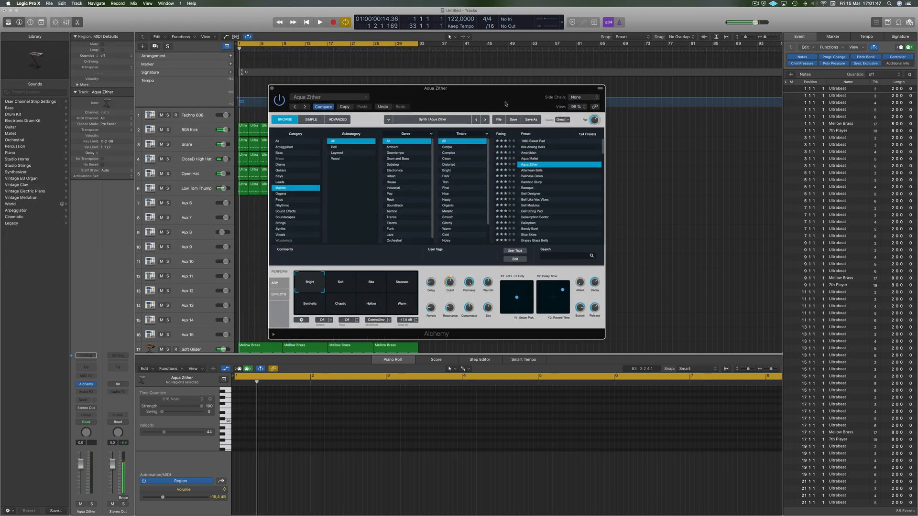
key(super+k)
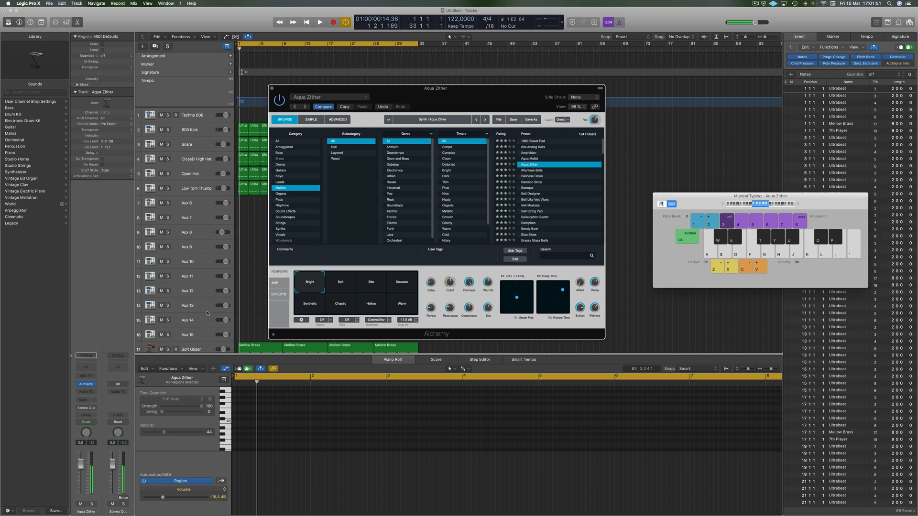
- Lower the track's volume fader and load the Atlantean Bells mallet preset in Alchemy, trying a couple of notes
drag(84, 465, 82, 483)
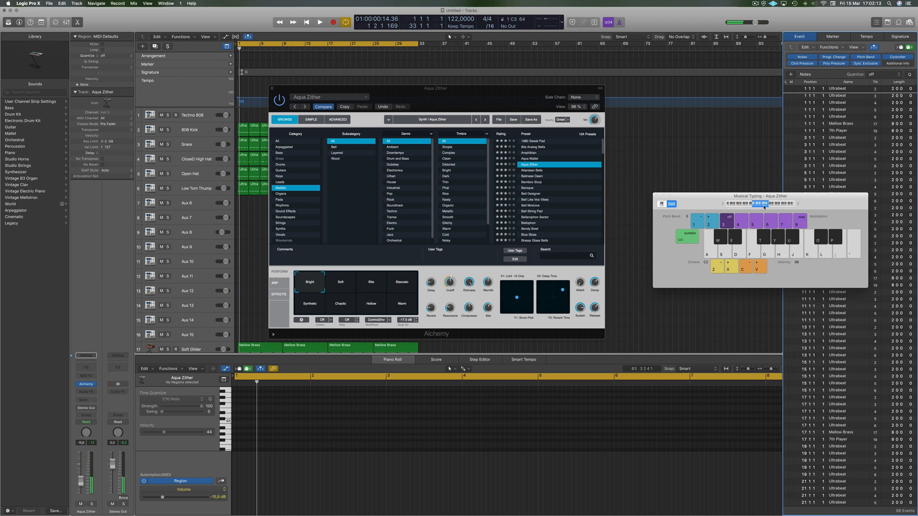
click(534, 171)
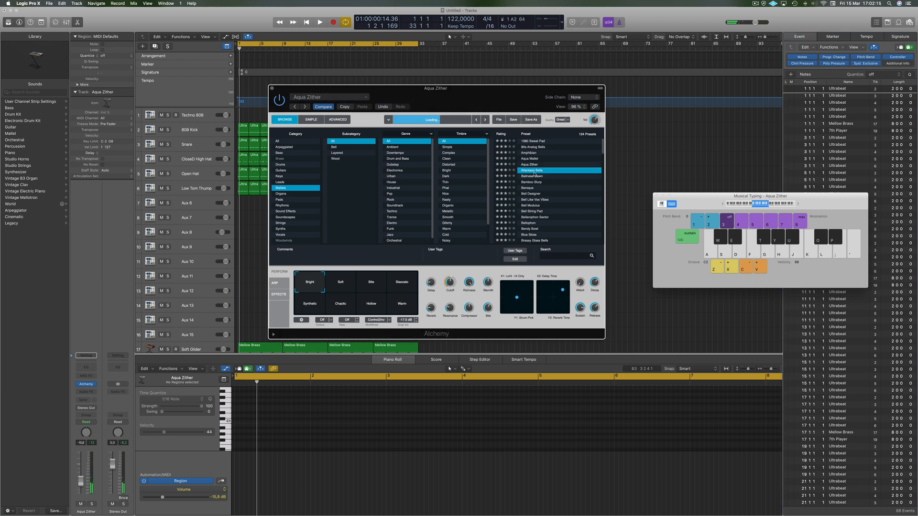
key(k)
key(h)
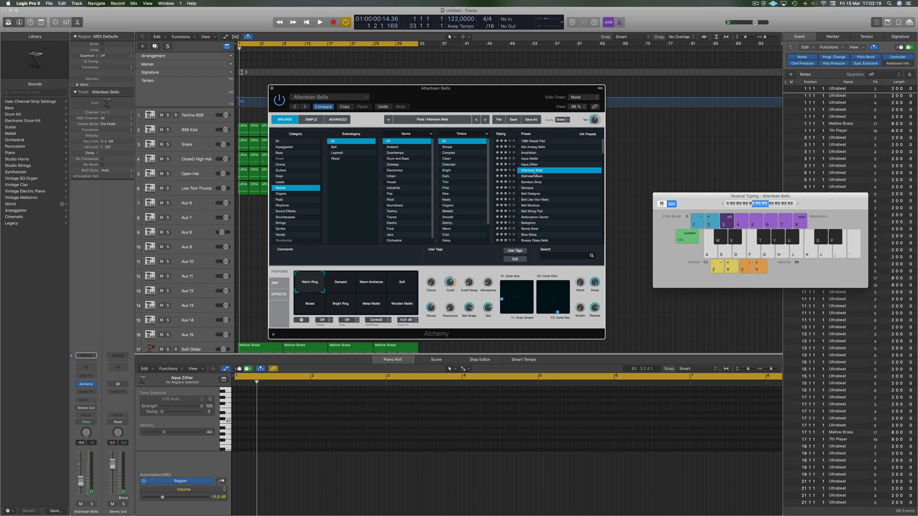
- Start playback and audition Atlantean Bells by playing melodic notes over the drum and brass loop
key(space)
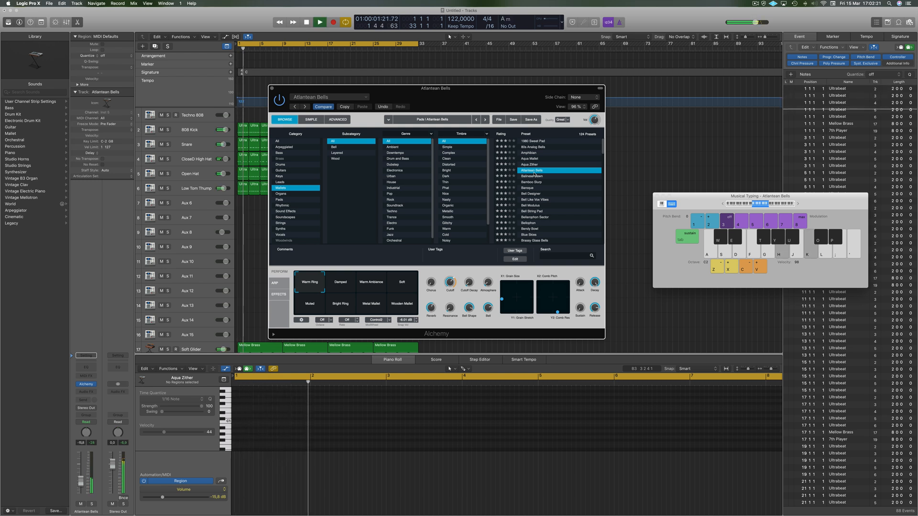
key(k)
key(g)
key(k)
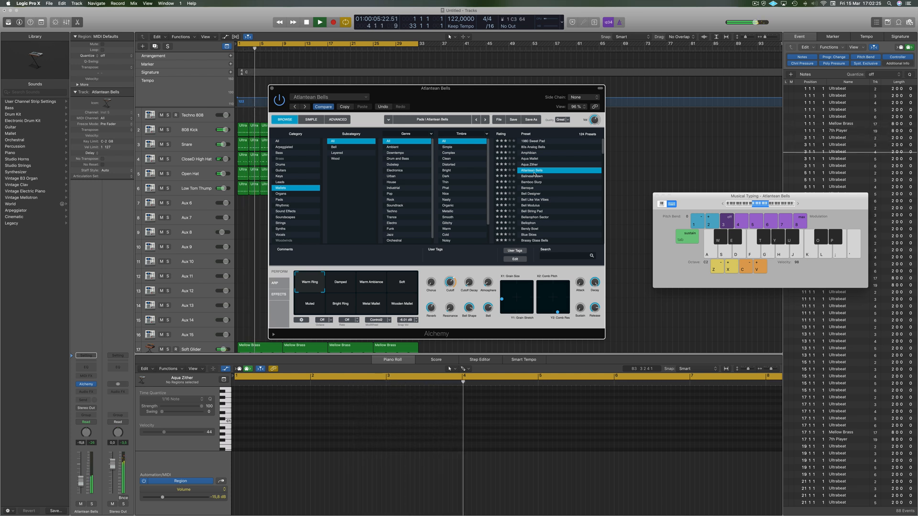
key(j)
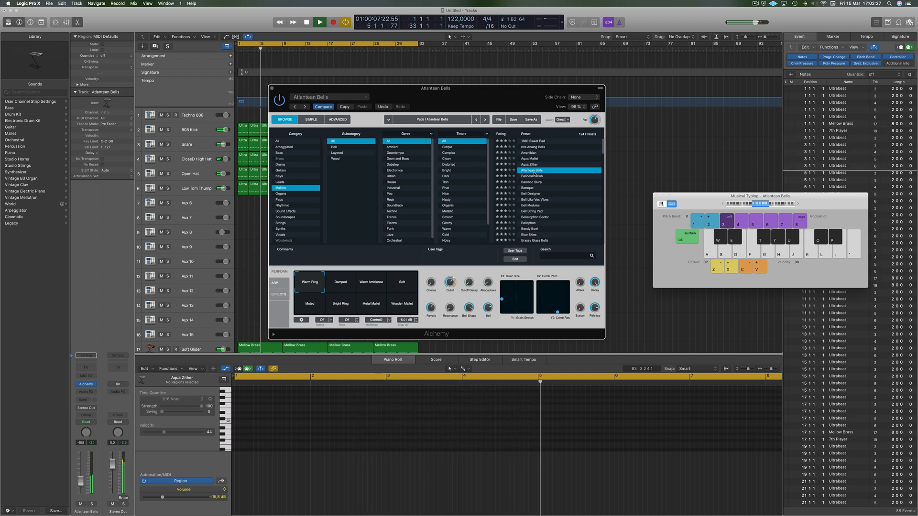
key(d)
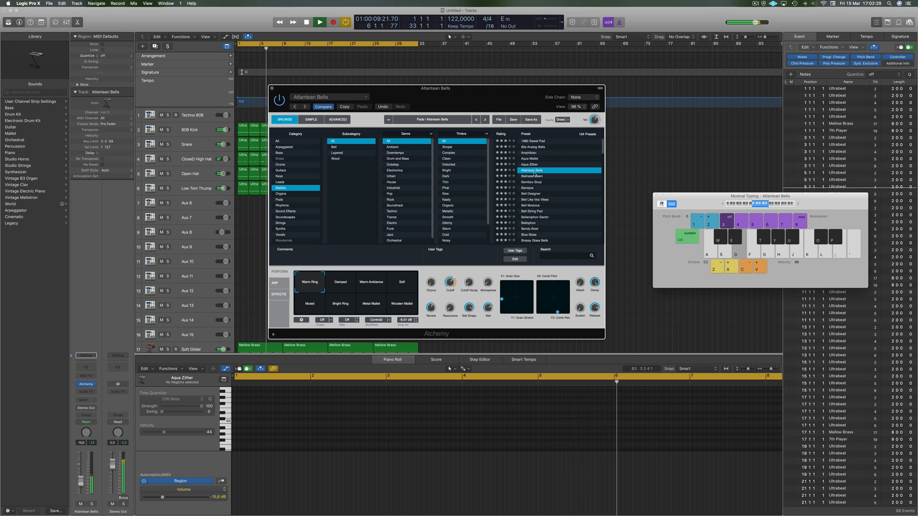
key(s)
key(f)
key(s)
key(f)
key(f)
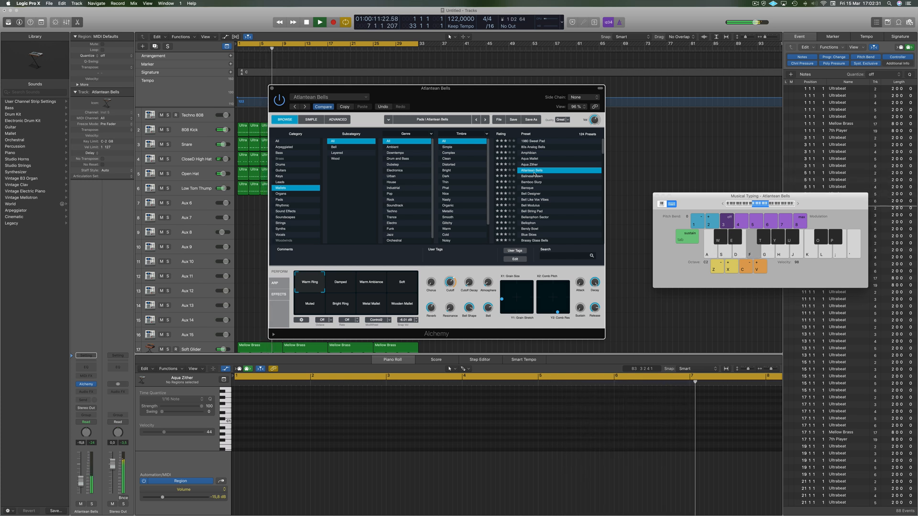
key(a)
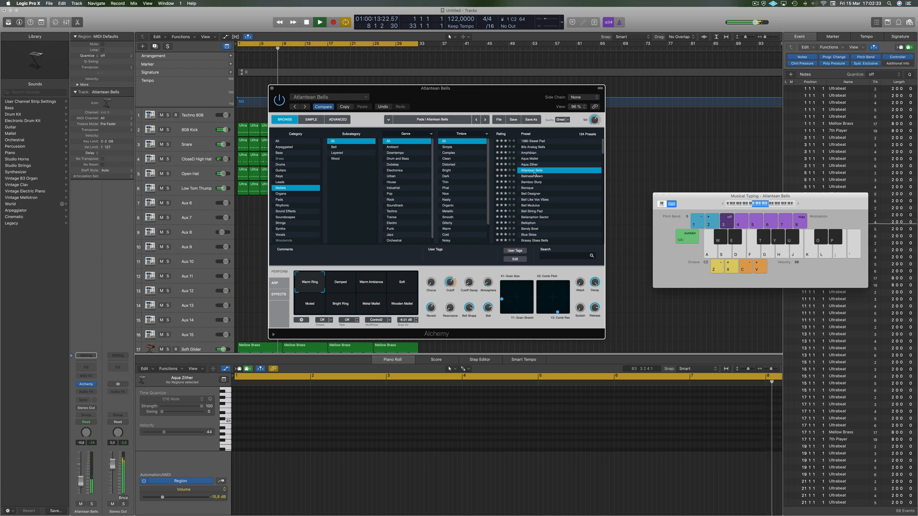
key(a)
key(s)
key(d)
key(a)
key(a)
key(d)
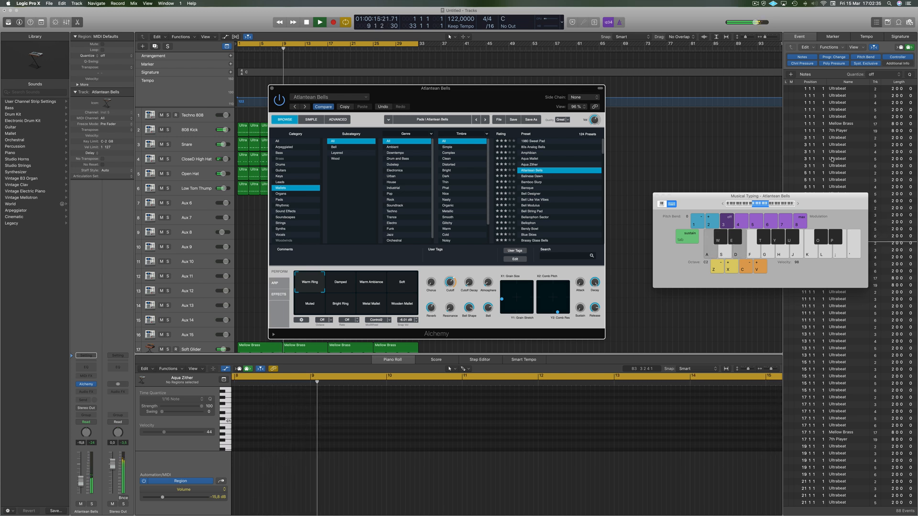
- Lower the Musical Typing keyboard to octave C1 and play C and E together over the loop
key(z)
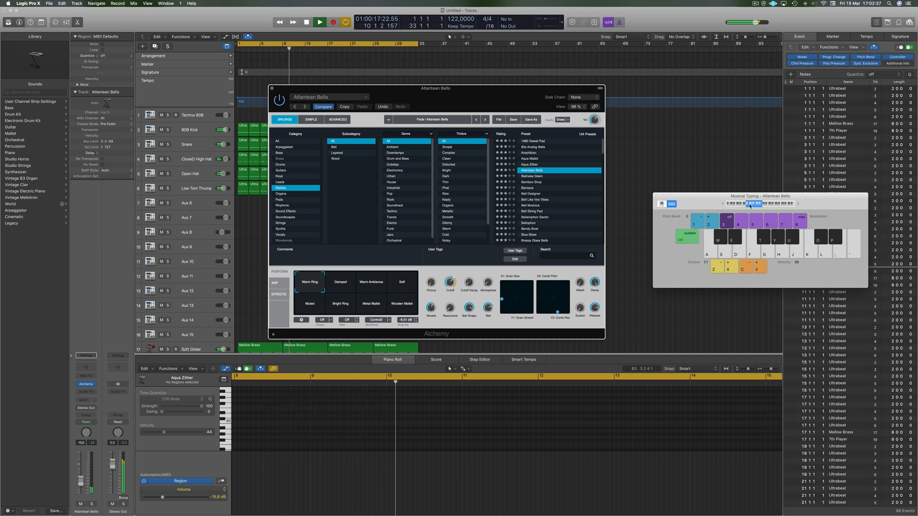
key(a)
key(d)
key(a)
key(d)
key(a)
key(d)
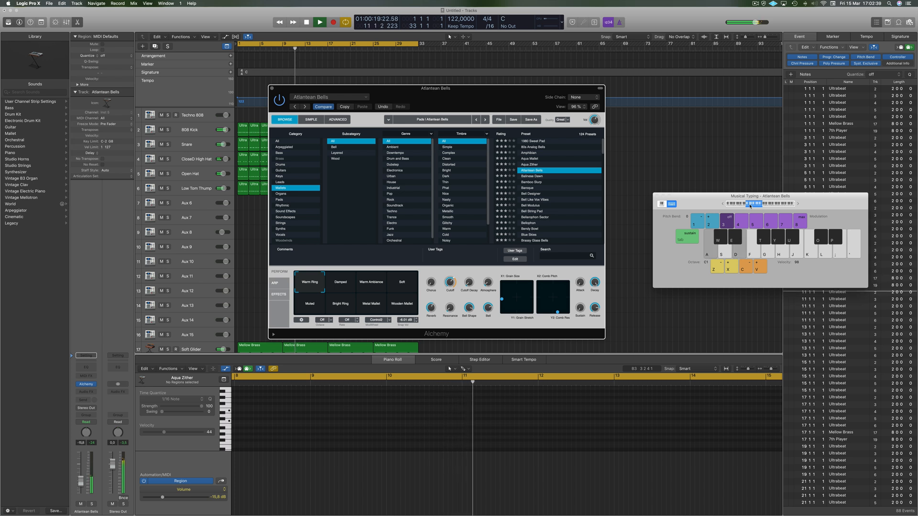
- Try the D–F and E–G note pairs in the lower octave while the loop plays
key(s)
key(f)
key(d)
key(g)
key(d)
key(g)
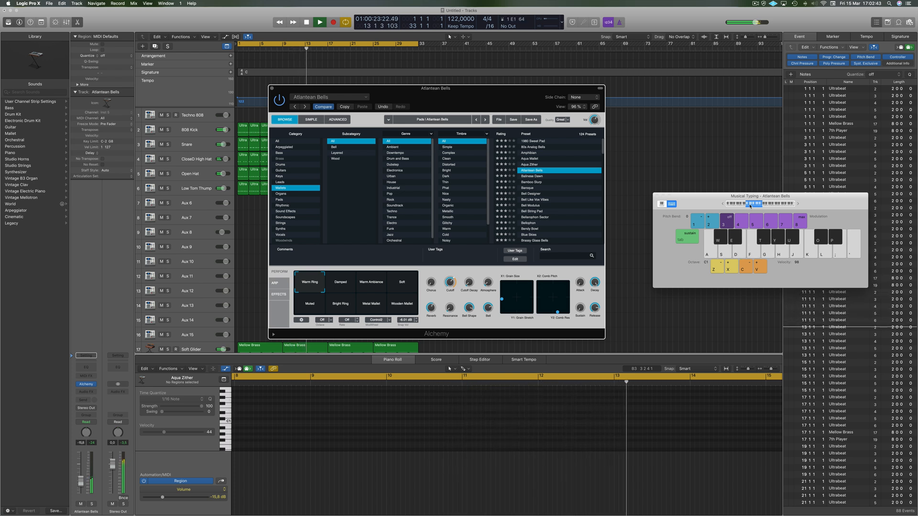
key(d)
key(d)
key(g)
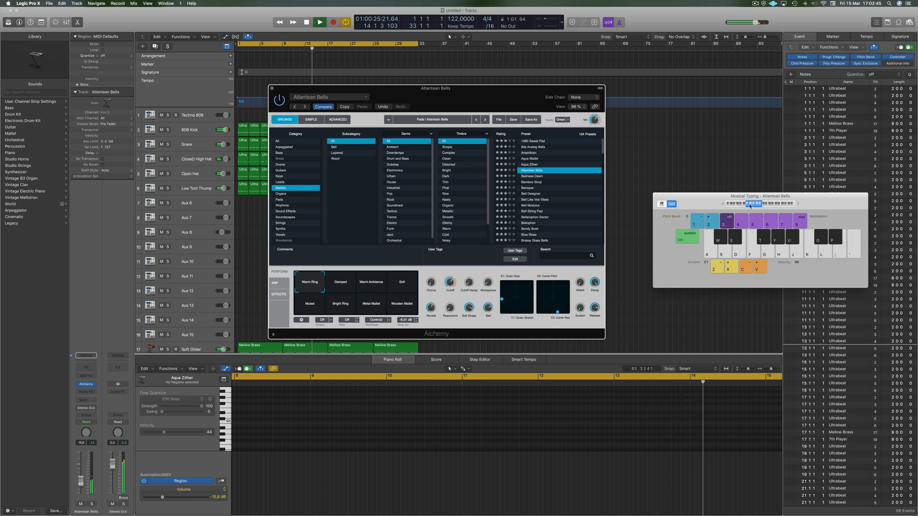
key(g)
key(d)
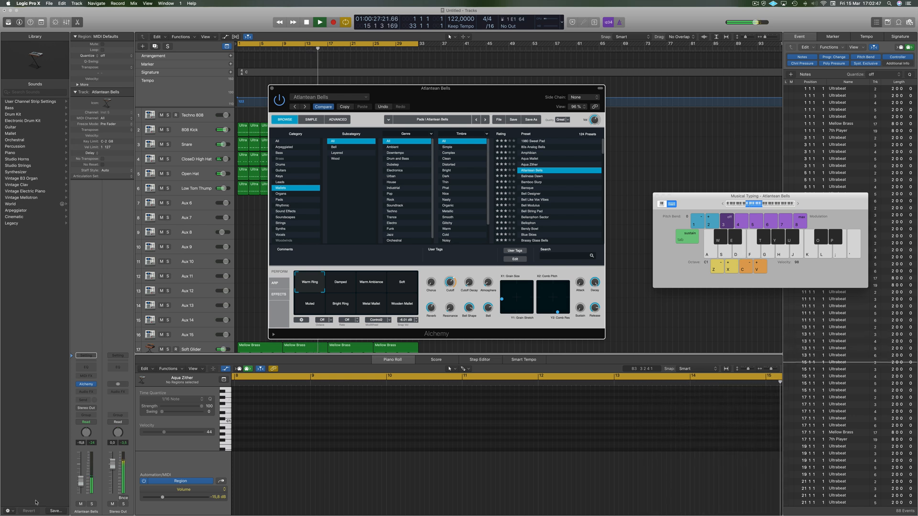
- Raise the instrument track's volume to about -13.2 dB and repeat the E–G pair with Atlantean Bells
drag(81, 481, 81, 479)
key(d)
key(g)
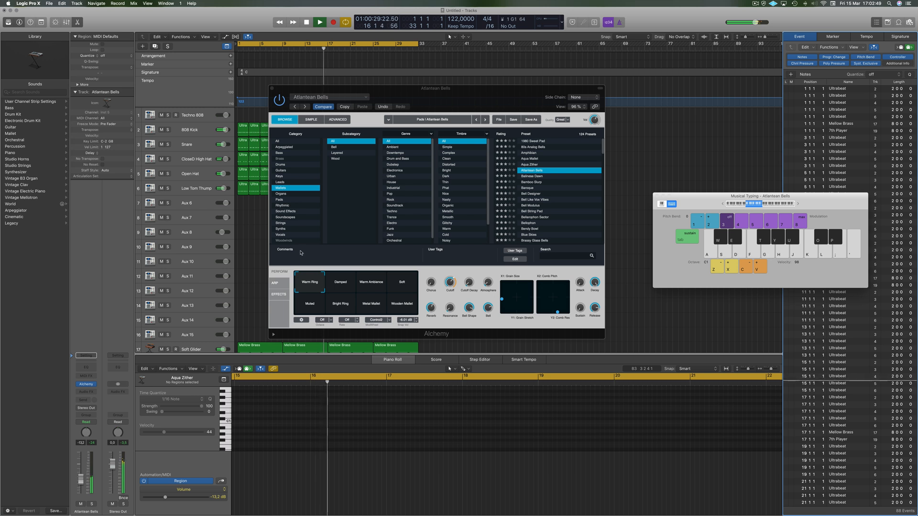
key(d)
key(g)
- Audition the next mallet presets below Atlantean Bells, through Bamboo Slurp and Baroque, with E and G notes
click(538, 178)
key(d)
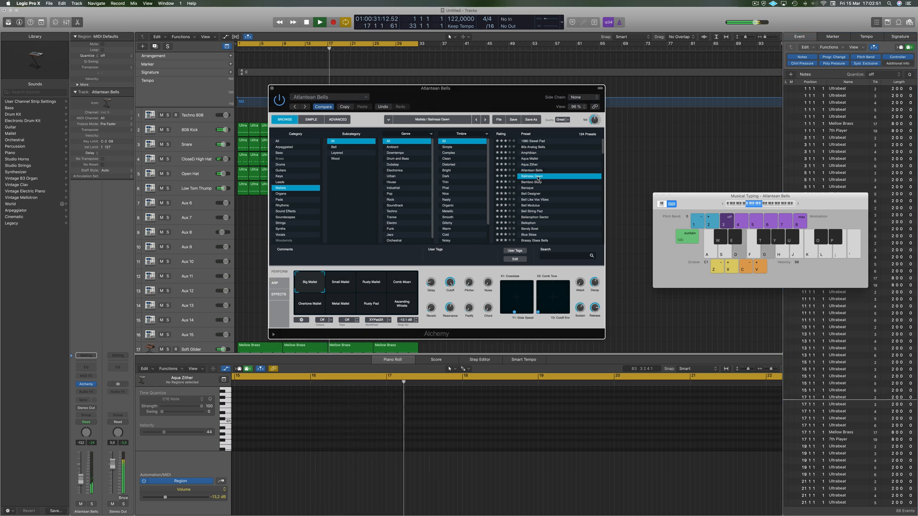
key(d)
key(g)
click(536, 184)
key(d)
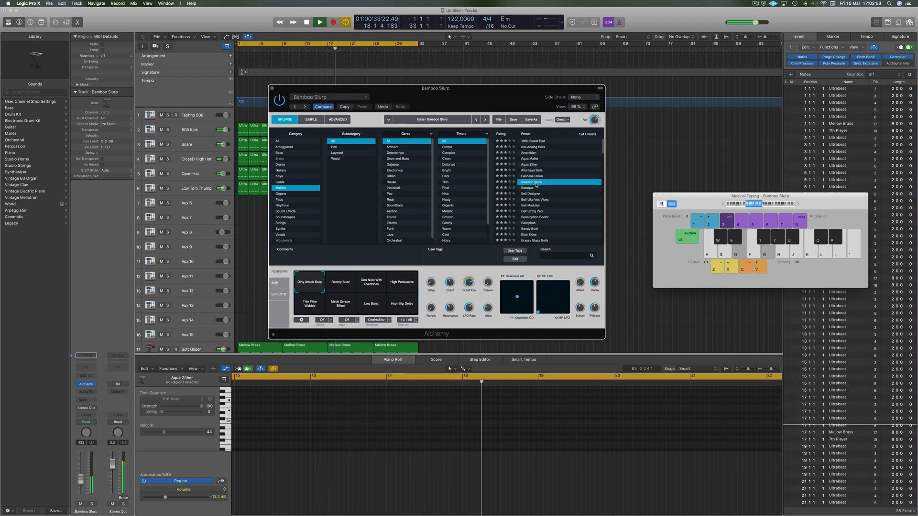
click(527, 189)
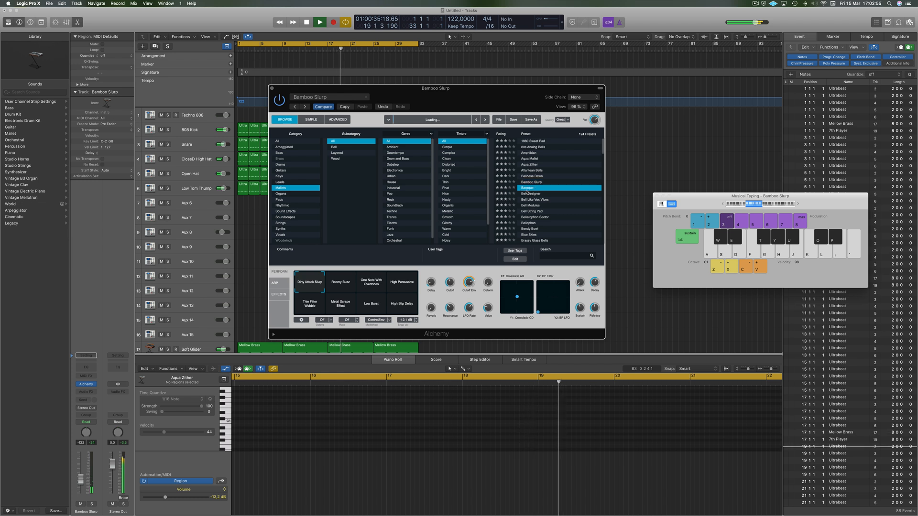
key(g)
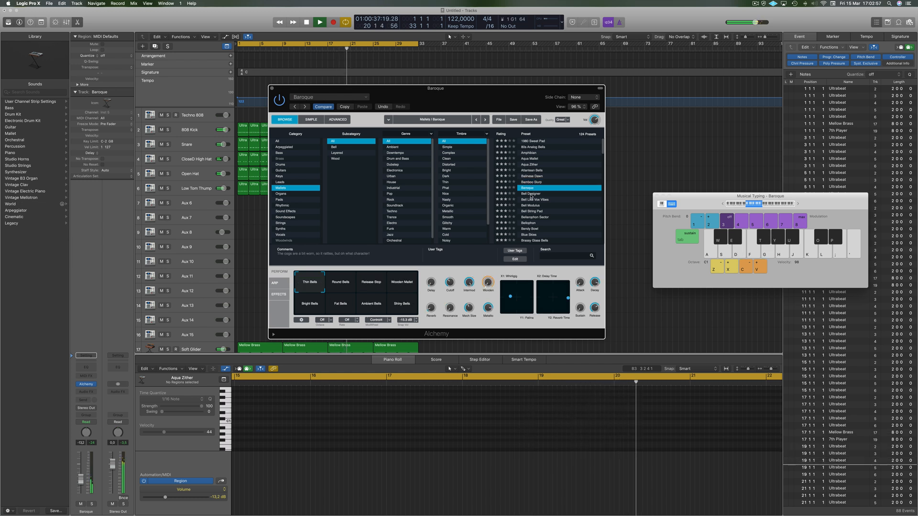
- Audition the Bell Designer and Bellophon presets, raising the track volume to about -10.8 dB
key(Down)
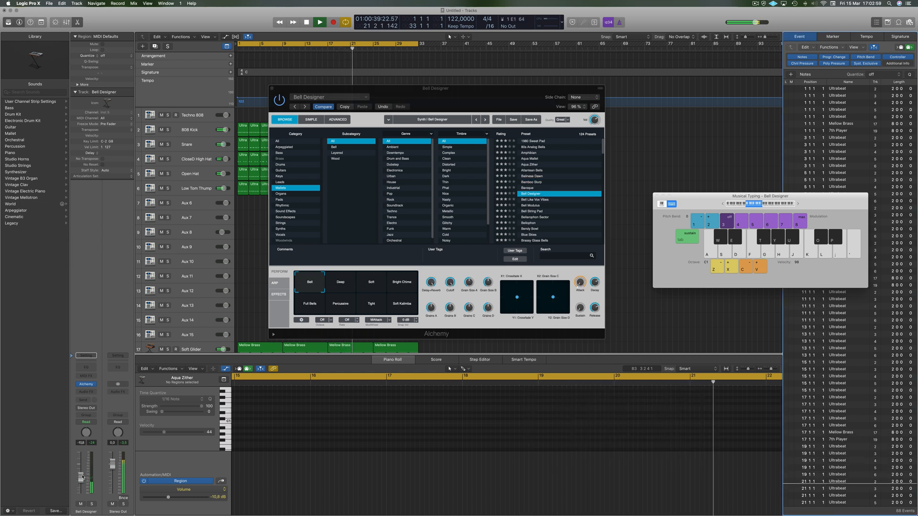
click(527, 223)
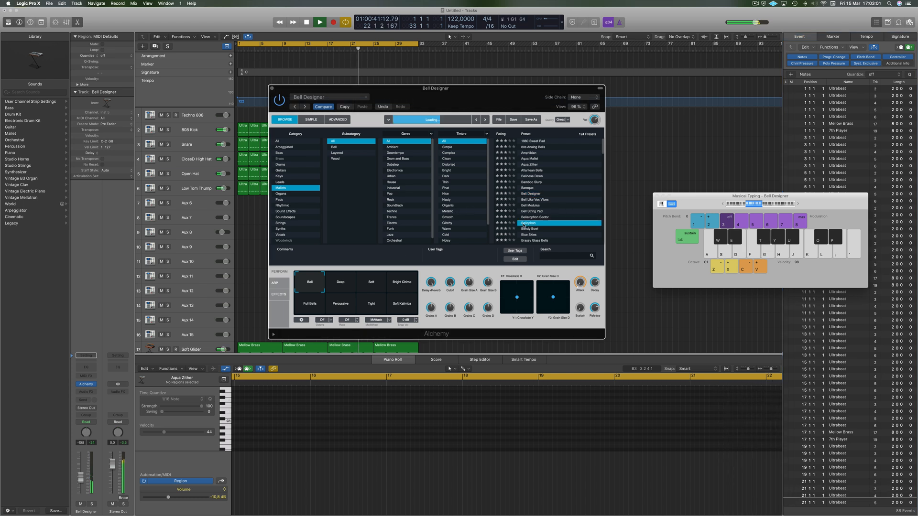
key(d)
- Try the Broken Clockwork Bells preset and load Chelonian Sequence on the track
scroll(540, 209, down, 3)
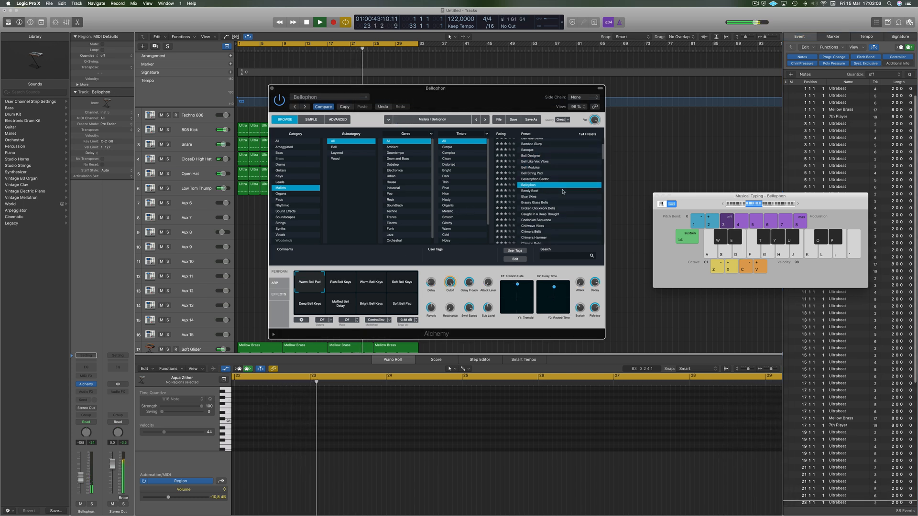
click(539, 209)
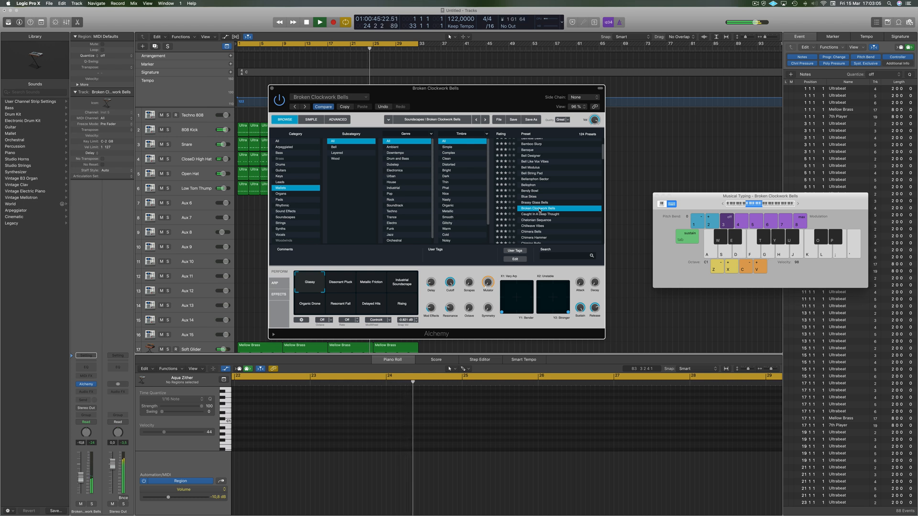
click(536, 221)
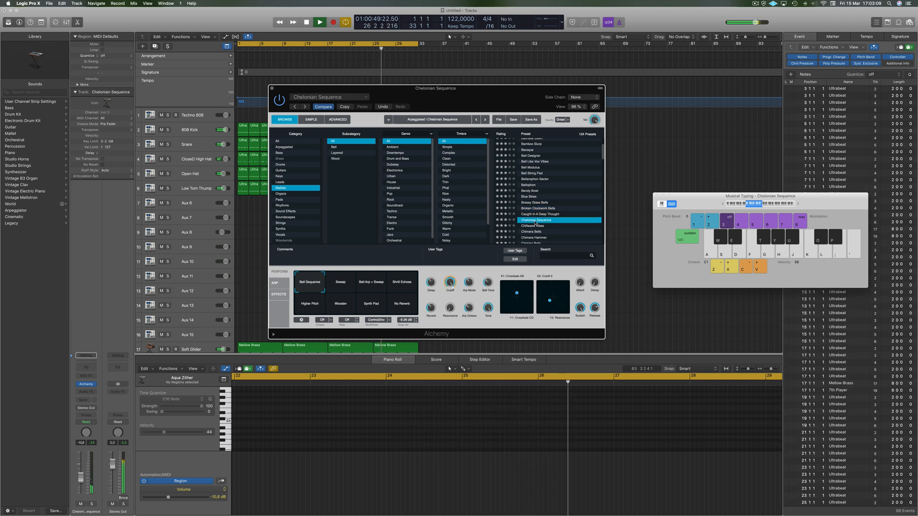
- Move the Alchemy window clear of the tracks and record repeated two-note hits with Chelonian Sequence over eight bars
drag(497, 90, 671, 76)
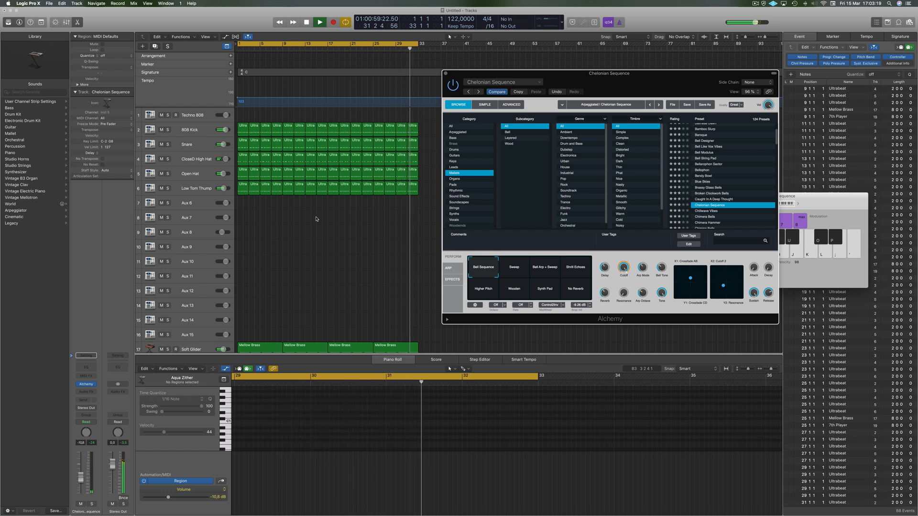
key(r)
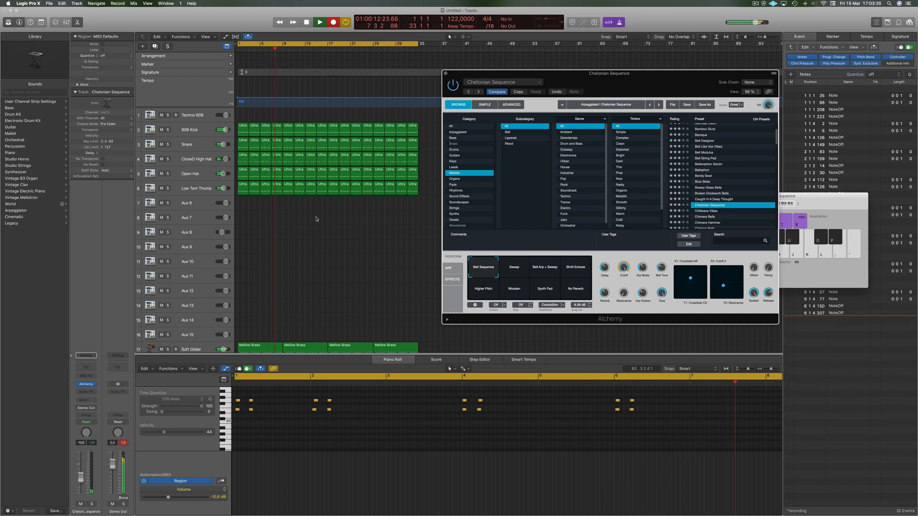
key(space)
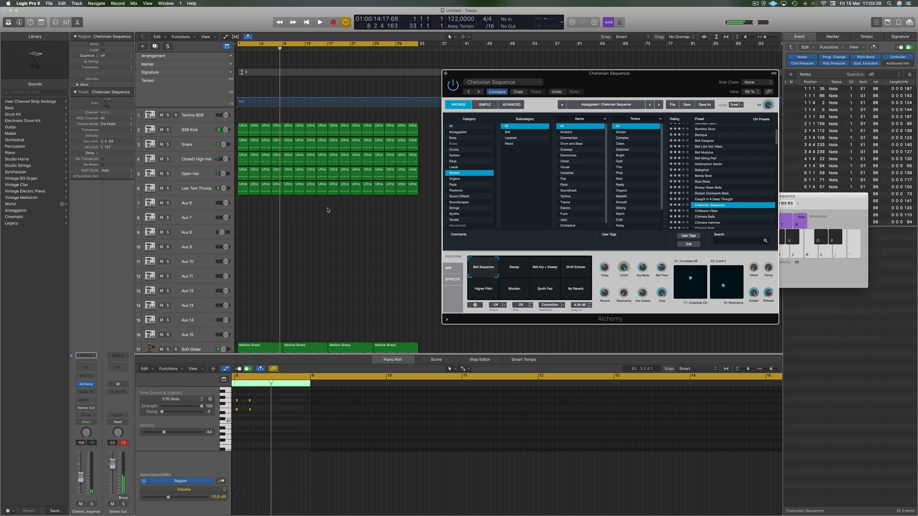
- Open the newly recorded Chelonian Sequence region on track 20 in the Piano Roll
scroll(325, 222, down, 1)
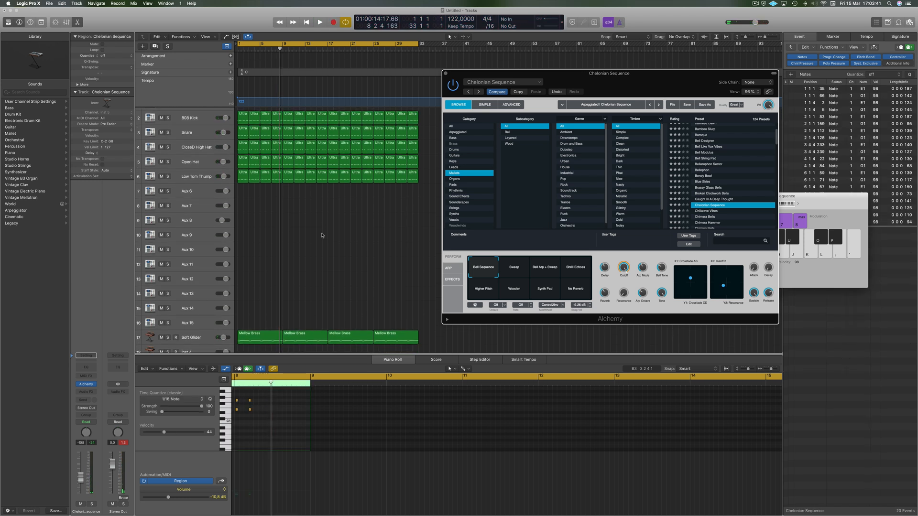
scroll(322, 235, down, 3)
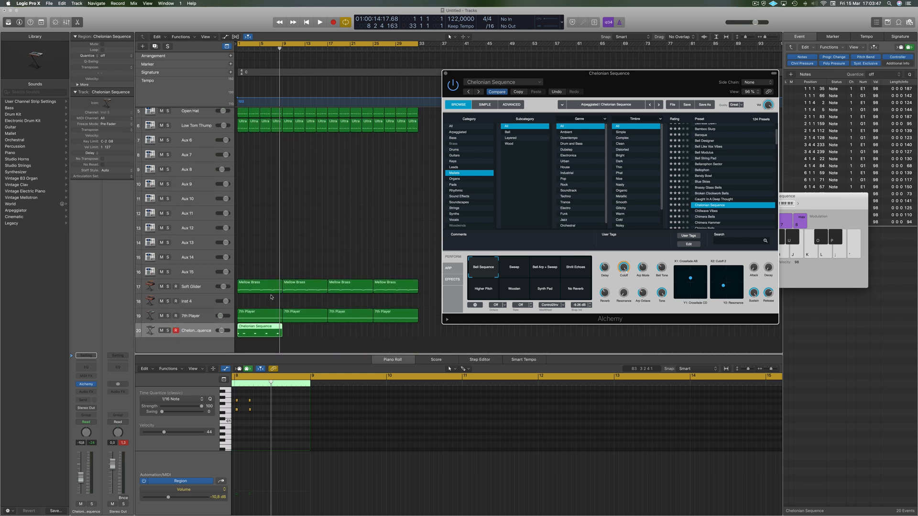
double_click(253, 327)
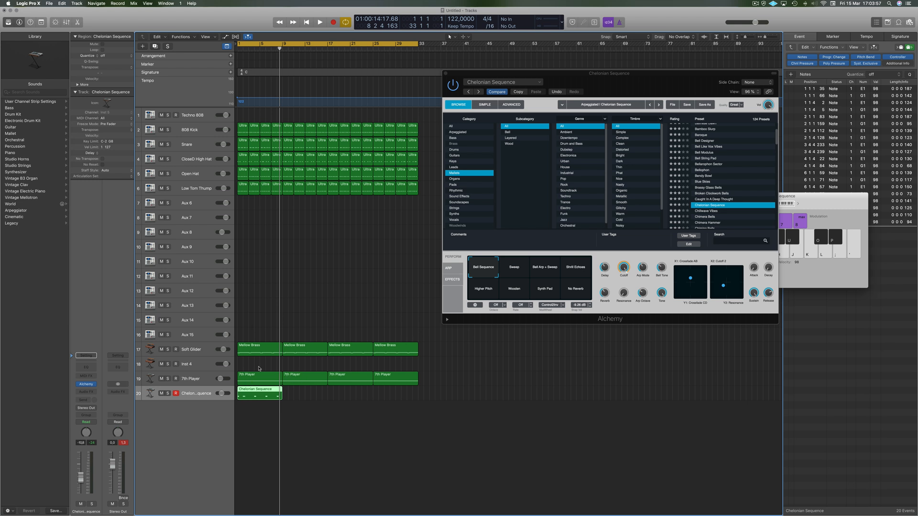
double_click(261, 391)
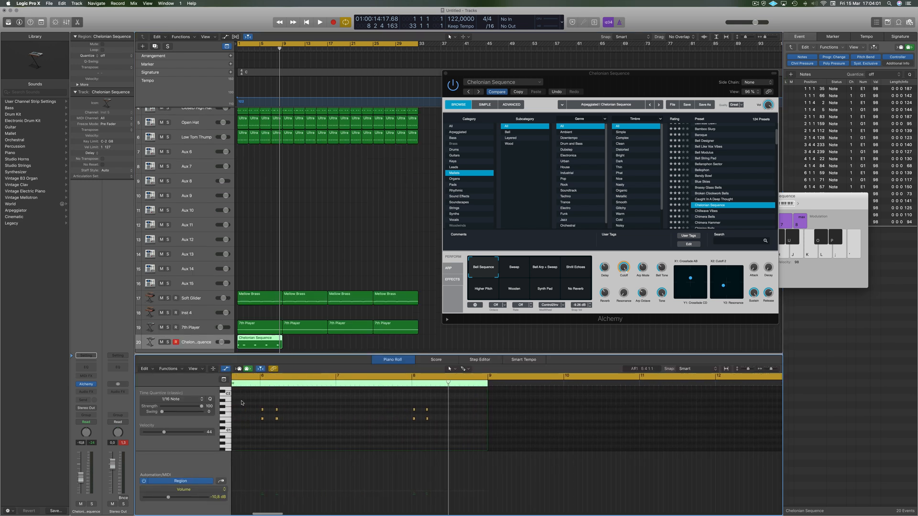
- Try deleting the first four notes in bar 1 of the Chelonian Sequence region, and undo the deletion
drag(272, 401, 220, 438)
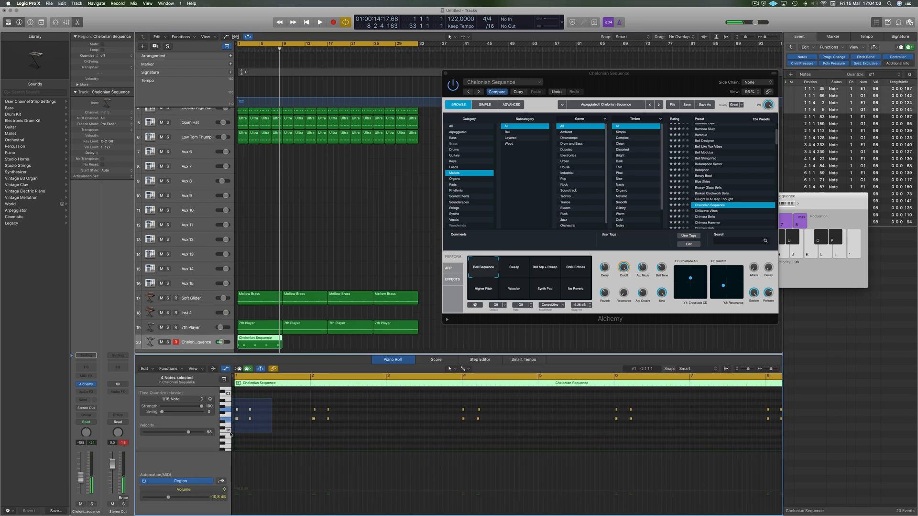
key(Delete)
key(super+a)
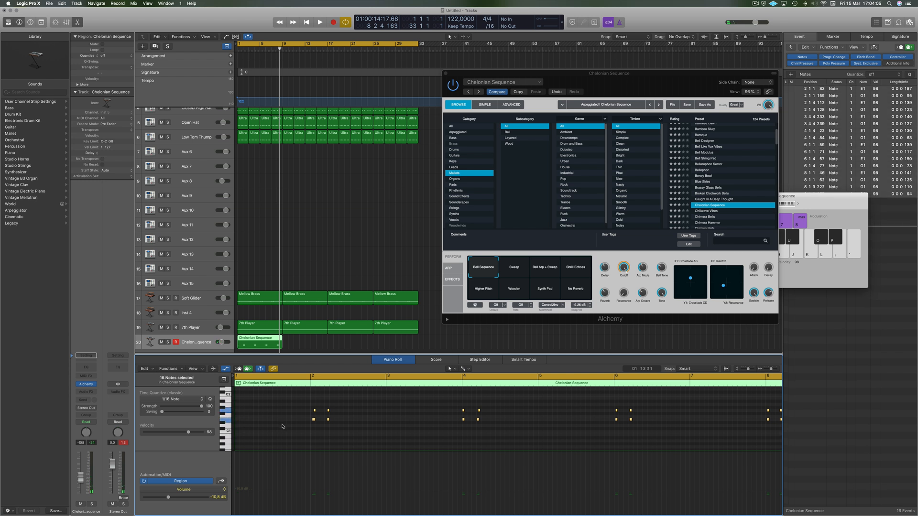
key(super+z)
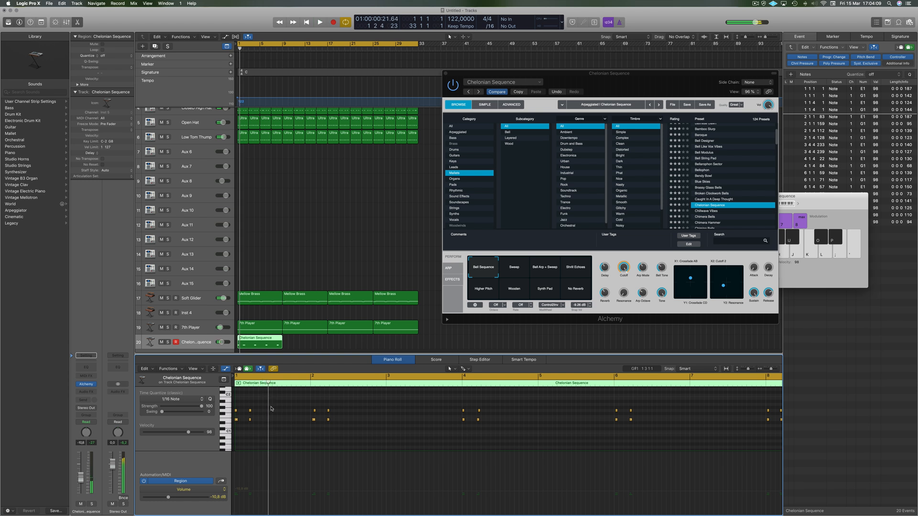
- Delete the four notes in bar 1 of the Chelonian Sequence region and quantize all remaining notes to 1/16
drag(263, 407, 230, 439)
key(Delete)
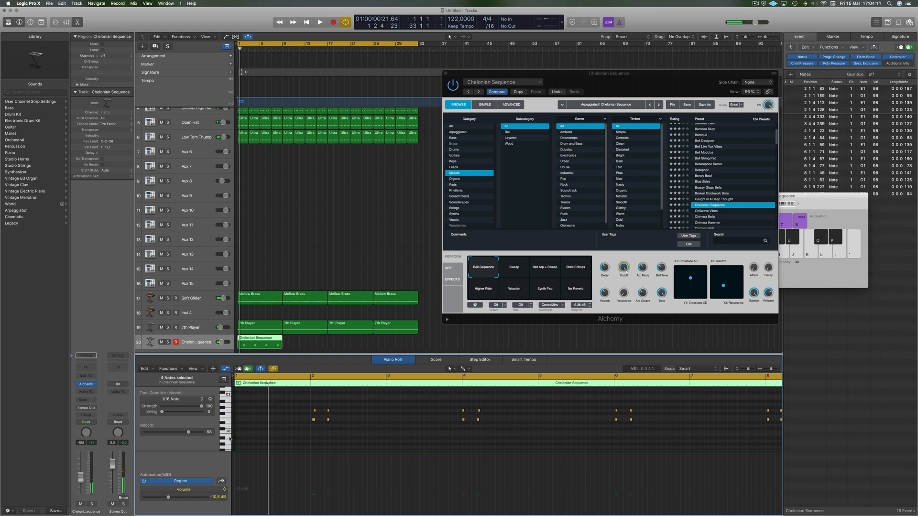
key(super+a)
click(287, 436)
key(super+a)
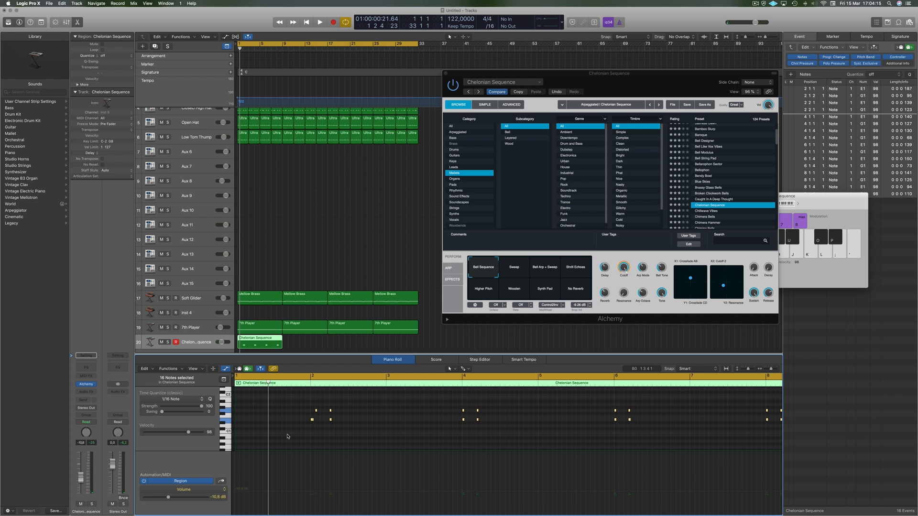
- Move the upper first note in bar 2 to 2 1 1 1 and shift the bar's second note pair one sixteenth earlier
click(319, 410)
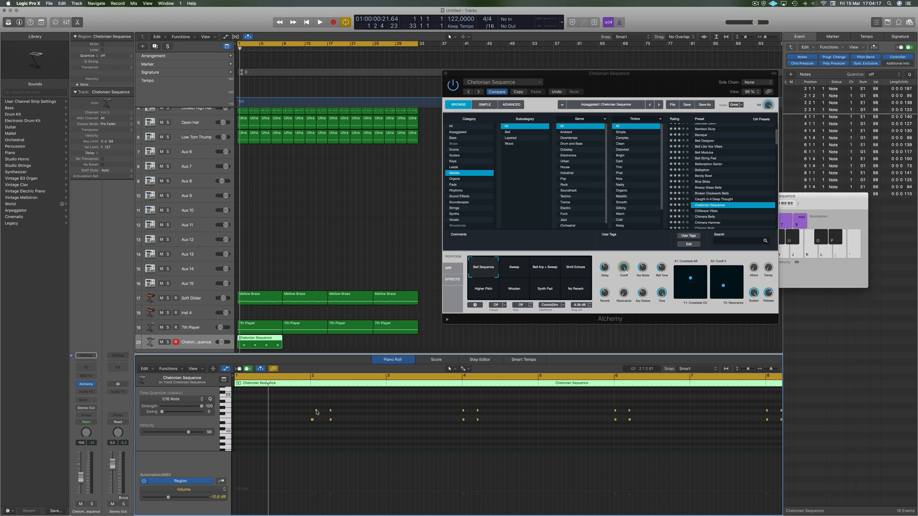
drag(317, 412, 312, 412)
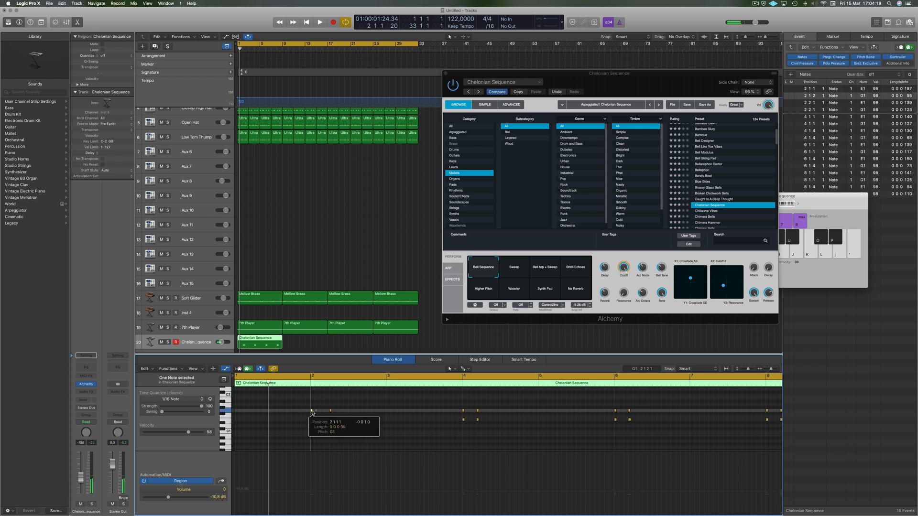
key(space)
click(281, 414)
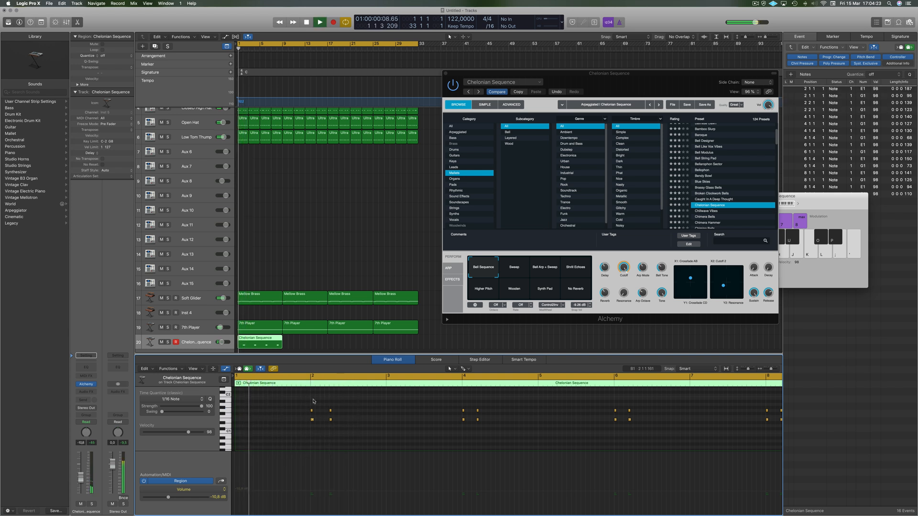
key(space)
mouse_move(343, 406)
mouse_down()
mouse_move(328, 428)
mouse_move(326, 411)
mouse_up()
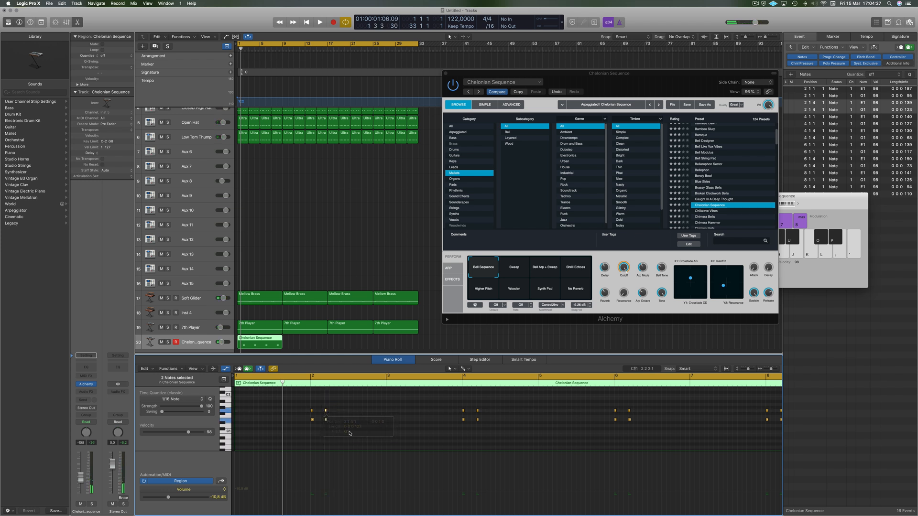
- Play back the opening bars to check the timing of the edited bar 2 notes against the loop
key(space)
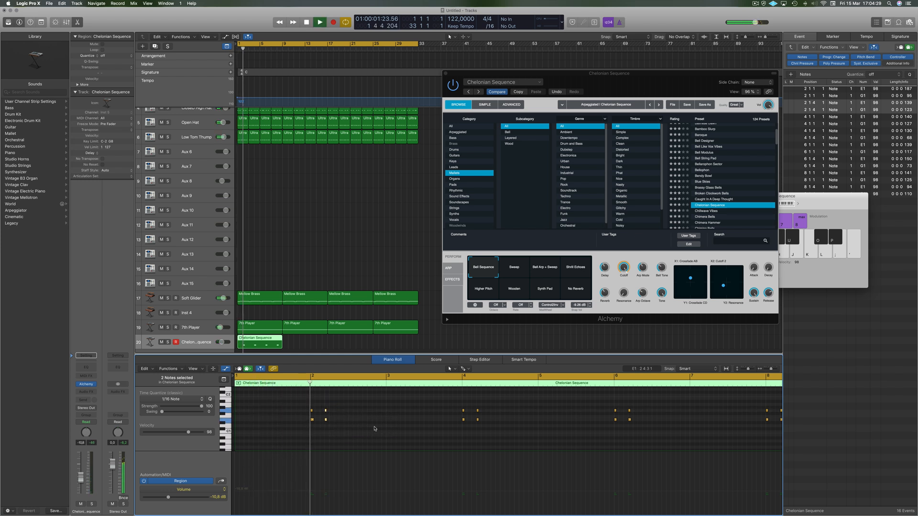
key(space)
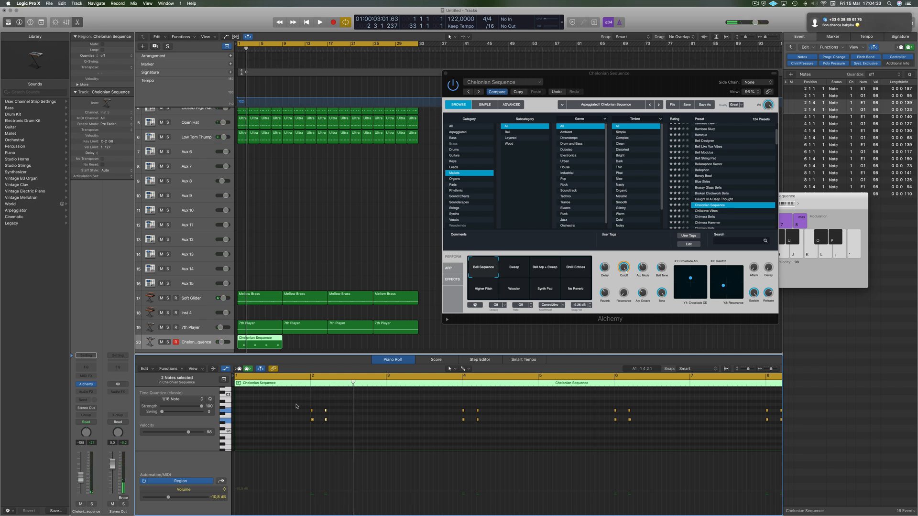
key(space)
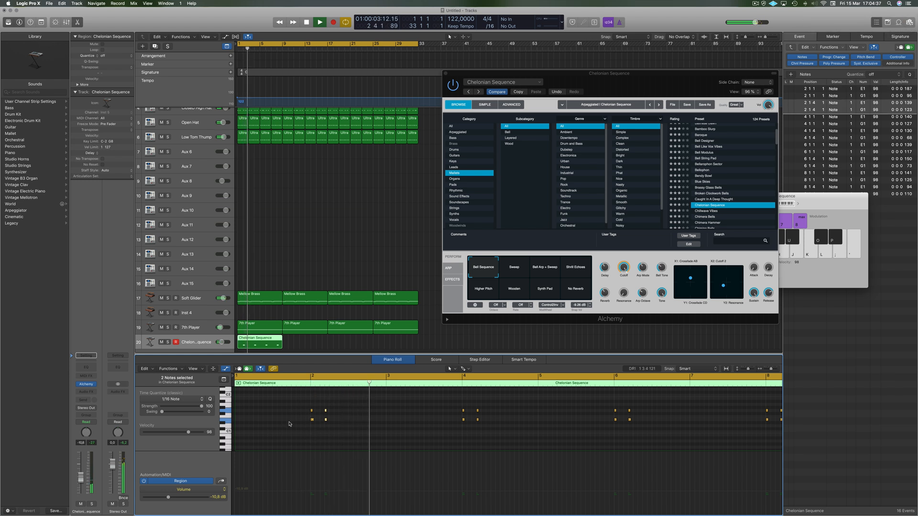
click(289, 425)
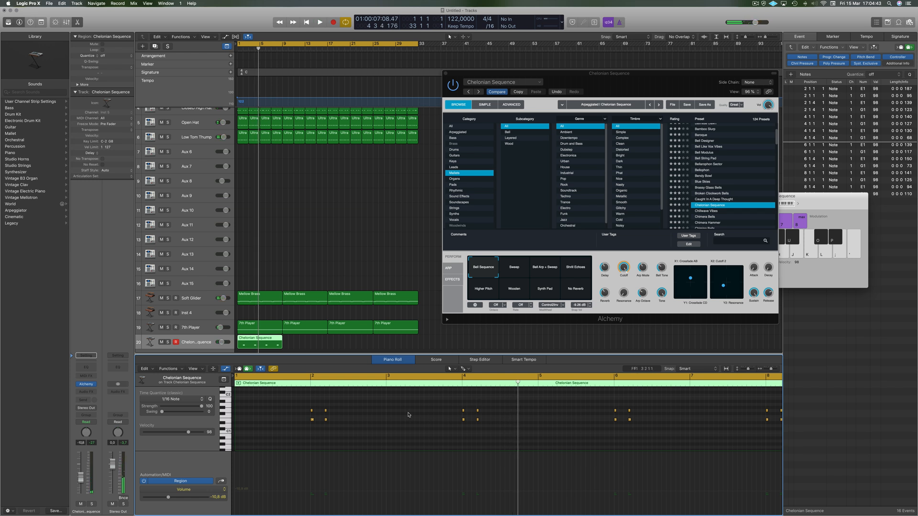
- Audition the Chillwave Vibes preset during playback and load the Chimera Hammer preset on track 20
key(space)
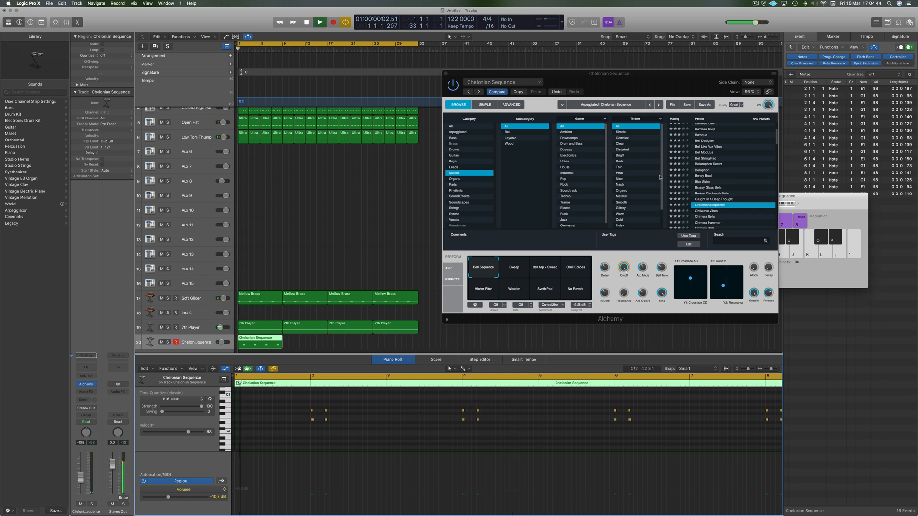
click(716, 211)
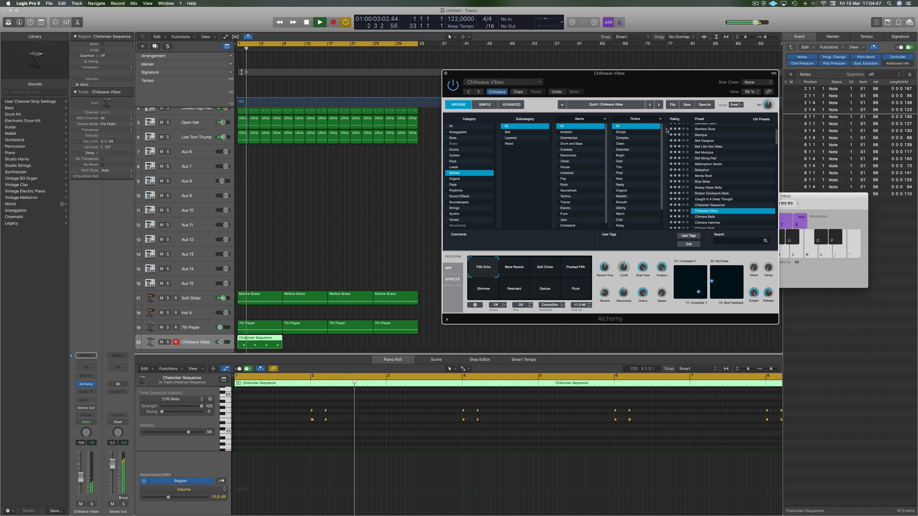
drag(636, 79, 611, 79)
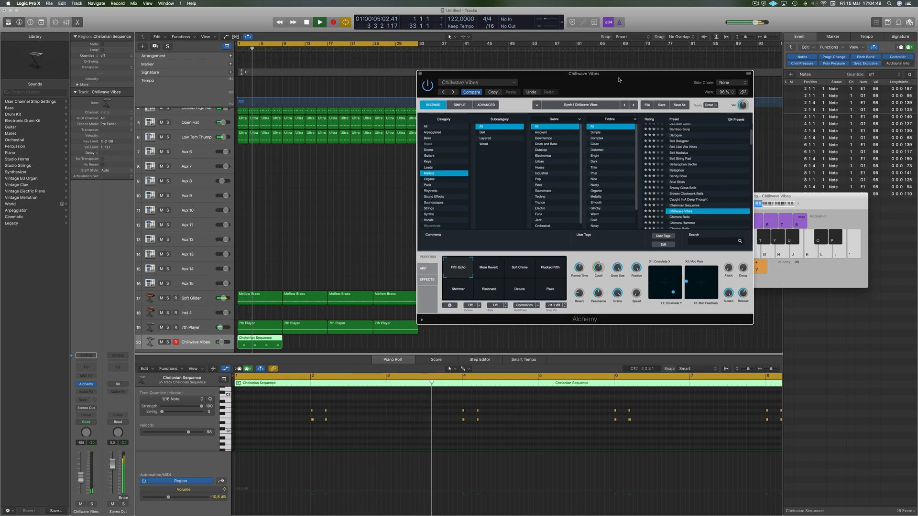
scroll(680, 200, down, 2)
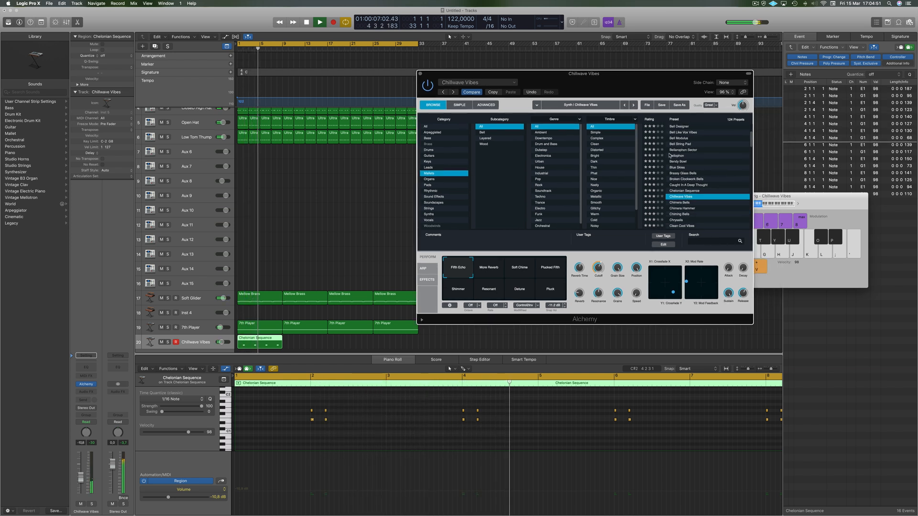
click(682, 209)
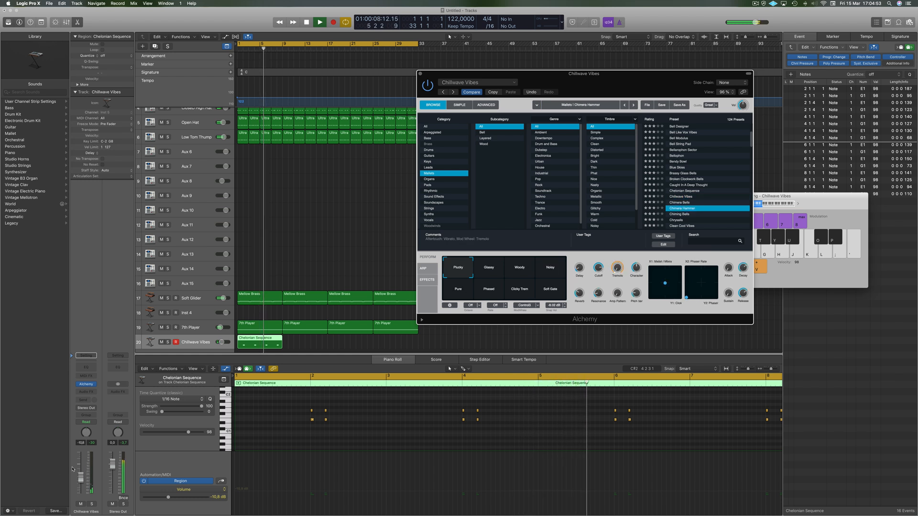
- Set the volume of track 20 to -12.2 dB and move the Alchemy window aside
drag(83, 473, 84, 471)
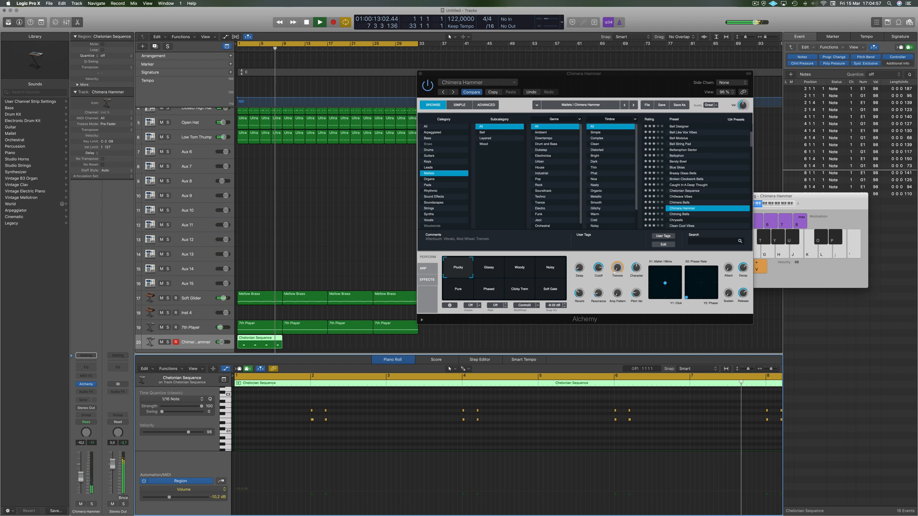
drag(82, 476, 83, 480)
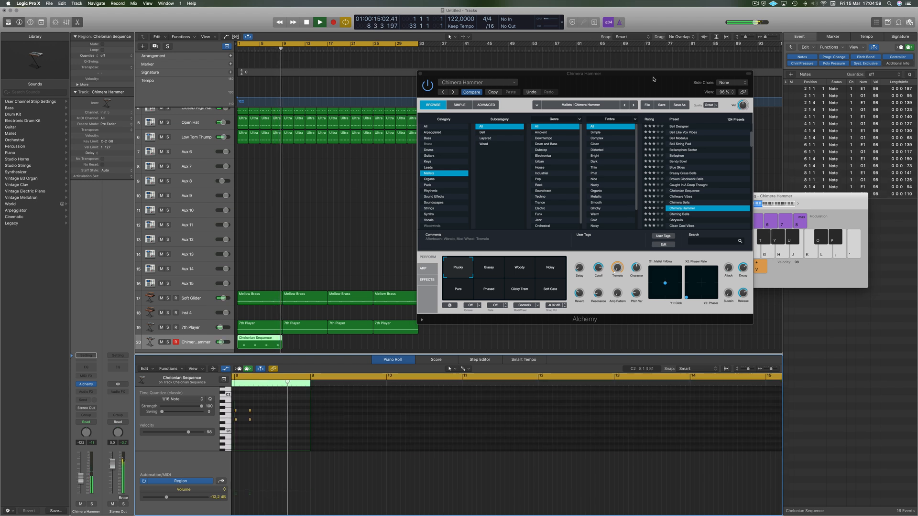
drag(653, 79, 618, 75)
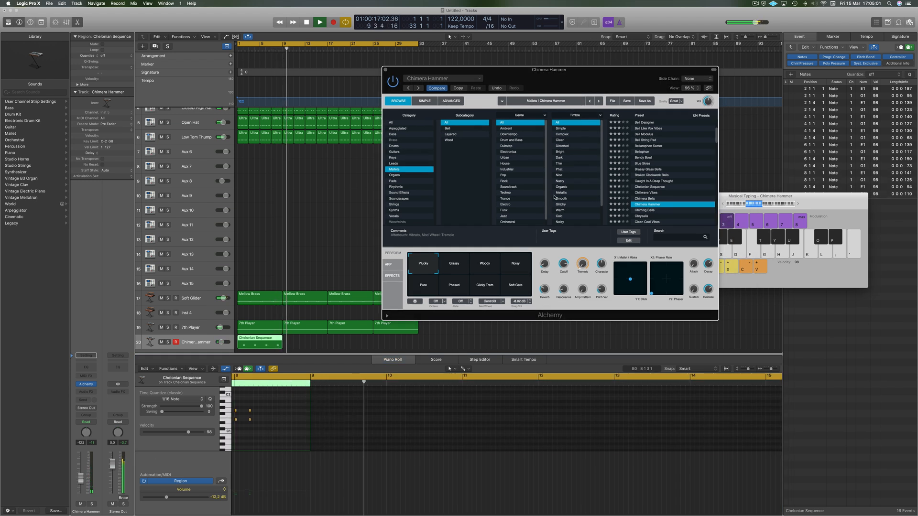
- Copy the Chelonian Sequence region three times end to end so the part runs to bar 33, and play it back
key(space)
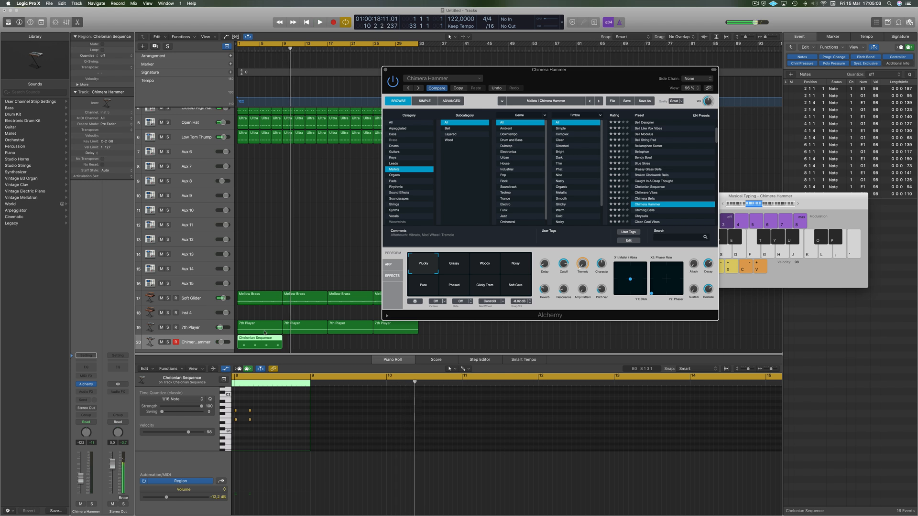
drag(258, 339, 354, 340)
key(space)
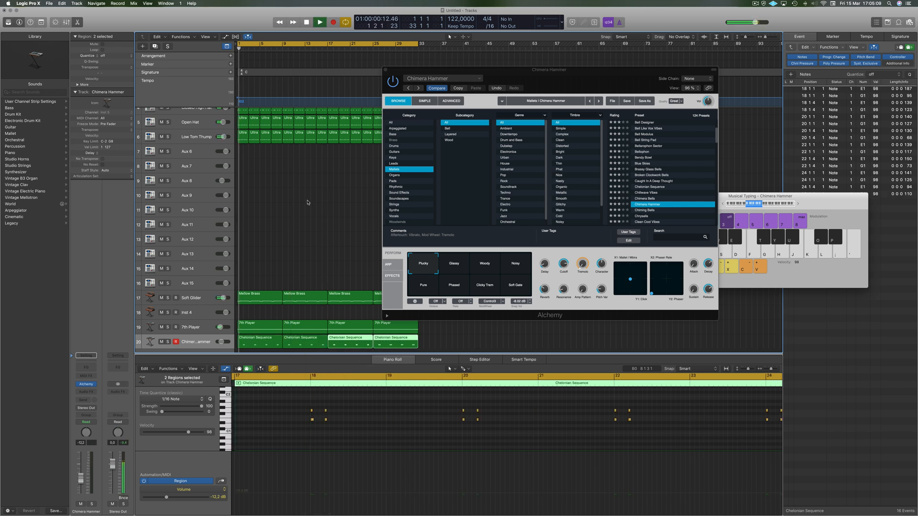
- Audition the Crystal Bells, Cycling Bells, Demented Percussion and Dreams Illuminated presets on the repeated part
drag(577, 77, 608, 59)
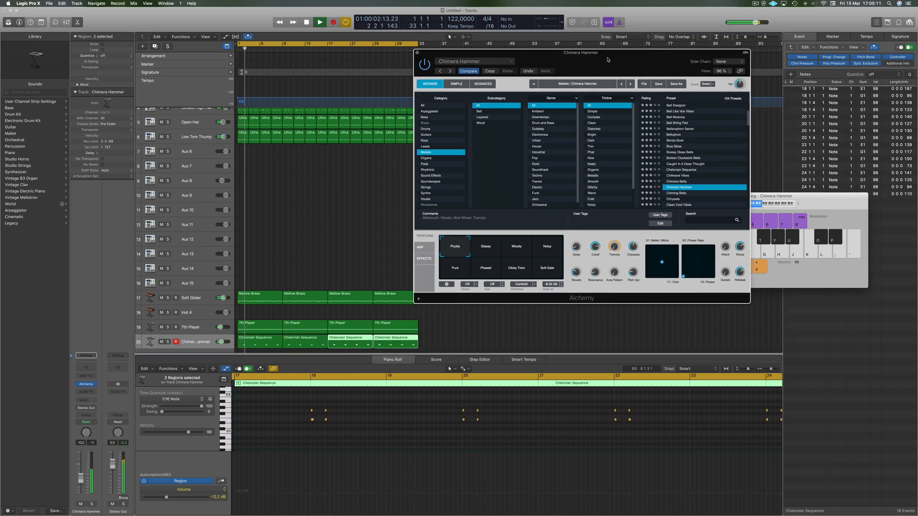
scroll(660, 167, down, 5)
click(677, 164)
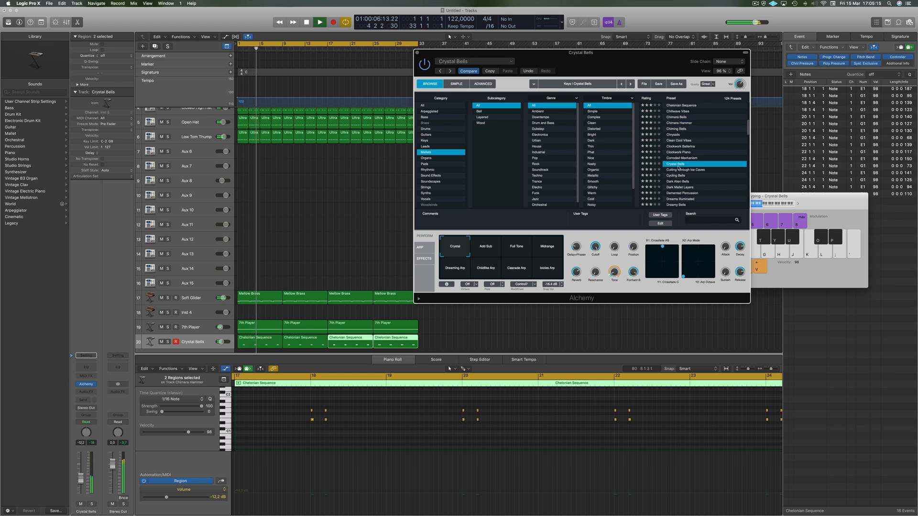
click(679, 176)
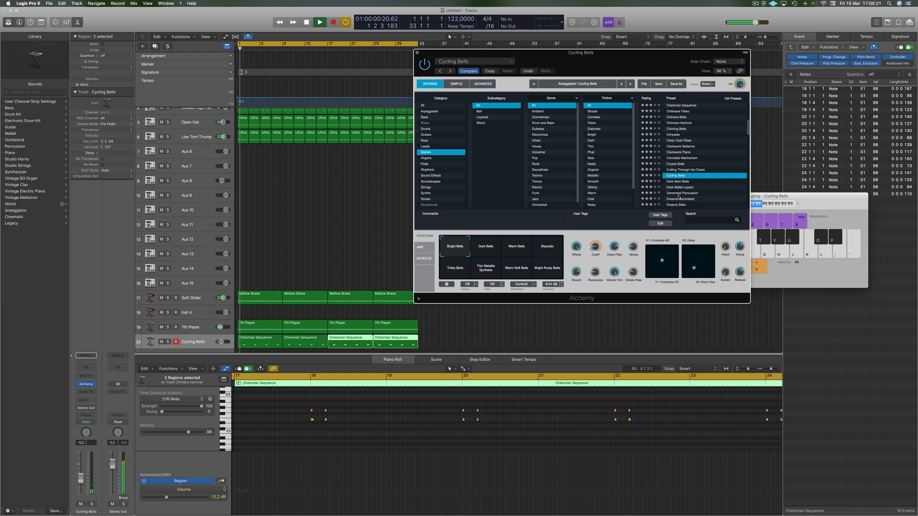
click(679, 195)
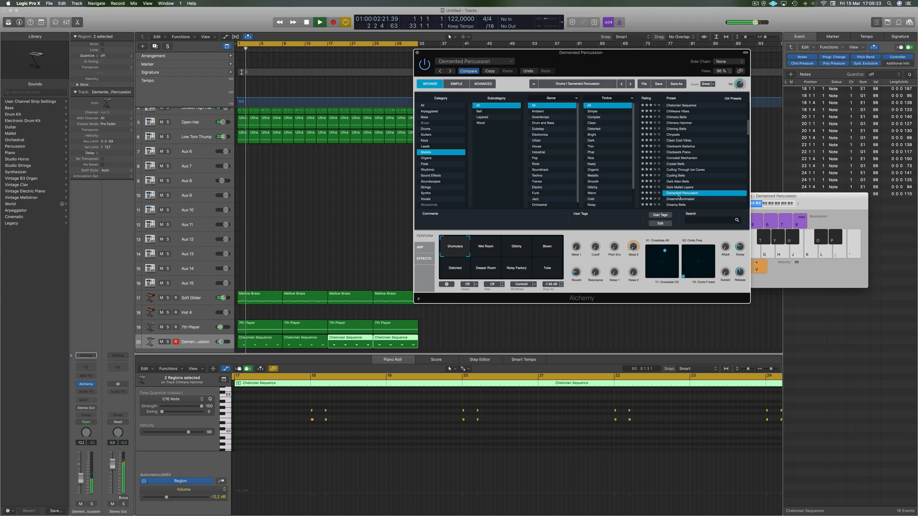
click(681, 200)
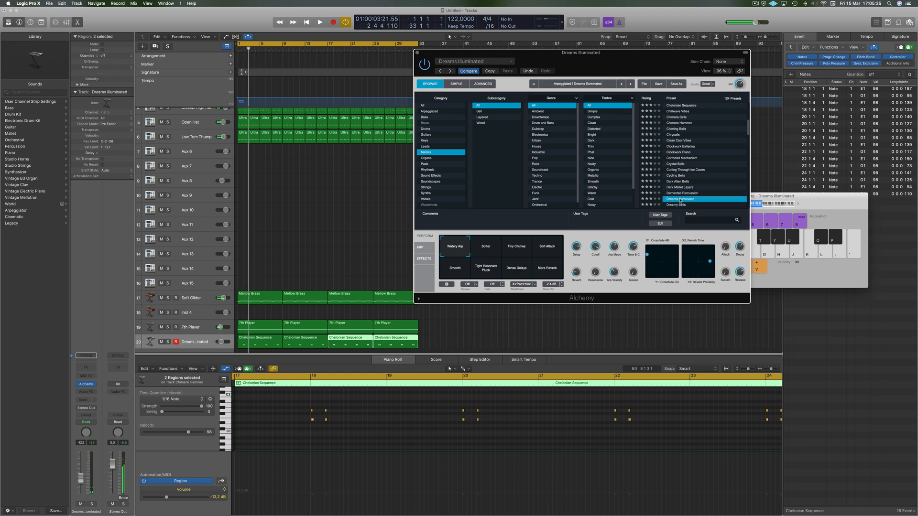
scroll(691, 155, down, 6)
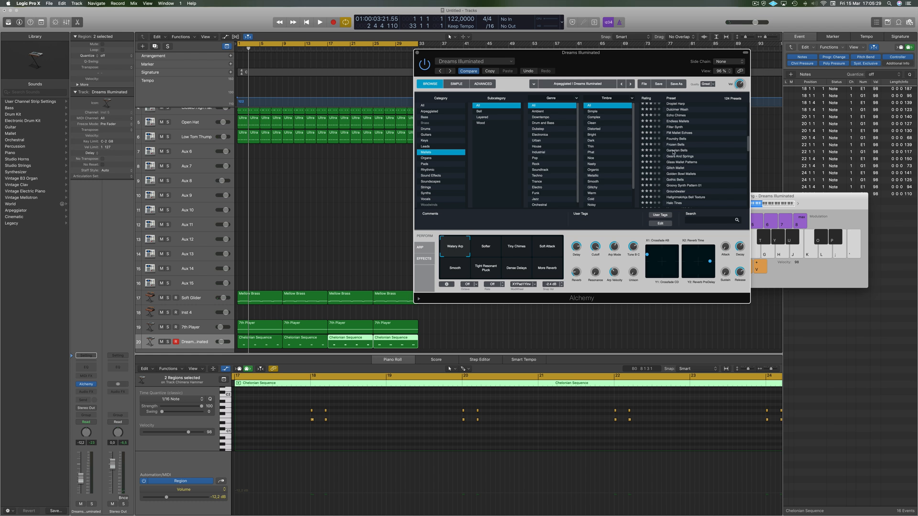
- Try the Gamelan Bells, Golden Bowl Mallets and Hi-Bells presets, and load Hybrid Kalimba Vibraphone on track 20
click(675, 151)
key(space)
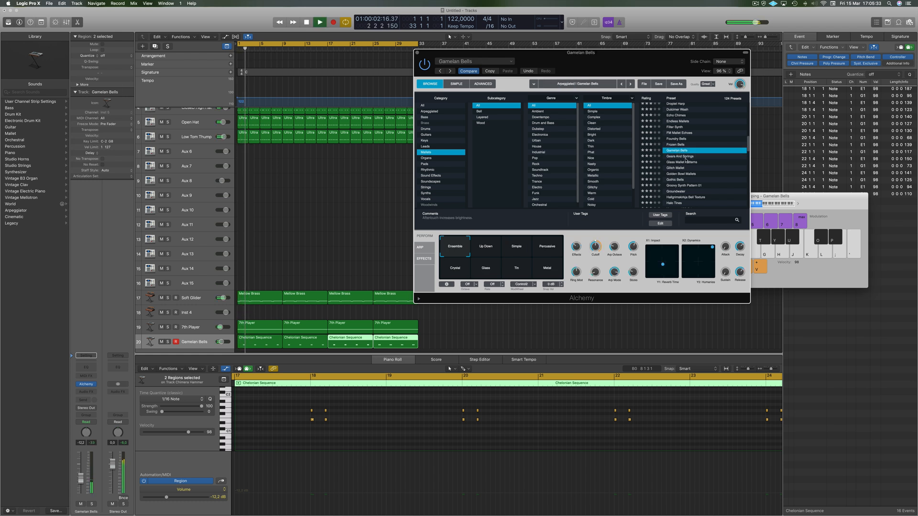
click(679, 173)
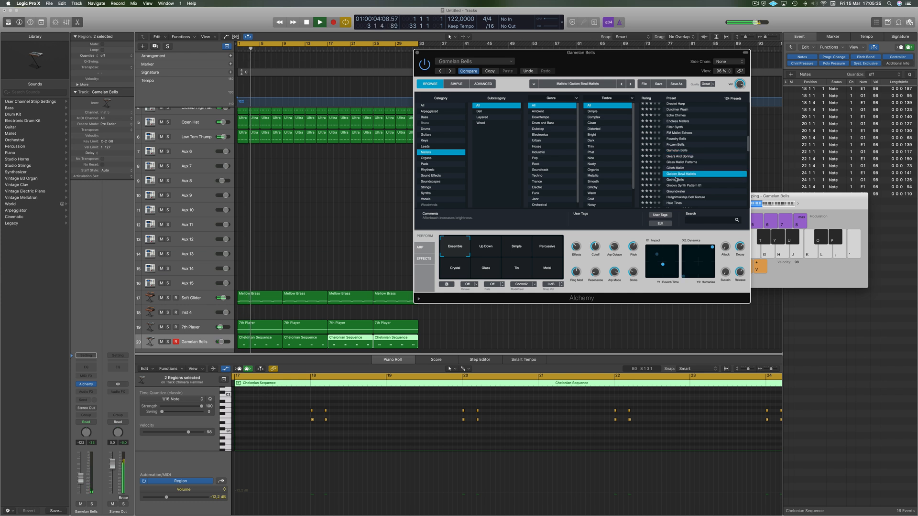
scroll(676, 180, down, 3)
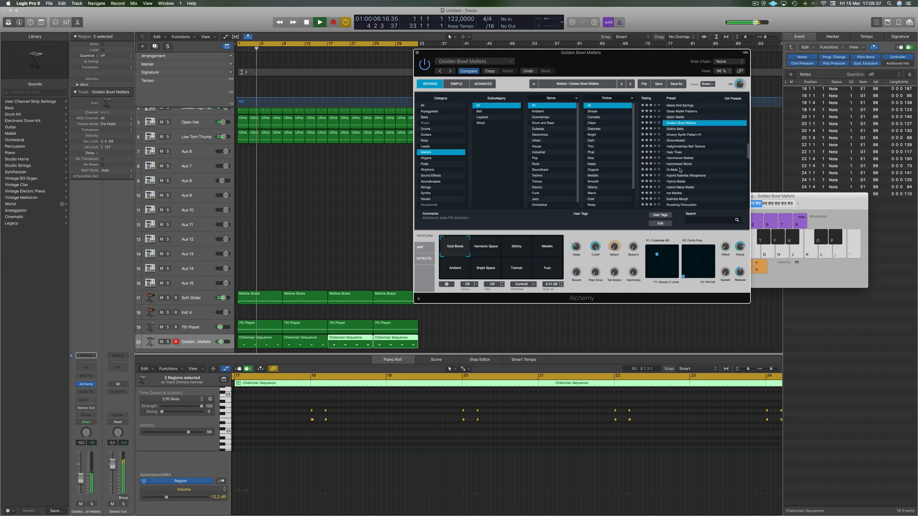
click(675, 171)
scroll(679, 166, down, 1)
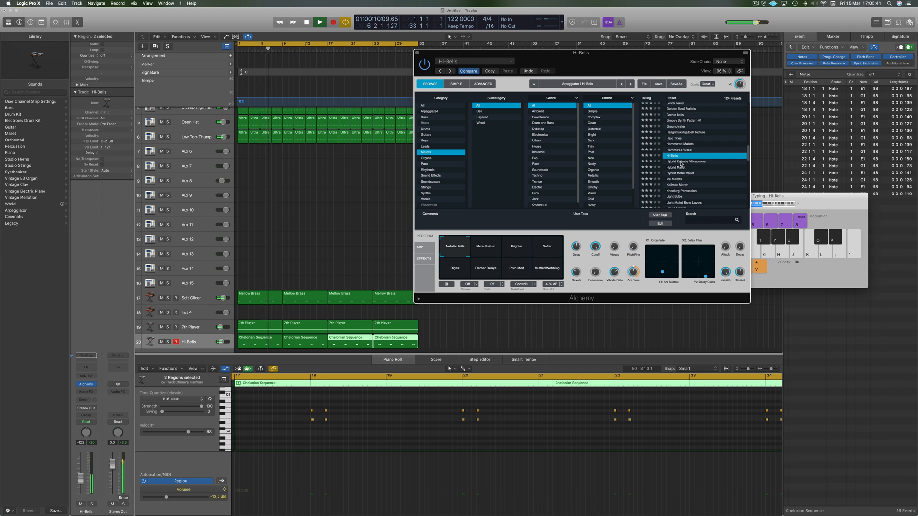
click(681, 162)
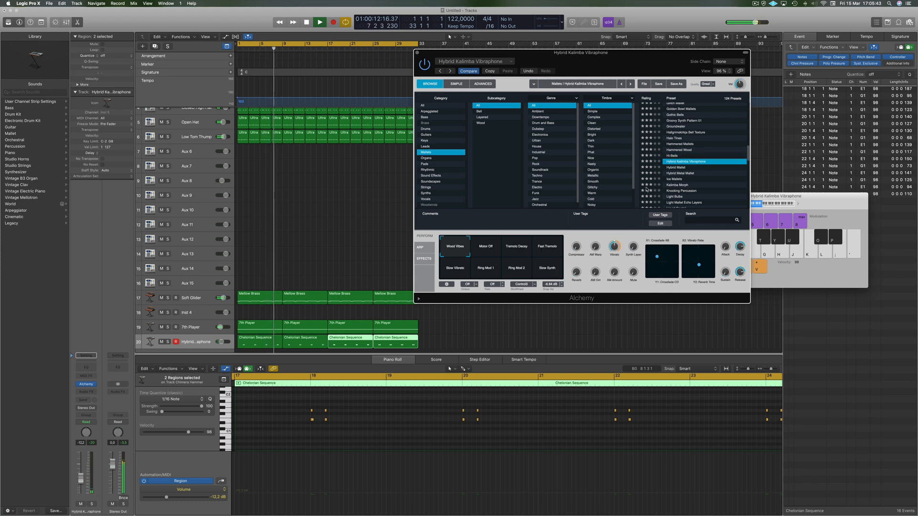
- Join the four Chelonian Sequence regions on track 20 into one region spanning bars 1 to 33
click(368, 431)
scroll(368, 431, left, 2)
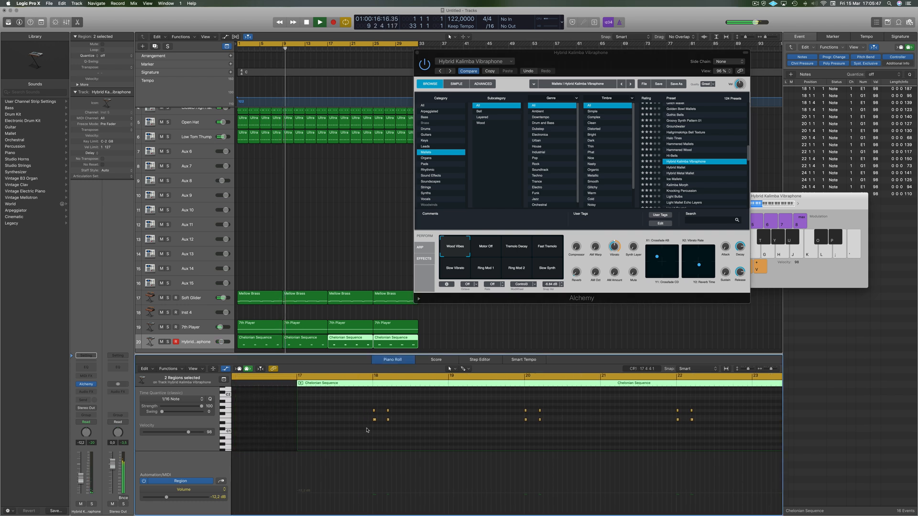
drag(445, 342, 269, 345)
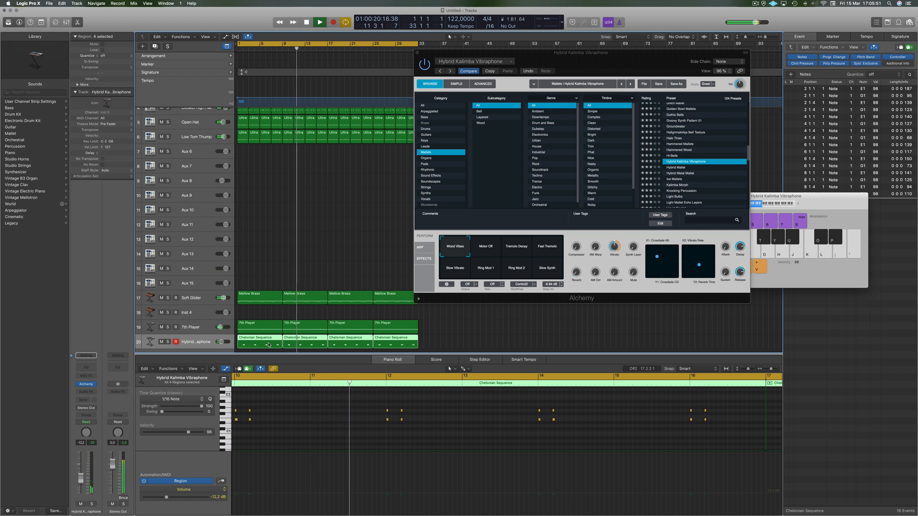
key(super+k)
key(super+j)
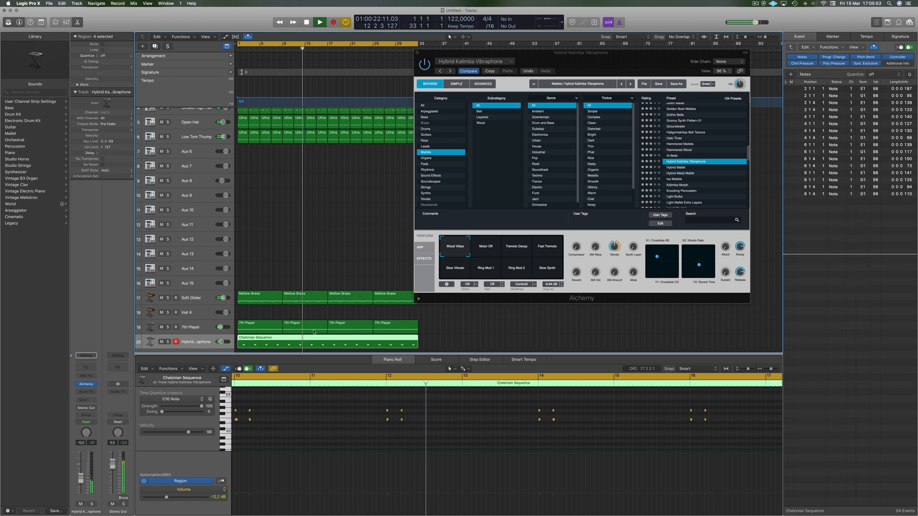
click(337, 435)
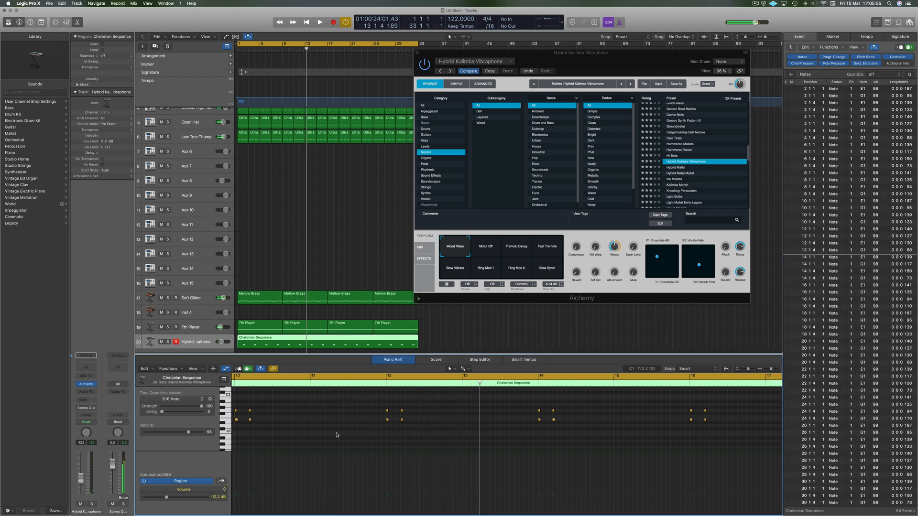
- Transpose all notes in the Chelonian Sequence region up one octave and play the part from the start
key(super+a)
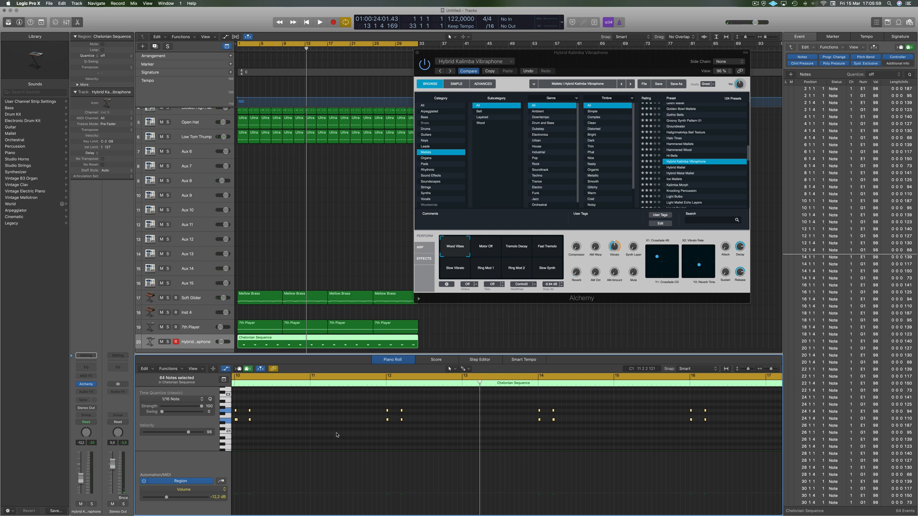
click(337, 435)
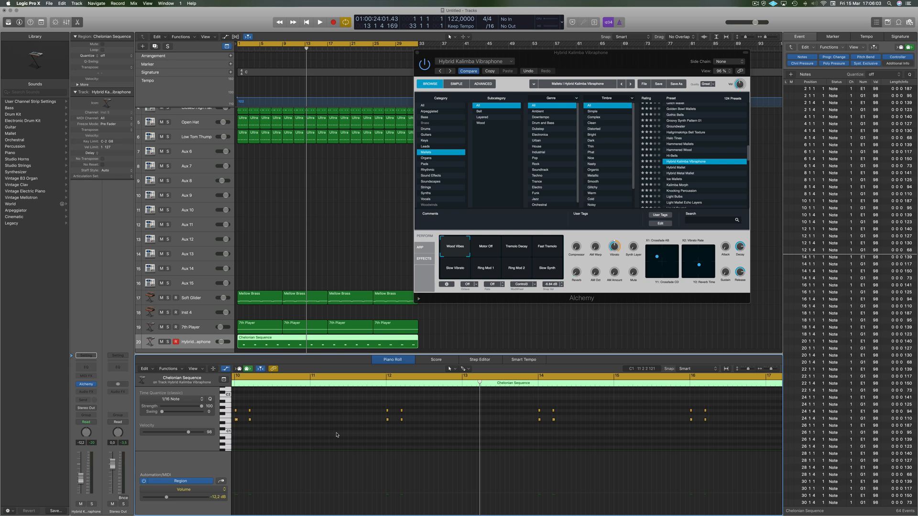
key(super+a)
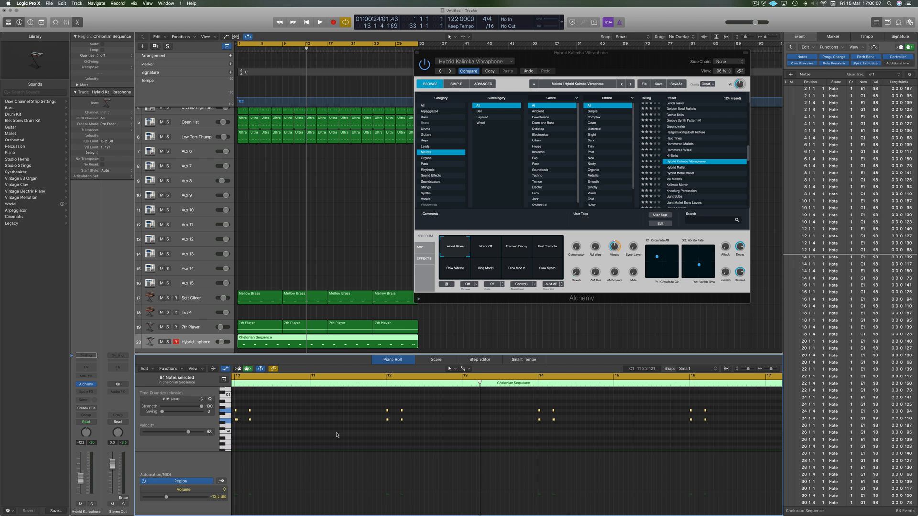
key(shift+Up)
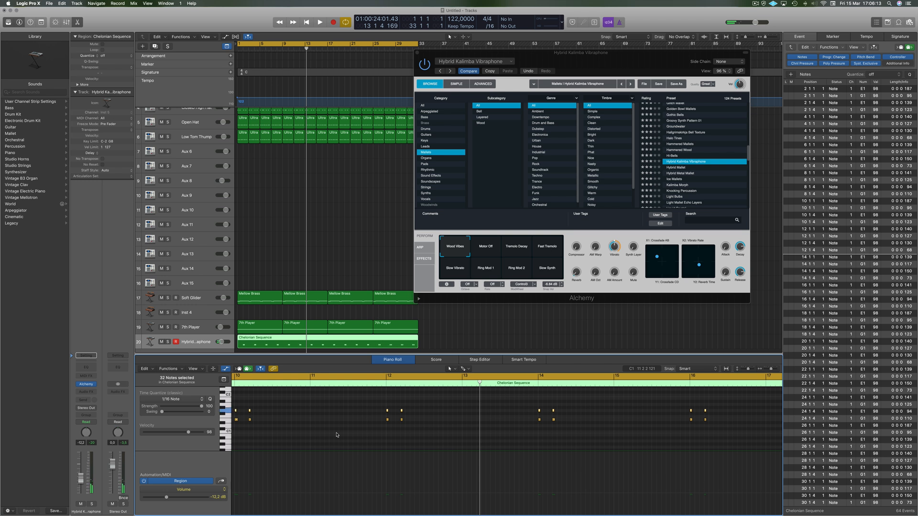
key(super+a)
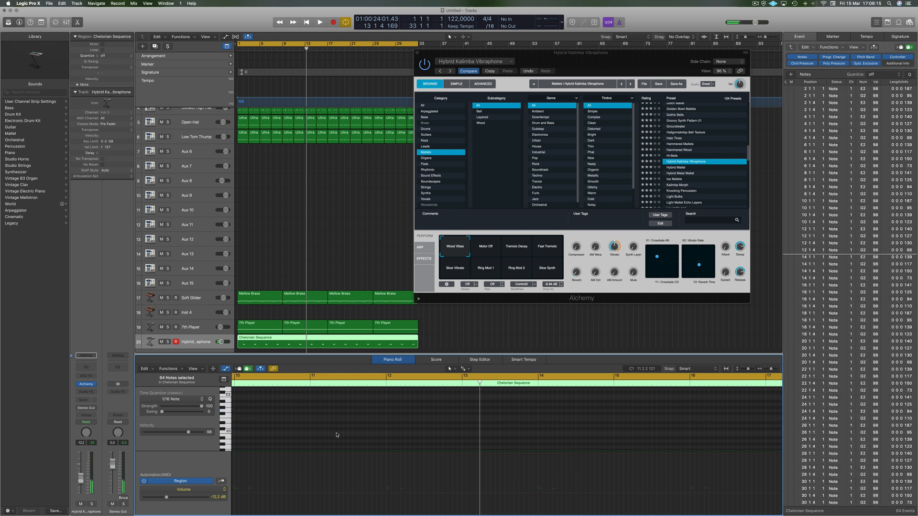
key(Return)
key(space)
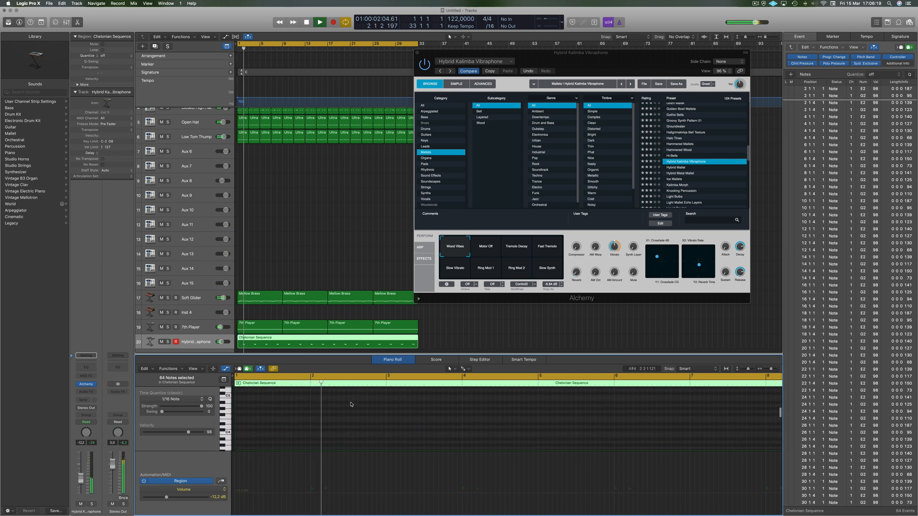
scroll(345, 412, down, 8)
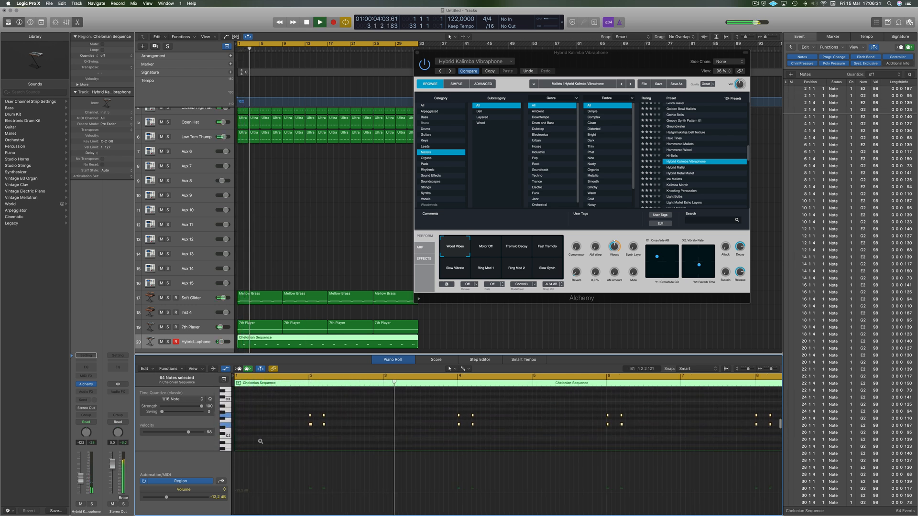
- Show the event float and delete every lower E2 note across the whole Chelonian Sequence region, keeping only the G2 notes
key(super+Left)
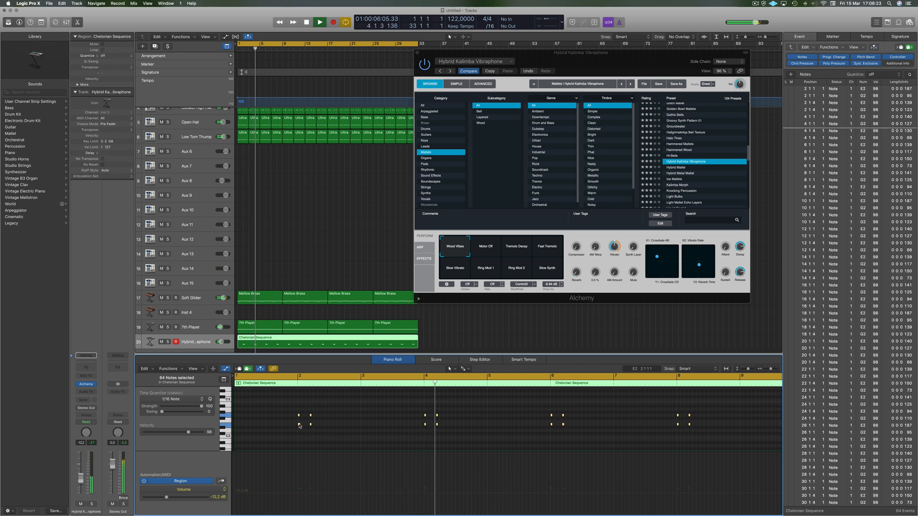
mouse_move(300, 426)
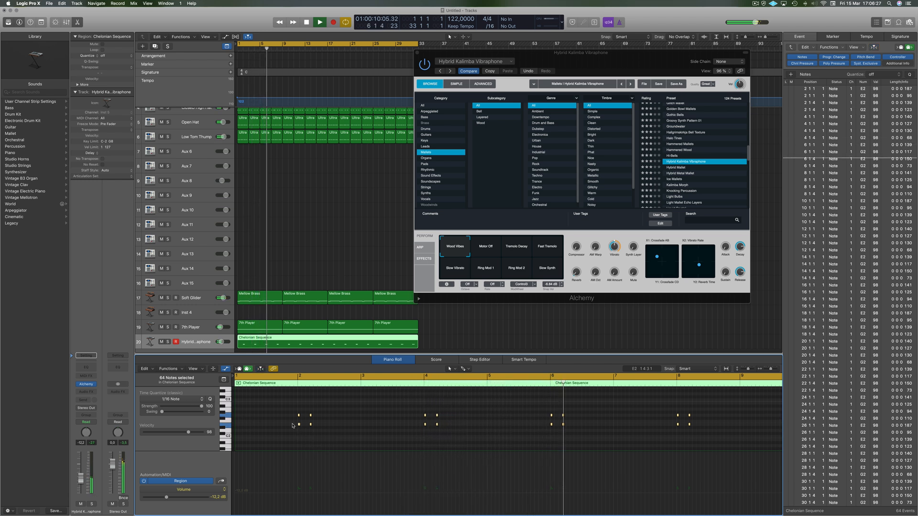
key(alt+e)
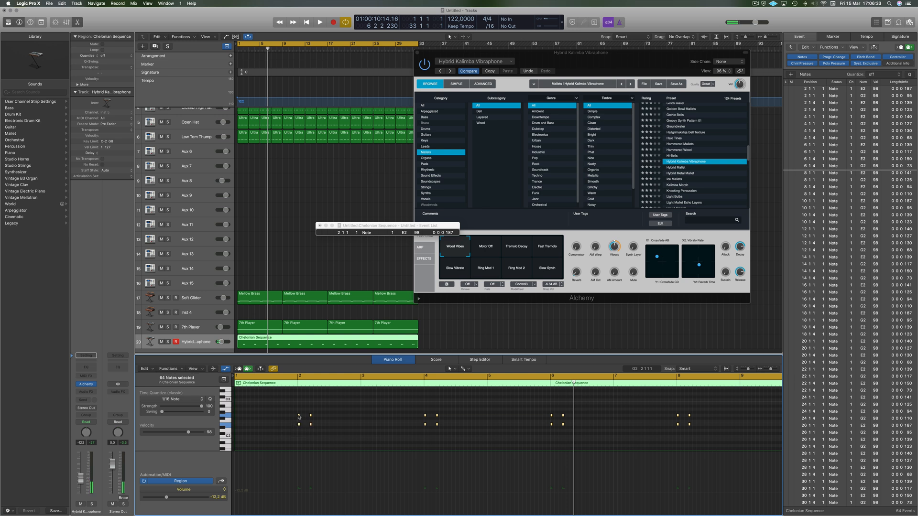
drag(293, 423, 698, 437)
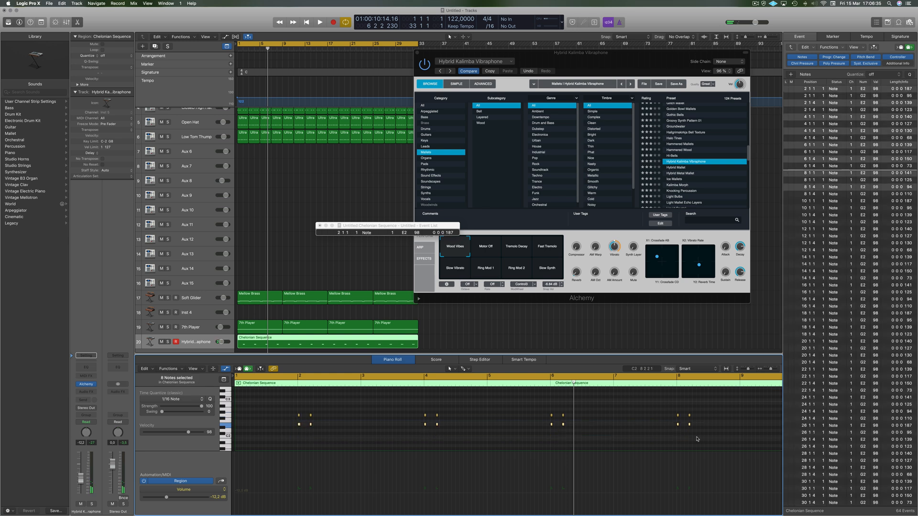
key(Delete)
ctrl+alt+click(414, 417)
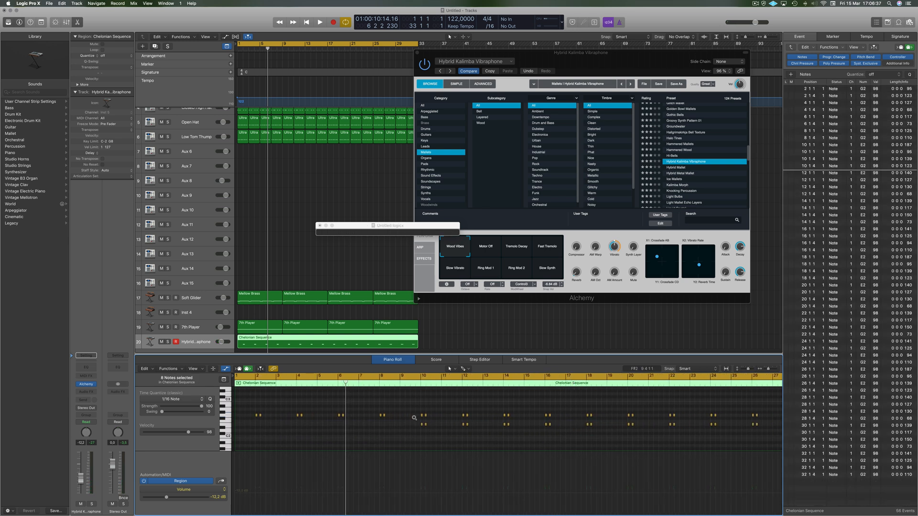
ctrl+alt+click(394, 431)
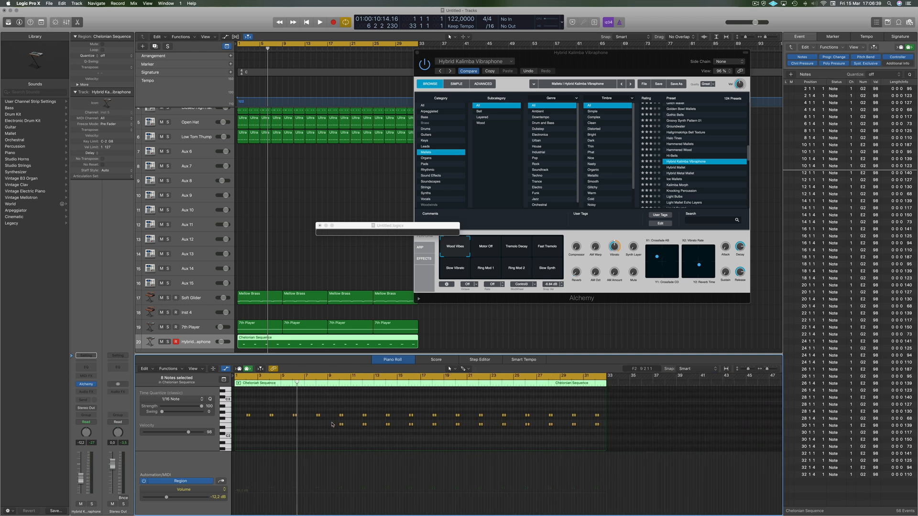
drag(332, 425, 602, 434)
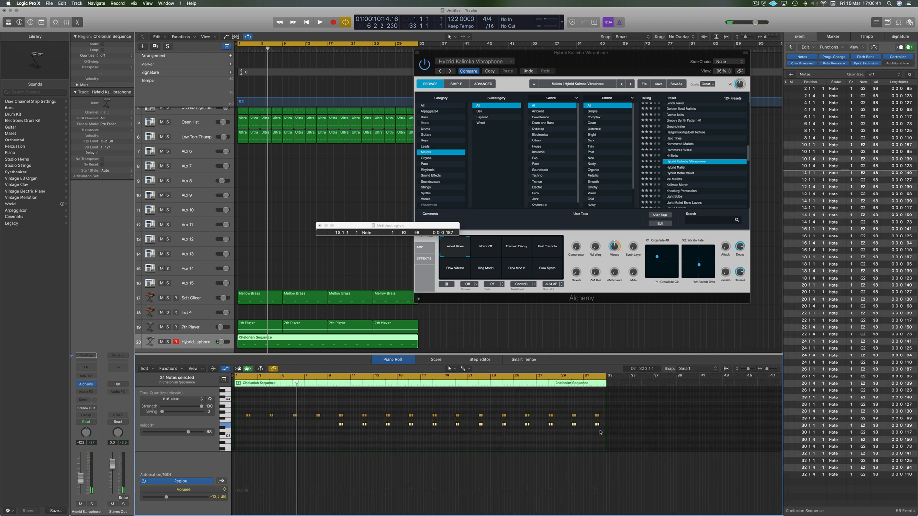
key(Delete)
- Play from the start and audition the Kalimba Morph, Light Bulbs and Lo-Fi Exotica presets on track 20
key(Return)
key(space)
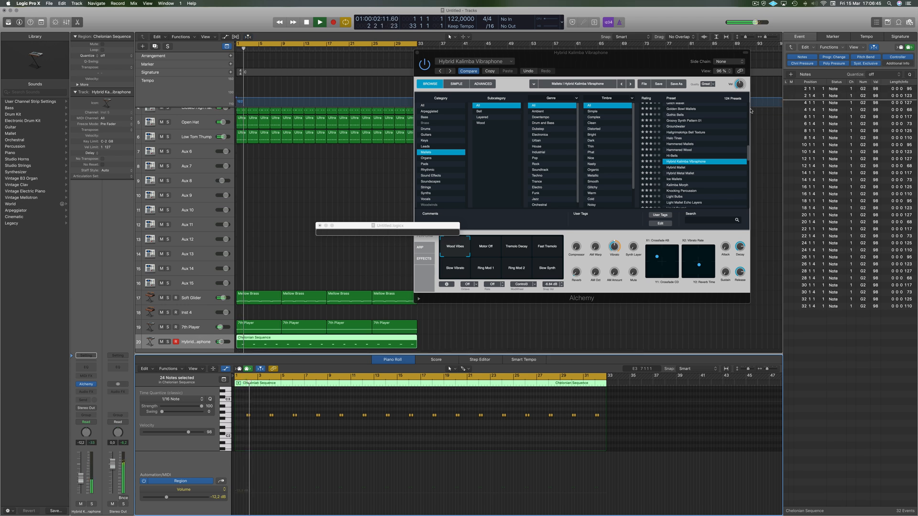
click(684, 185)
scroll(689, 186, down, 2)
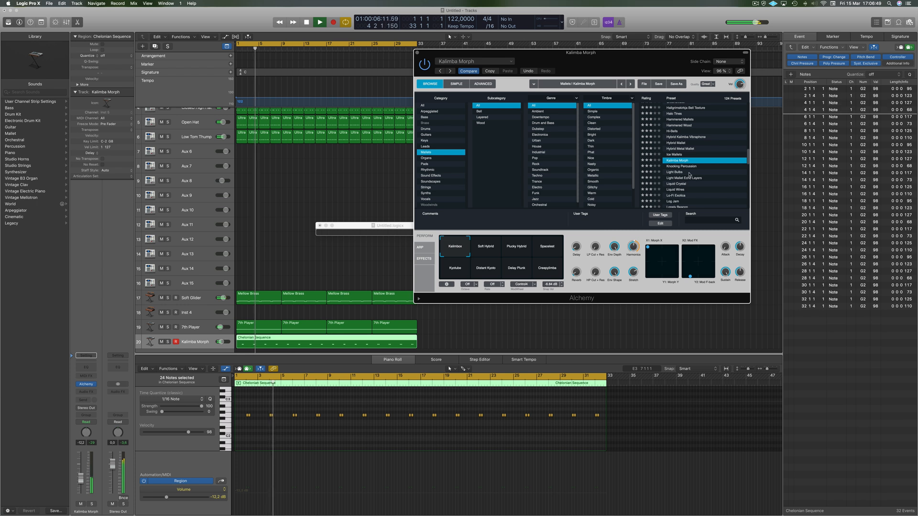
click(672, 173)
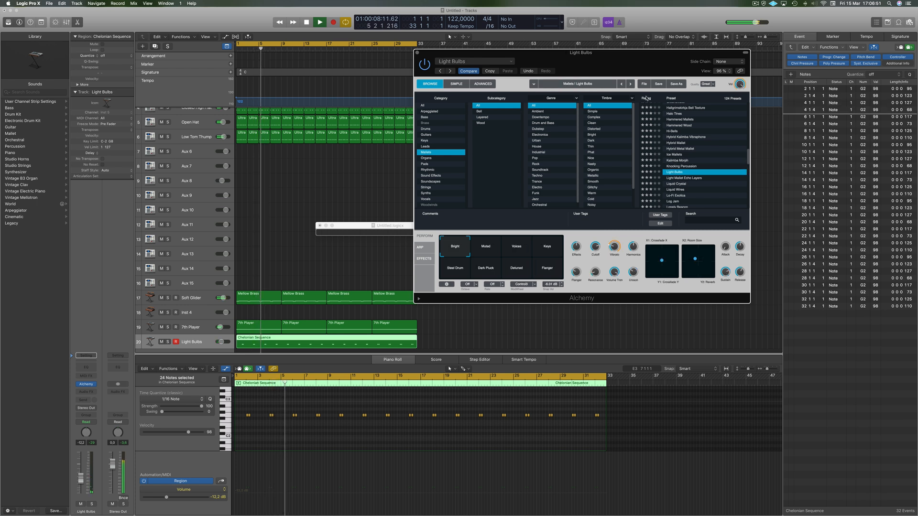
drag(642, 66, 640, 90)
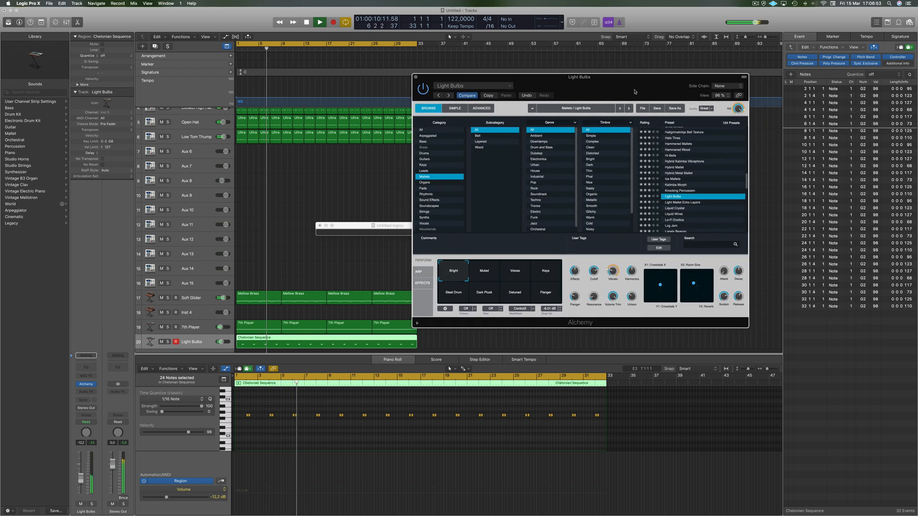
click(675, 220)
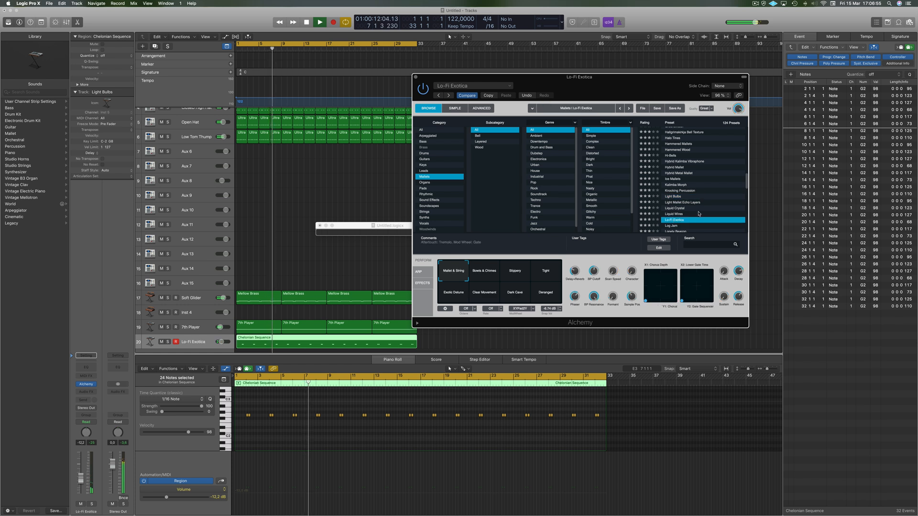
scroll(699, 197, down, 3)
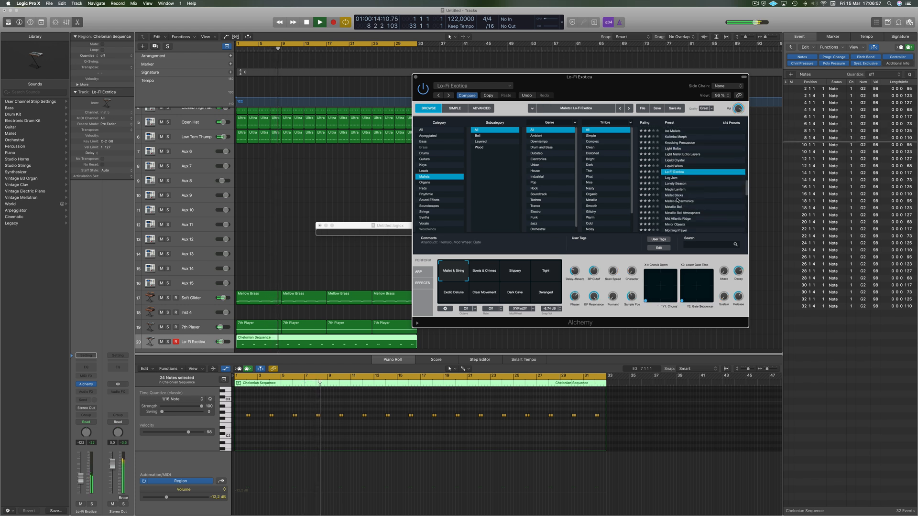
- Load the Mallet-O-Harmonics preset on track 20 and raise the track's volume to -8.8 dB
click(690, 202)
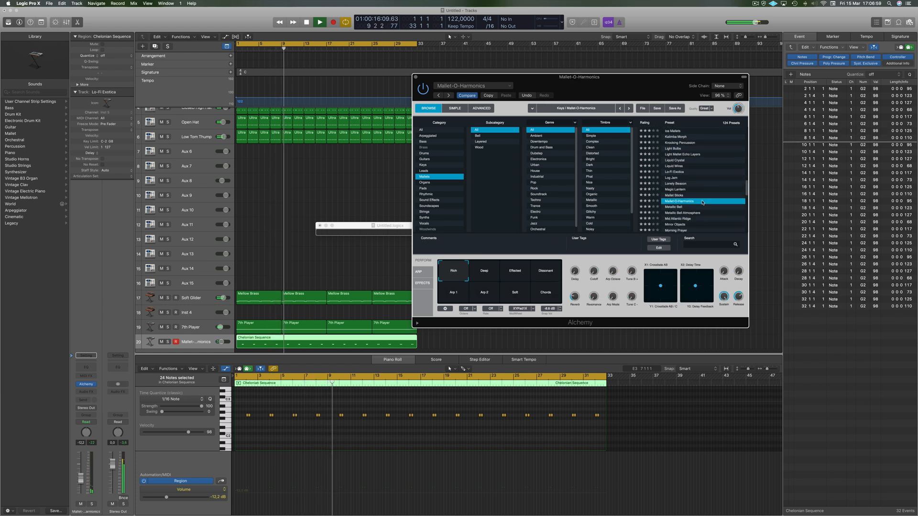
scroll(702, 203, down, 1)
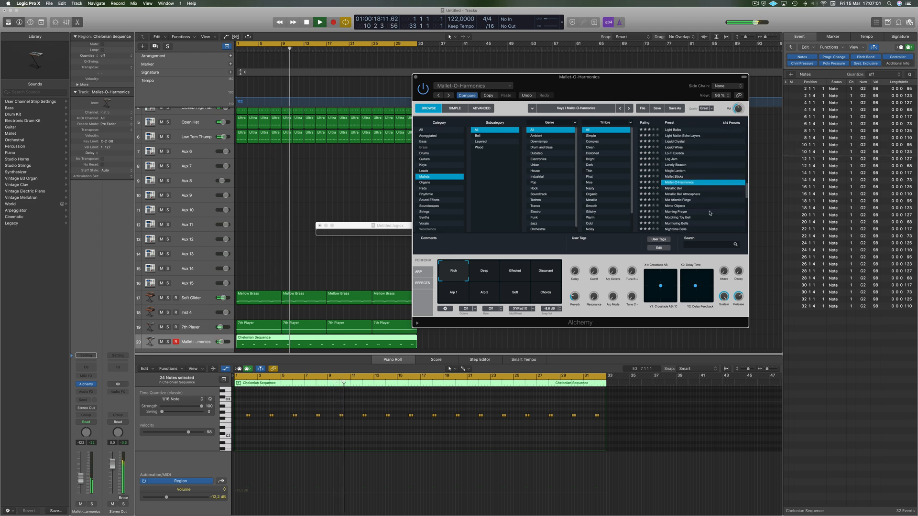
drag(618, 82, 620, 81)
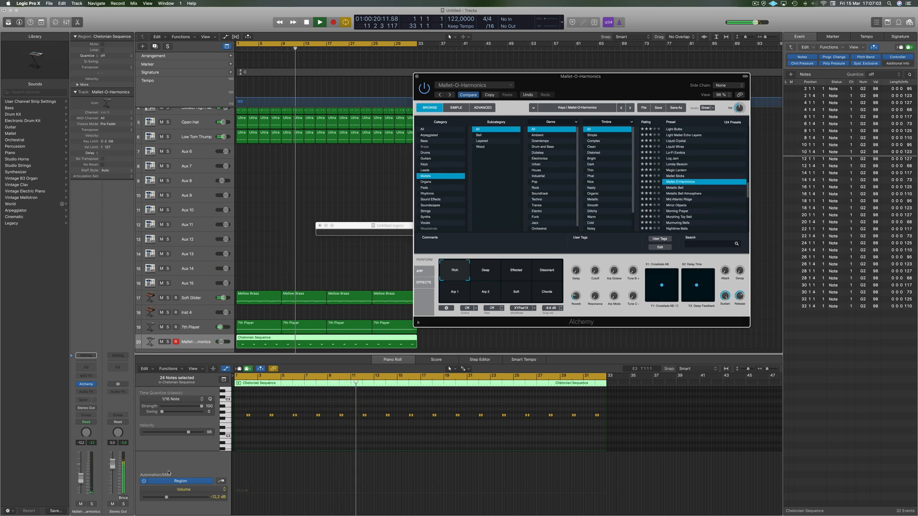
drag(80, 484, 79, 481)
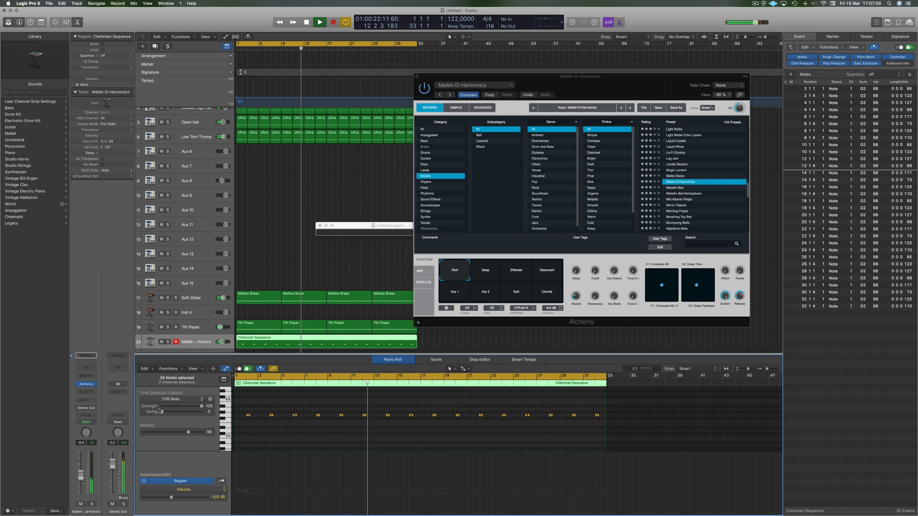
- Close the Alchemy and event float windows, then hide the global tracks during playback
drag(586, 83, 591, 83)
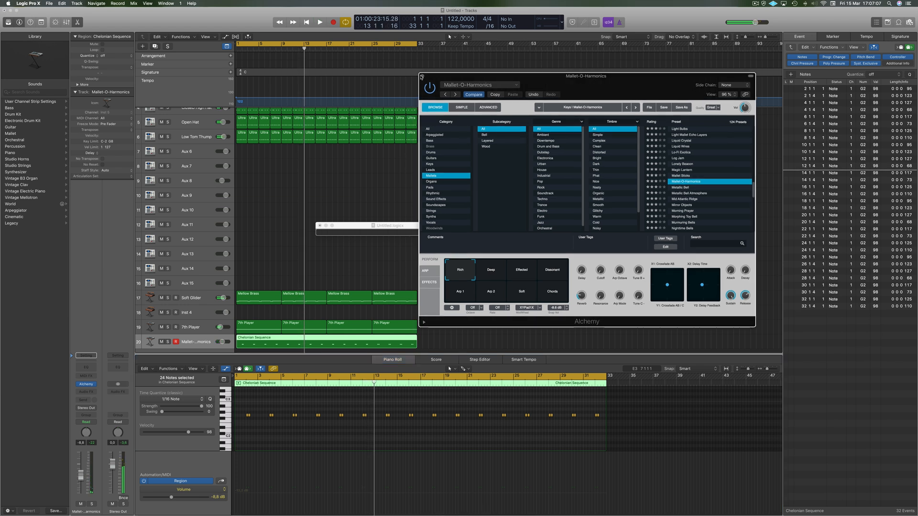
click(320, 226)
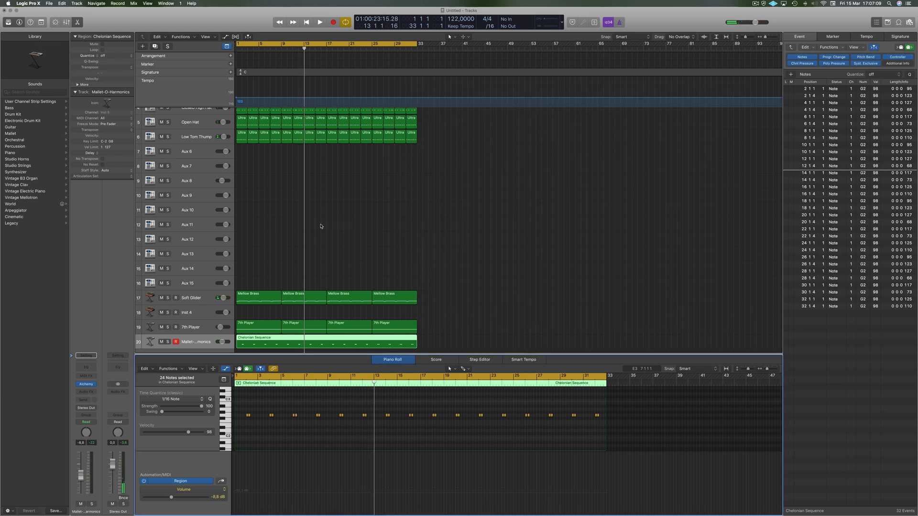
key(space)
click(321, 226)
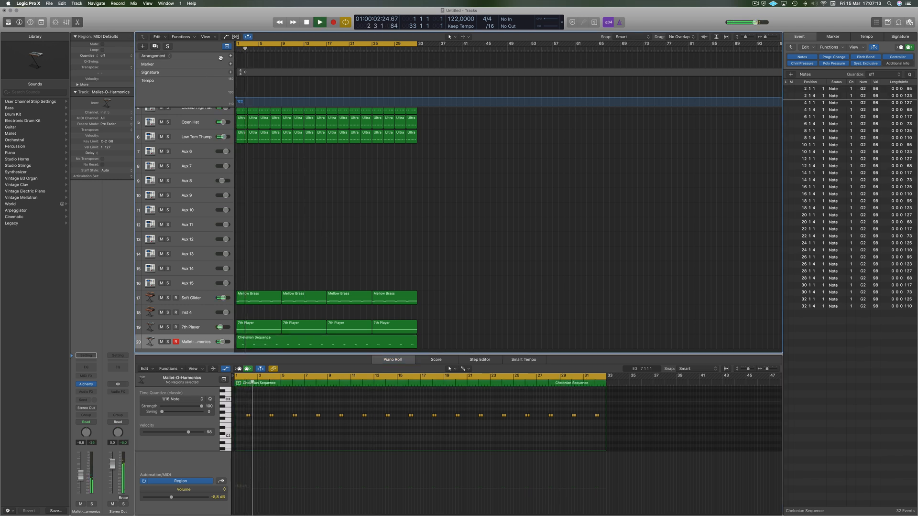
key(g)
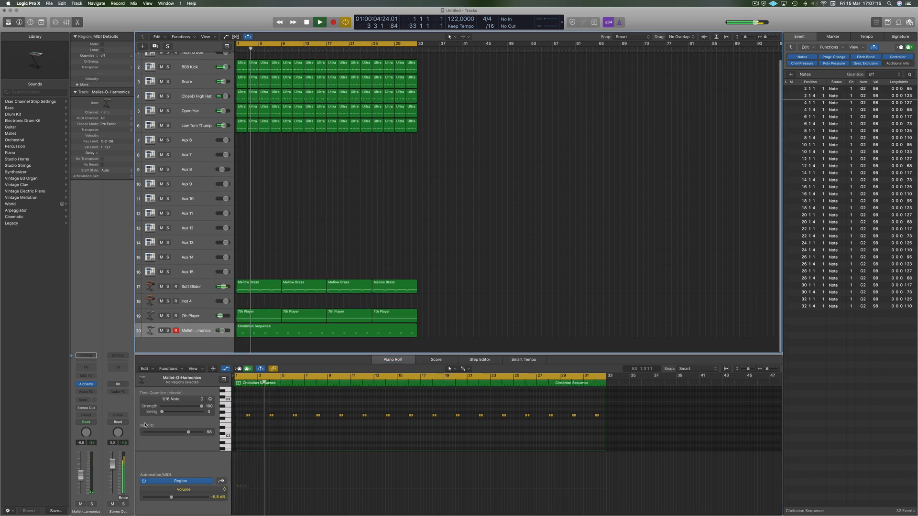
- Reopen Alchemy on track 20, audition the Deep, Effected, Dissonant, Arp 1, Arp 2 and Chords snapshots, and select Soft
click(87, 385)
click(497, 270)
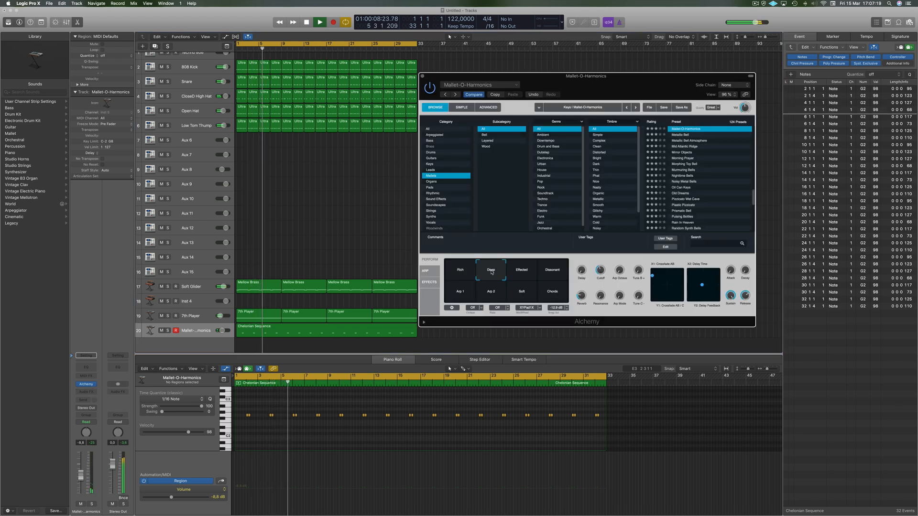
click(520, 271)
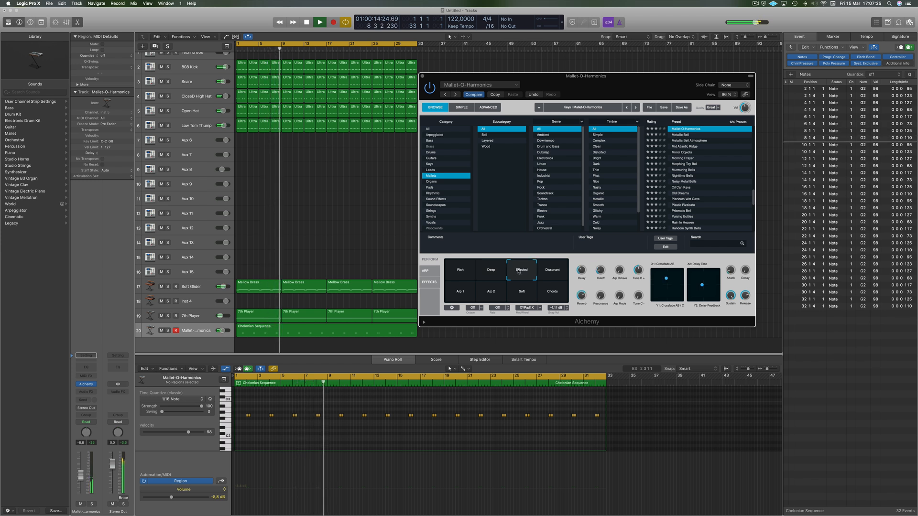
click(557, 272)
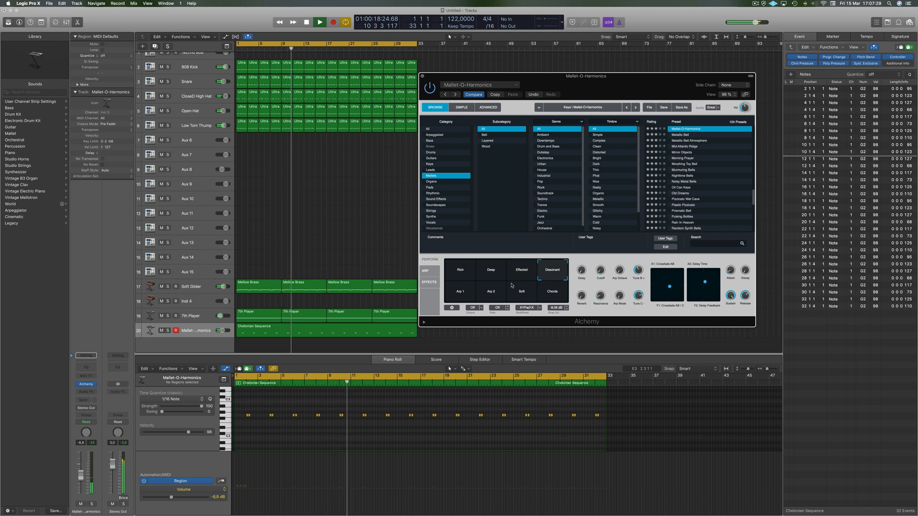
click(461, 293)
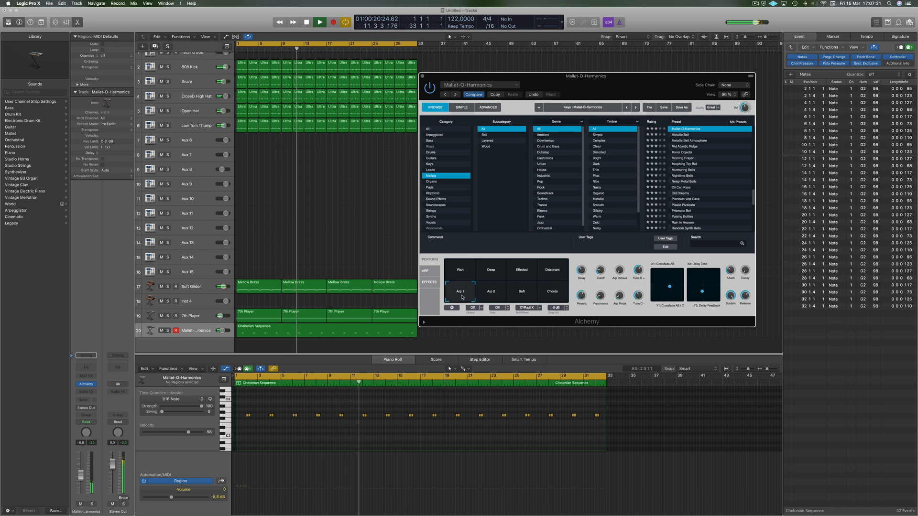
click(491, 292)
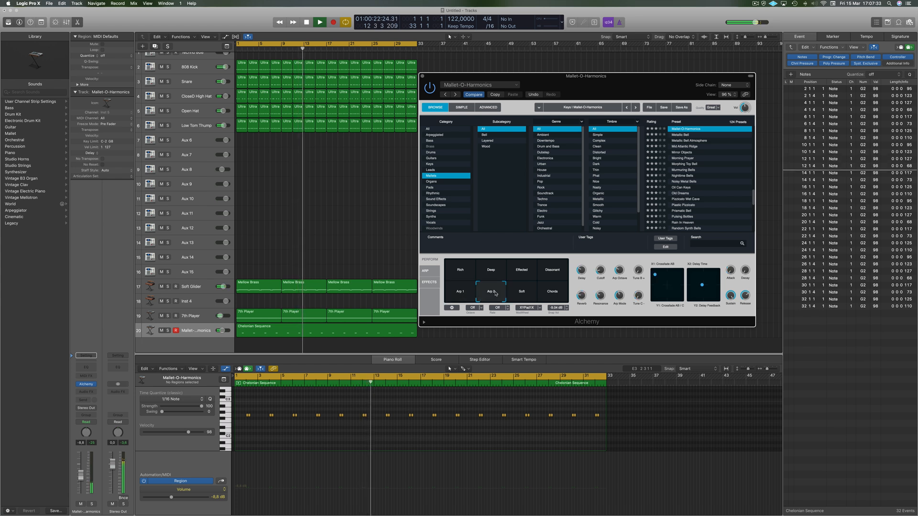
click(552, 292)
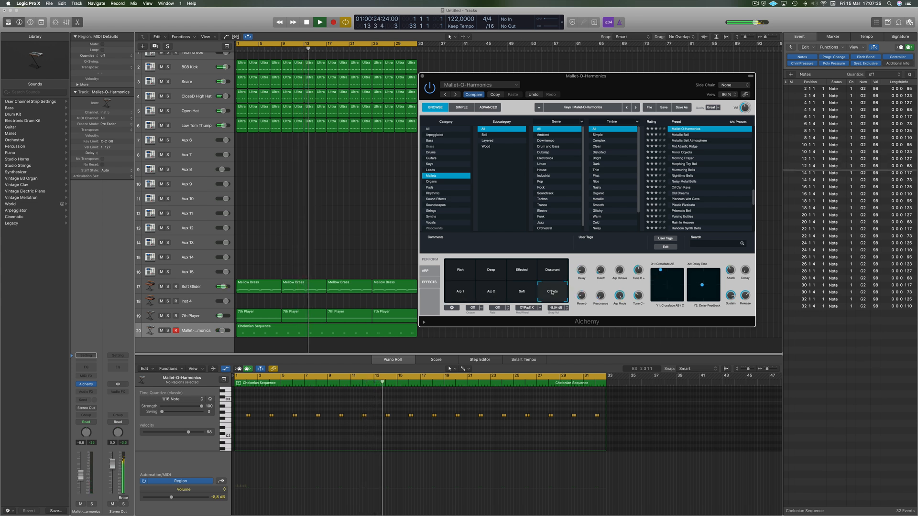
click(526, 294)
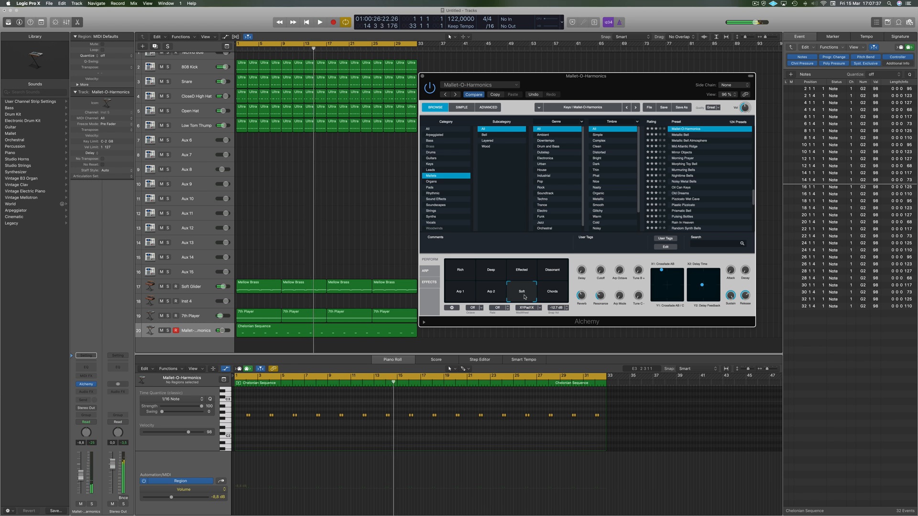
- Audition the Effected snapshot from the start, lower track 20's volume to -12.4 dB, and load the Morning Prayer preset
key(Return)
click(532, 275)
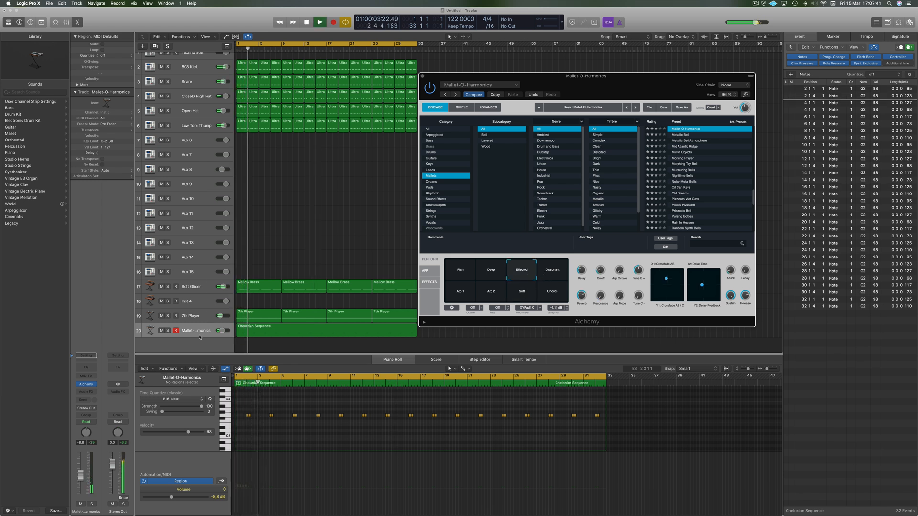
click(259, 328)
drag(81, 471, 81, 480)
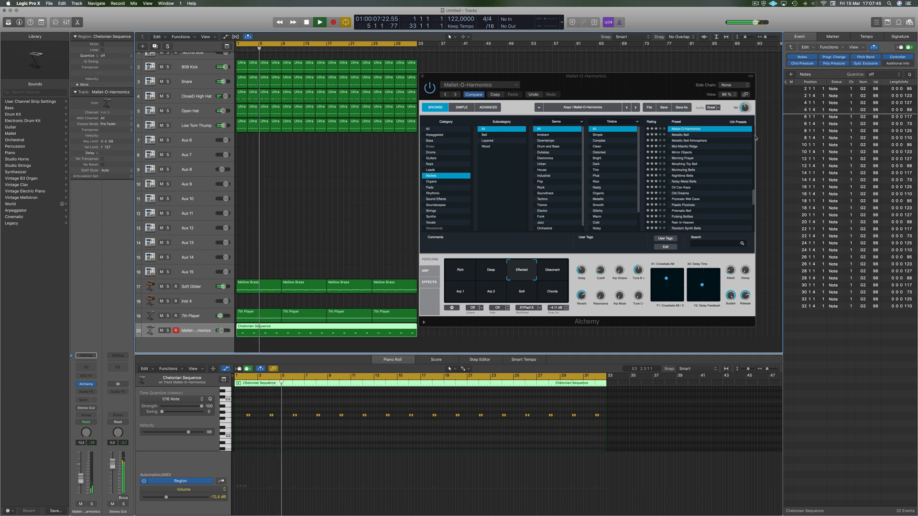
click(688, 159)
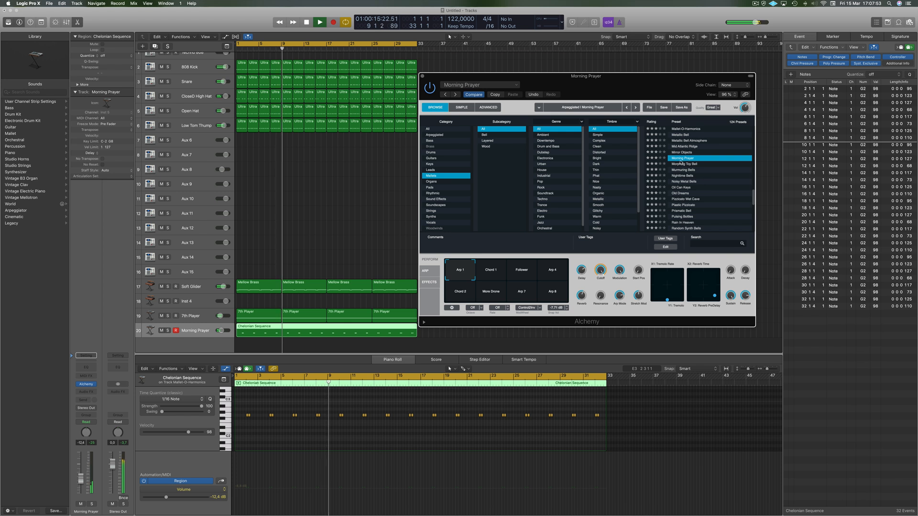
click(84, 399)
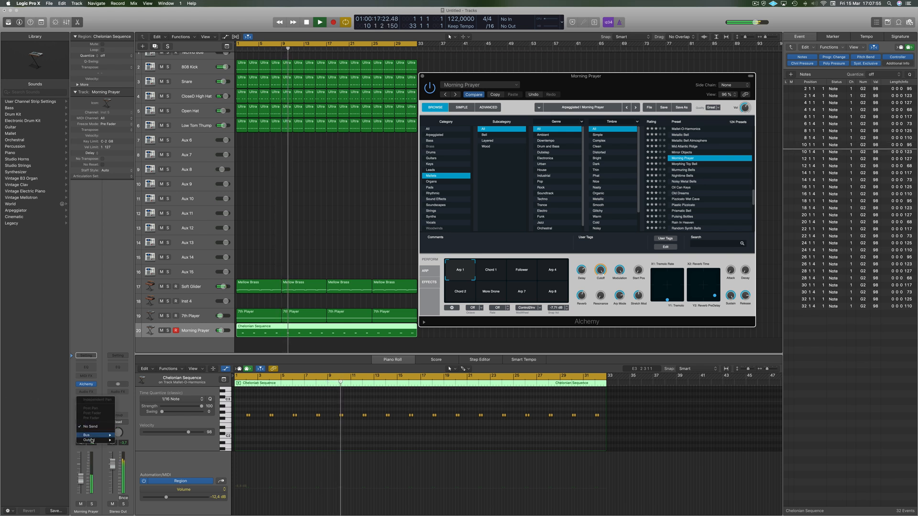
mouse_move(94, 442)
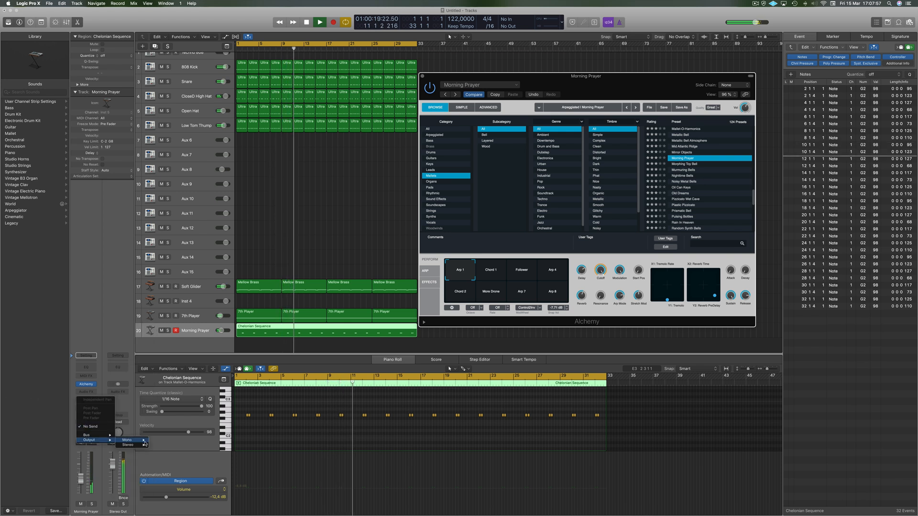
mouse_move(131, 446)
click(86, 392)
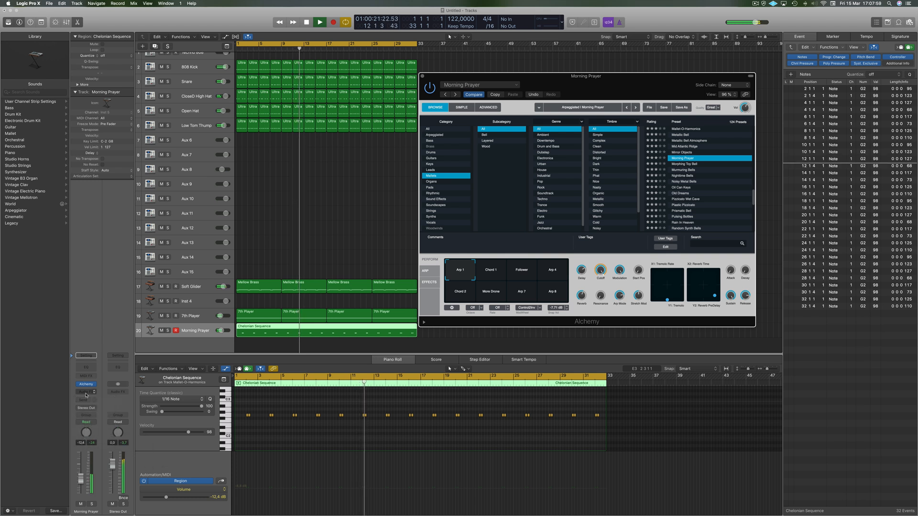
click(86, 392)
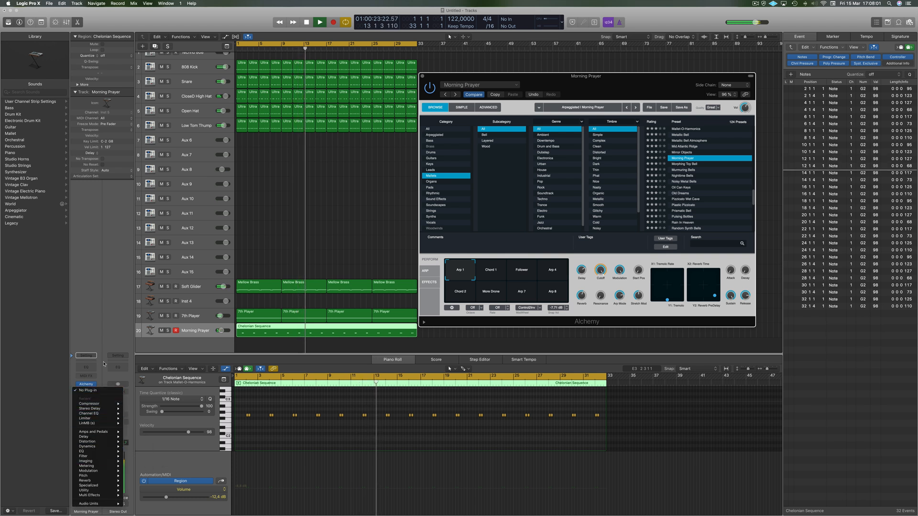
click(86, 390)
- Add a send to Bus 1 on track 20 and raise its level to about -4.1 dB
click(86, 401)
mouse_move(96, 436)
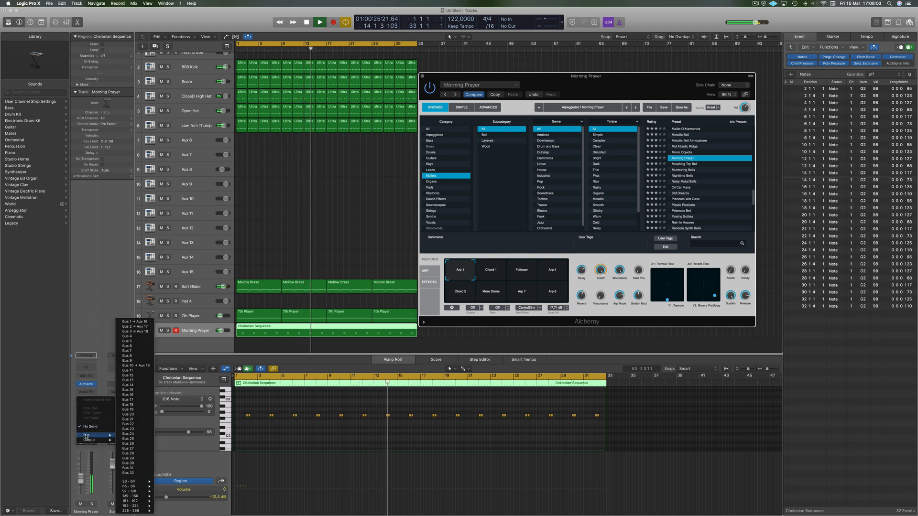
click(139, 322)
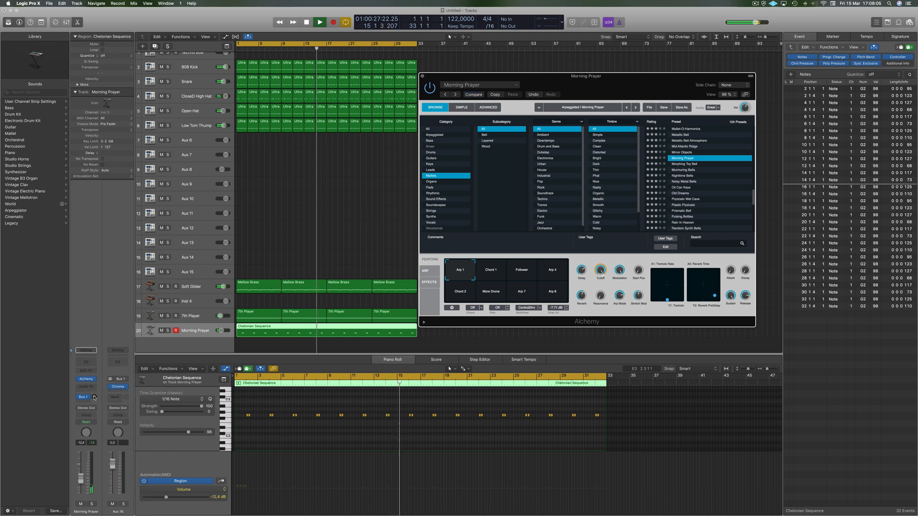
drag(96, 379, 96, 365)
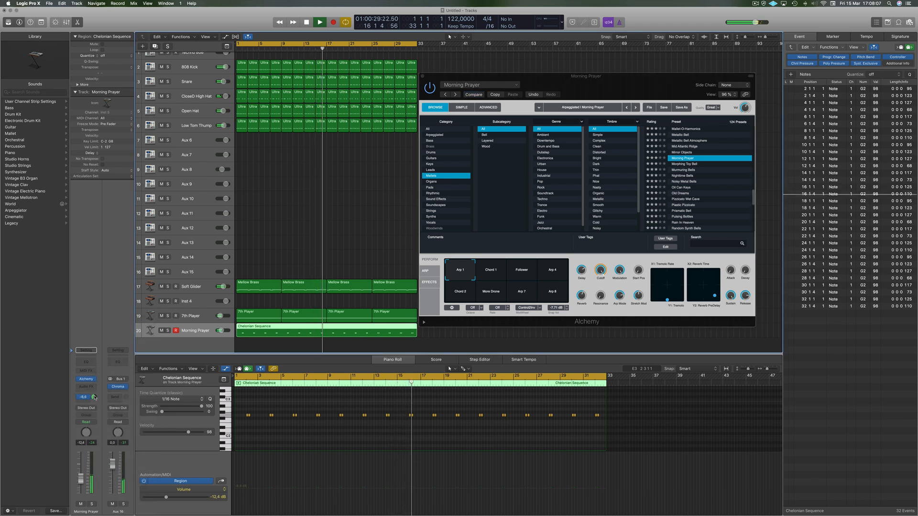
- Add a second send to Bus 2 on track 20 and raise its level to about -5.4 dB
click(84, 398)
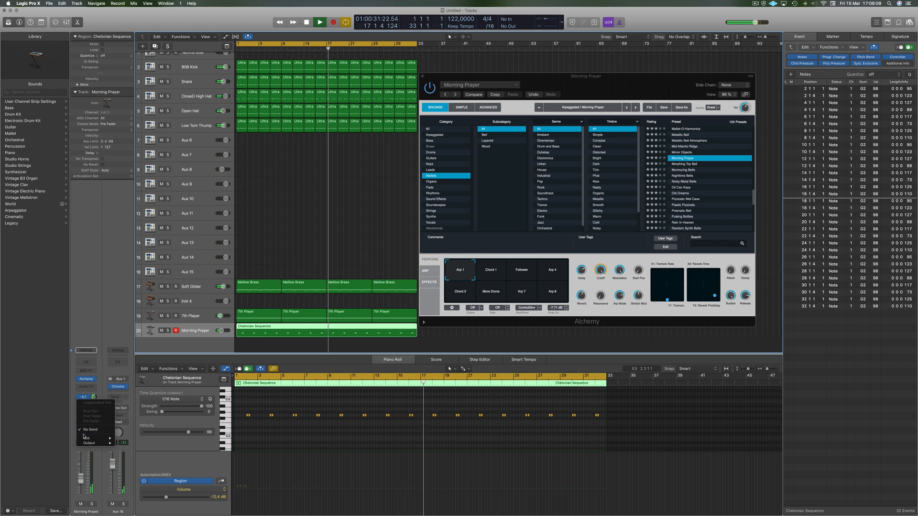
mouse_move(96, 438)
click(136, 326)
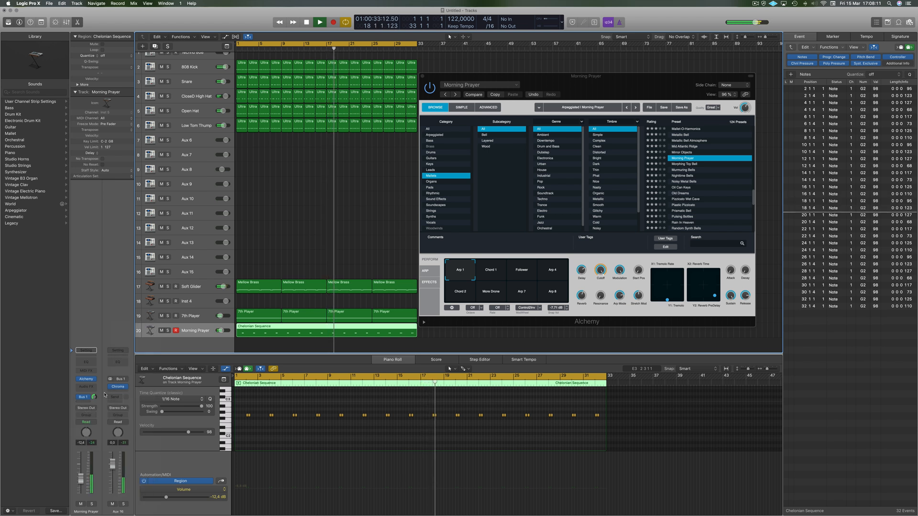
drag(96, 397, 100, 365)
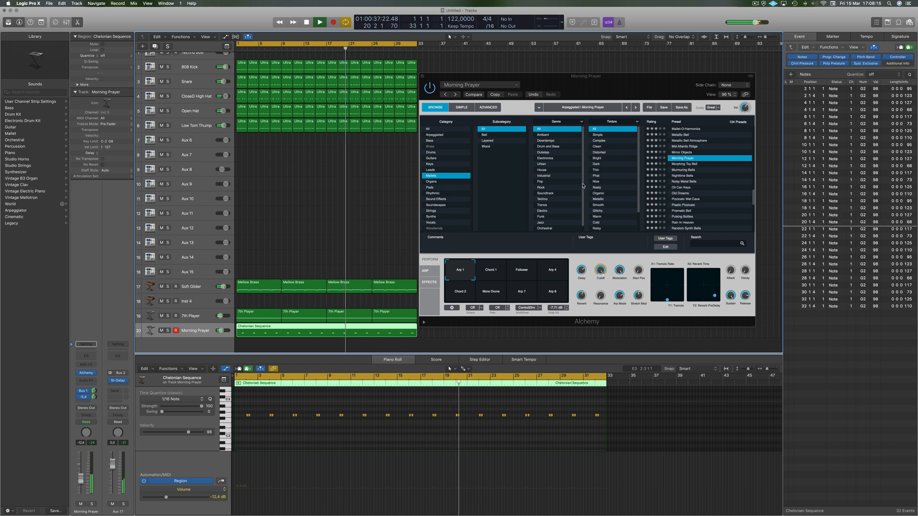
- Select all notes of the Chelonian Sequence region and transpose them up two semitones to A2
click(365, 416)
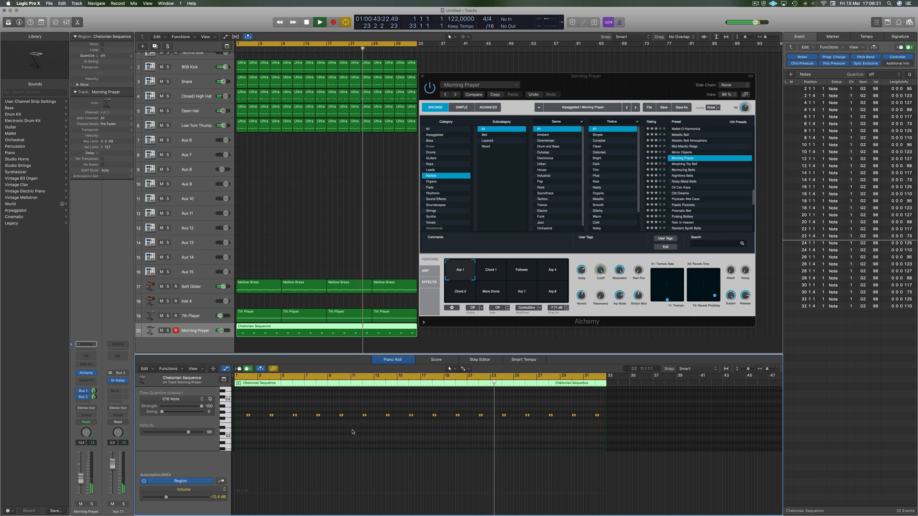
key(super+a)
key(alt+Up)
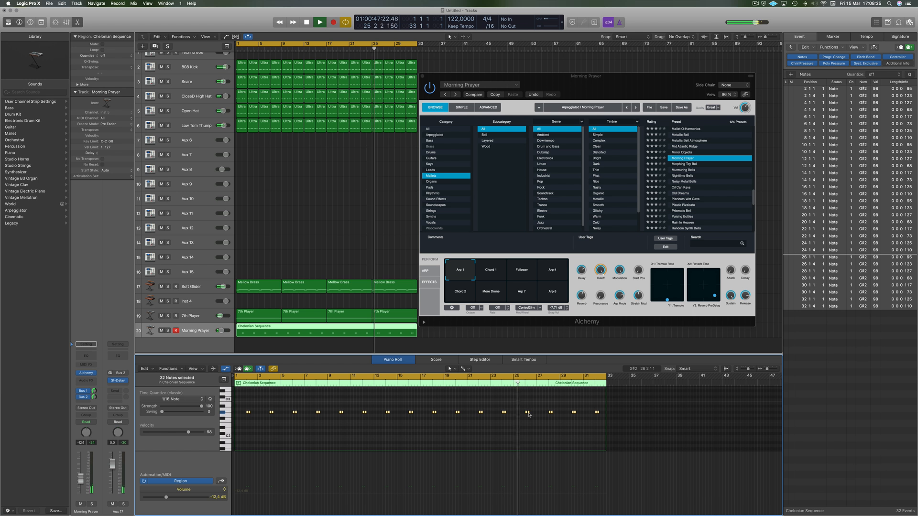
key(alt+Up)
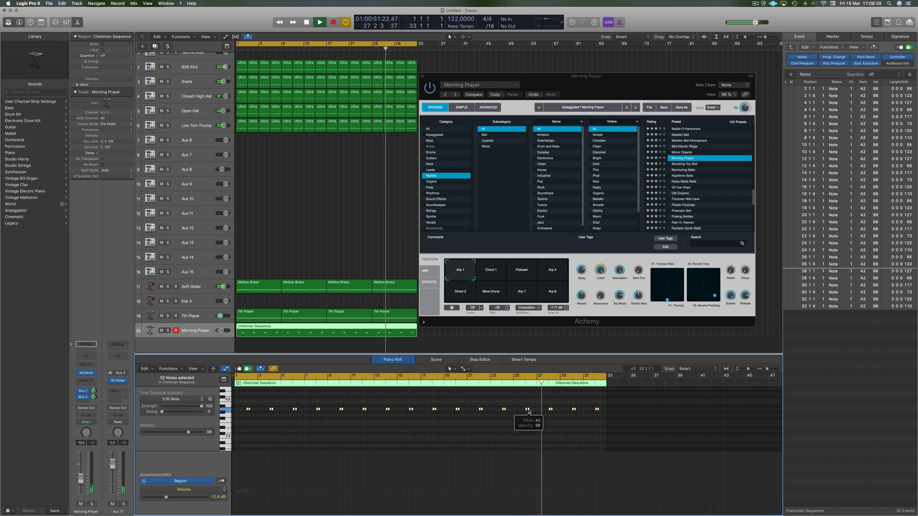
scroll(483, 422, down, 2)
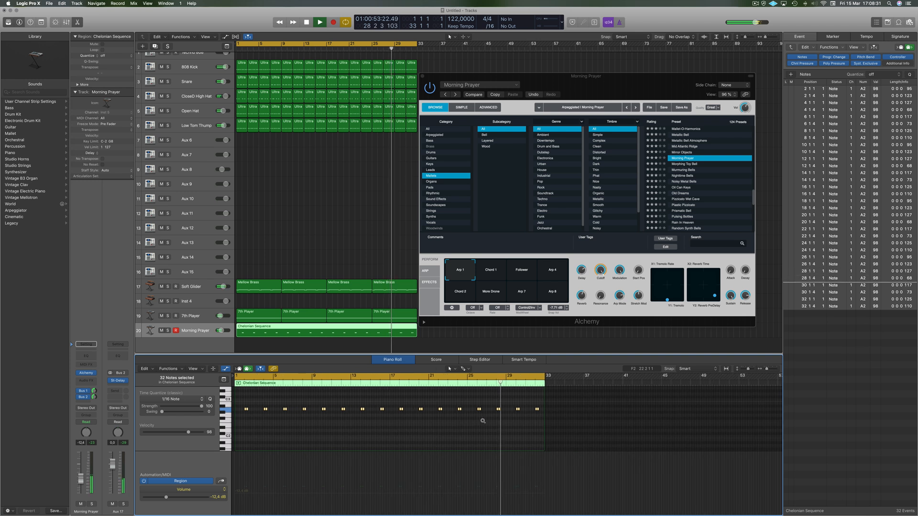
- Audition the Plastic Pizzicato, Pulsing Bottles, Random Synth Bells, Amphibian and Bamboo Slurp presets on track 20
click(691, 204)
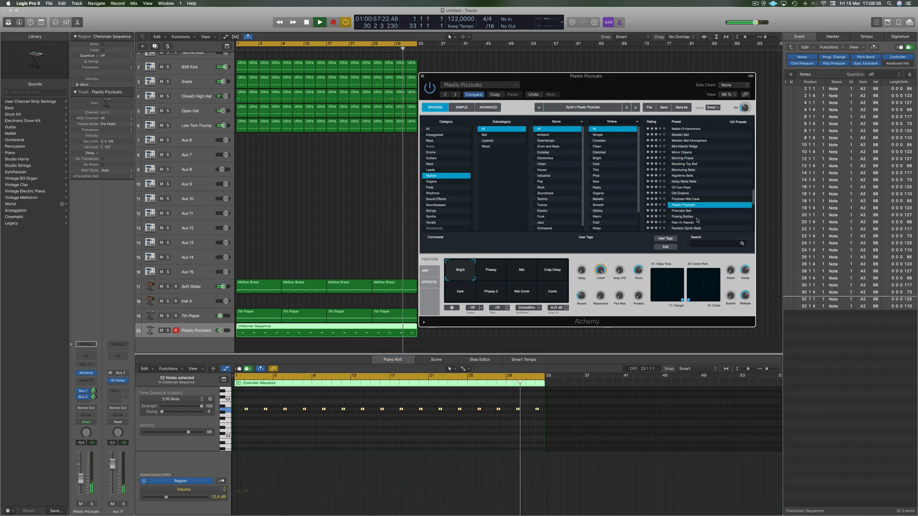
click(685, 217)
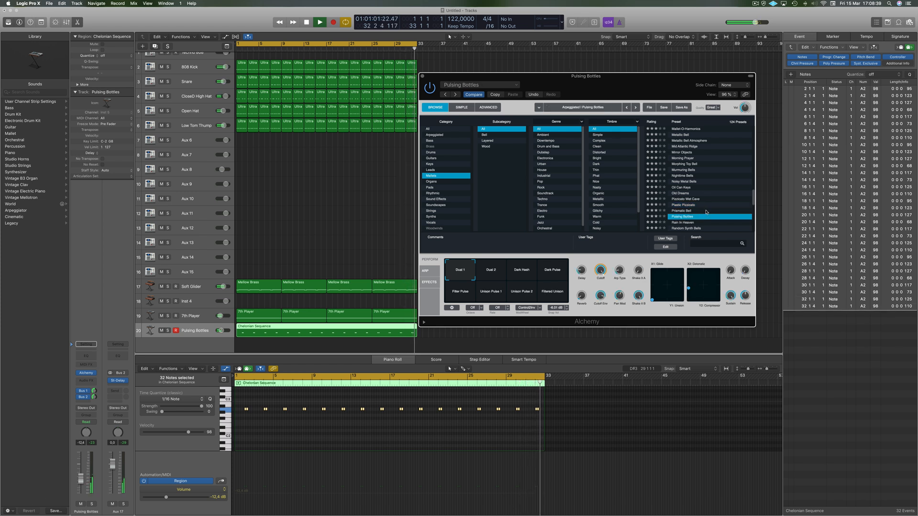
click(705, 228)
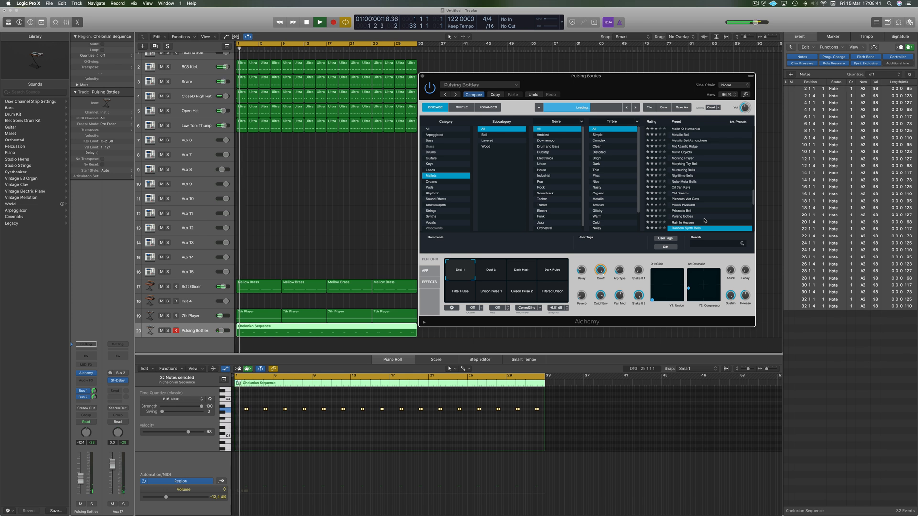
scroll(706, 206, up, 4)
scroll(705, 196, up, 5)
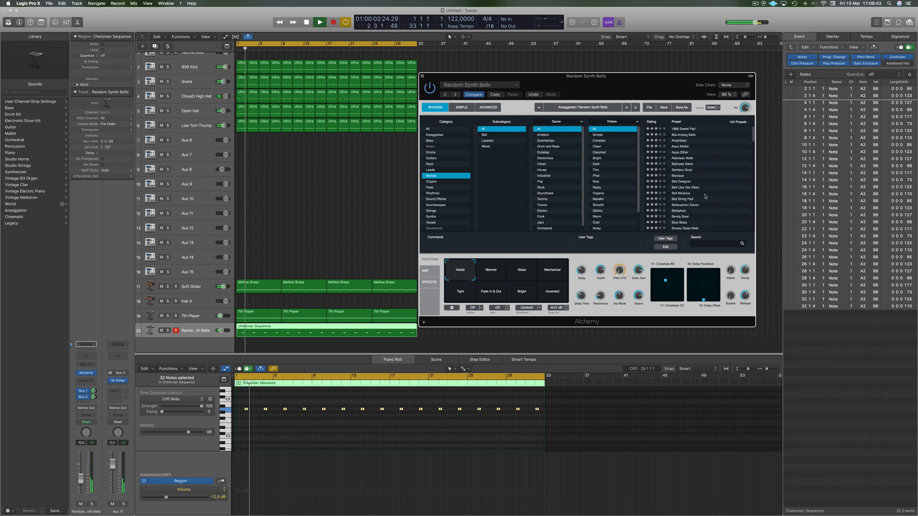
click(679, 141)
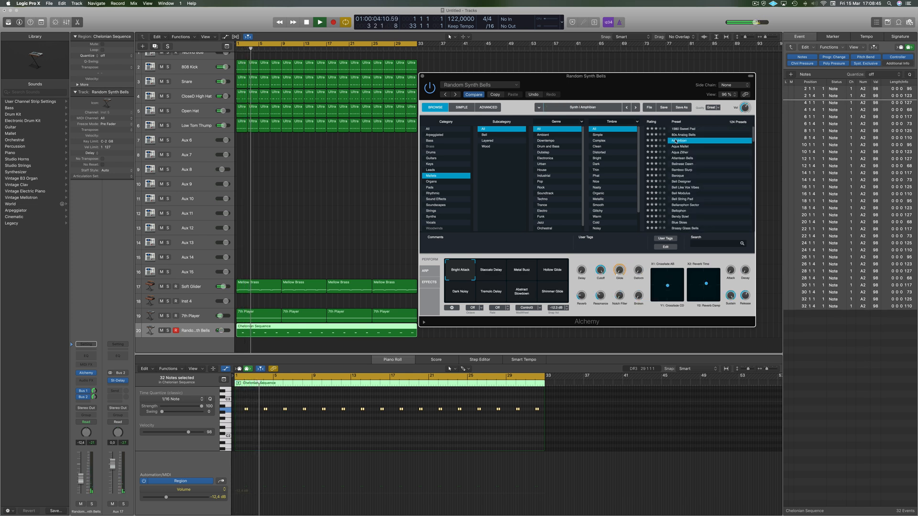
click(691, 169)
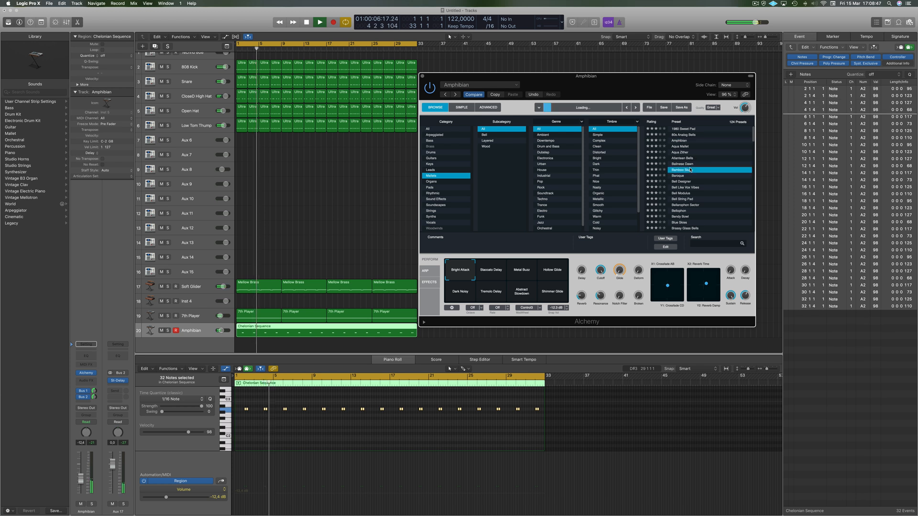
scroll(721, 185, down, 1)
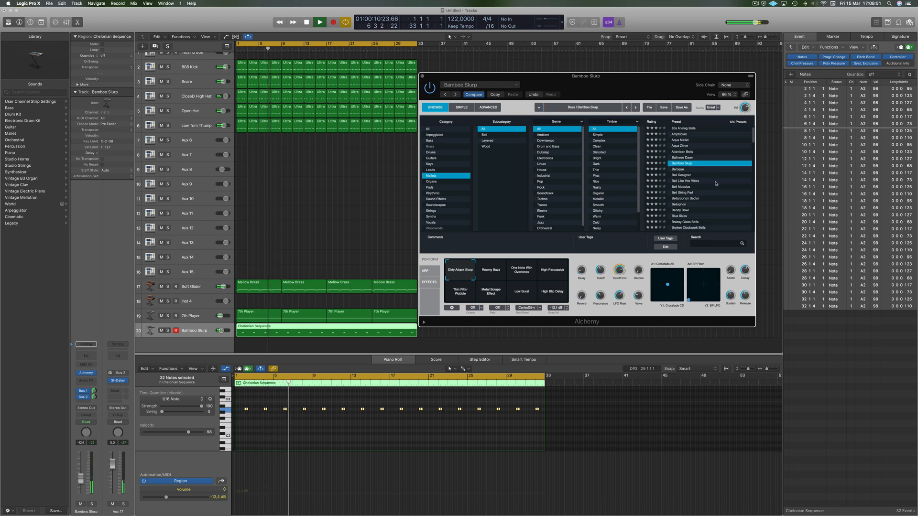
- Try the Bellophon and Bendy Bowl presets on track 20, lowering the track's volume to -16.8 dB
click(686, 205)
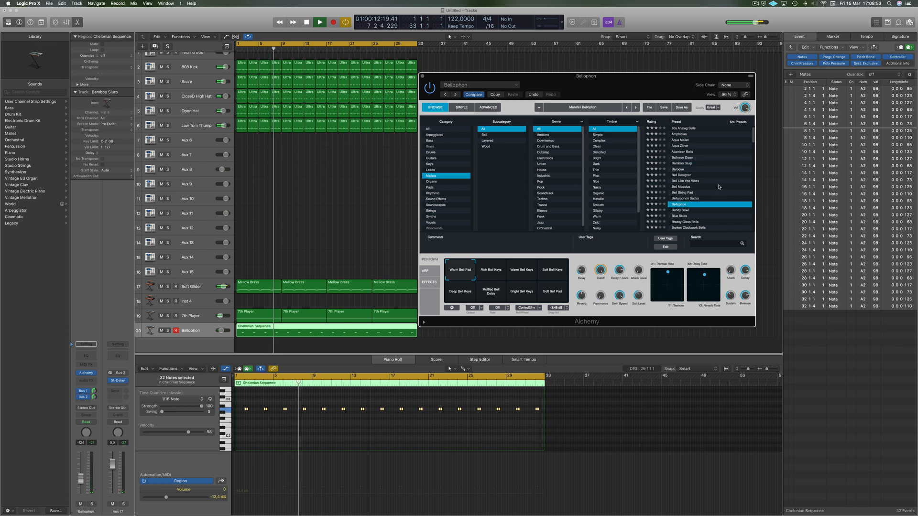
scroll(718, 189, down, 3)
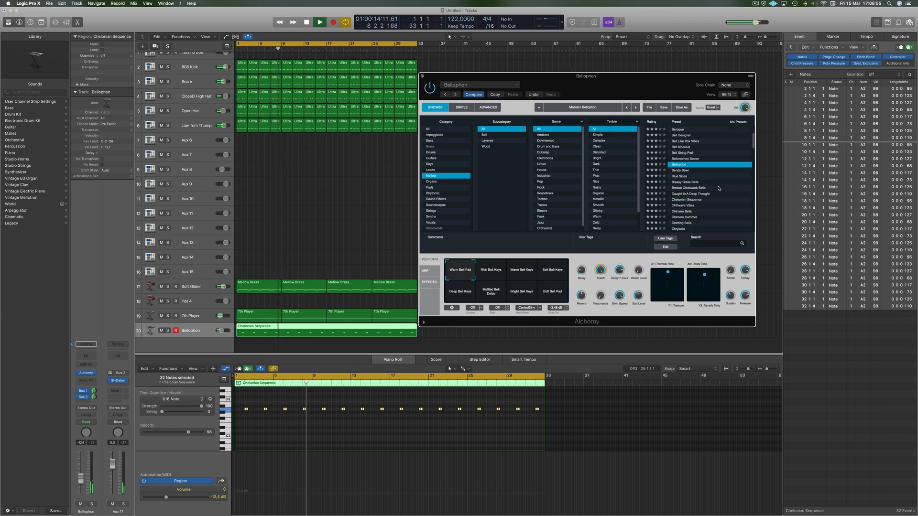
click(681, 170)
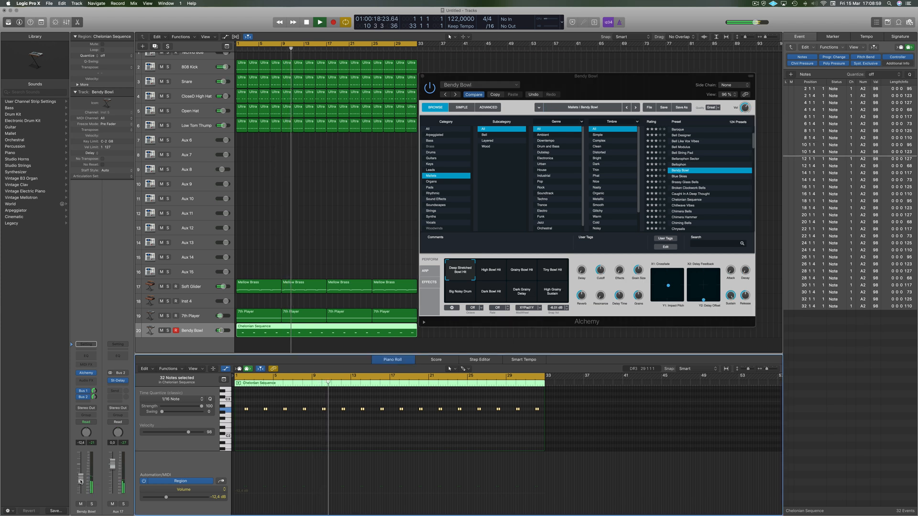
drag(80, 481, 80, 487)
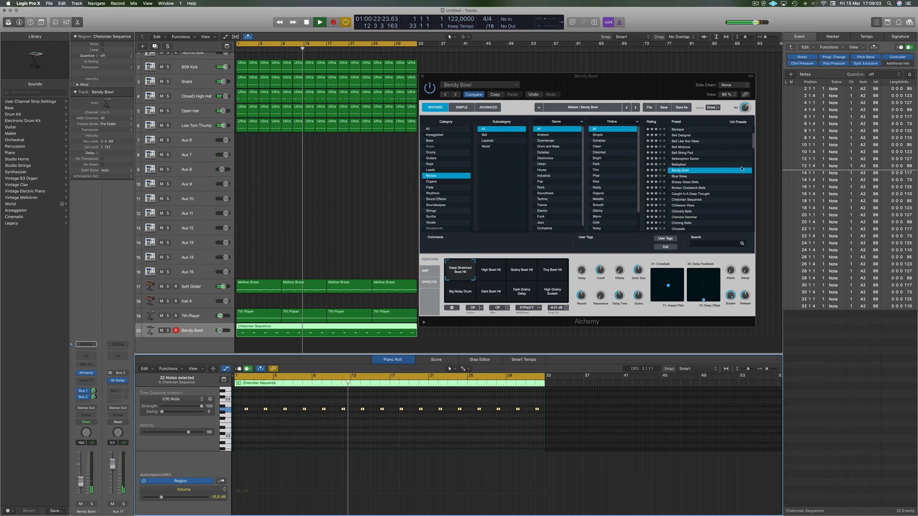
- Audition the Caught In A Deep Thought and Chelonian Sequence presets on track 20
click(683, 194)
click(683, 195)
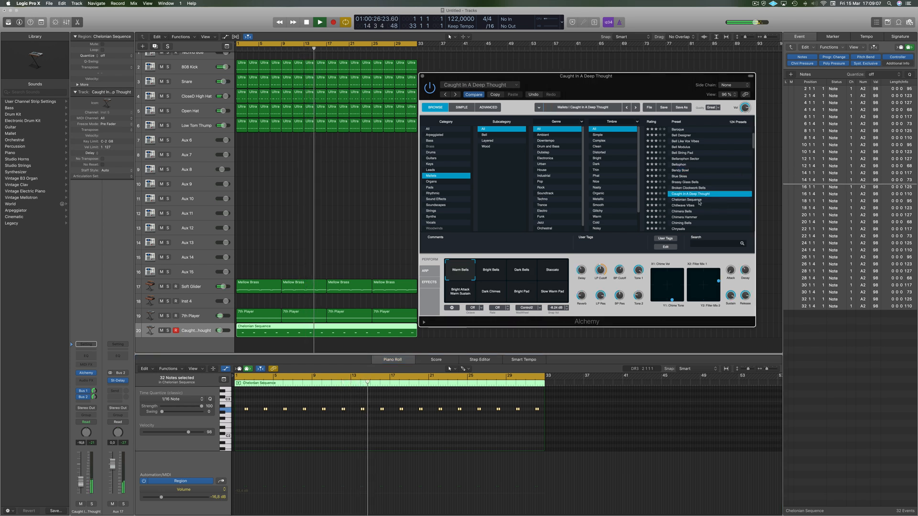
key(Down)
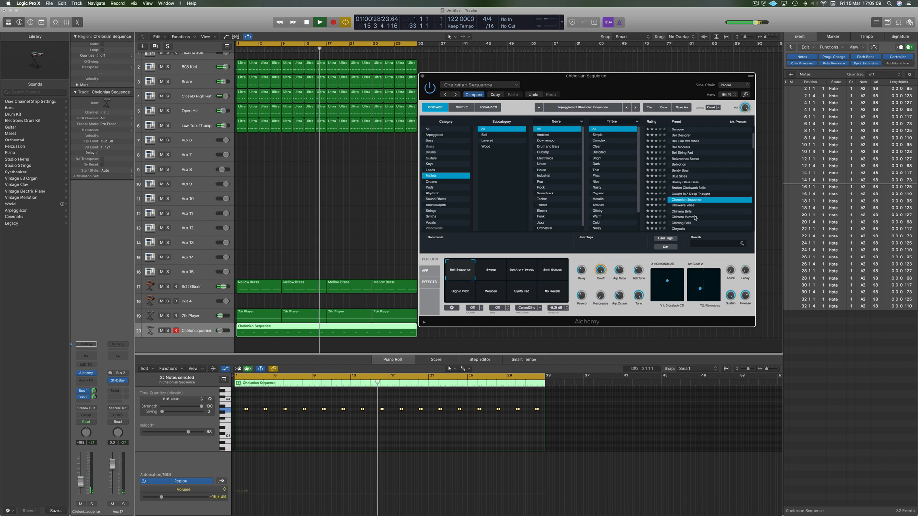
- Load the Chillwave Vibes preset on track 20 and raise the track's volume to -8.8 dB
scroll(688, 191, down, 1)
click(682, 190)
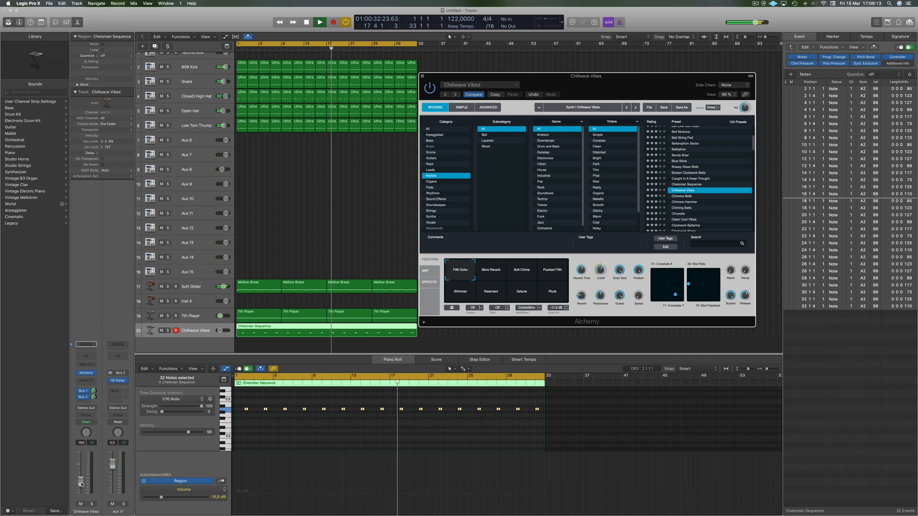
drag(82, 484, 77, 480)
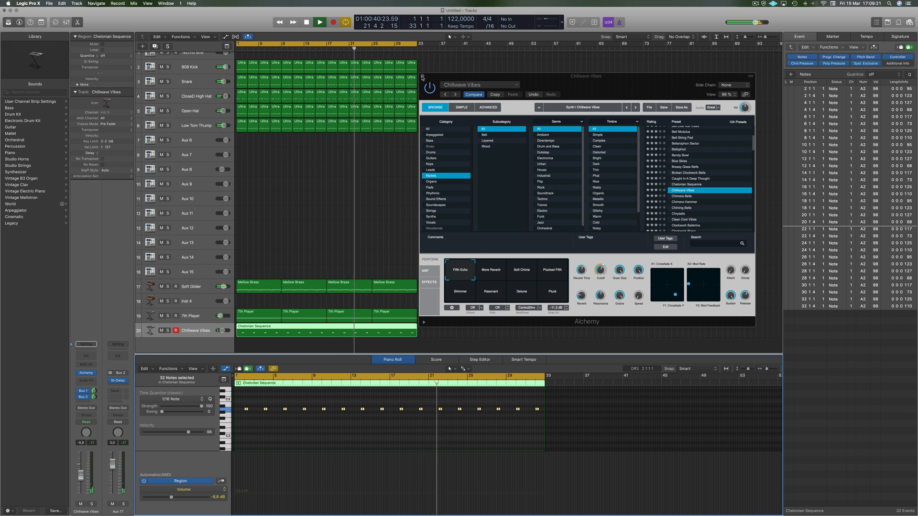
- Close the Alchemy window and reselect track 20 with its region during playback
click(422, 77)
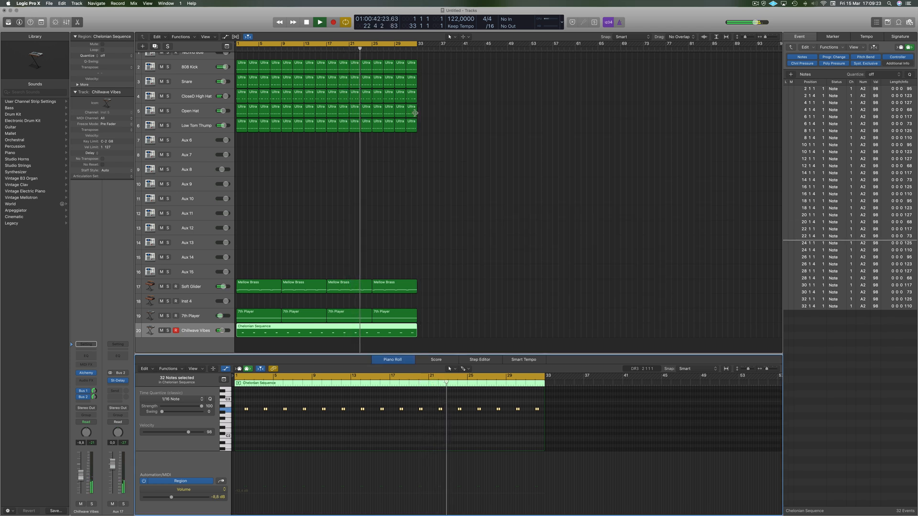
click(309, 212)
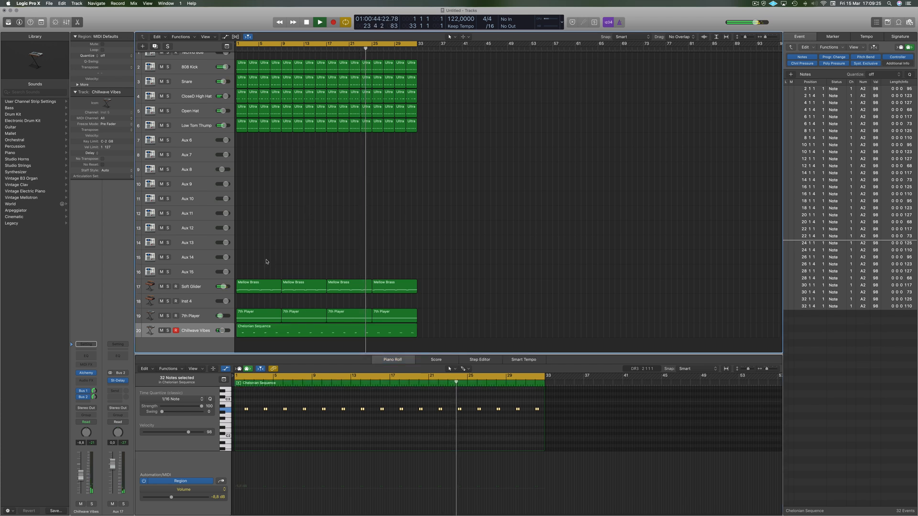
click(190, 334)
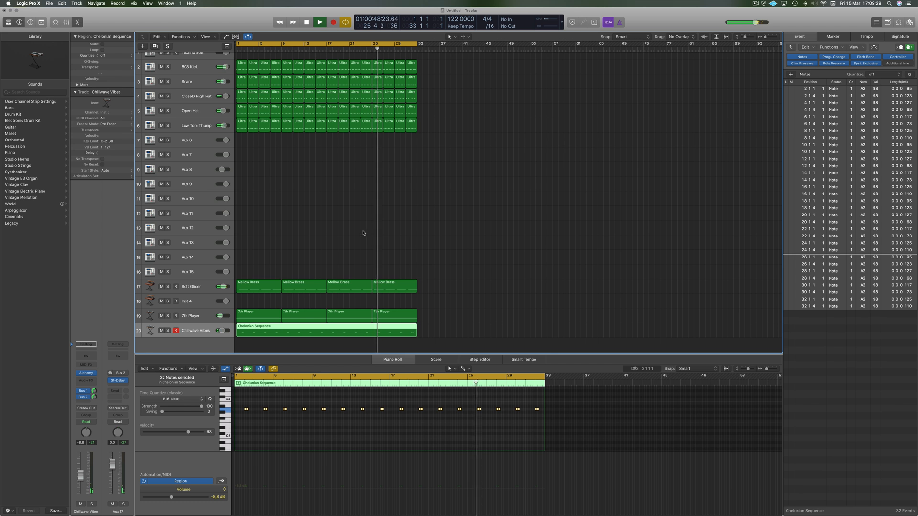
- Replay the loop from its start several times and set the Open Hat track's volume to -7.8 dB
key(space)
key(Return)
key(space)
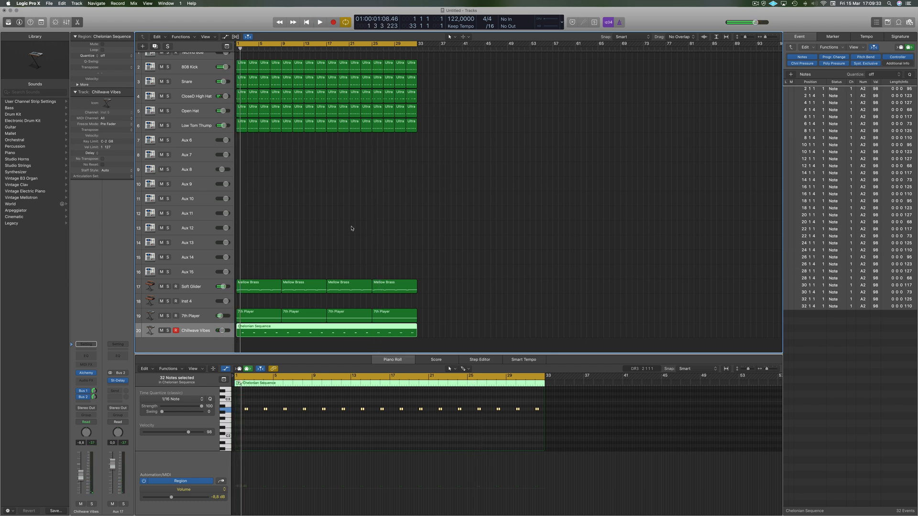
key(Return)
key(space)
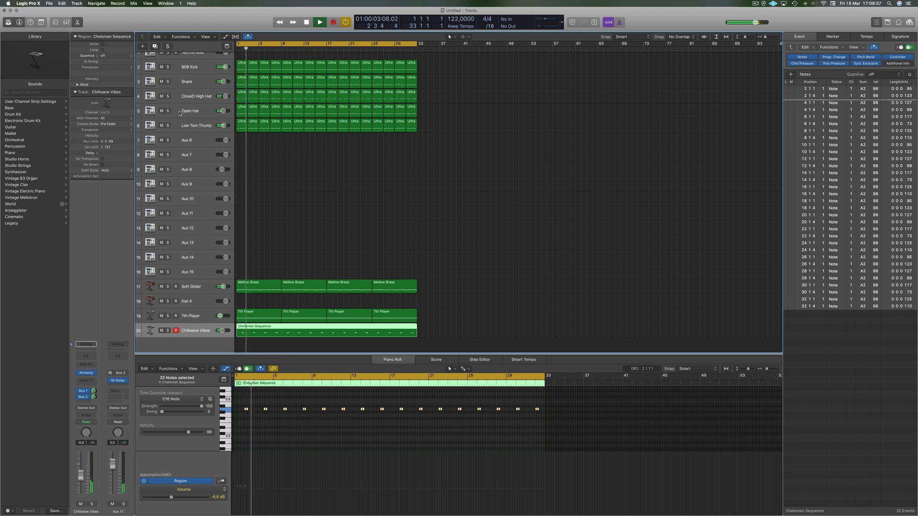
key(Return)
key(space)
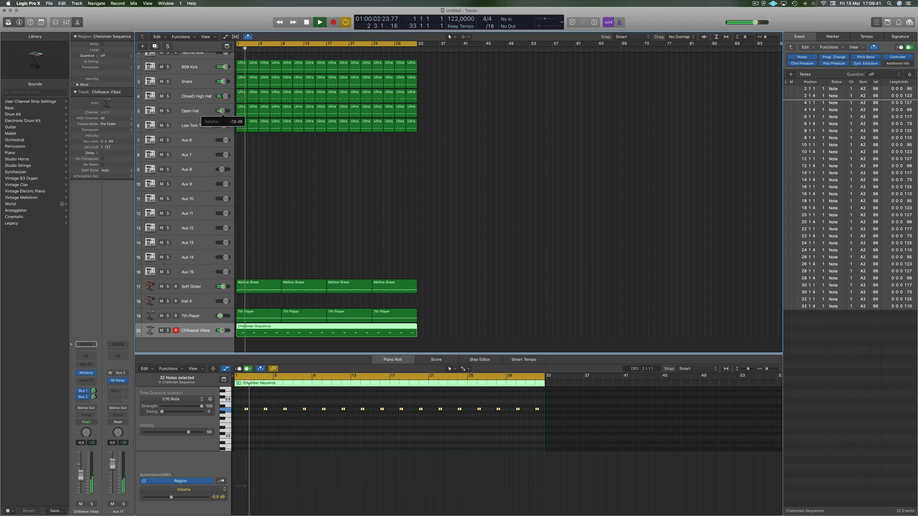
- Add a Channel EQ to the 7th Player track and set its low cut to 156 Hz
click(313, 205)
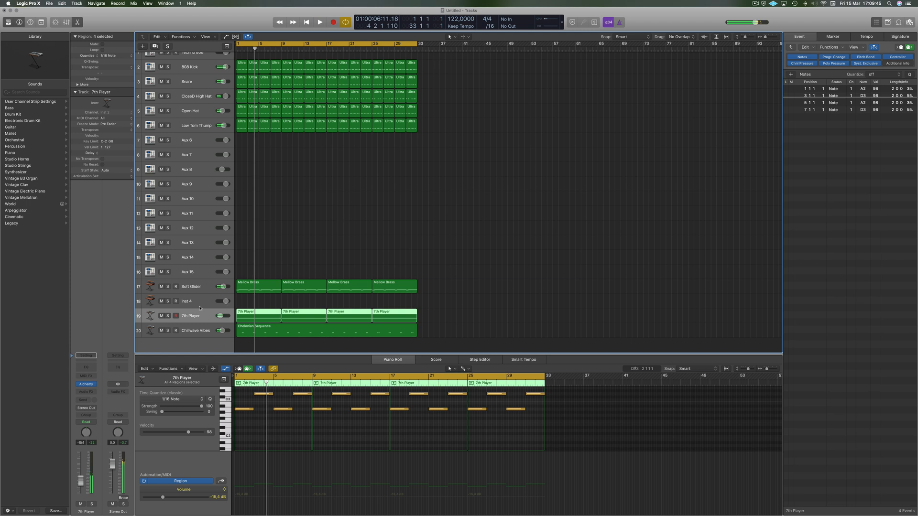
click(81, 371)
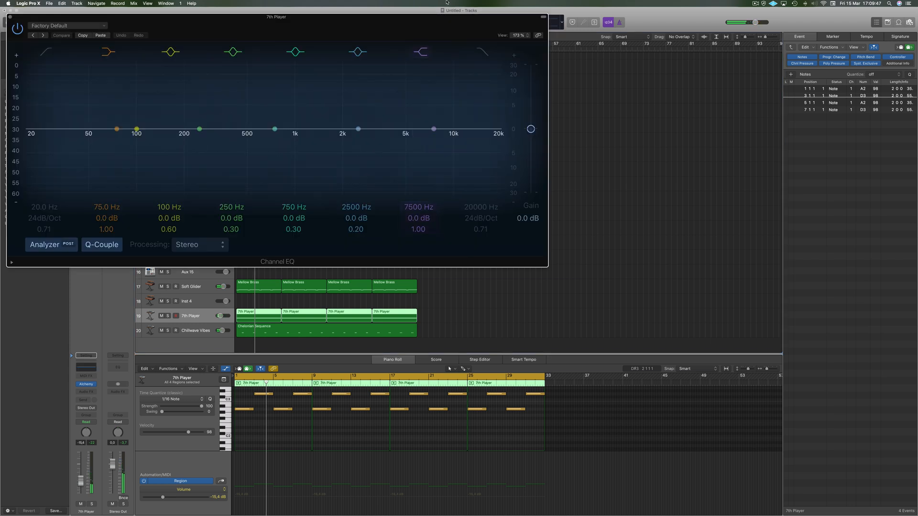
drag(371, 23, 661, 24)
key(space)
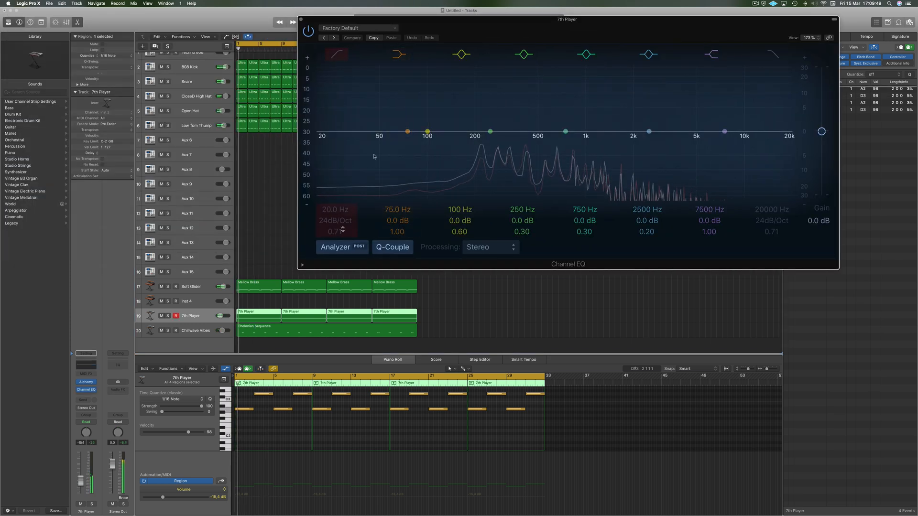
click(336, 54)
drag(319, 147, 458, 148)
key(space)
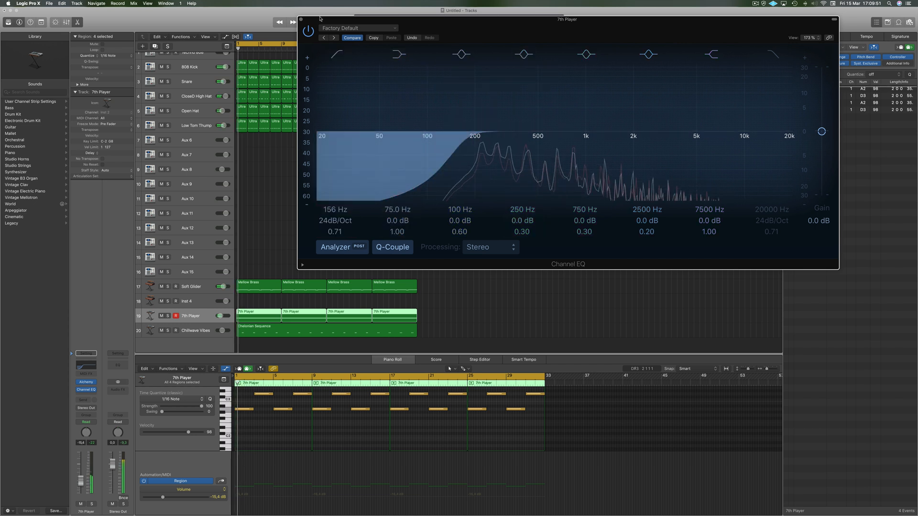
- Enable the 7th Player EQ's high cut at 20000 Hz with a 48 dB/Oct slope
drag(450, 19, 302, 39)
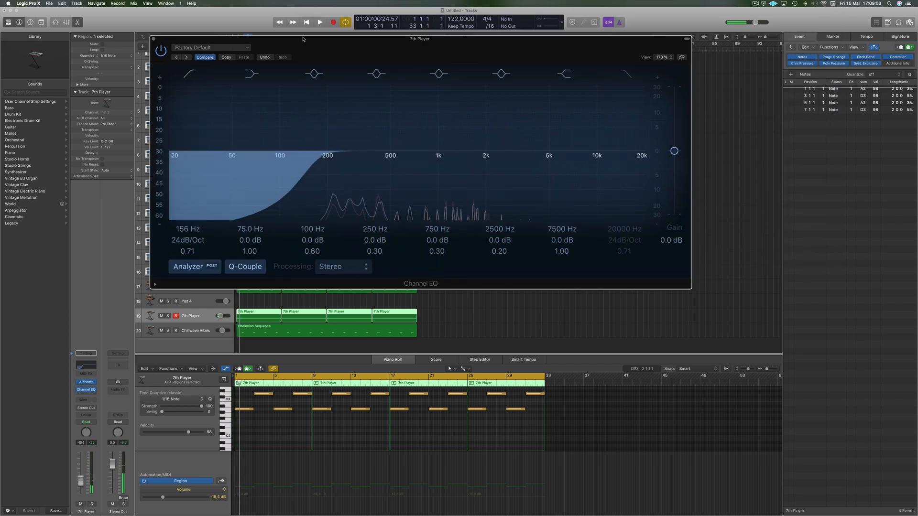
key(space)
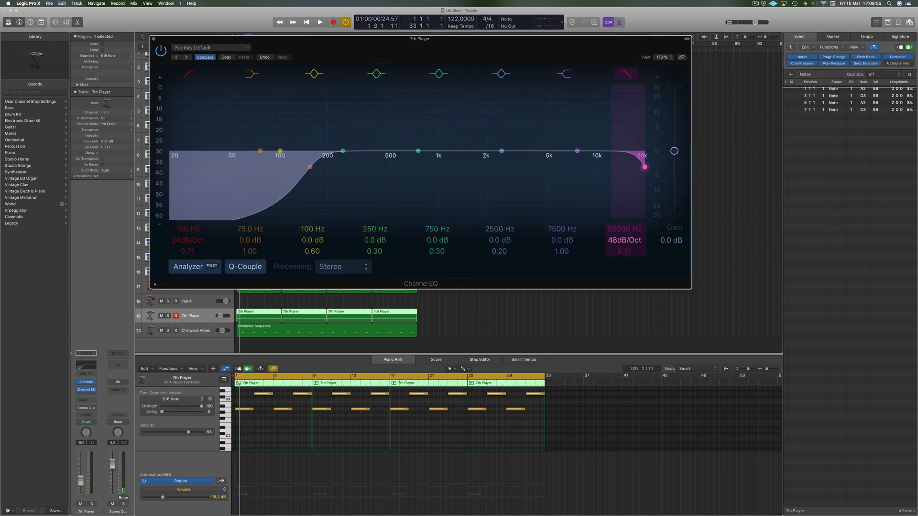
drag(422, 40, 586, 34)
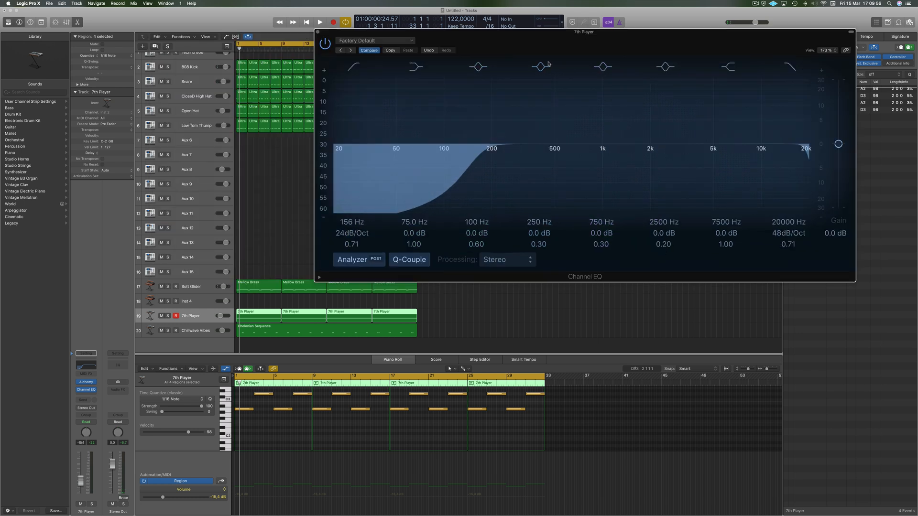
- Switch the 7th Player track to Touch automation, touch the EQ's high cut frequency during playback, and close the EQ
click(95, 422)
click(89, 427)
key(space)
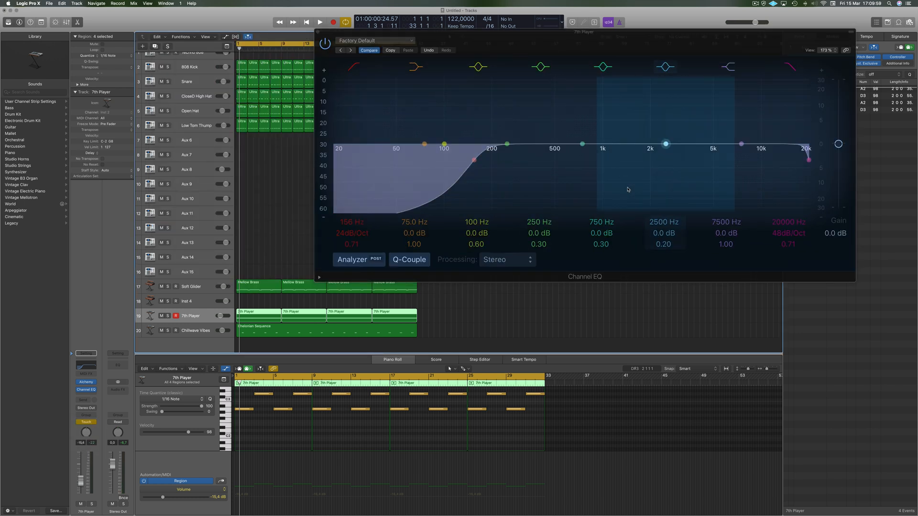
click(790, 222)
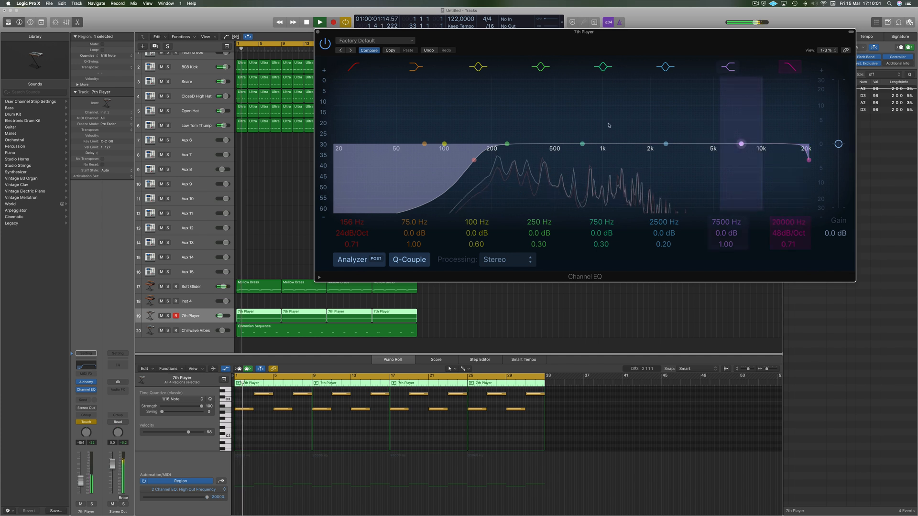
click(317, 32)
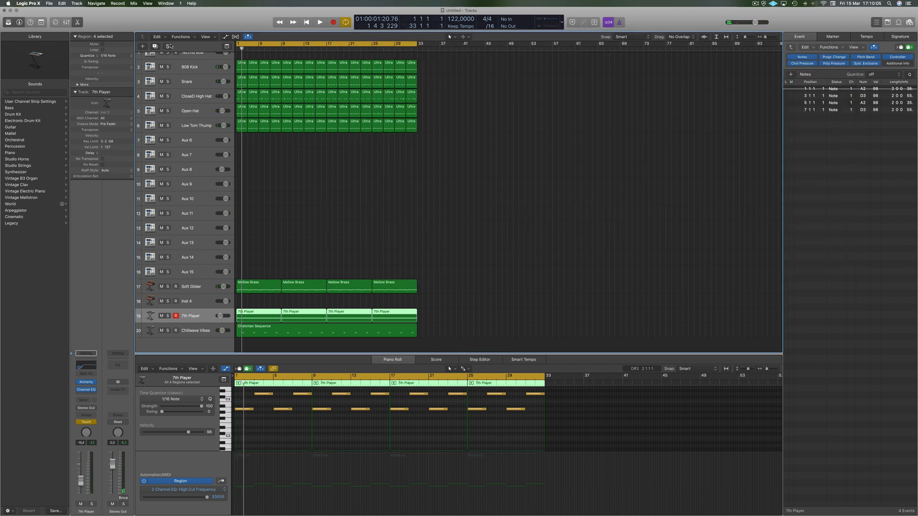
- Turn on Track Zoom and track automation, and display the High Cut Frequency parameter on the 7th Player track
key(ctrl+alt+super+t)
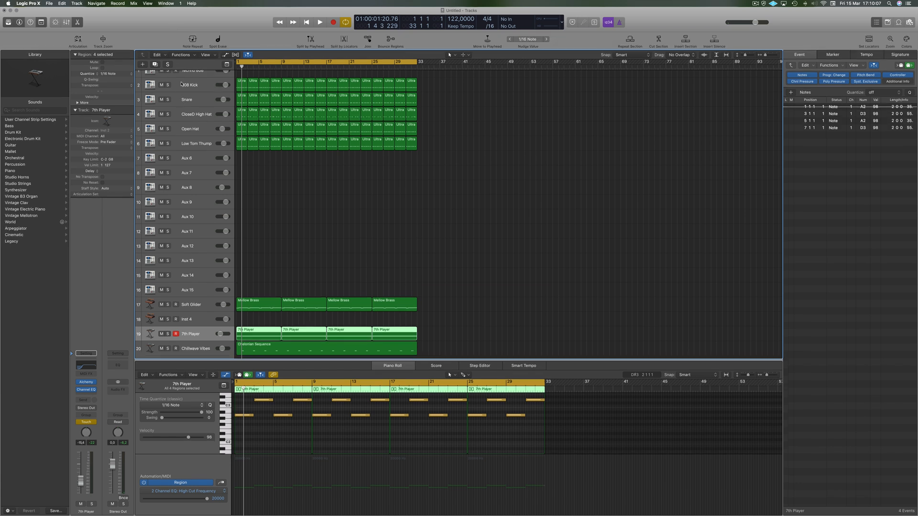
click(102, 41)
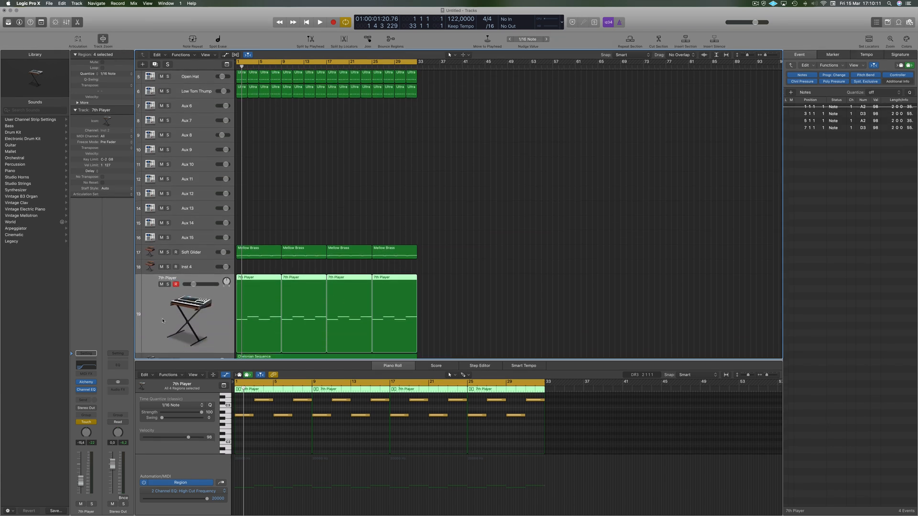
key(a)
scroll(335, 215, down, 1)
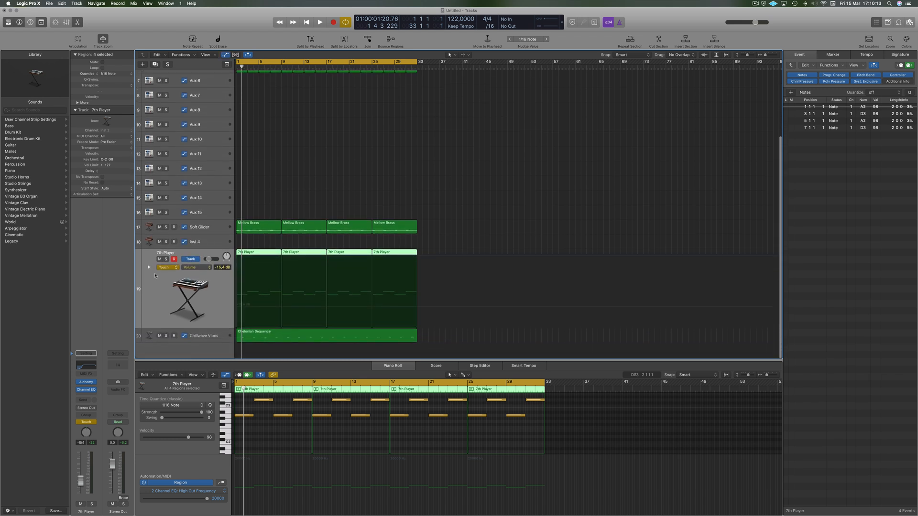
click(188, 270)
click(223, 330)
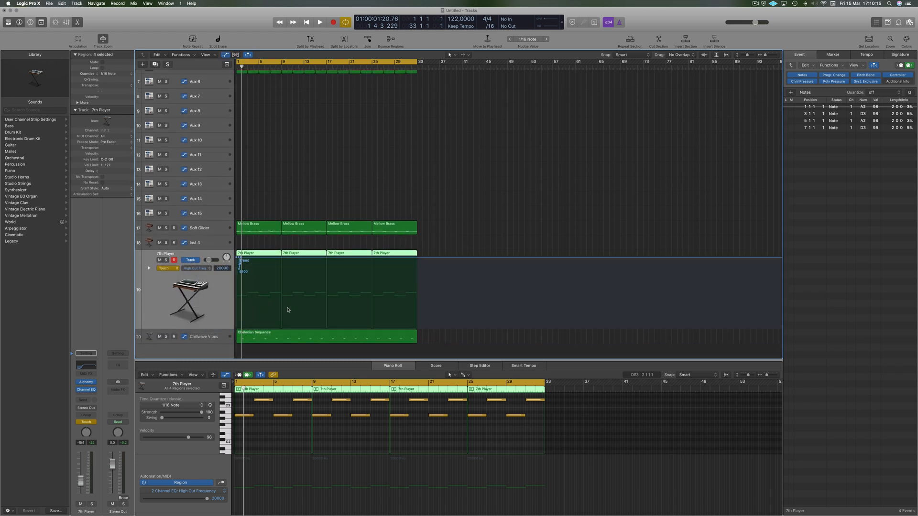
- Draw 7th Player's High Cut Frequency automation from 20000 Hz at bar 1, dipping at bar 17 and returning to 20000 Hz at bar 33
click(243, 260)
key(Return)
key(space)
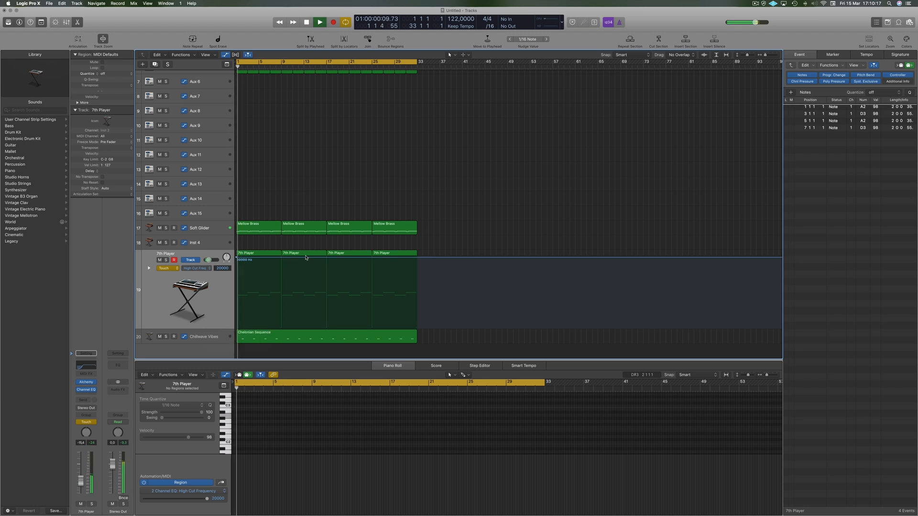
click(325, 258)
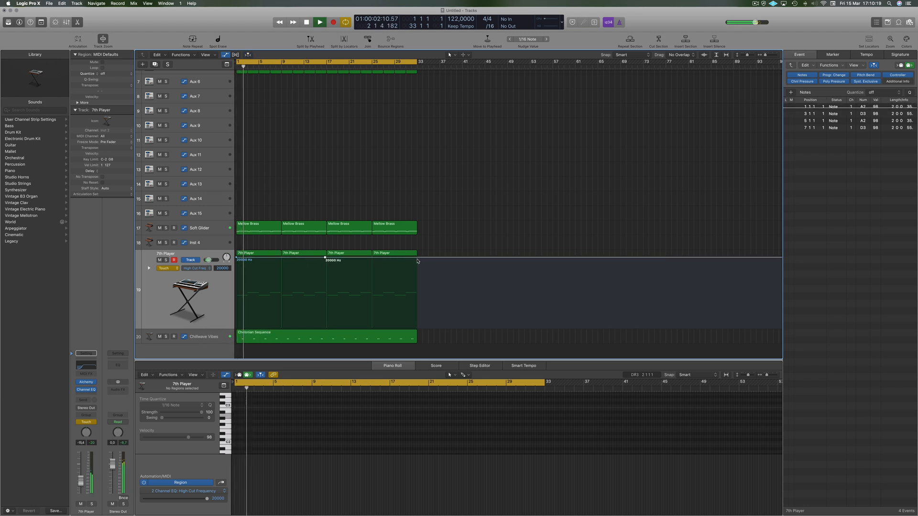
click(419, 258)
drag(323, 259, 328, 277)
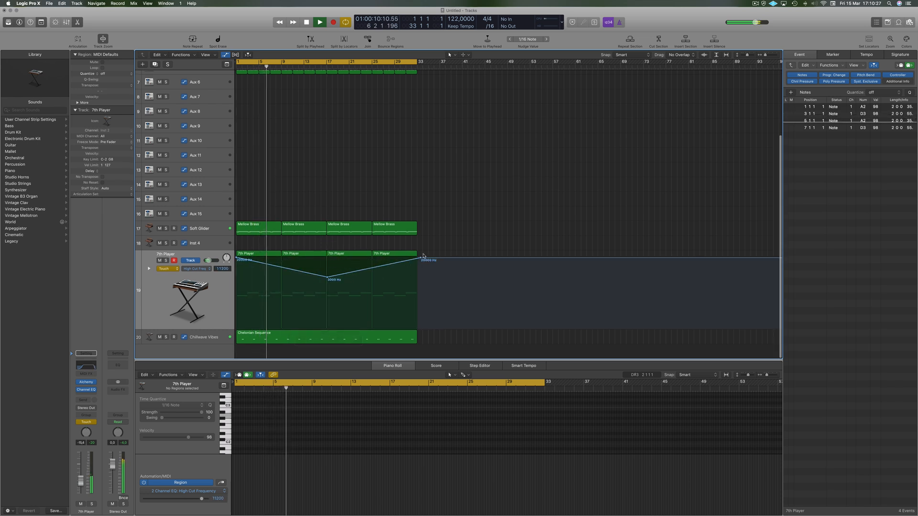
drag(420, 260, 418, 259)
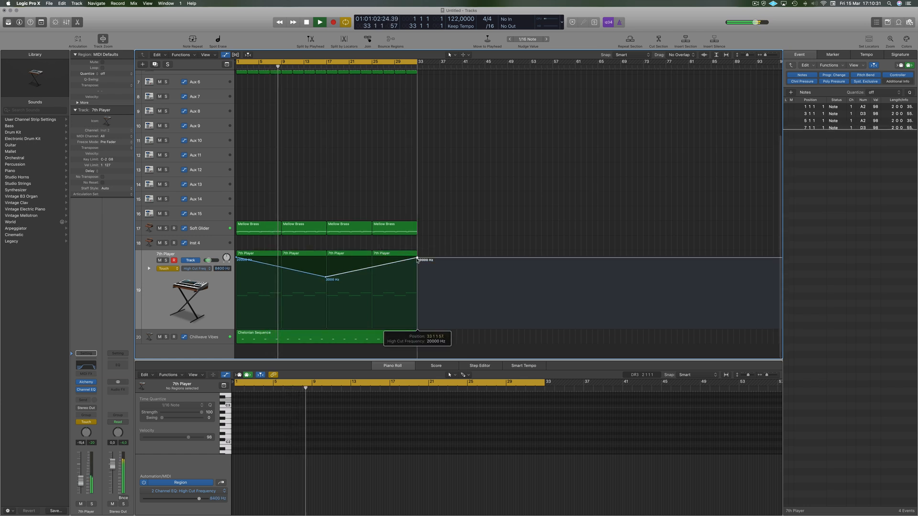
- Add a Channel EQ to the Chillwave Vibes track and set its 24 dB/Oct low cut to 230 Hz
click(223, 333)
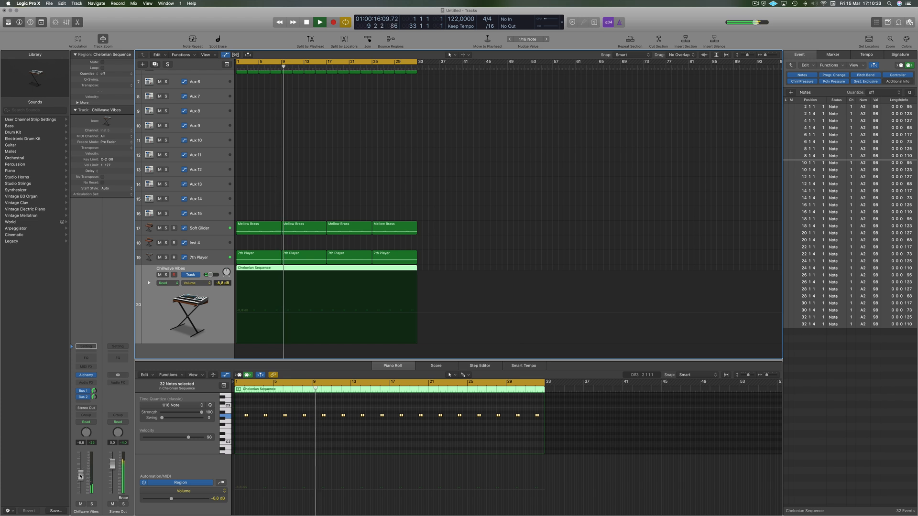
click(87, 358)
click(46, 52)
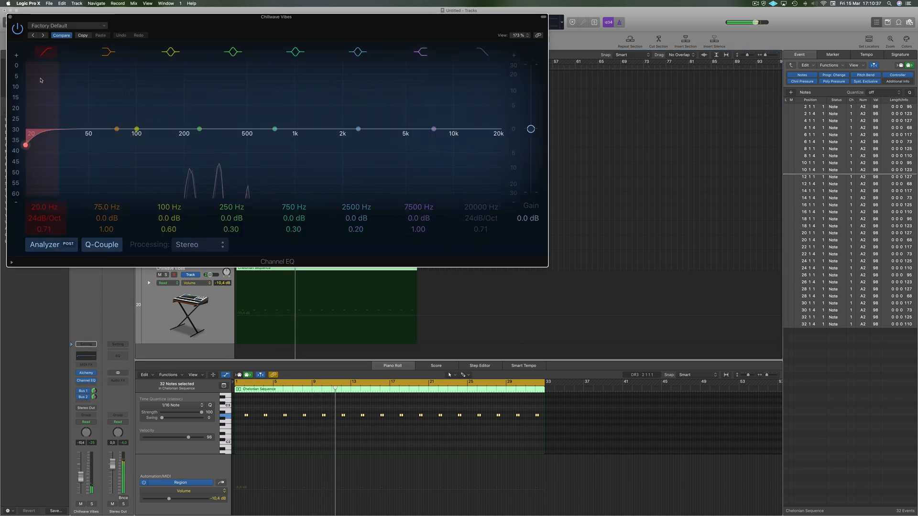
drag(49, 139, 221, 134)
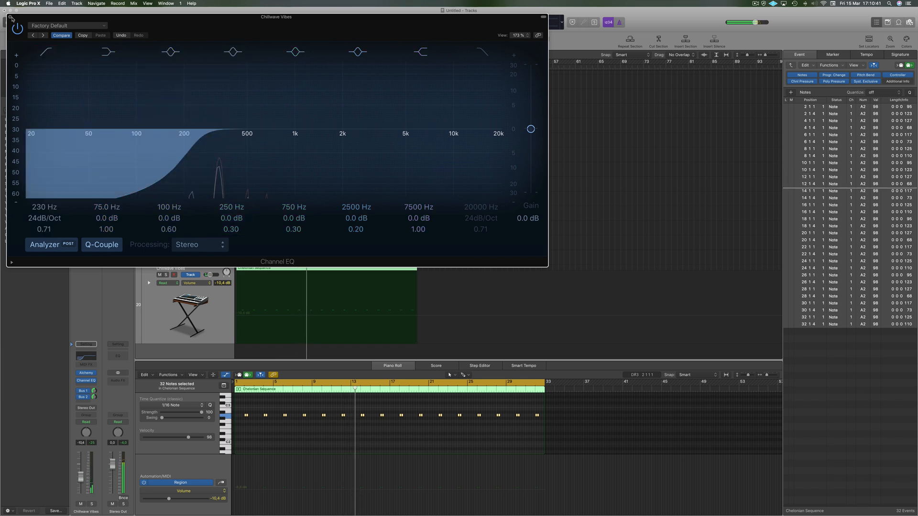
key(super+w)
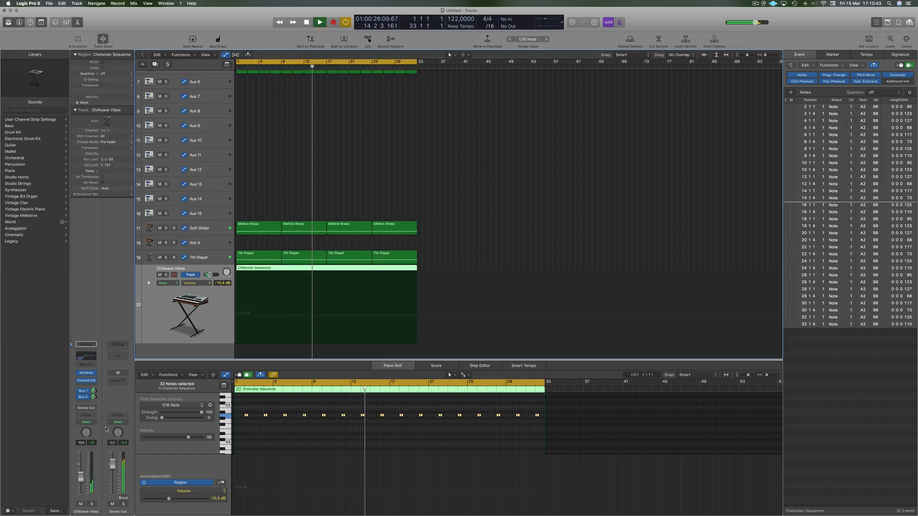
- Lower the Chillwave Vibes track's volume to -11.2 dB, clear the region selection and stop playback
drag(79, 484, 79, 485)
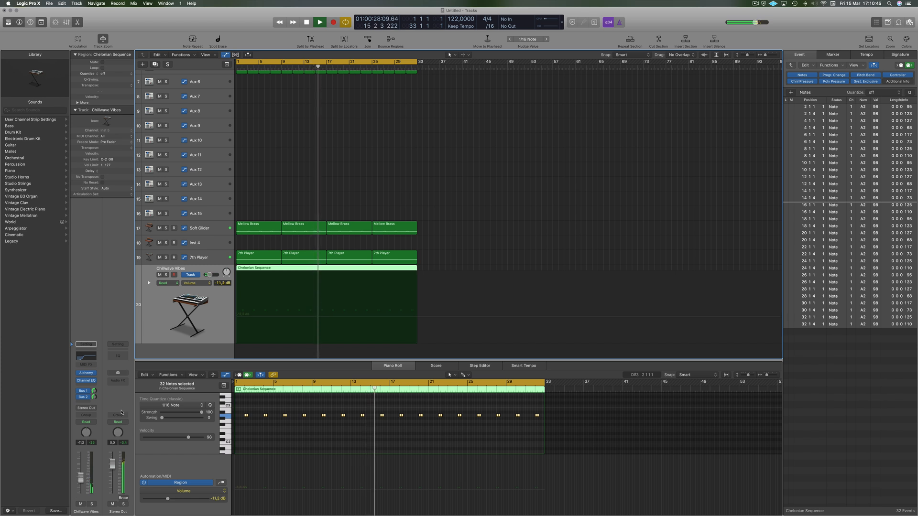
click(619, 153)
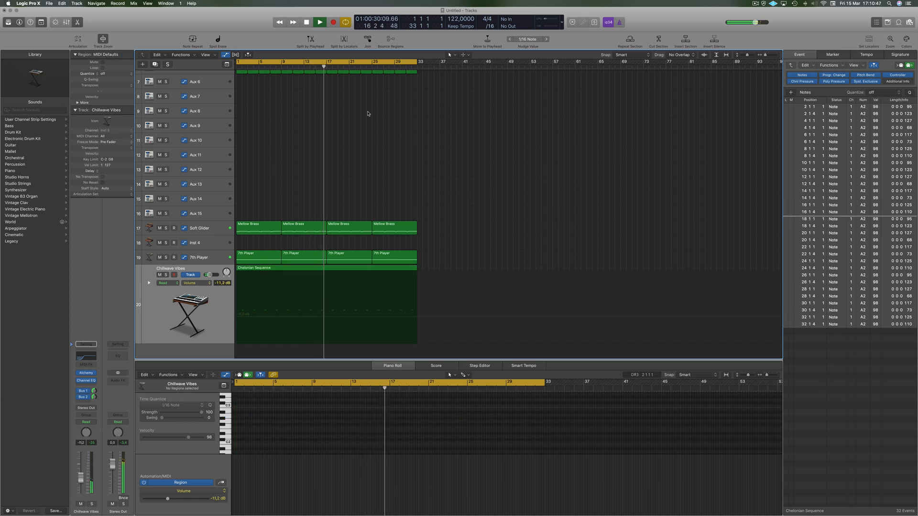
key(space)
- Audition the Soft Glider track in solo from the start of the loop, and turn its solo off again
click(205, 228)
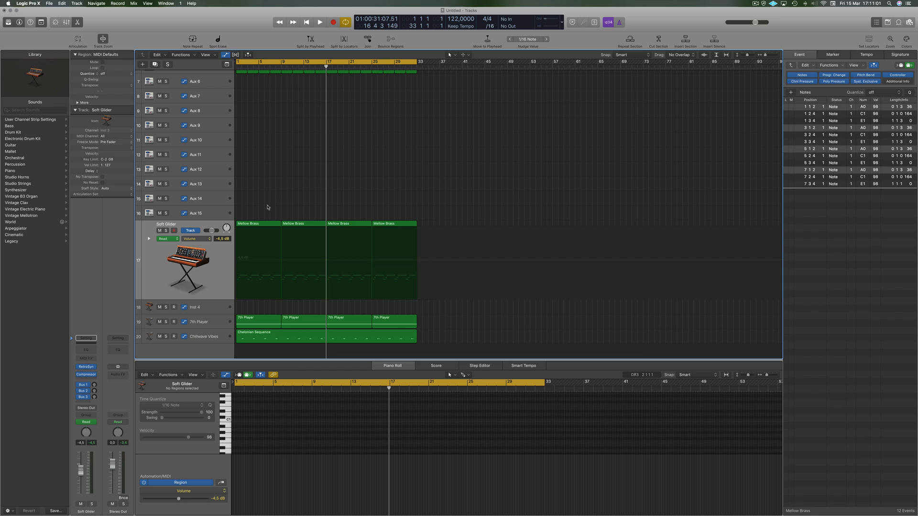
key(Return)
key(space)
click(166, 230)
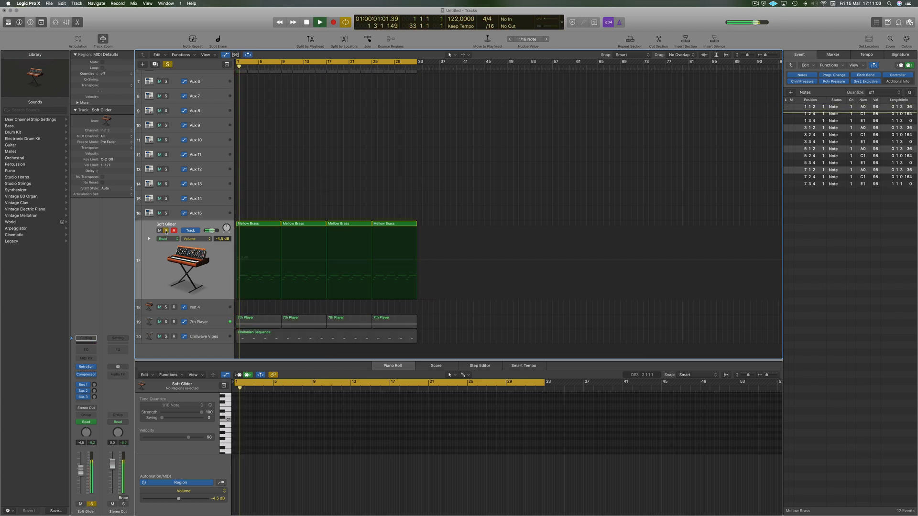
click(166, 231)
key(space)
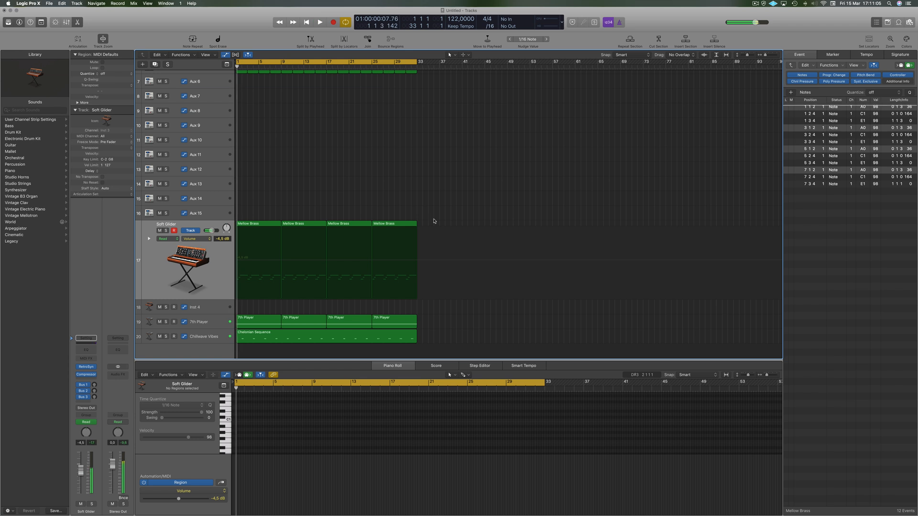
- Copy the four Mellow Brass regions from Soft Glider to the Inst 4 track and mute Soft Glider
drag(434, 221, 237, 234)
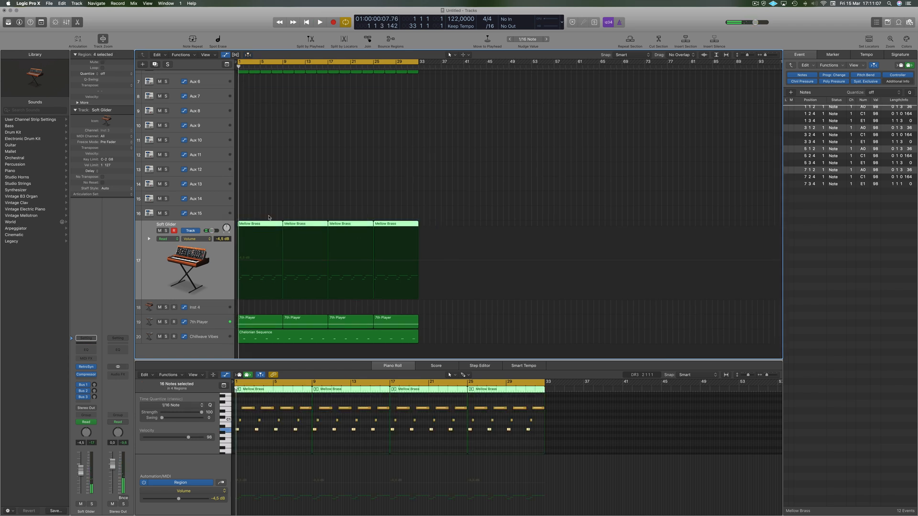
drag(259, 265, 259, 308)
click(160, 232)
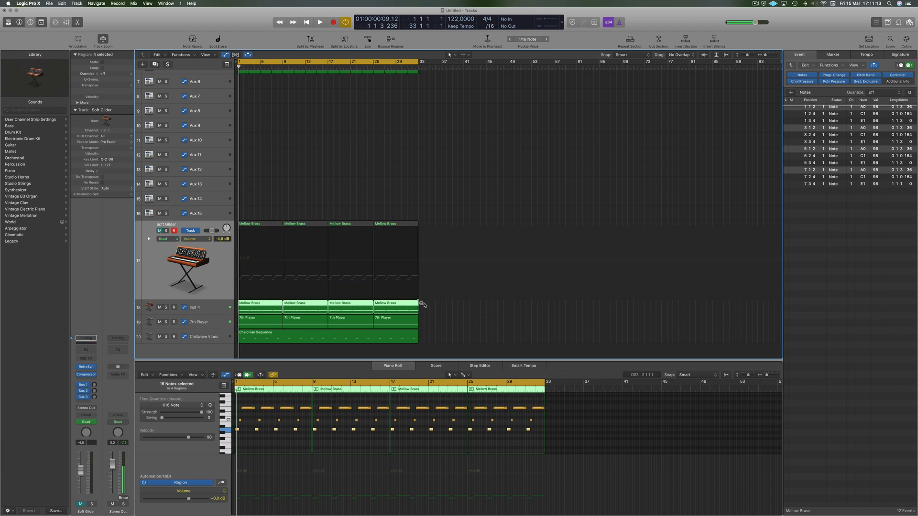
- Open the first copied Mellow Brass region on the Inst 4 track in the Piano Roll
key(e)
click(267, 305)
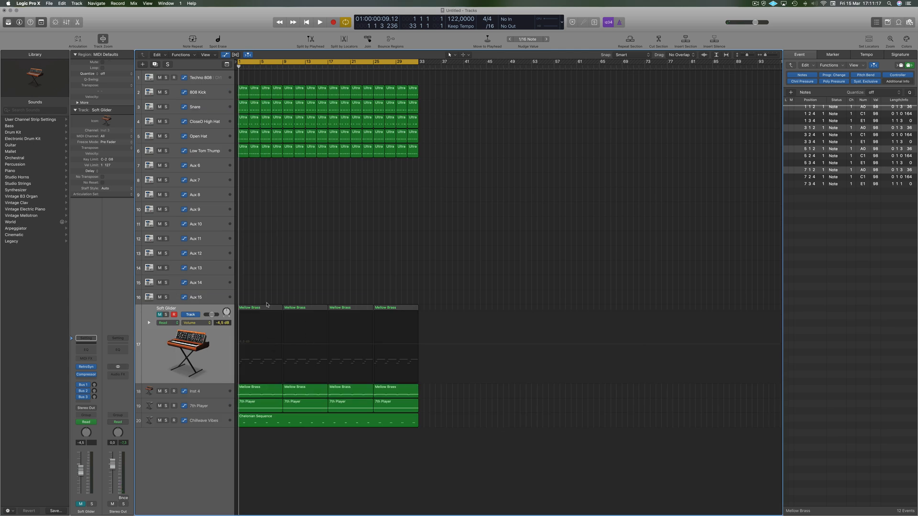
double_click(262, 310)
click(299, 245)
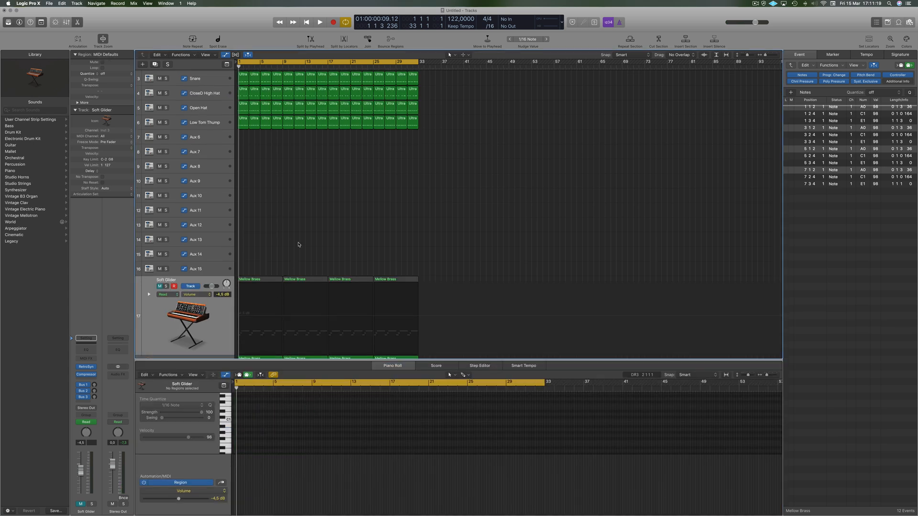
scroll(299, 244, down, 3)
click(259, 330)
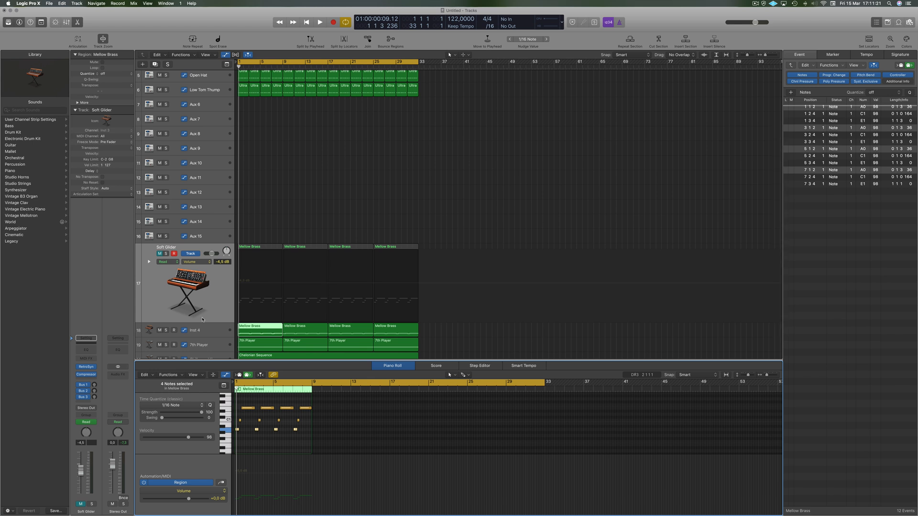
- Shorten the first A0 note of the Mellow Brass region to an eighth note (0 0 2 0)
key(space)
key(space)
scroll(313, 437, up, 10)
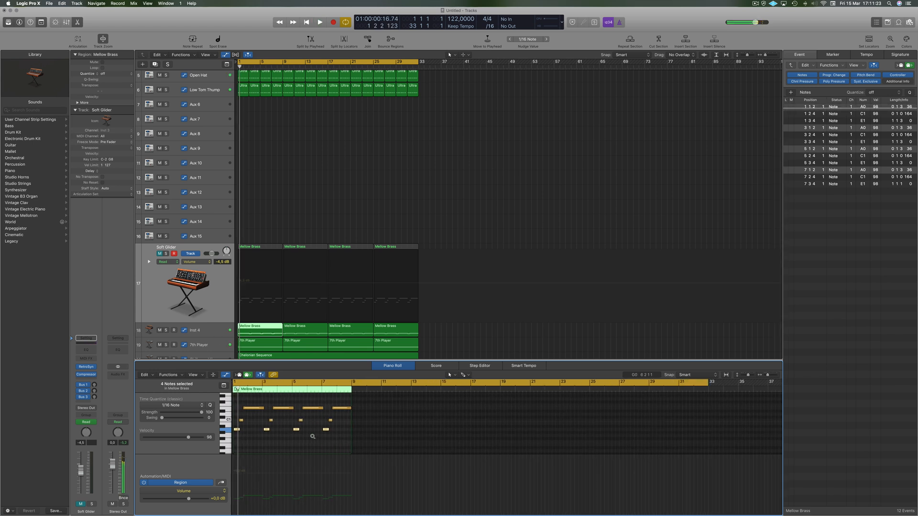
scroll(312, 437, up, 5)
scroll(312, 437, left, 2)
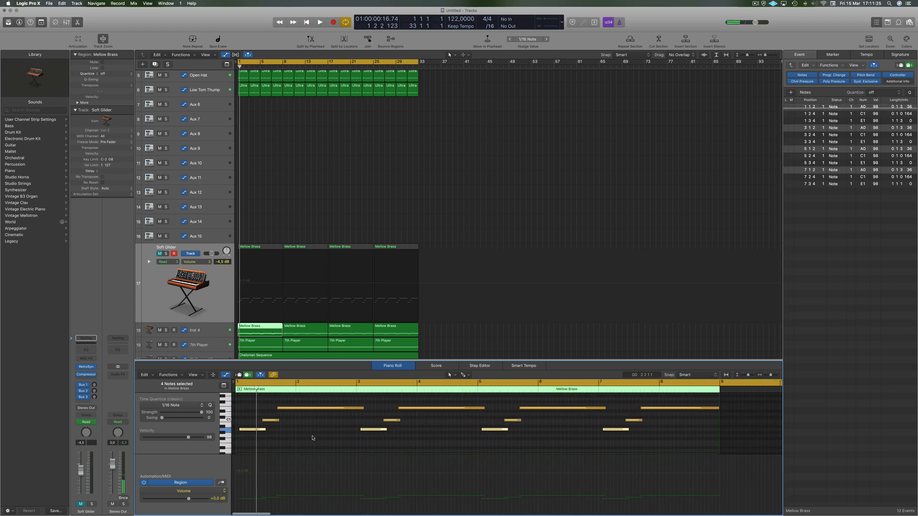
scroll(312, 437, down, 3)
click(305, 436)
click(255, 430)
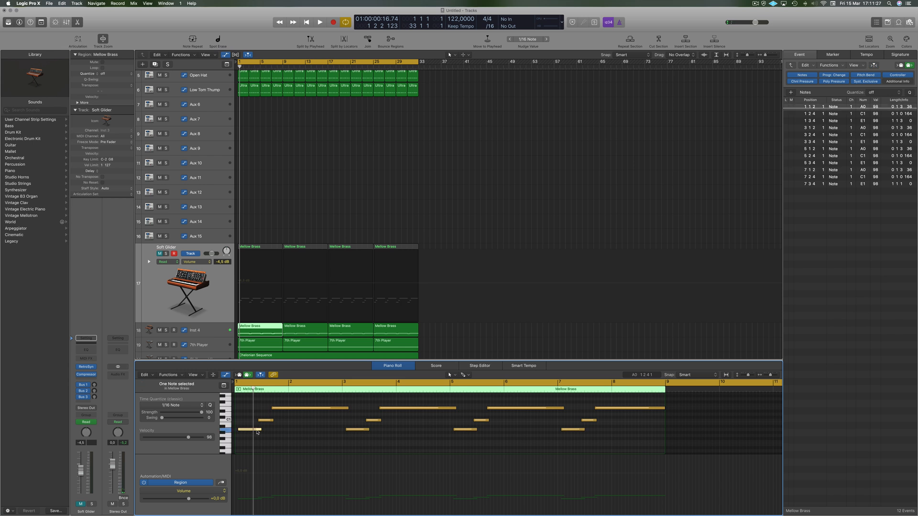
drag(261, 430, 243, 429)
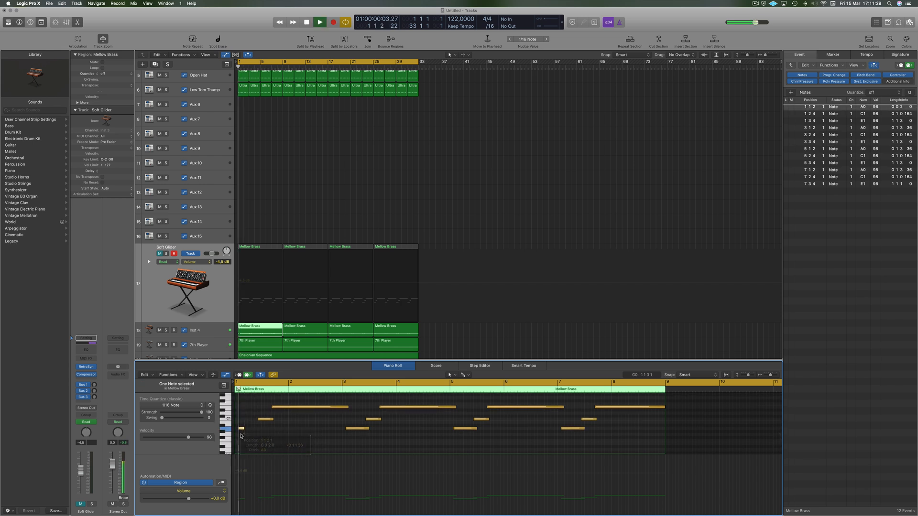
- Move the shortened A0 note to the start of bar 1 and copy it to 1 1 4
scroll(241, 429, up, 3)
scroll(250, 428, left, 1)
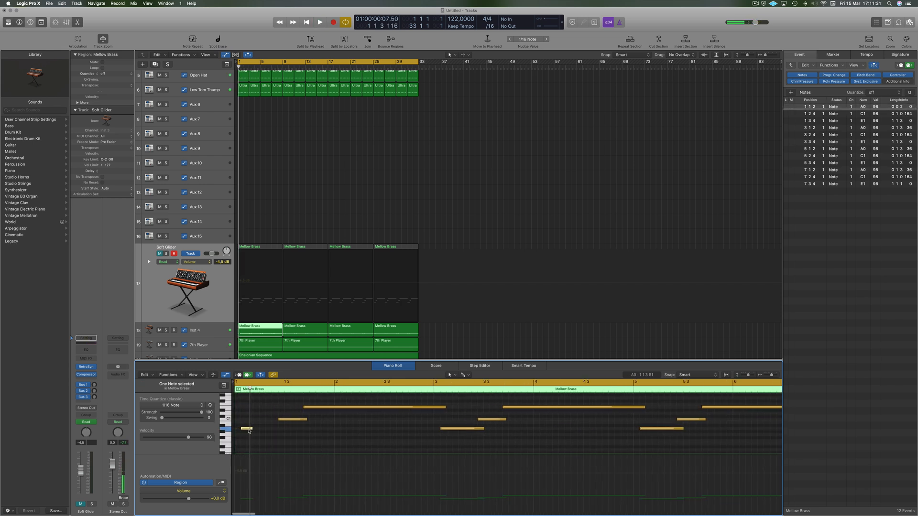
drag(246, 429, 261, 431)
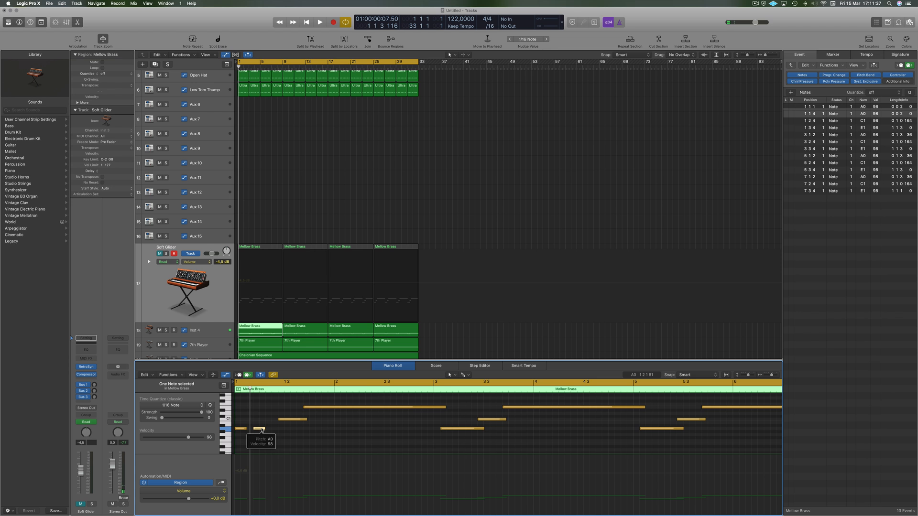
- Shorten the first C1 and E1 notes and repeat them as two C1 notes and four evenly spaced E1 notes from 1 4 1
click(291, 420)
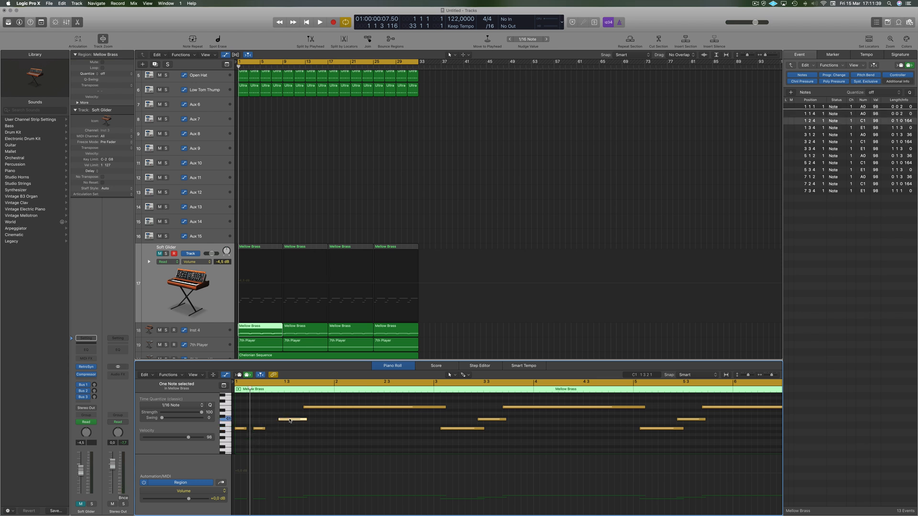
drag(306, 420, 331, 408)
click(321, 407)
drag(450, 408, 376, 409)
shift+click(314, 408)
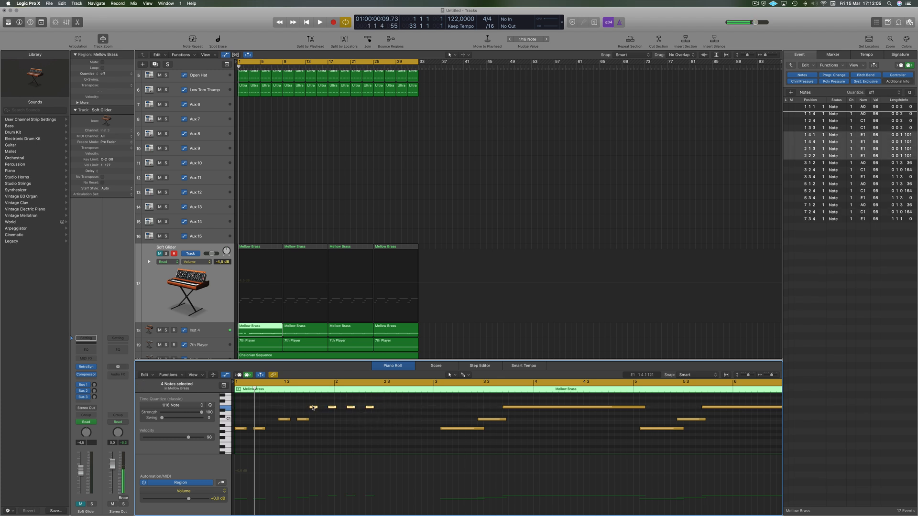
- Copy the four short E1 notes to 2 3 1 and delete the surplus copy past the start of bar 3
drag(313, 407, 389, 411)
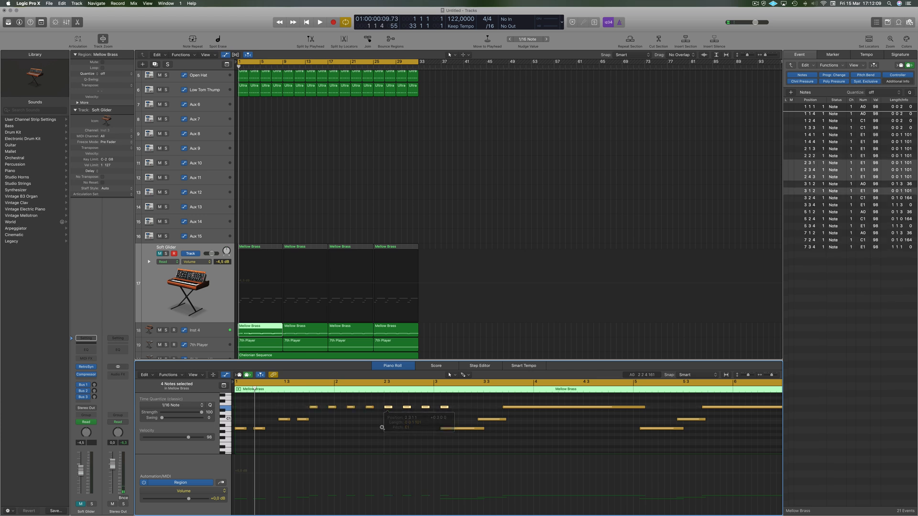
ctrl+alt+click(383, 428)
click(396, 407)
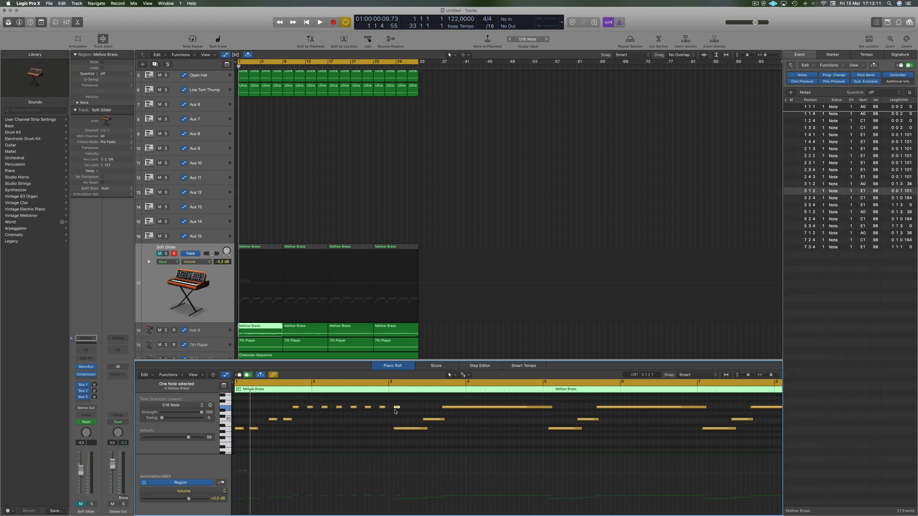
key(Delete)
click(260, 327)
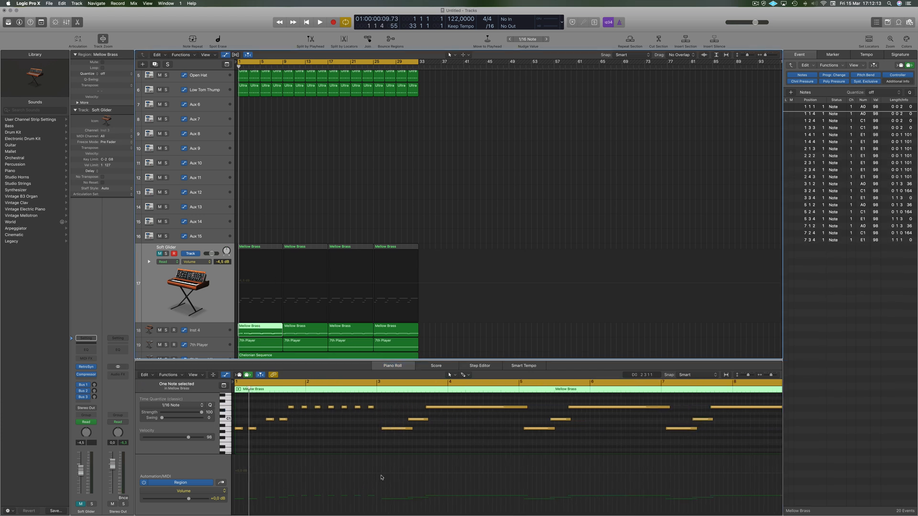
- Delete the nine original long notes from bar 3 to the end of the region
drag(312, 406, 538, 435)
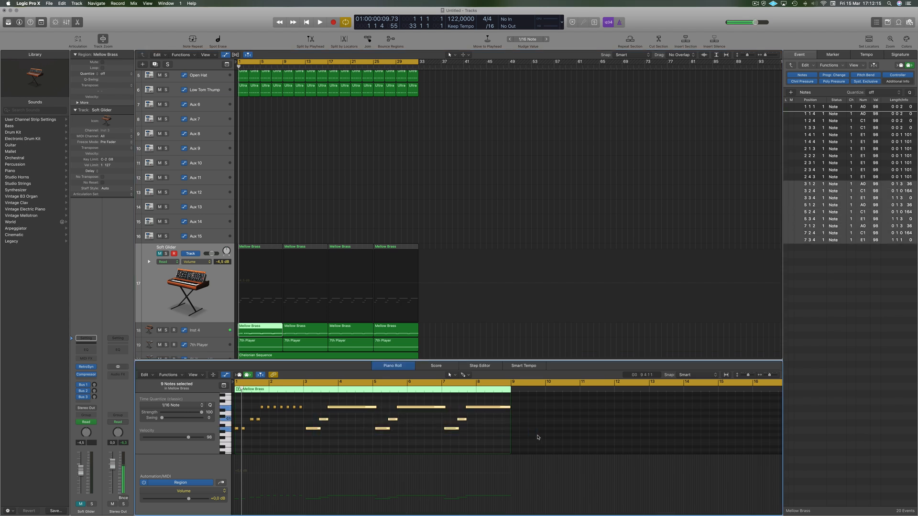
key(Delete)
key(super+Right)
key(super+Right)
key(super+Right)
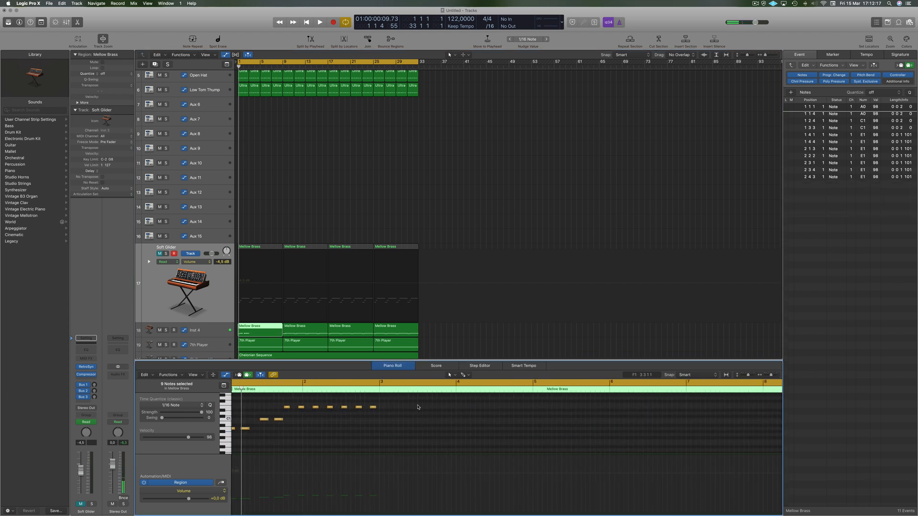
- Copy the two-bar note pattern to bar 3 and the resulting four bars to bar 5
drag(417, 407, 395, 433)
key(super+Left)
key(super+Left)
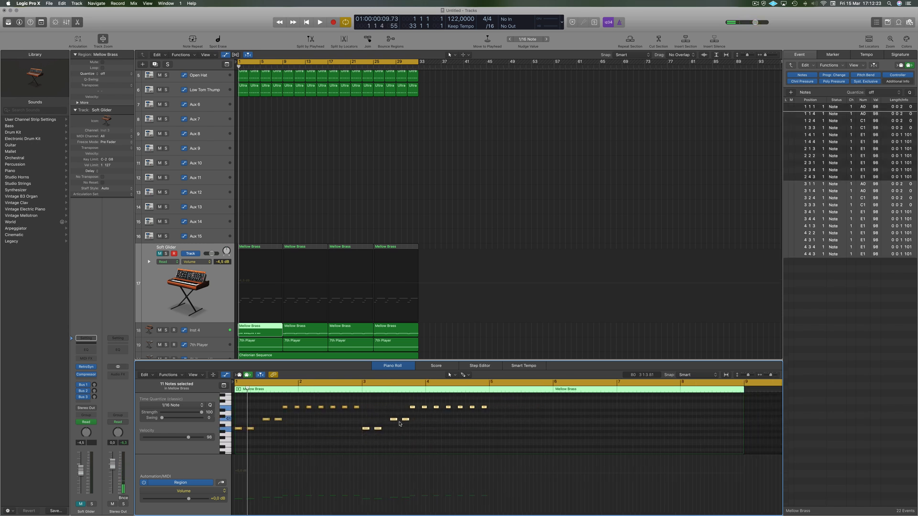
key(super+a)
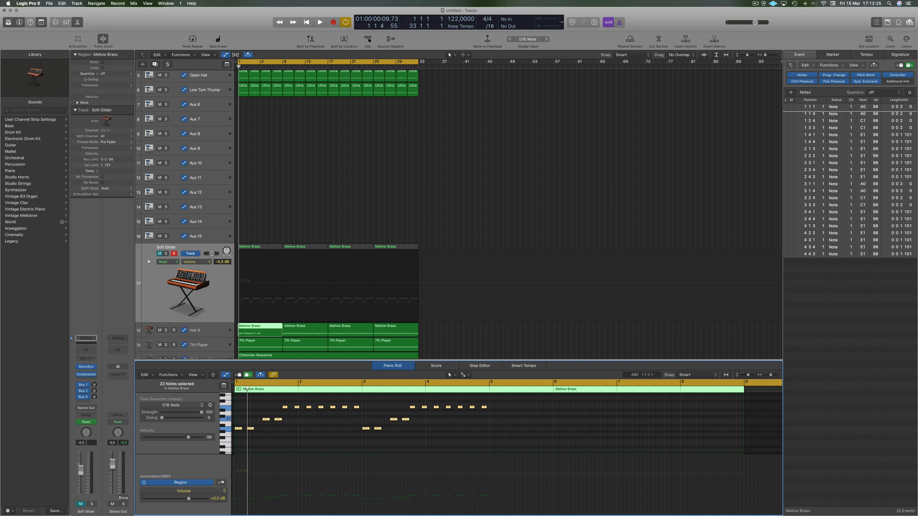
drag(238, 428, 492, 432)
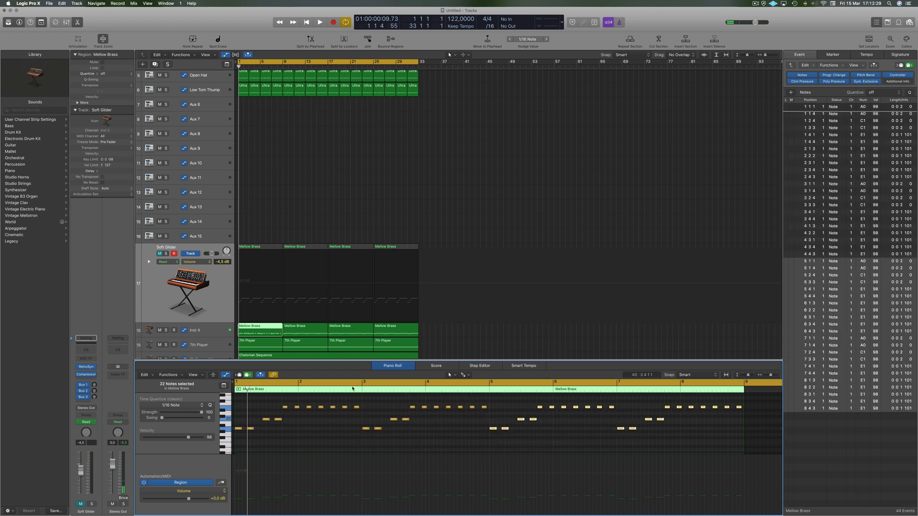
- Audition the new pattern and move the first two C1 notes one sixteenth later, to 1 3 1 and 1 3 4
key(space)
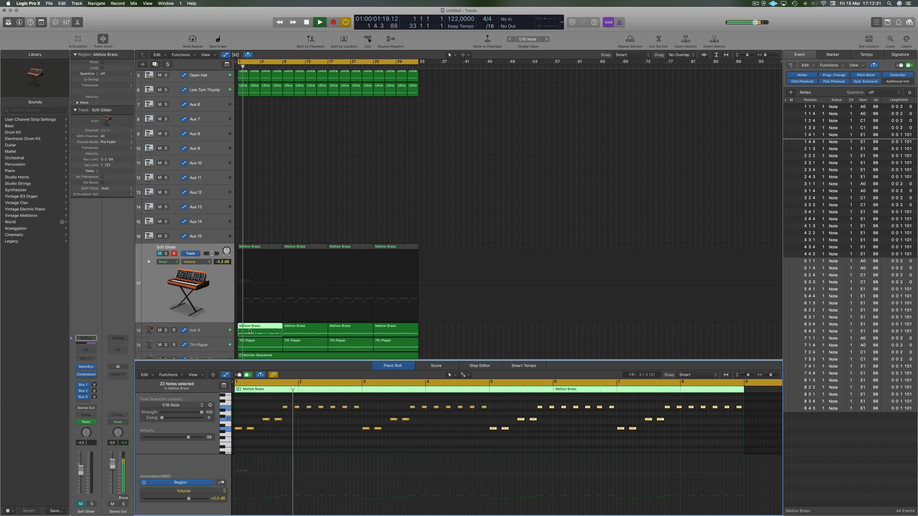
scroll(286, 439, up, 8)
scroll(287, 438, left, 5)
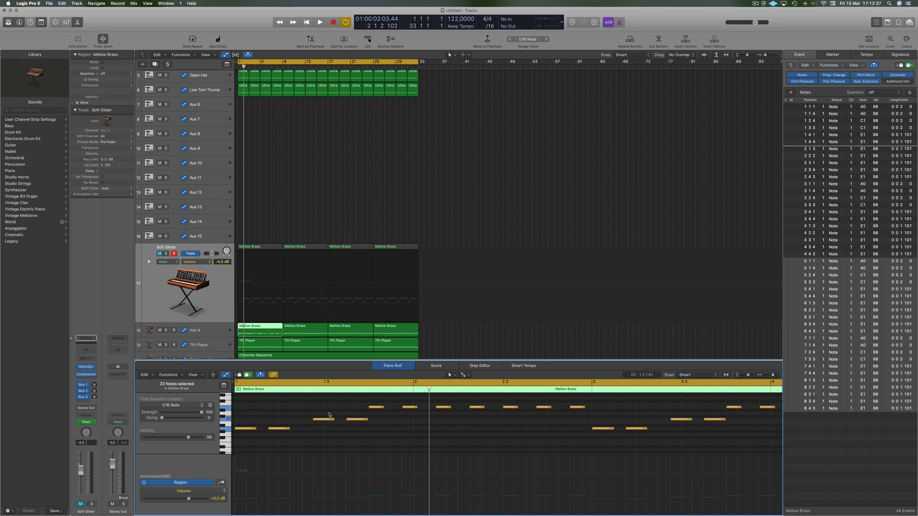
mouse_move(329, 415)
mouse_down()
mouse_move(348, 421)
mouse_move(332, 423)
mouse_up()
click(344, 404)
scroll(377, 427, down, 3)
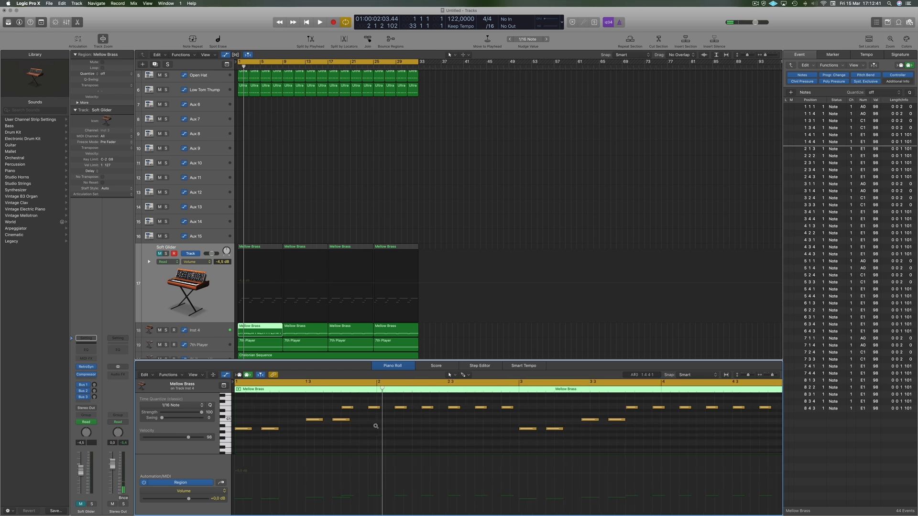
- Shorten the C1 note at 1 3 4 to 0 0 1 58 and audition the change
click(334, 420)
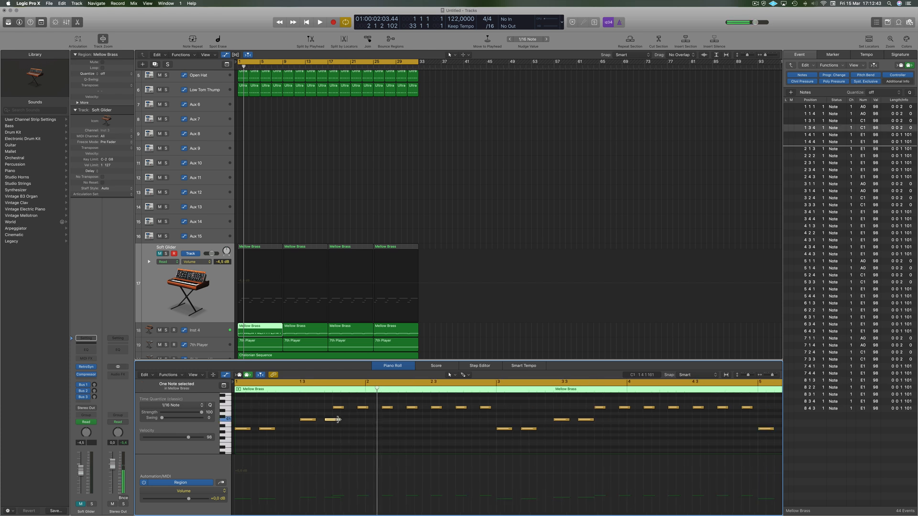
drag(338, 420, 333, 420)
key(space)
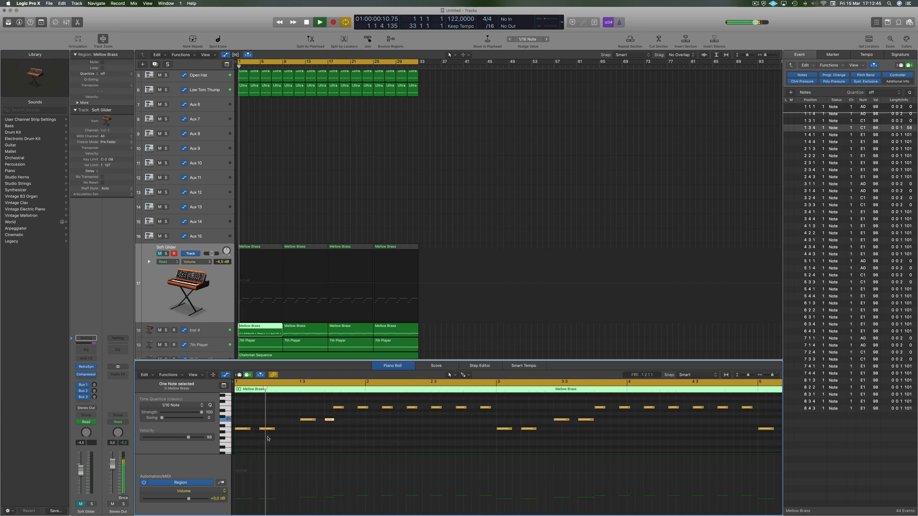
key(space)
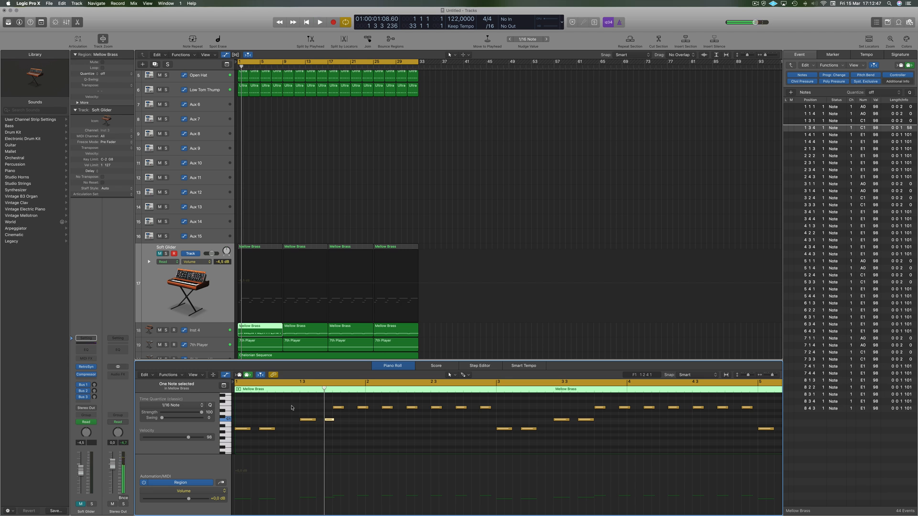
- Copy the A0 note at 1 1 4 to 1 2 3 and play the pattern back
click(274, 429)
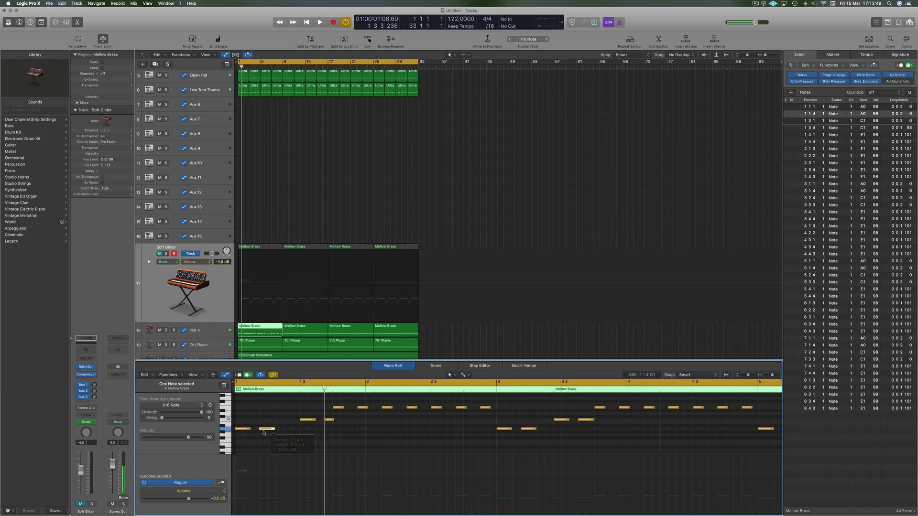
click(264, 432)
click(266, 430)
drag(266, 429, 291, 429)
key(space)
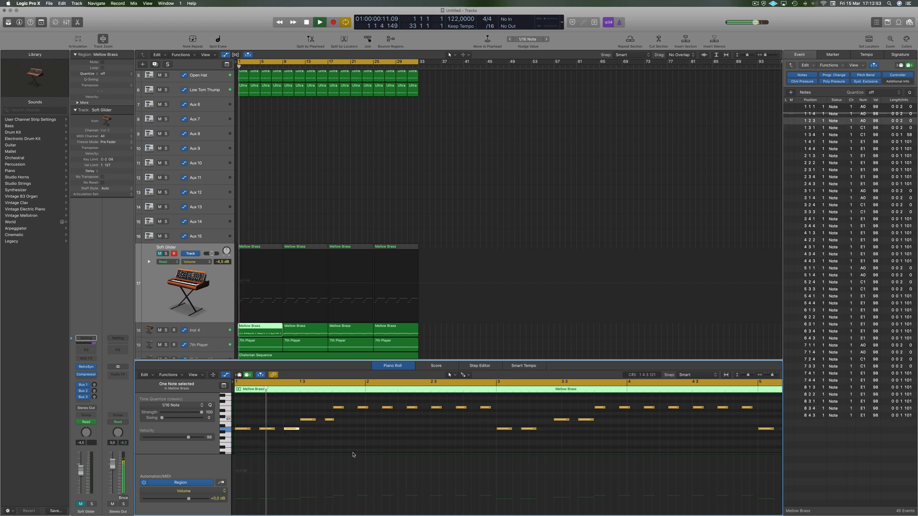
key(space)
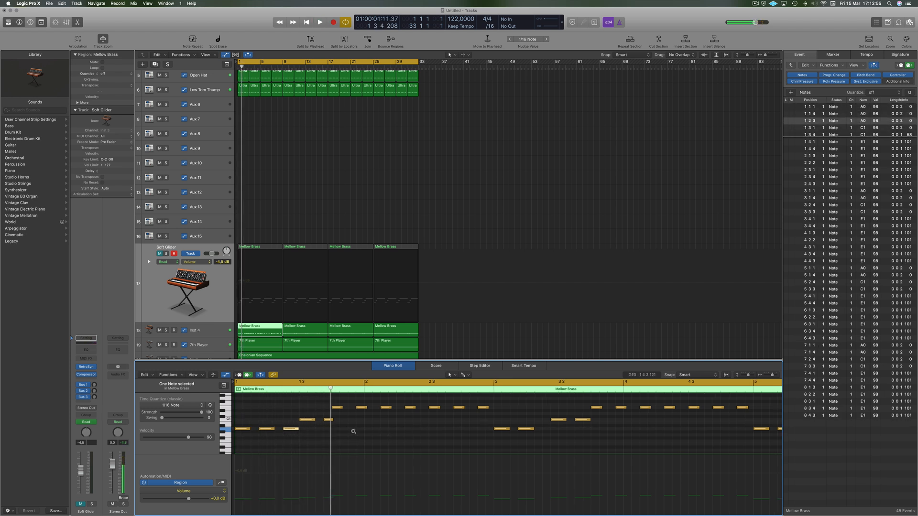
- Move the first run of seven E1 notes two sixteenths later, starting at 1 4 3, and audition the result
scroll(353, 432, down, 2)
click(332, 432)
click(318, 407)
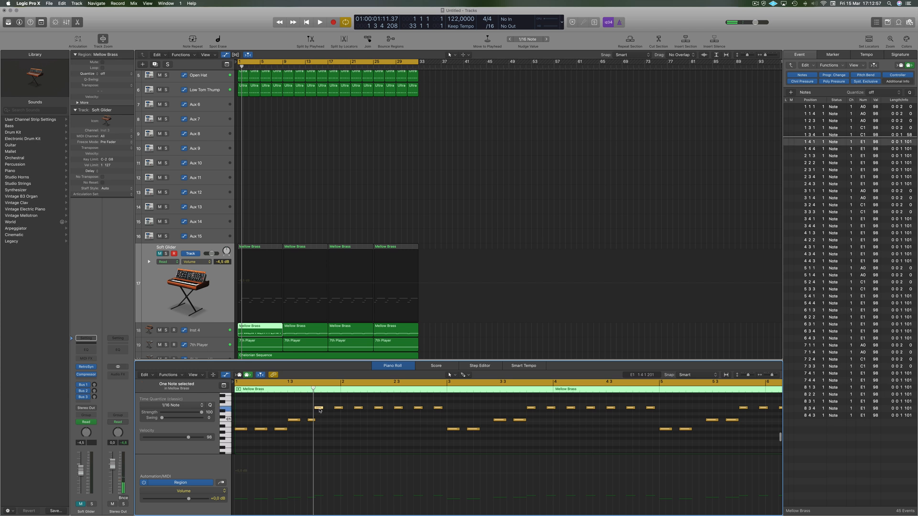
scroll(319, 411, up, 2)
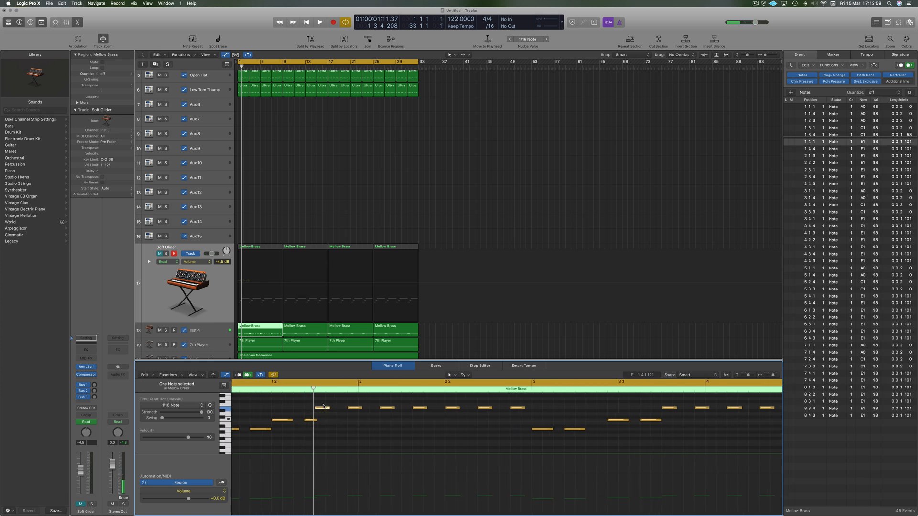
drag(323, 405, 560, 415)
drag(319, 410, 343, 413)
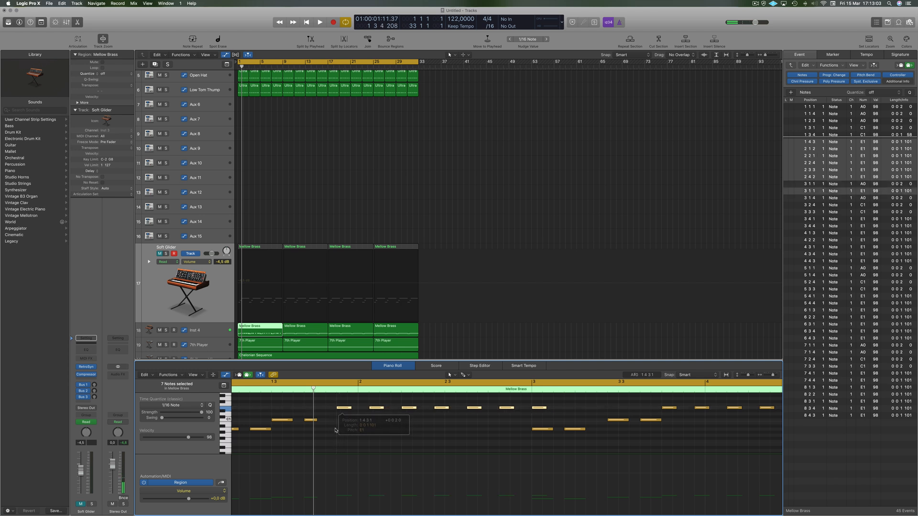
key(space)
scroll(372, 432, left, 5)
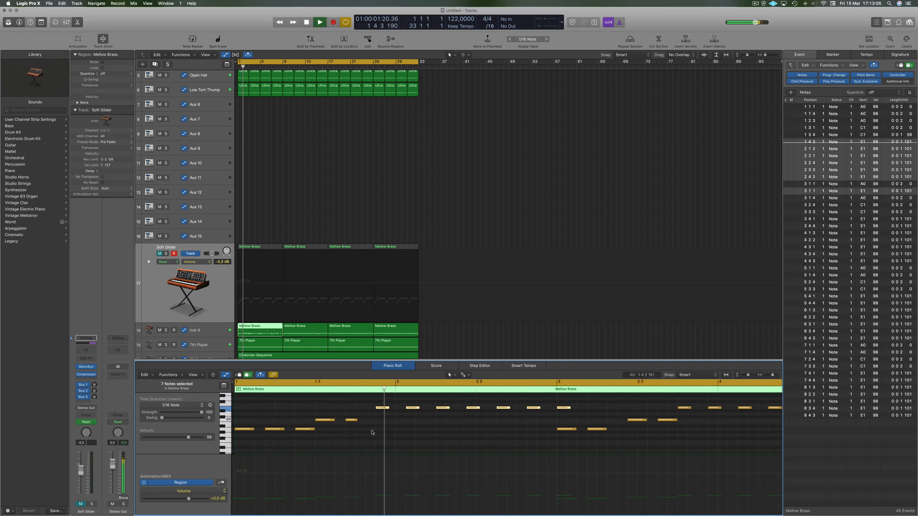
key(space)
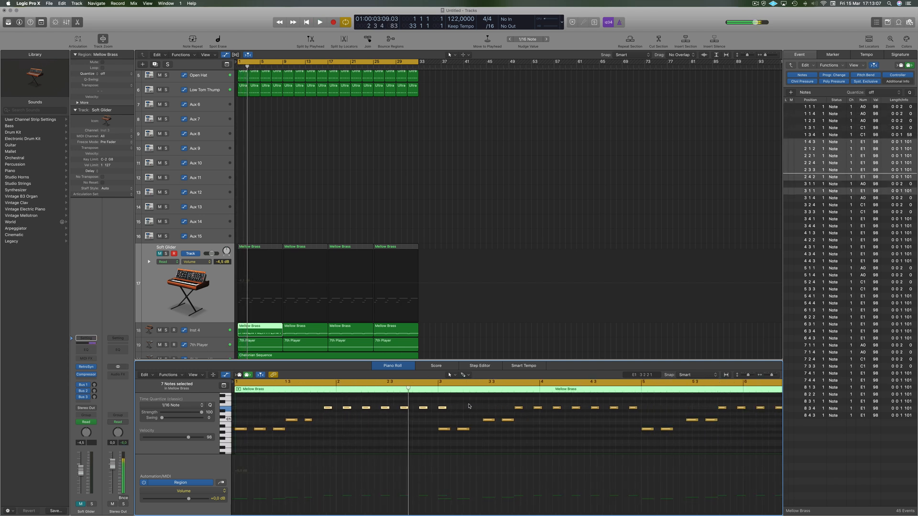
- Delete the E1 note that spills onto the start of bar 3 and all remaining notes from bar 3 onward
drag(466, 405, 446, 408)
key(Delete)
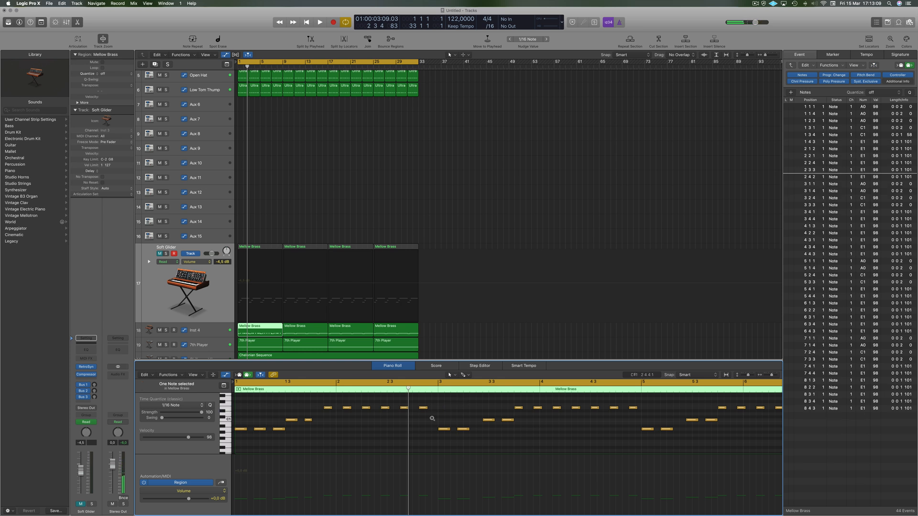
scroll(432, 418, left, 4)
drag(329, 406, 589, 441)
key(Delete)
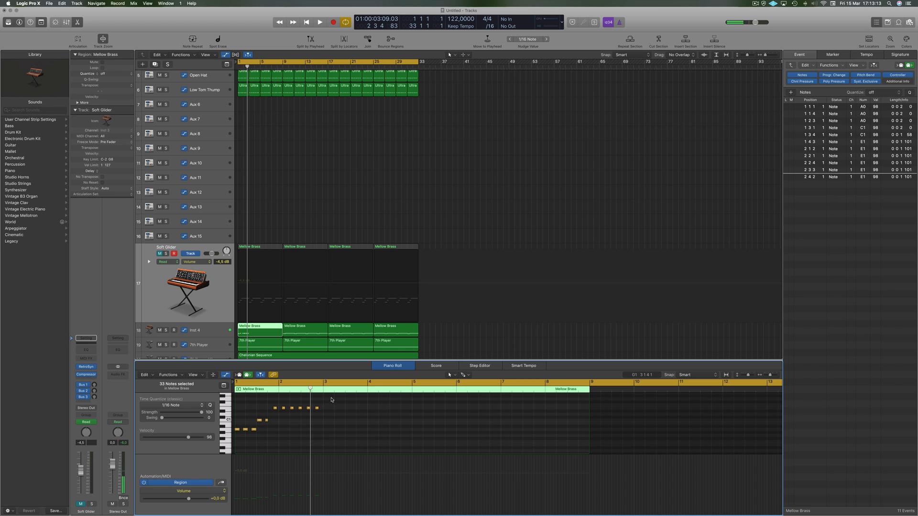
- Repeat the revised two-bar pattern through bar 8 of the region, auditioning it between and after the copies
drag(332, 400, 325, 432)
key(space)
key(space)
drag(437, 405, 415, 433)
key(space)
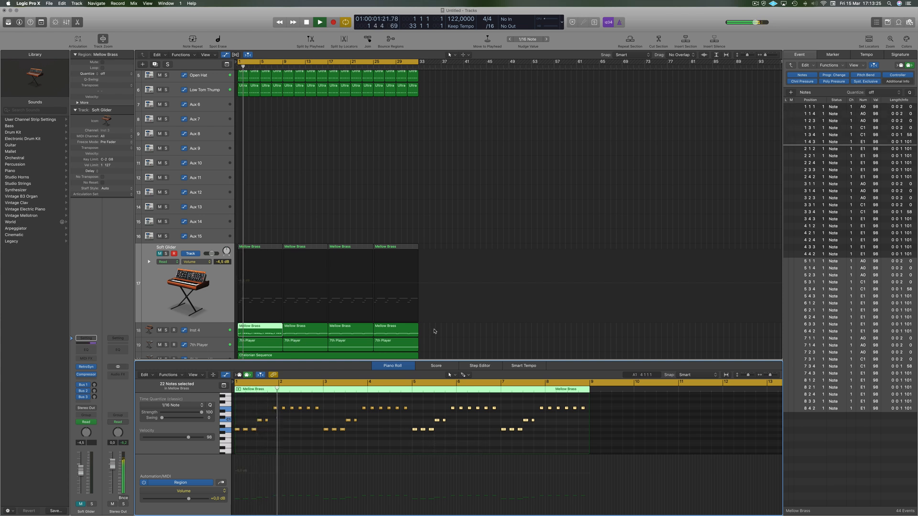
key(space)
- Delete the last three Mellow Brass regions on the Inst 4 track and select the edited first region
drag(435, 331, 302, 334)
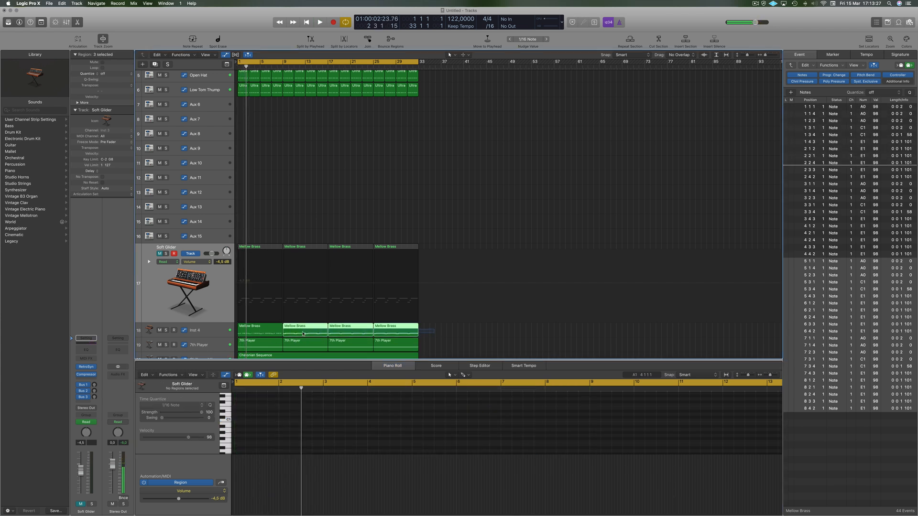
key(Delete)
click(259, 330)
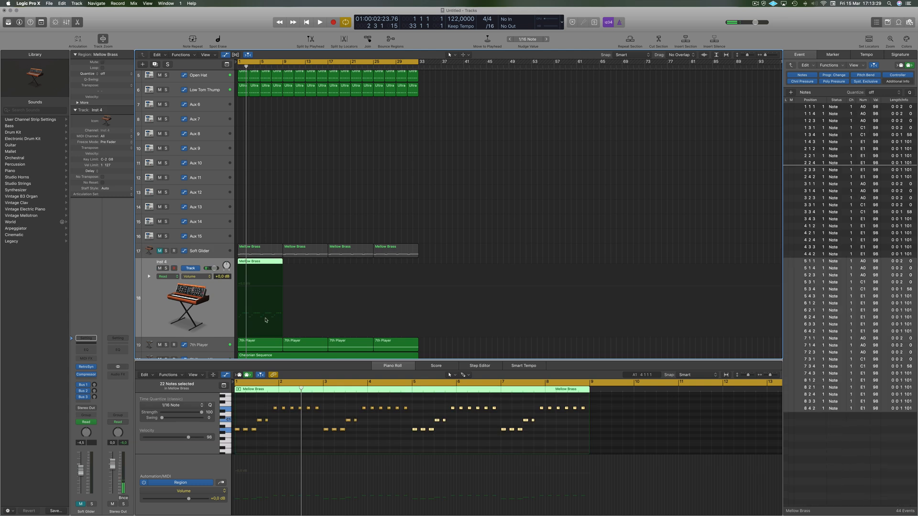
- Copy the first Mellow Brass region on Inst 4 three times to fill the 32-bar loop, and audition it
drag(262, 263, 358, 269)
shift+click(266, 263)
key(Return)
key(space)
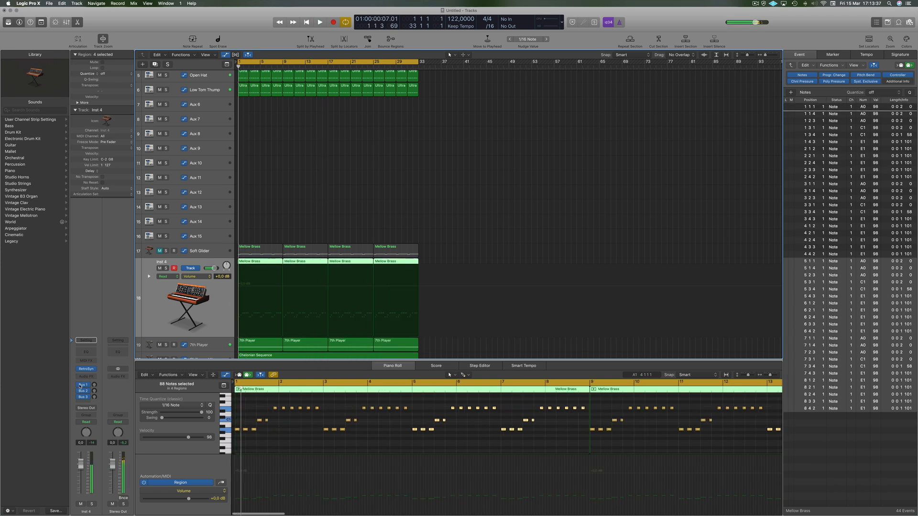
- Insert a stereo Compressor on the Inst 4 track, side-chain it to Bus 10 and lower its threshold during playback
click(93, 377)
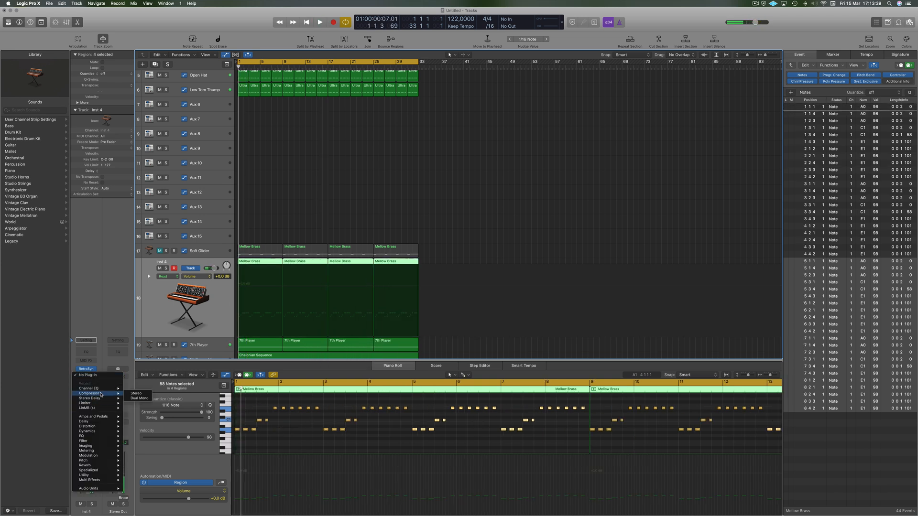
click(137, 394)
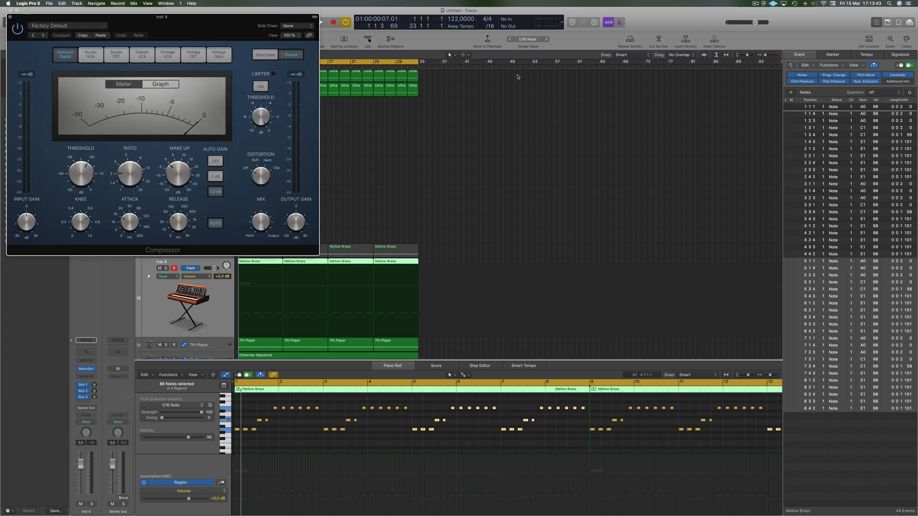
click(876, 23)
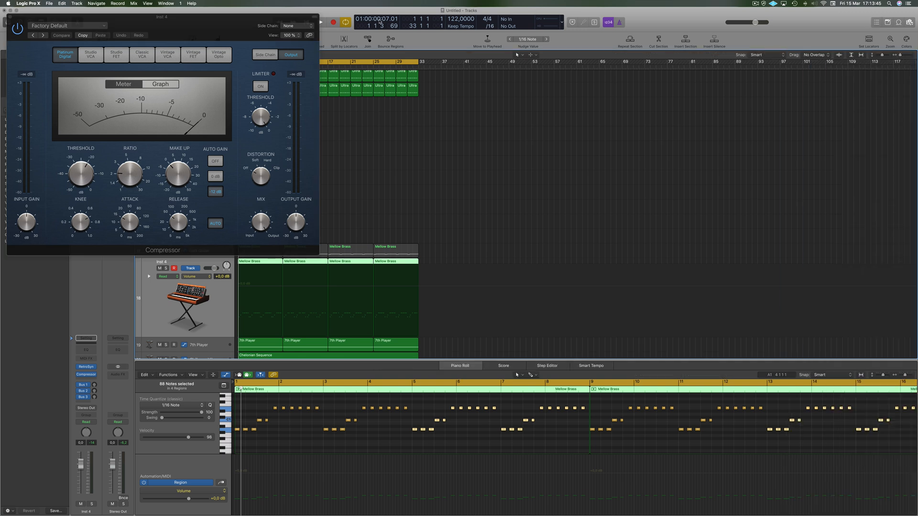
drag(255, 37, 618, 106)
click(578, 100)
click(582, 172)
key(space)
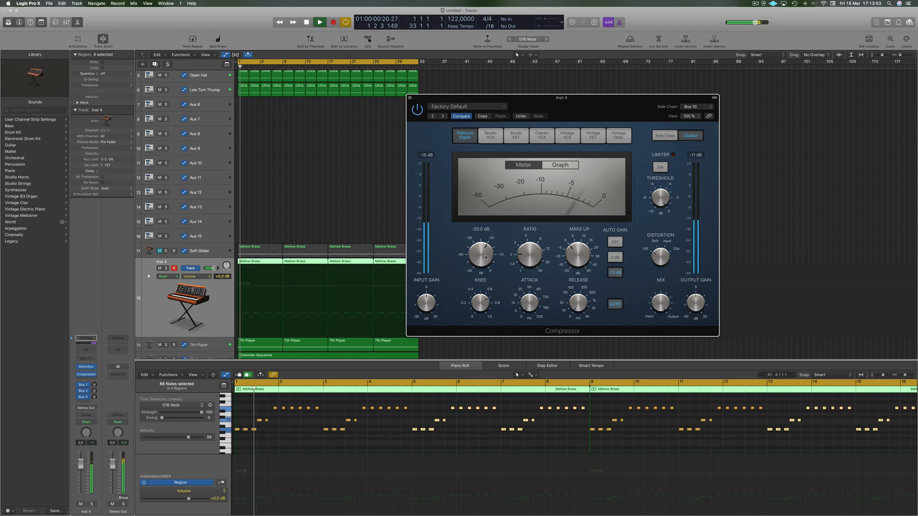
click(219, 335)
- Open Retro Synth on the Inst 4 track, load the Airbass Synth preset from 03 Synth Bass and audition it
click(85, 368)
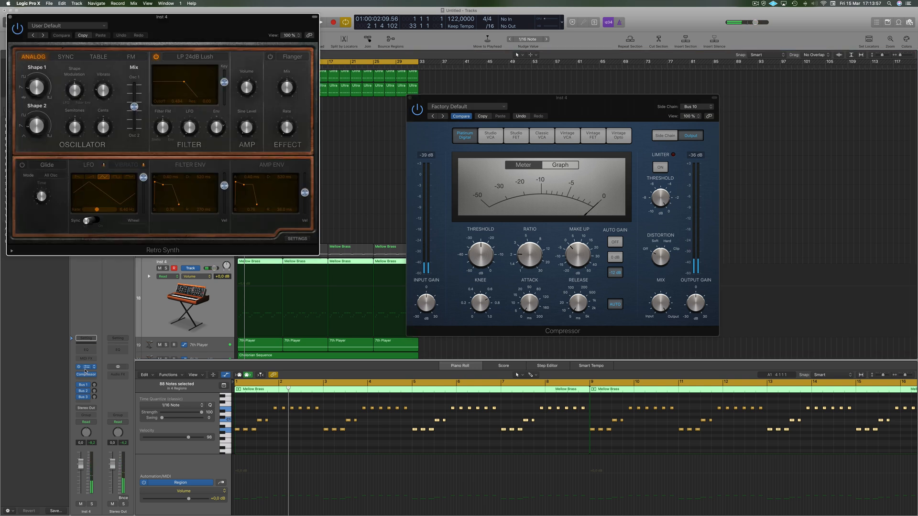
drag(230, 21, 562, 98)
drag(506, 101, 472, 101)
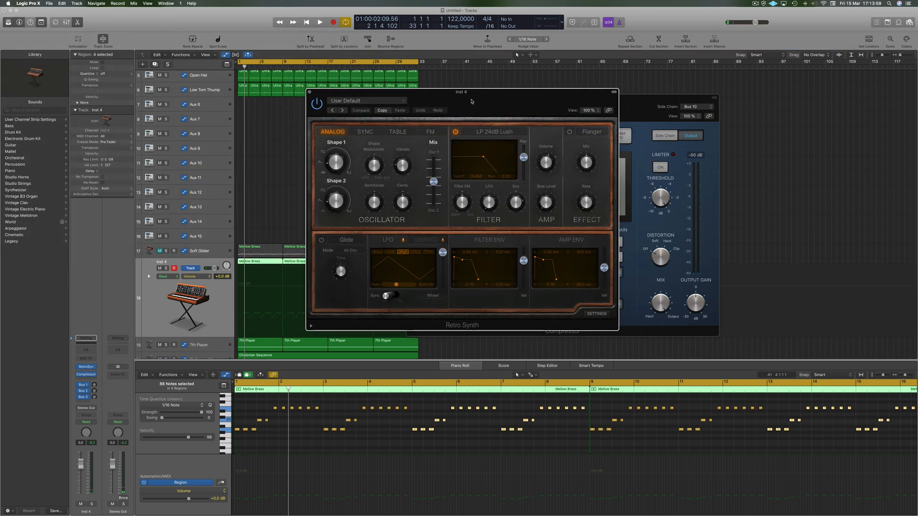
click(381, 101)
mouse_move(390, 234)
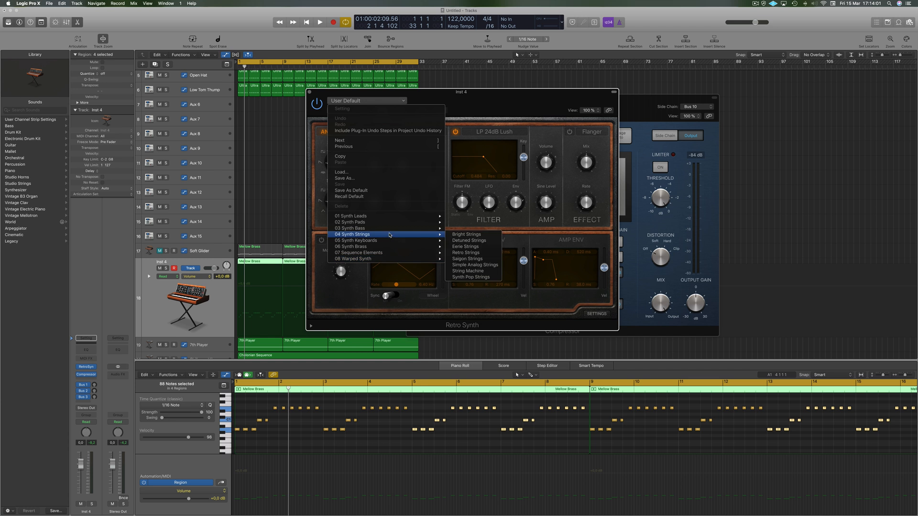
click(454, 228)
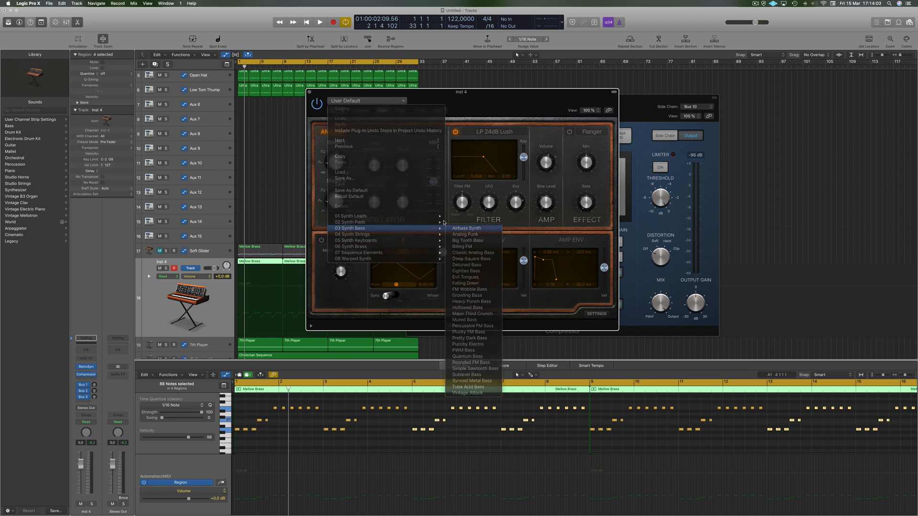
mouse_move(469, 98)
mouse_down()
mouse_move(519, 90)
mouse_move(470, 88)
mouse_up()
key(Return)
key(space)
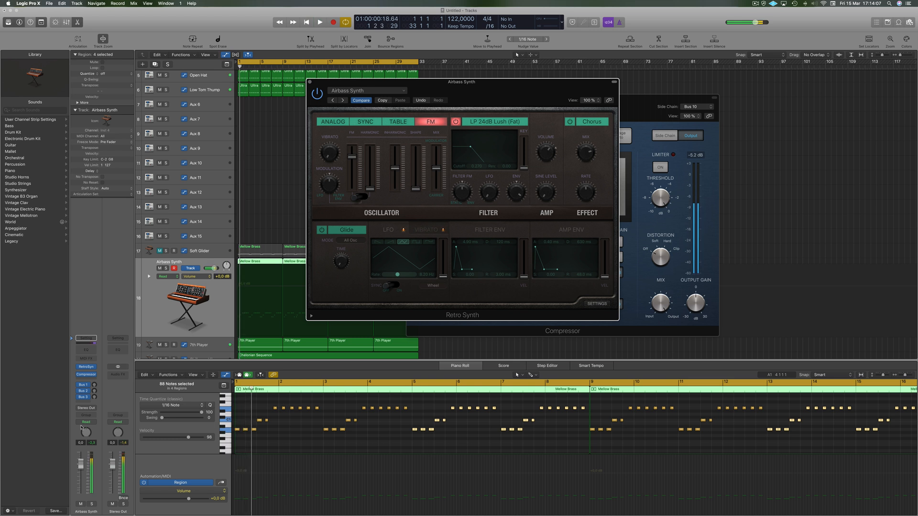
- Lower the bass track's volume to about -10.6 dB and switch Retro Synth to the Big Tooth Bass preset
drag(82, 471, 80, 489)
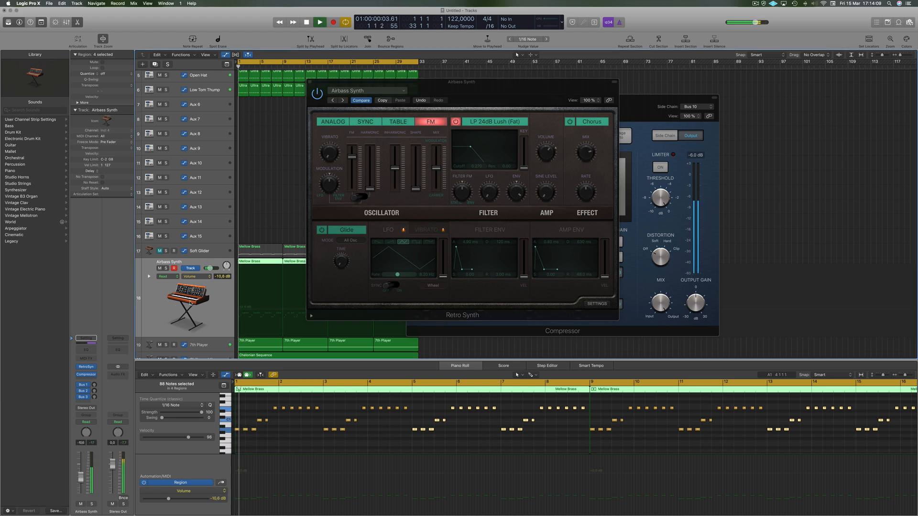
click(343, 101)
click(344, 101)
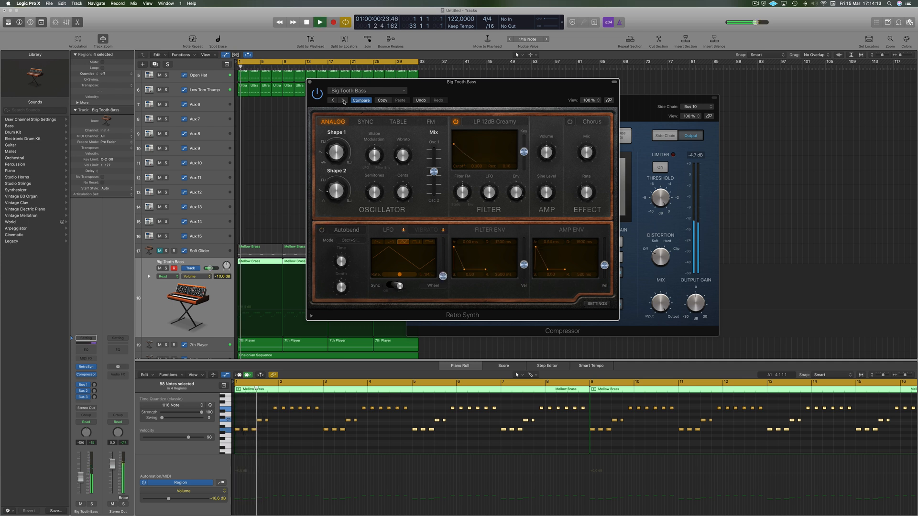
- Select all notes in the four Mellow Brass bass regions, transpose them up one octave and audition the result
click(305, 430)
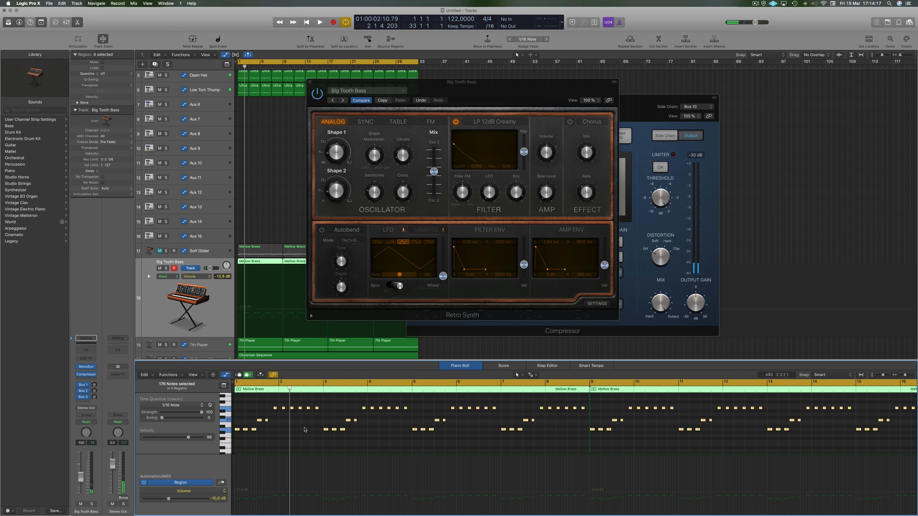
key(space)
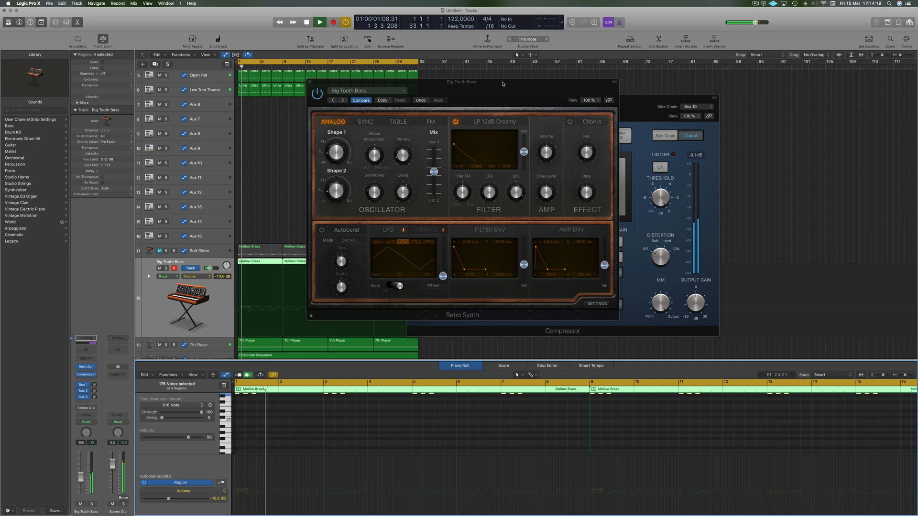
drag(503, 85, 723, 71)
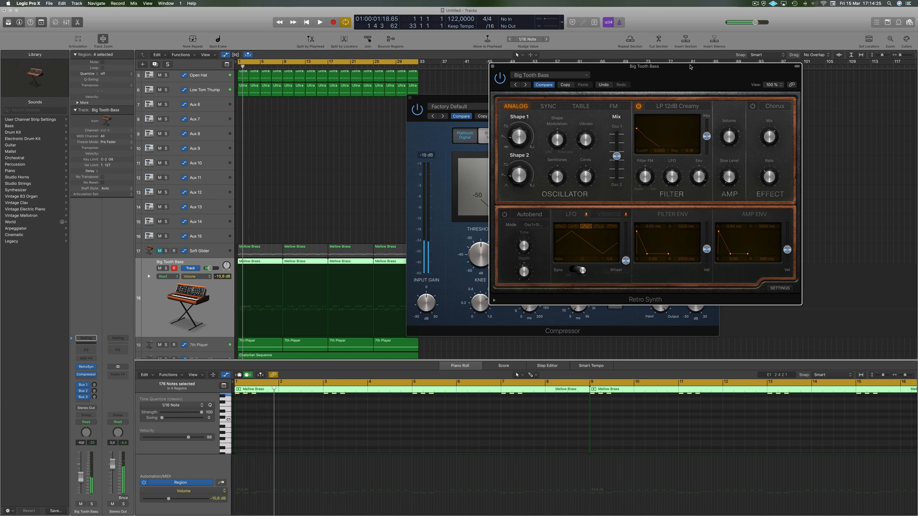
- Copy the Big Tooth Bass settings and audition the following Retro Synth presets from Biting FM through Growling Bass
drag(690, 67, 659, 73)
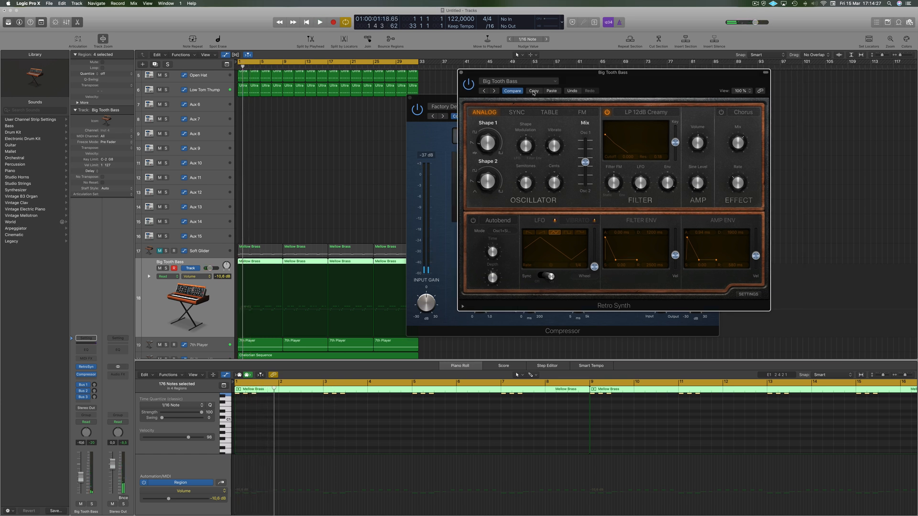
click(495, 91)
key(space)
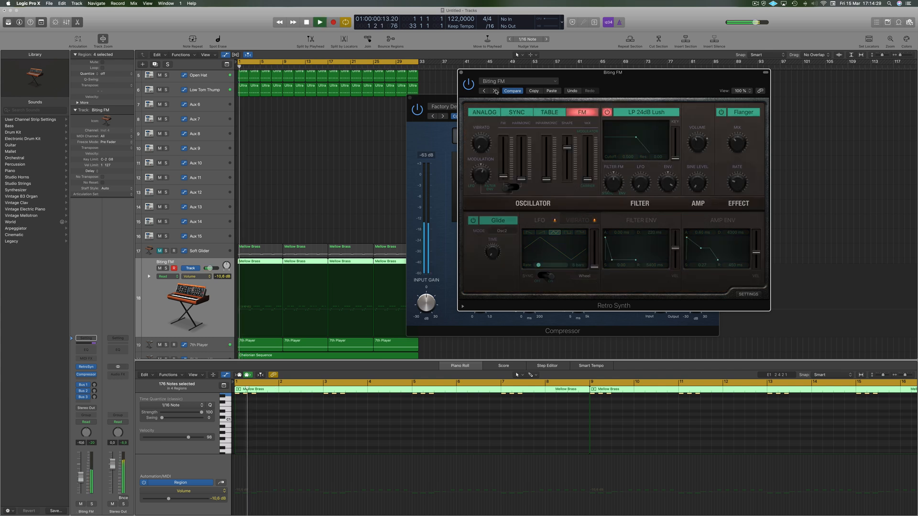
click(495, 91)
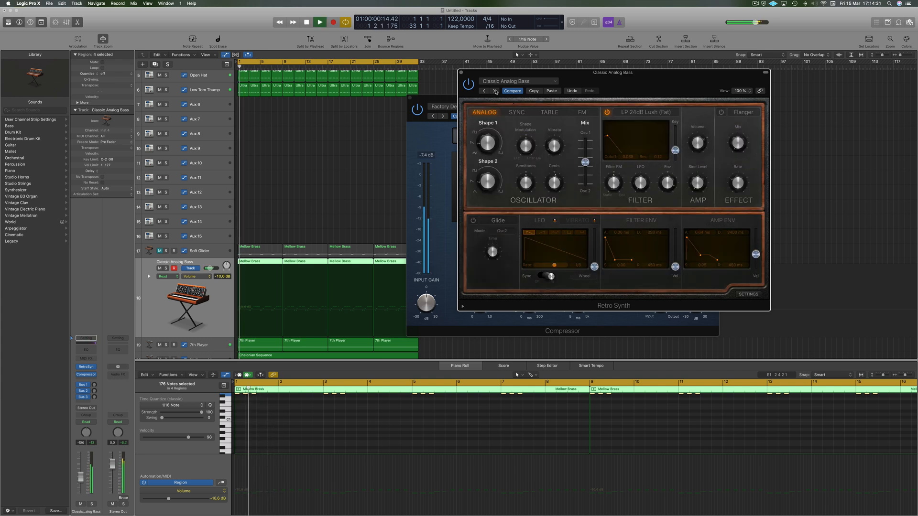
click(495, 91)
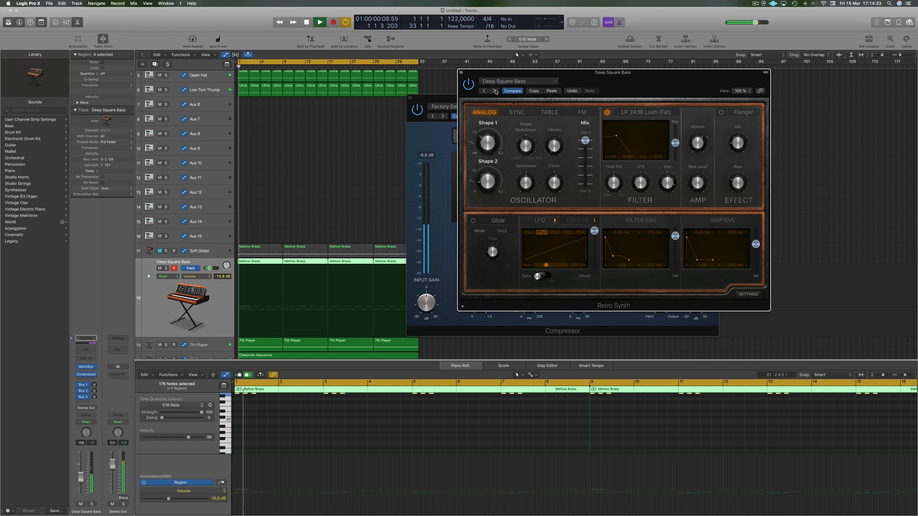
click(496, 91)
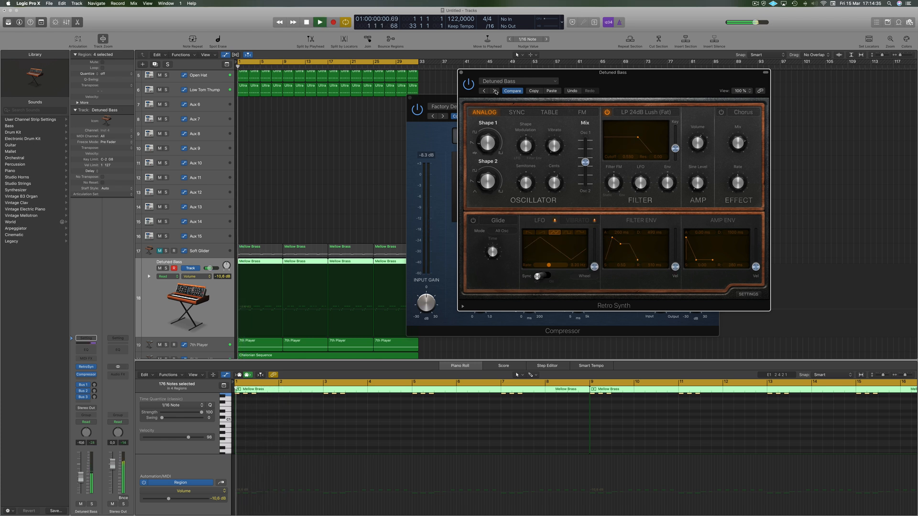
click(496, 92)
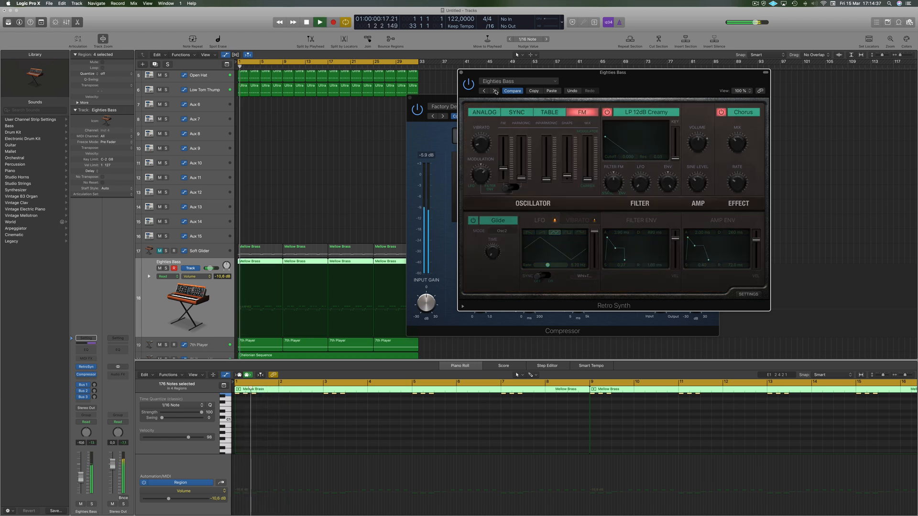
click(496, 91)
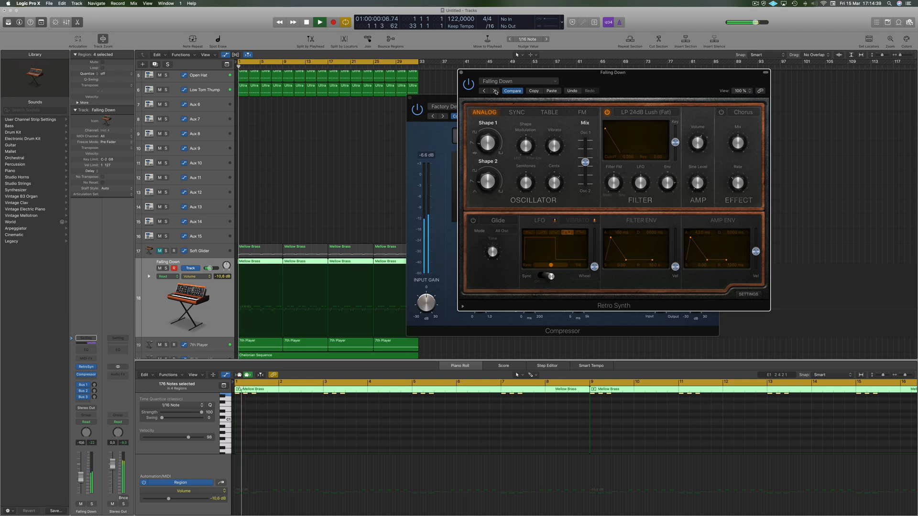
click(496, 92)
click(496, 92)
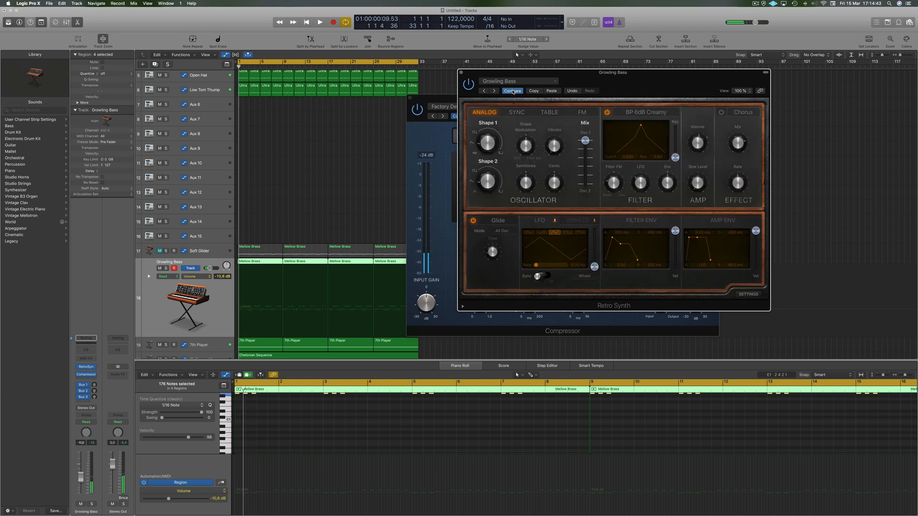
- Compare with the original Retro Synth sound, paste the copied Big Tooth Bass settings, audition them and close the synth window
click(514, 92)
key(space)
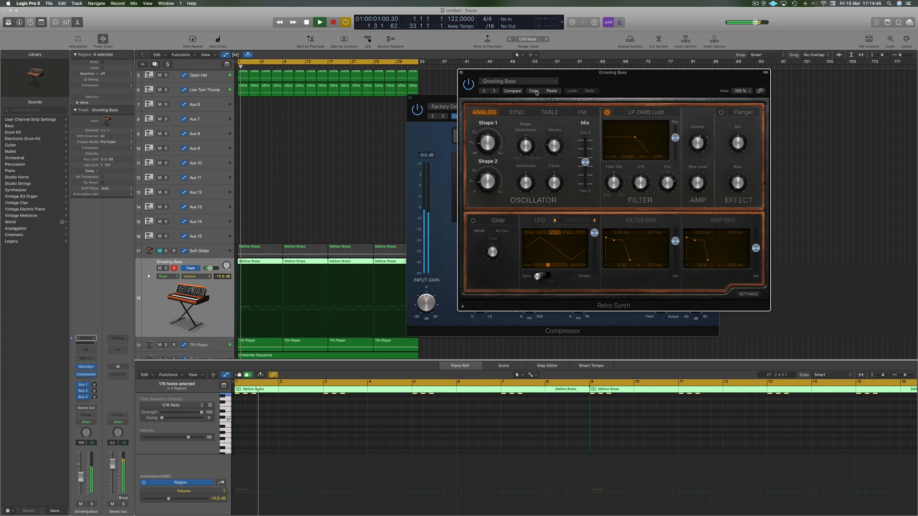
click(552, 91)
key(space)
key(space)
drag(653, 78, 678, 66)
key(space)
click(485, 61)
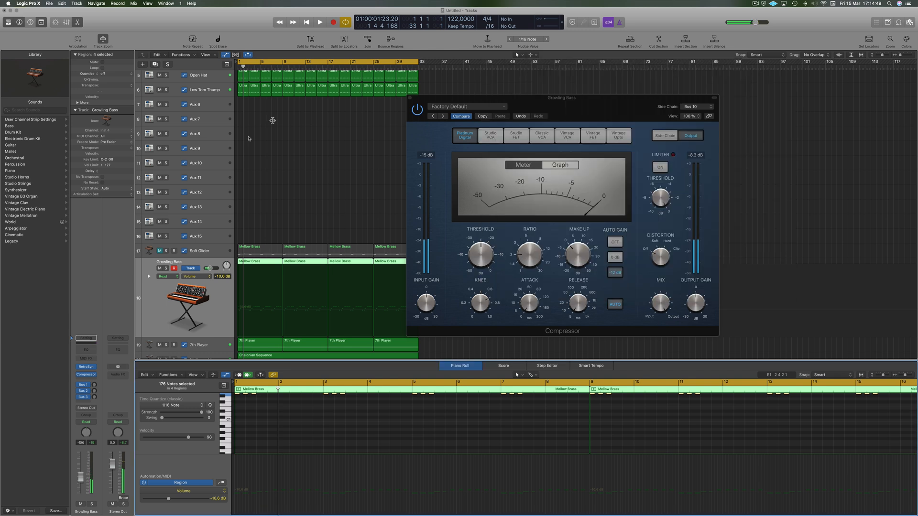
- Select only the first Mellow Brass region on the Growling Bass track for note editing and audition its pattern
click(254, 254)
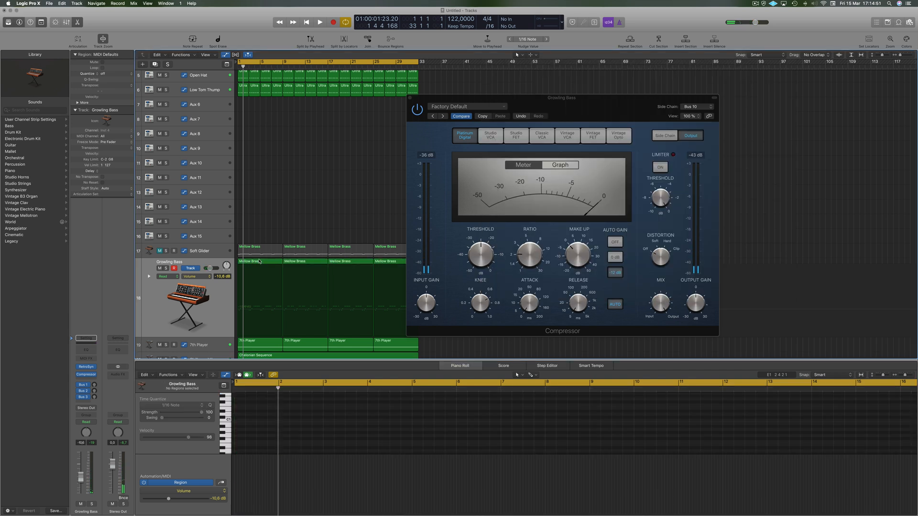
click(258, 263)
click(279, 450)
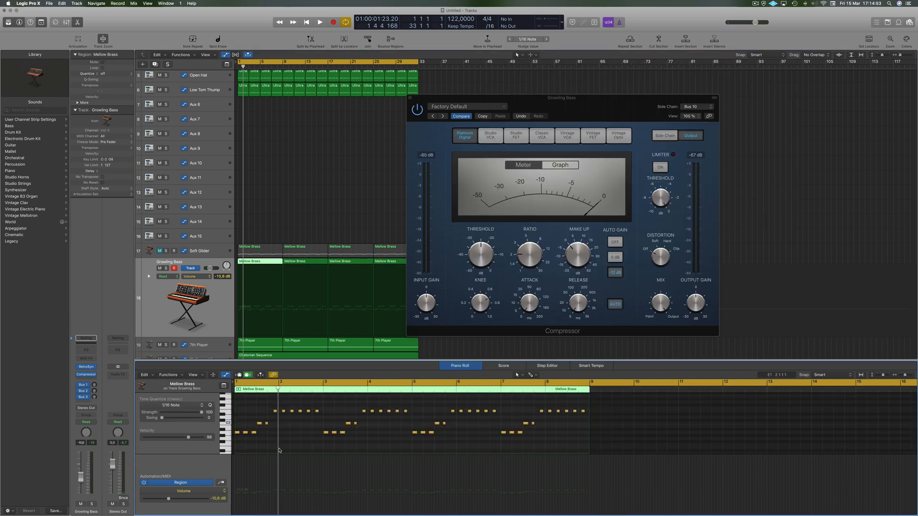
key(space)
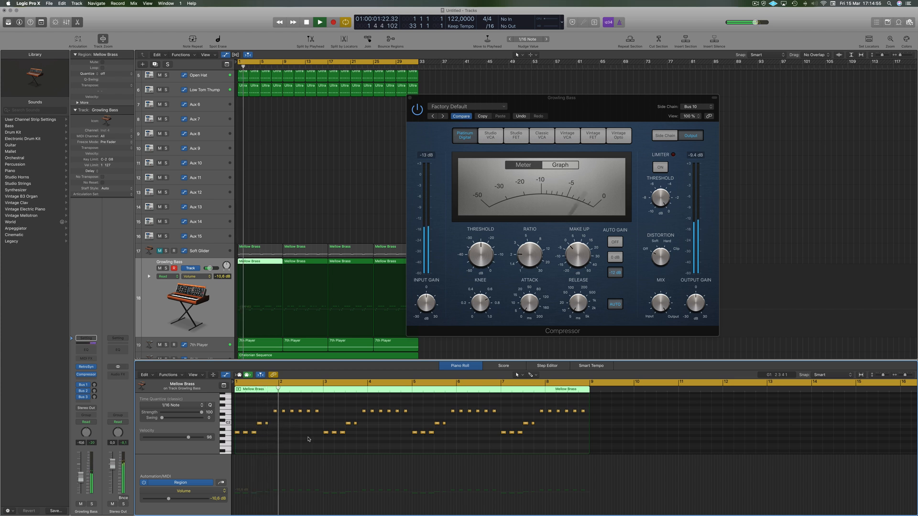
key(space)
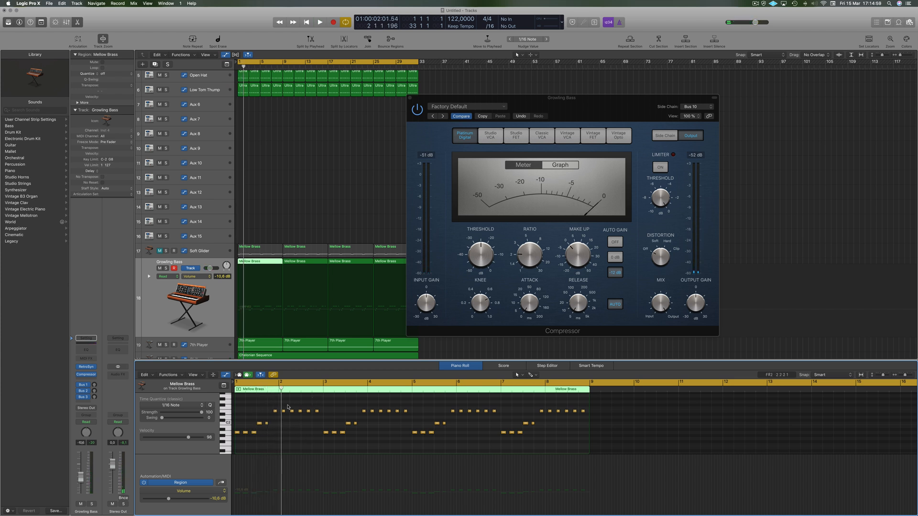
- Delete the run of E2 notes in bar 2, keeping the one at the end of bar 1, and audition the gap
drag(327, 406, 283, 433)
key(Delete)
key(space)
key(super+Left)
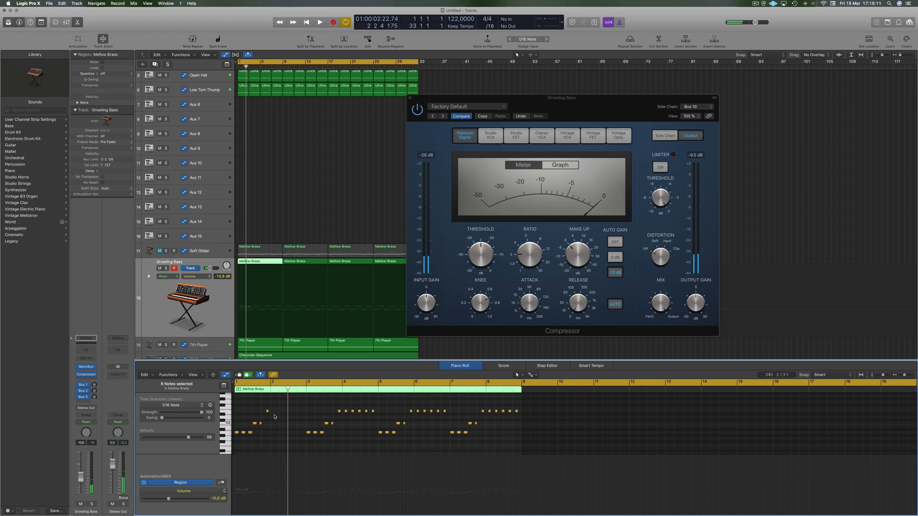
key(space)
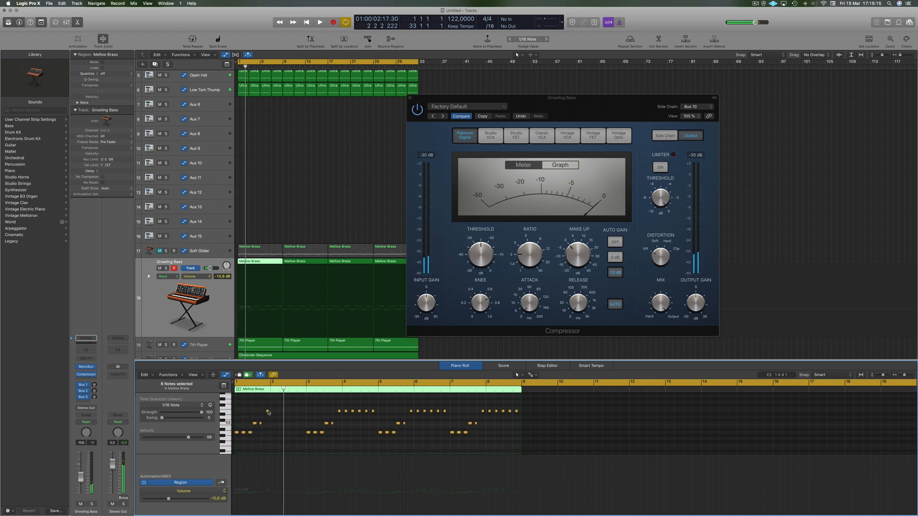
- Add a second E2 note early in bar 2, after the one ending bar 1, and audition the pattern through bar 4
key(super+Right)
drag(255, 413, 267, 414)
key(space)
key(super+Left)
key(super+Left)
key(super+Left)
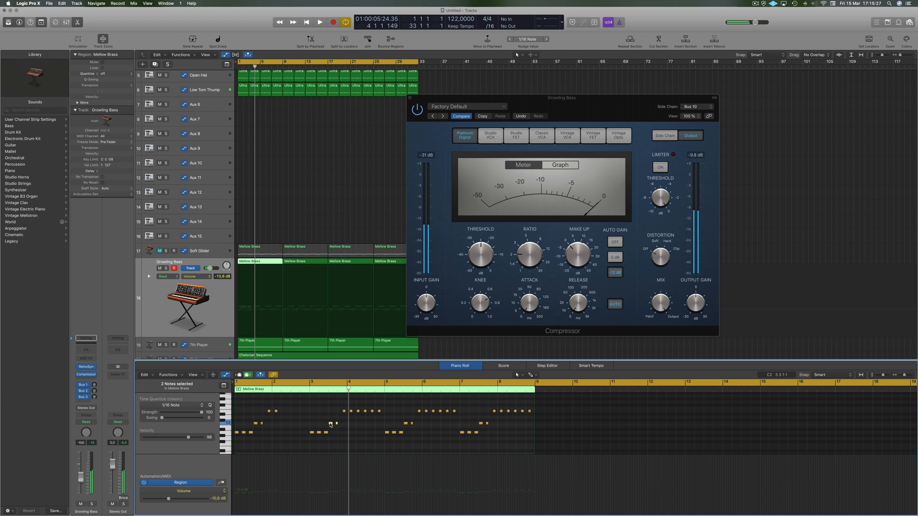
- Swap the C2 pair in bar 3 with the first two E2 notes of the following run, and audition the change
mouse_move(331, 425)
mouse_down()
mouse_move(342, 410)
mouse_move(345, 424)
mouse_up()
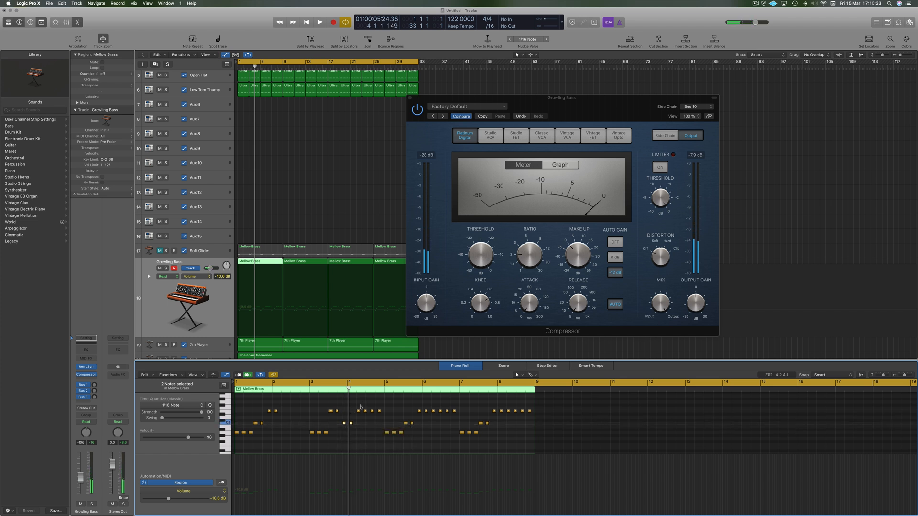
key(space)
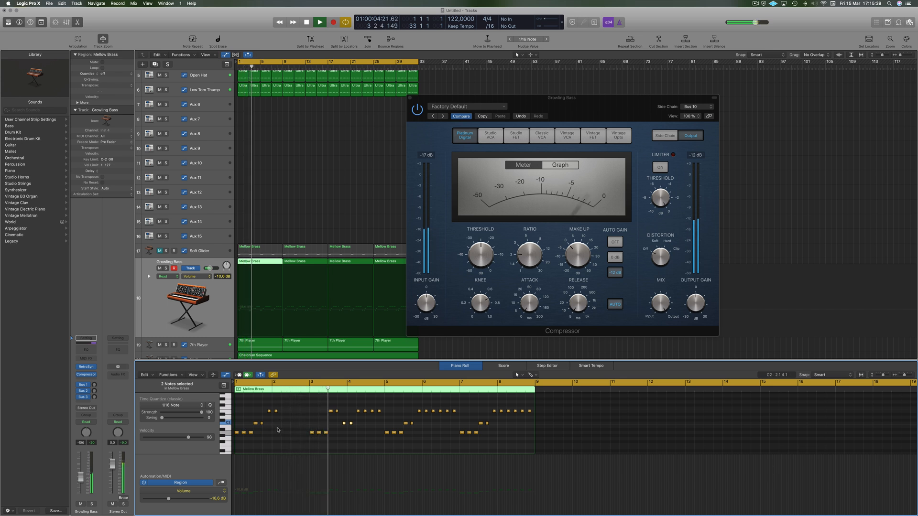
key(space)
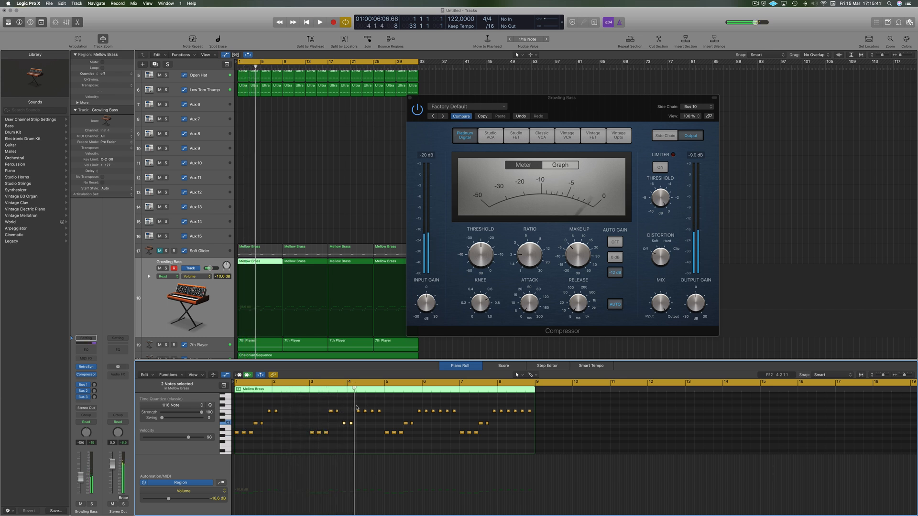
- Add a third E2 note in bar 2 by copying the preceding one, and audition the pattern
click(277, 411)
drag(276, 412, 286, 413)
key(space)
key(super+Right)
key(super+Right)
key(super+Right)
key(super+Right)
key(super+Right)
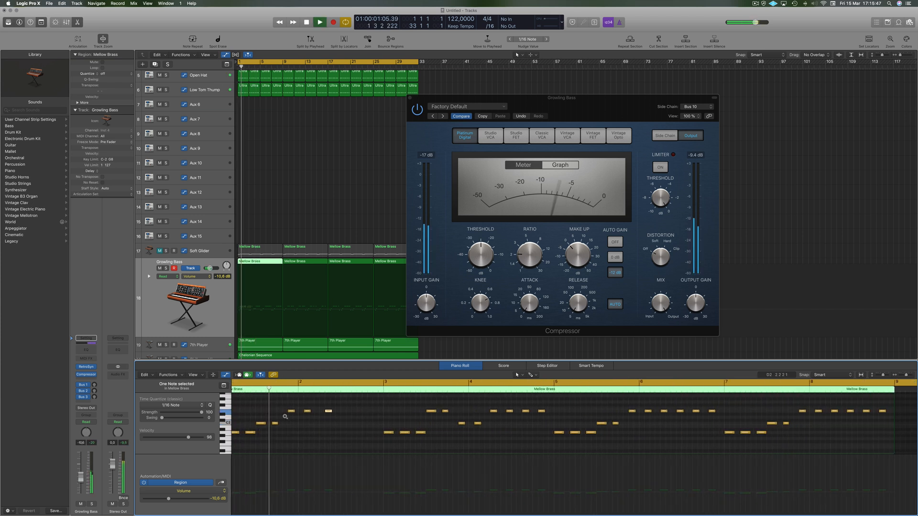
- Move the third E2 note in bar 2 slightly earlier so the three are evenly spaced, and audition through bar 4
scroll(353, 428, down, 3)
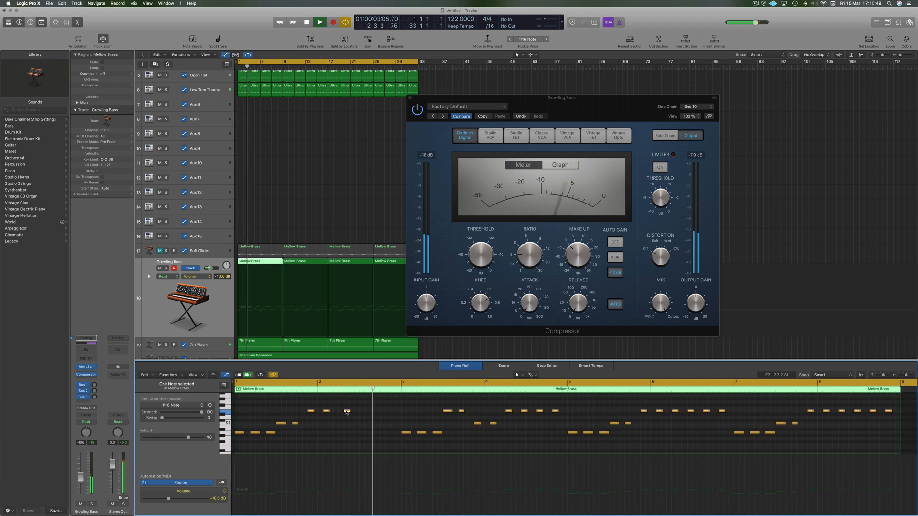
drag(345, 412, 341, 413)
key(space)
key(space)
key(super+Left)
key(super+Left)
key(super+Left)
key(super+Left)
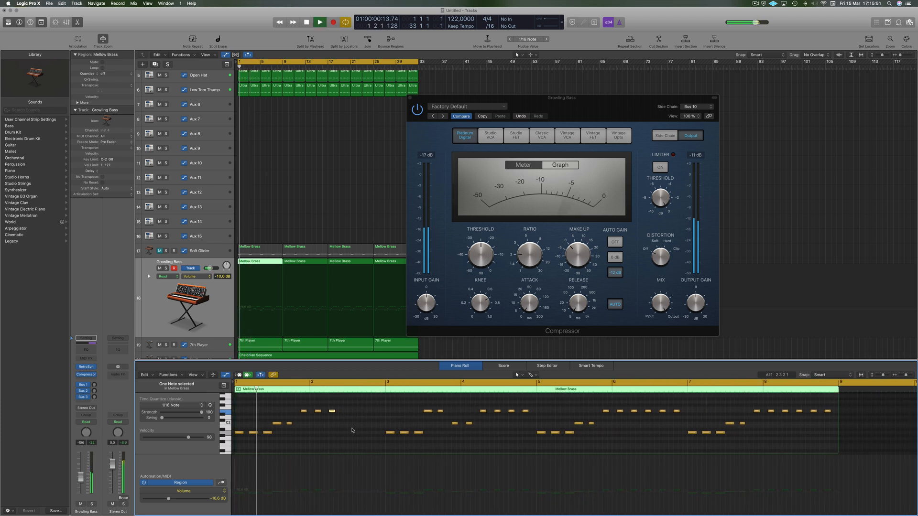
scroll(352, 431, down, 1)
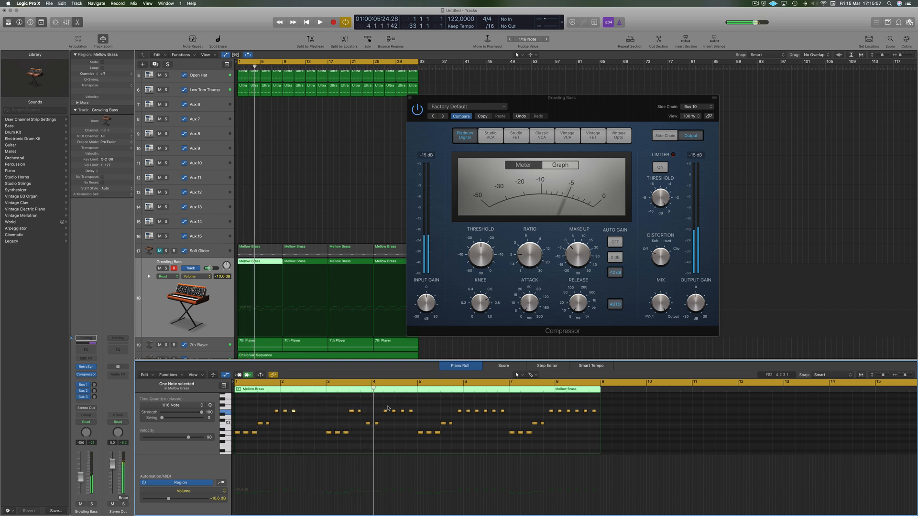
- Delete all notes from bar 4 to the end of the region and audition the remaining pattern
drag(383, 407, 611, 440)
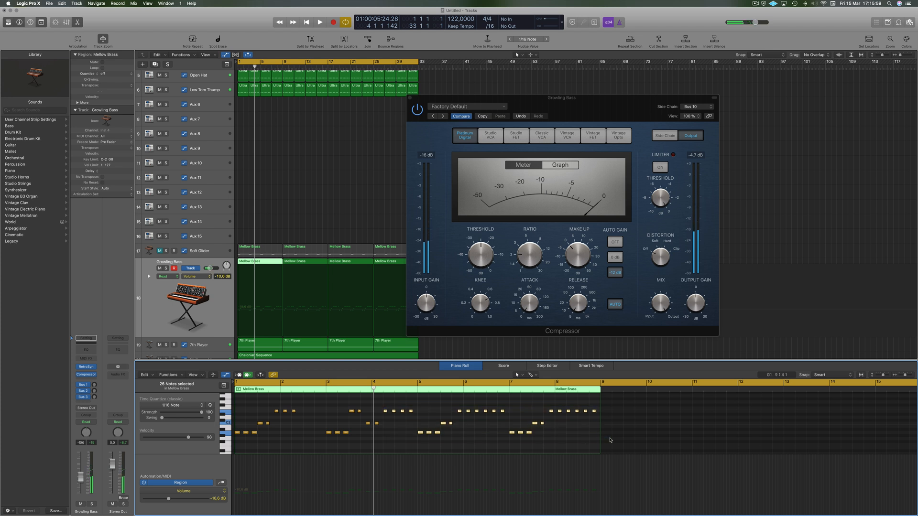
key(space)
key(super+Right)
key(super+Right)
key(super+Right)
key(super+Right)
key(super+Right)
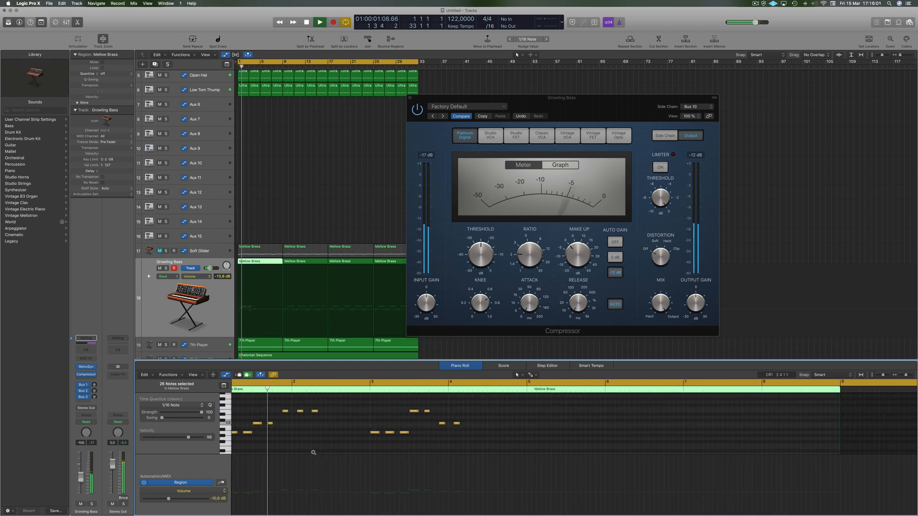
- Replace the three E2 notes starting at the end of bar 1 with one long E2 note reaching the end of bar 2, and audition
key(super+Left)
key(super+Left)
key(super+Left)
key(super+Left)
key(super+Left)
key(space)
key(space)
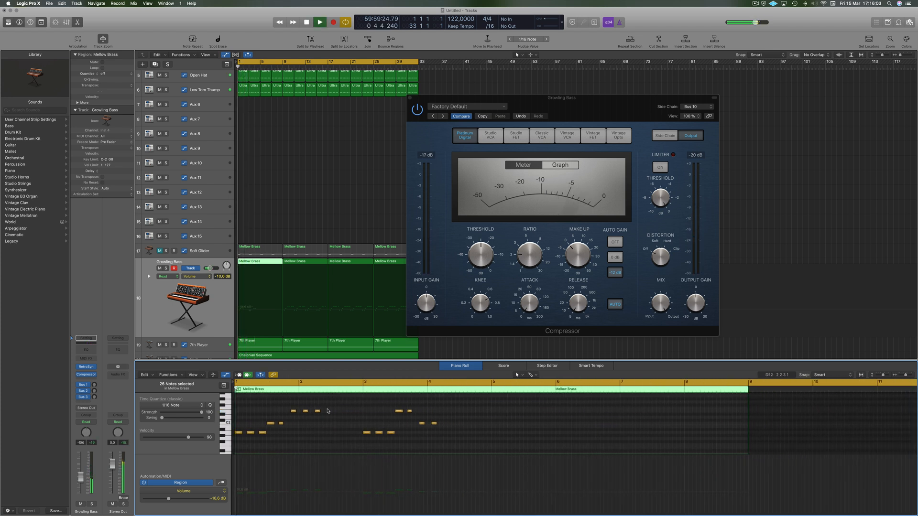
mouse_move(336, 407)
mouse_down()
mouse_move(302, 416)
mouse_move(359, 412)
mouse_up()
key(space)
key(space)
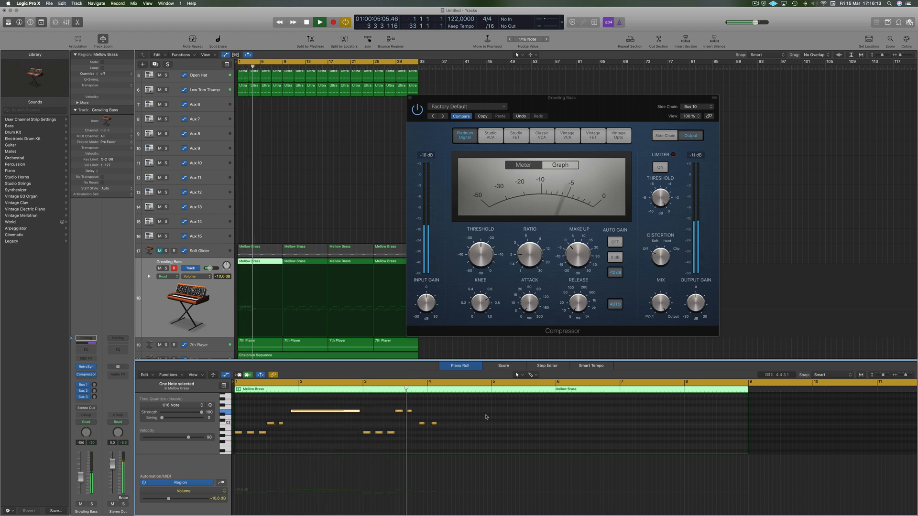
- Lengthen the last C2 note to the end of bar 4 and close the Compressor window
drag(435, 424, 491, 424)
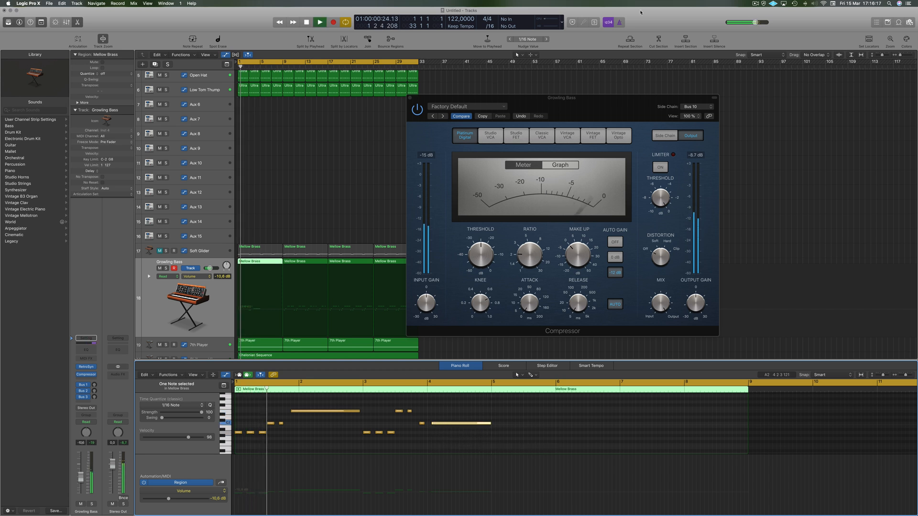
click(573, 97)
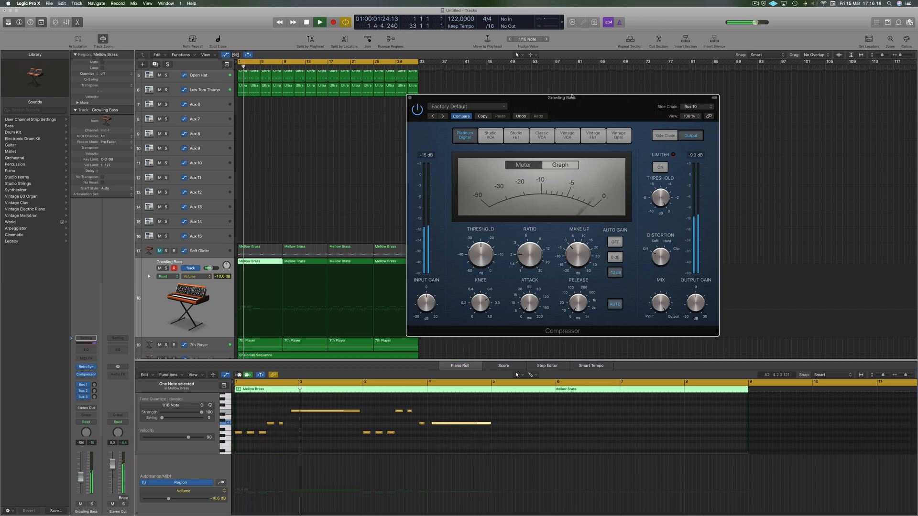
click(410, 97)
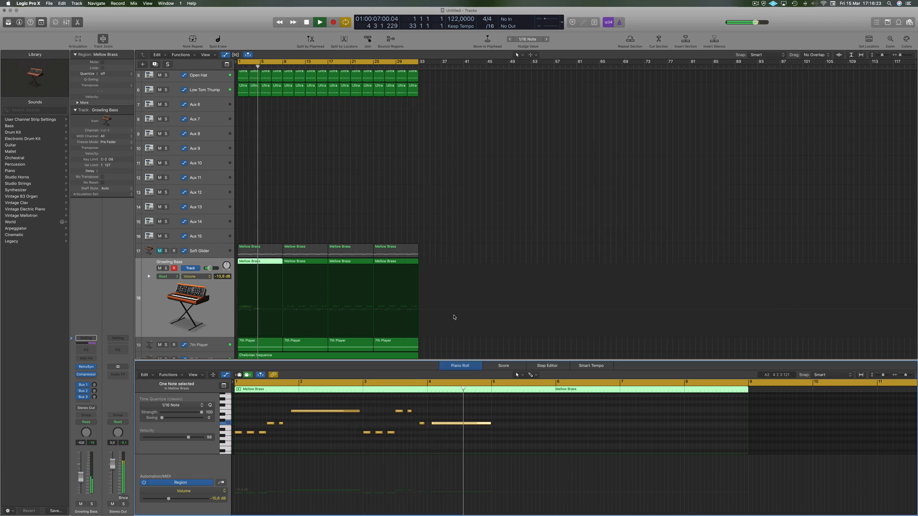
- Delete the long C2 note and lengthen the short C2 note before it to the end of bar 4
key(Return)
key(Delete)
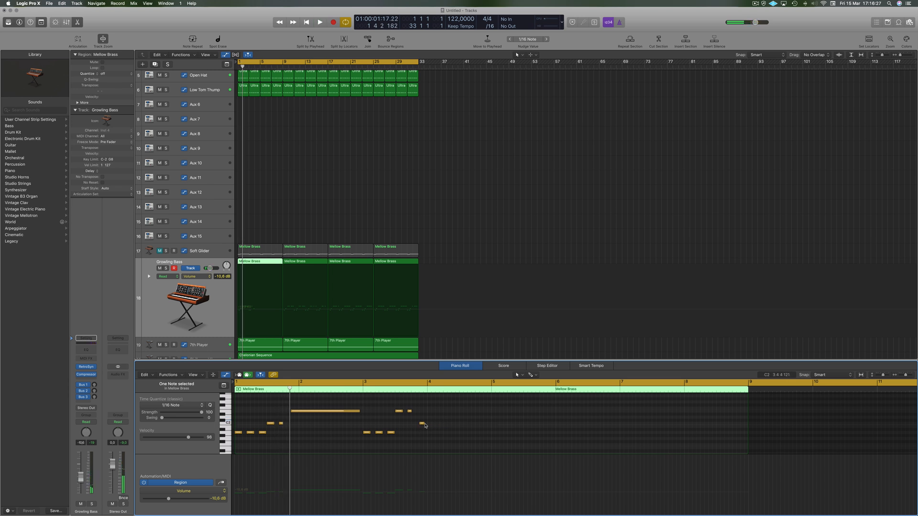
drag(423, 424, 491, 424)
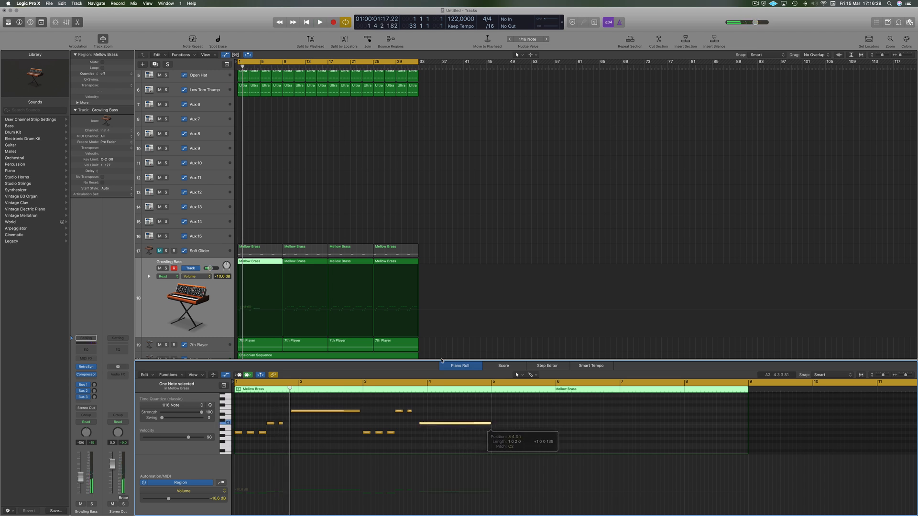
- Delete the three later Mellow Brass regions on the Growling Bass track and reselect the first one
drag(485, 272, 315, 269)
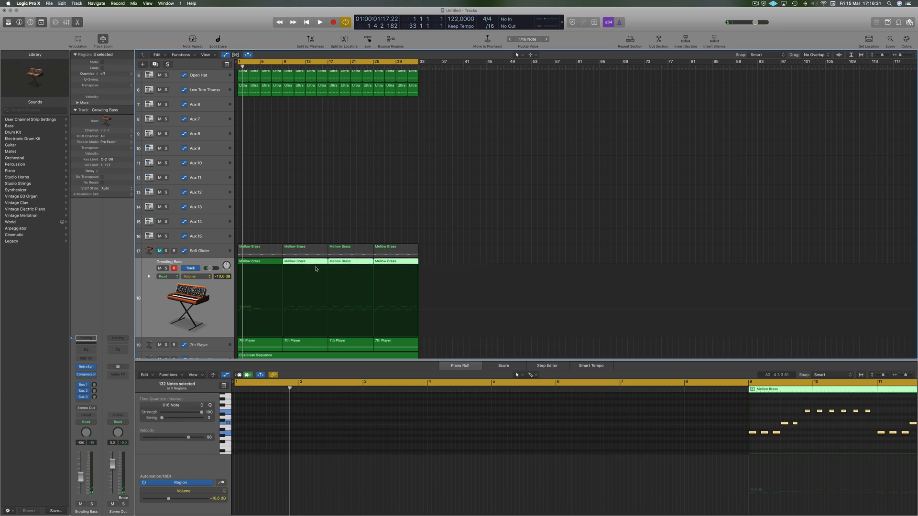
key(Delete)
click(259, 265)
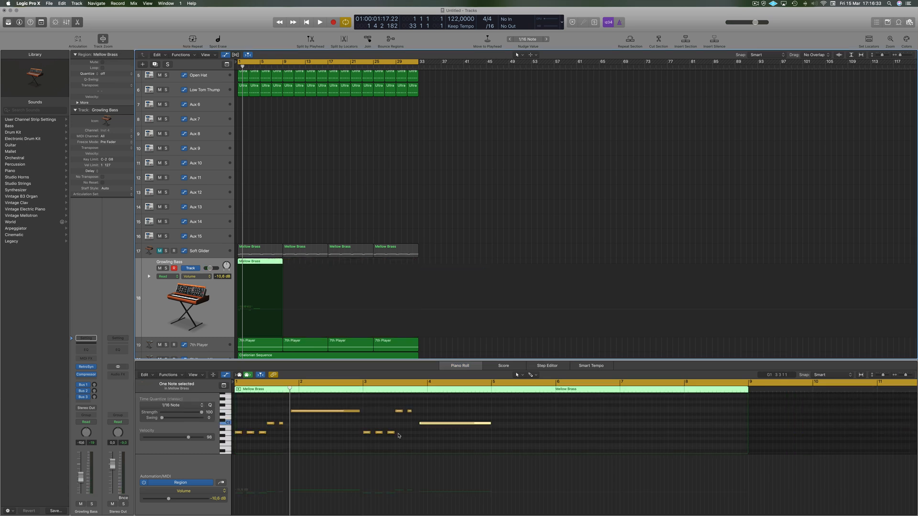
key(super+Left)
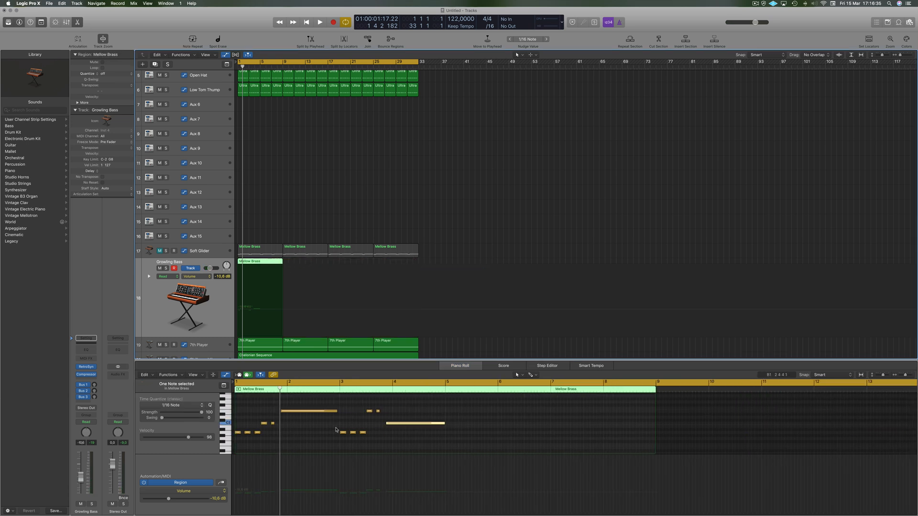
key(alt+a)
key(super+a)
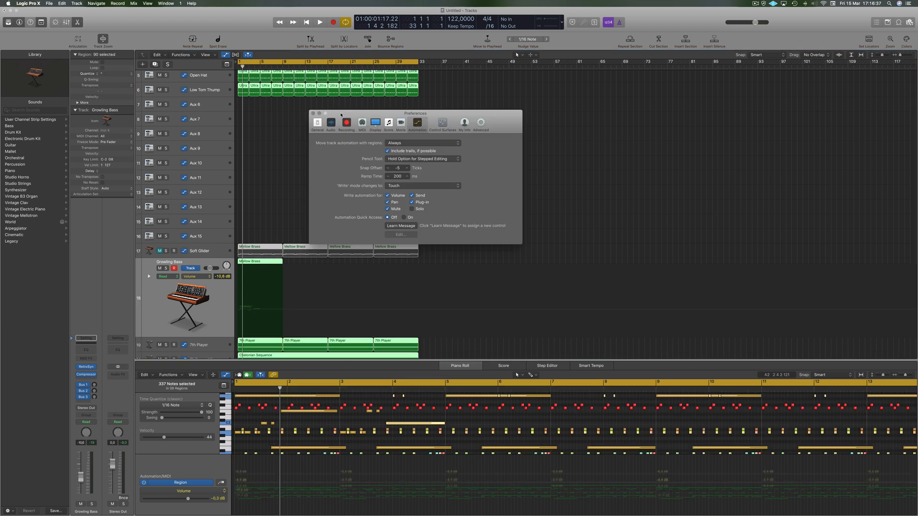
click(313, 114)
click(297, 295)
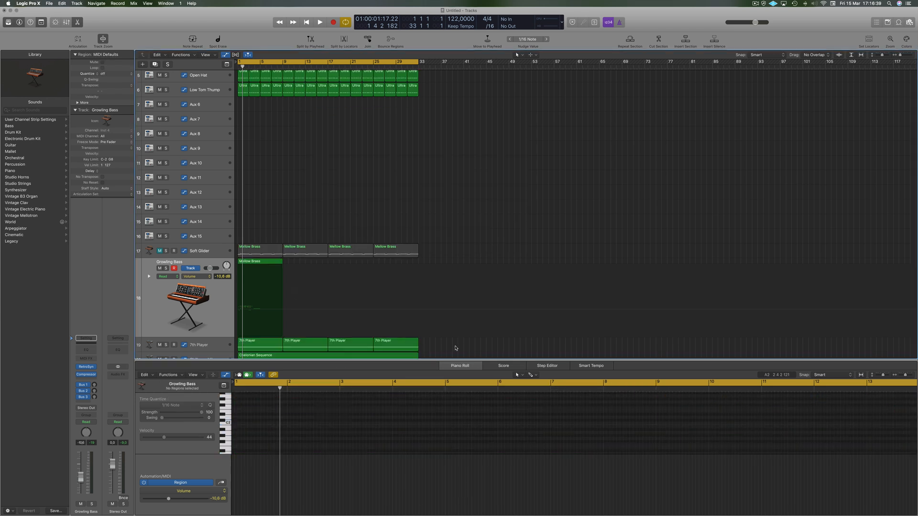
- Copy all notes of the four-bar pattern in the Growling Bass region to bar 5 so it fills bars 5 to 8
click(240, 261)
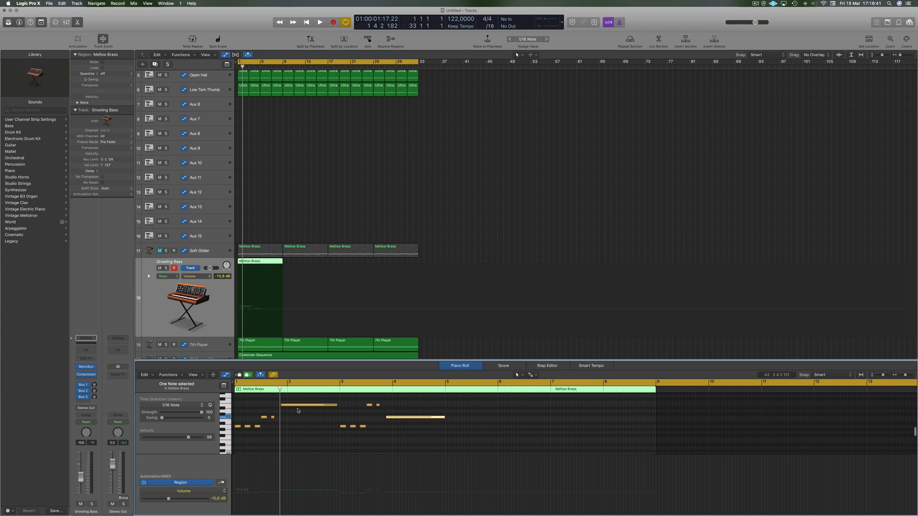
key(super+a)
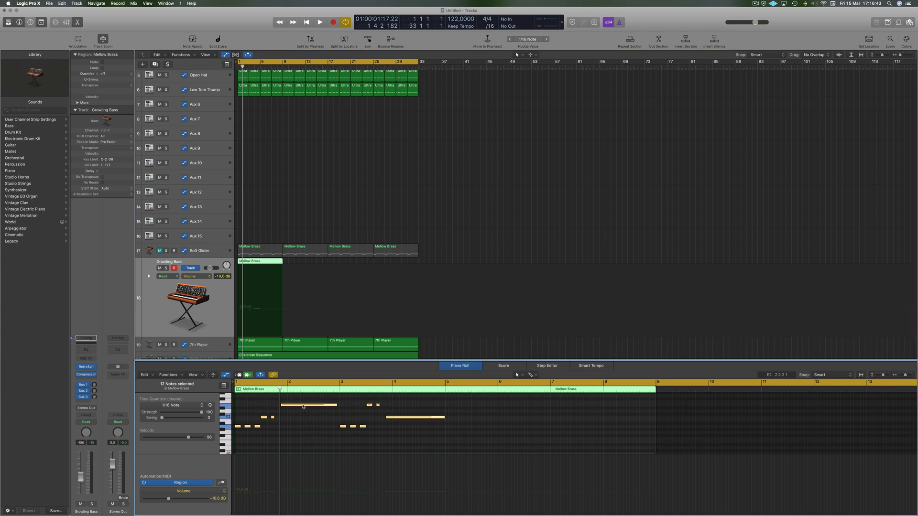
drag(237, 427, 448, 428)
click(417, 421)
click(415, 418)
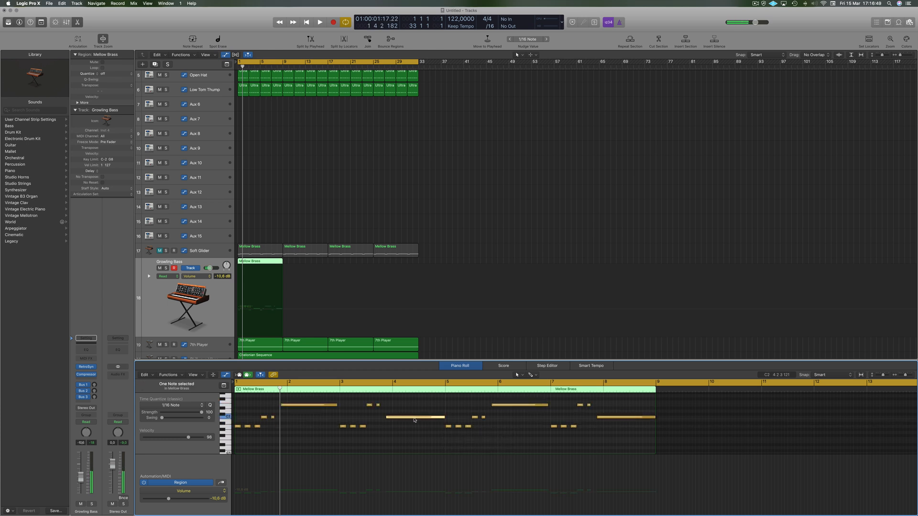
- Open the Growling Bass track's Retro Synth and raise decay and sustain in both the filter and amp envelopes while playing, with filter sustain at 1.00
click(180, 328)
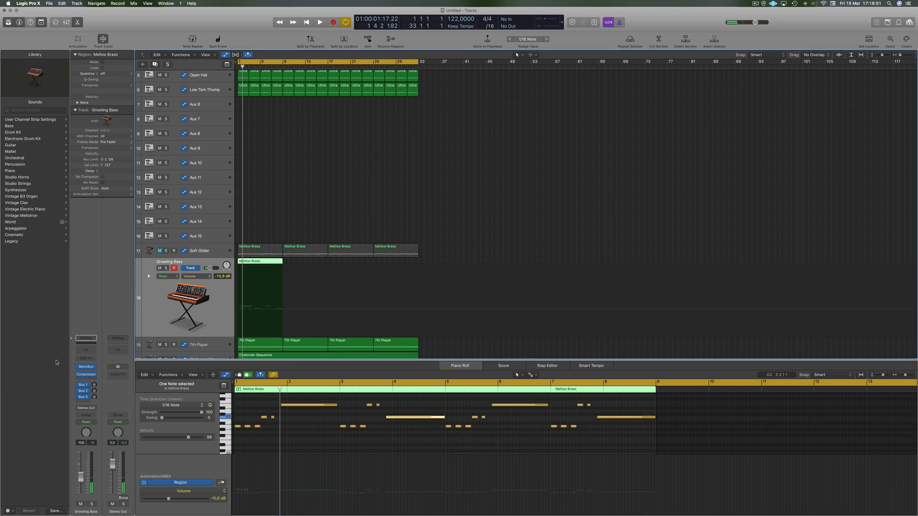
click(87, 368)
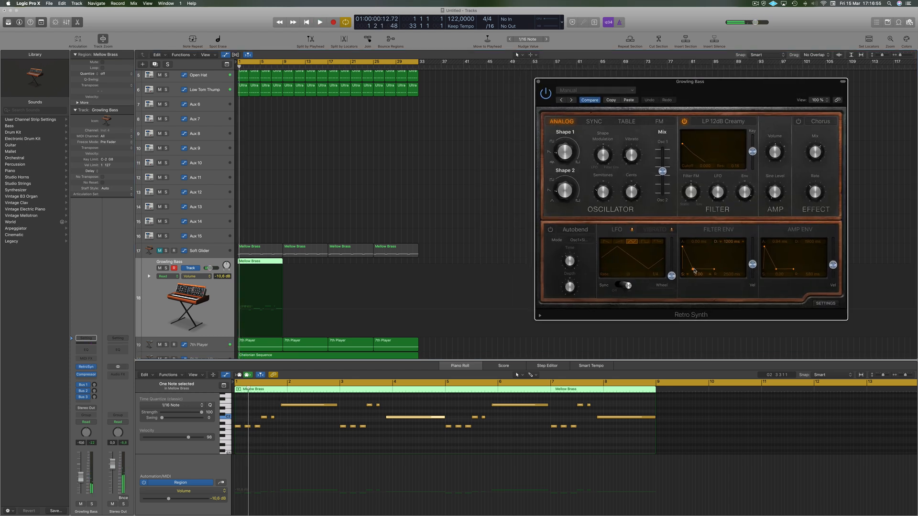
drag(694, 271, 703, 249)
key(space)
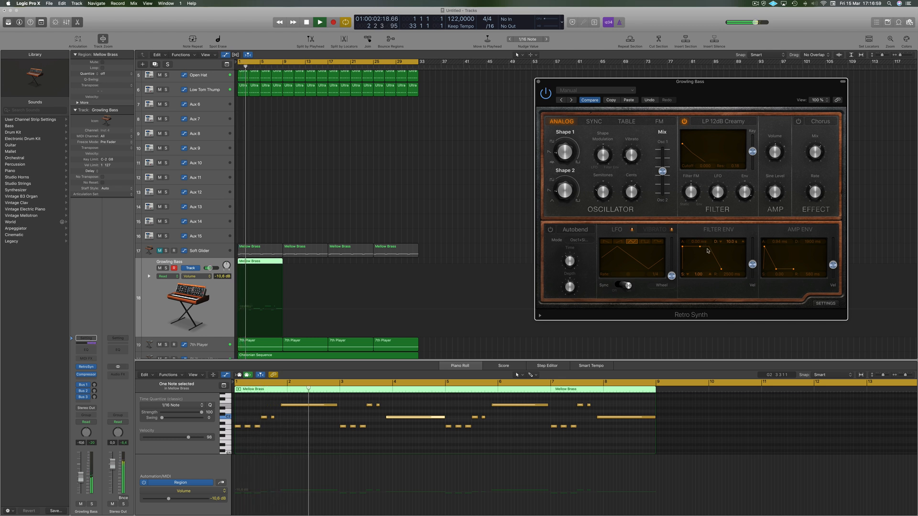
drag(721, 270, 782, 251)
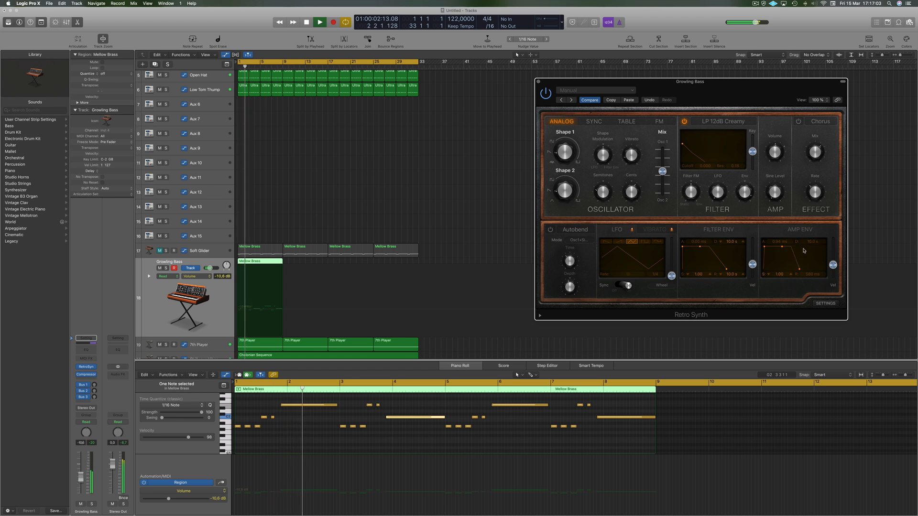
- Lower the filter envelope's sustain almost to zero with a slightly shorter decay, and listen to the result
drag(765, 95, 742, 96)
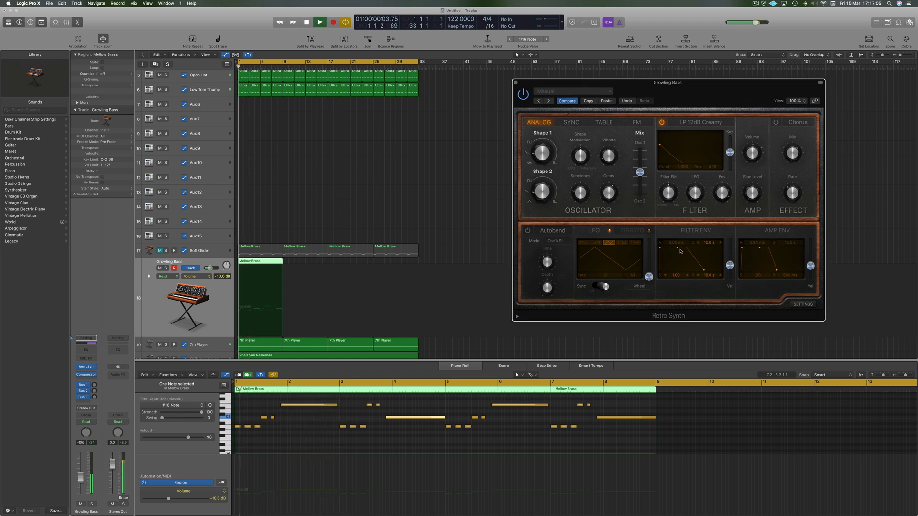
drag(678, 247, 674, 269)
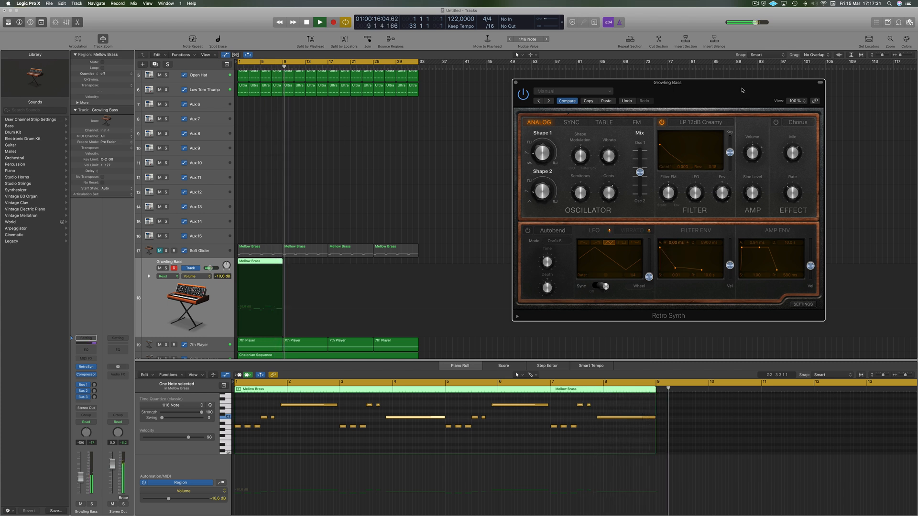
drag(743, 90, 728, 93)
click(412, 156)
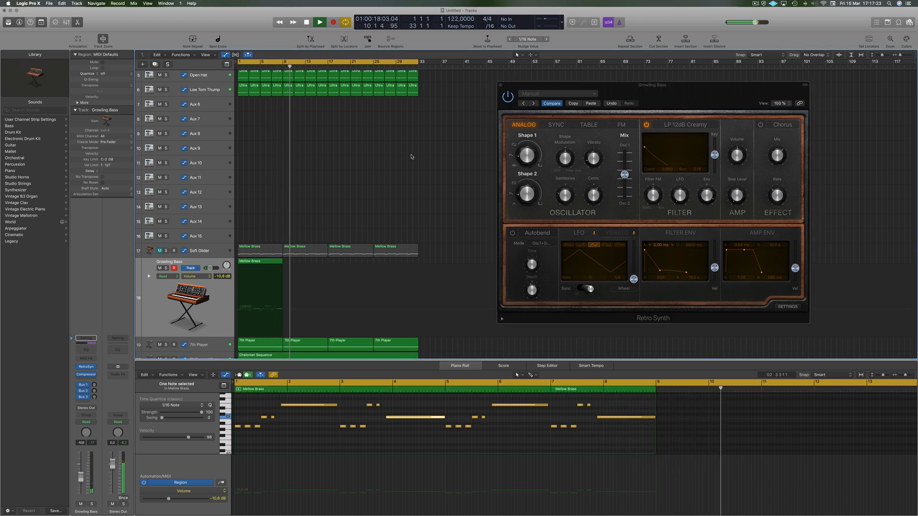
- Select the Mellow Brass region's long E2 note in bar 2 and audition the pattern from the start
click(252, 266)
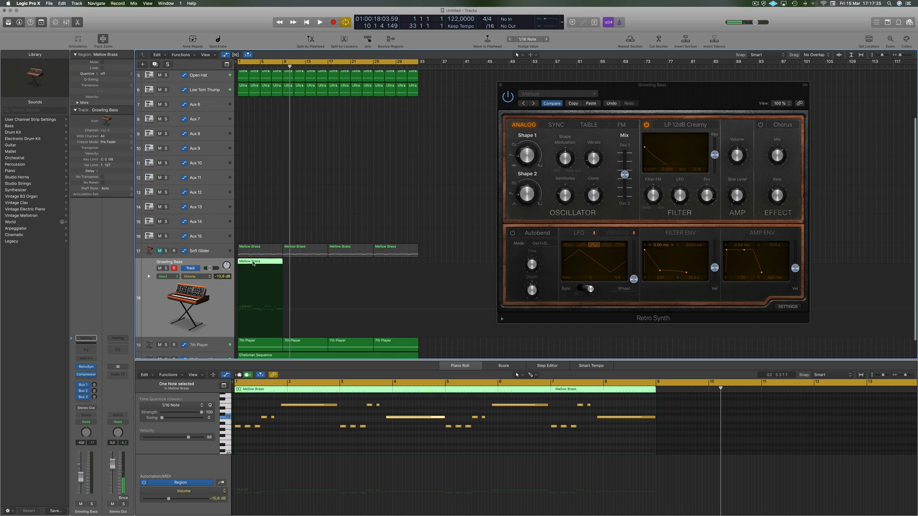
click(659, 272)
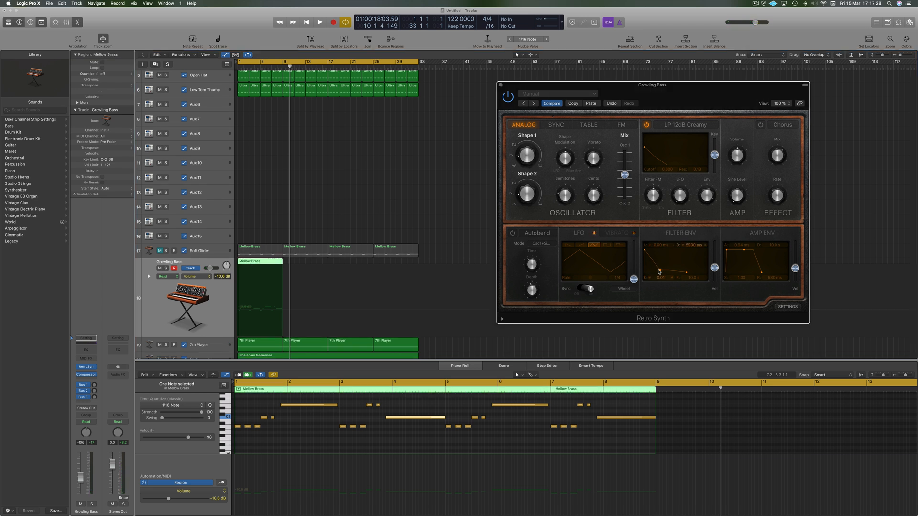
click(301, 406)
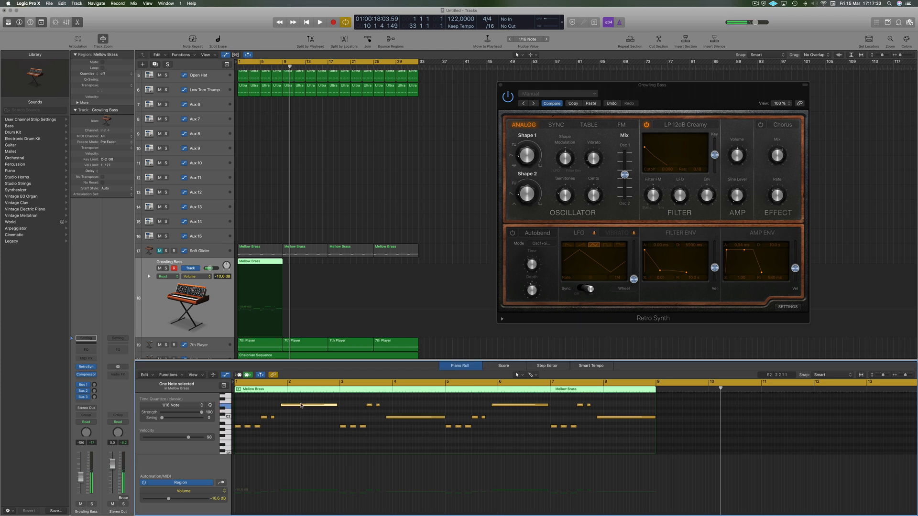
key(Return)
key(space)
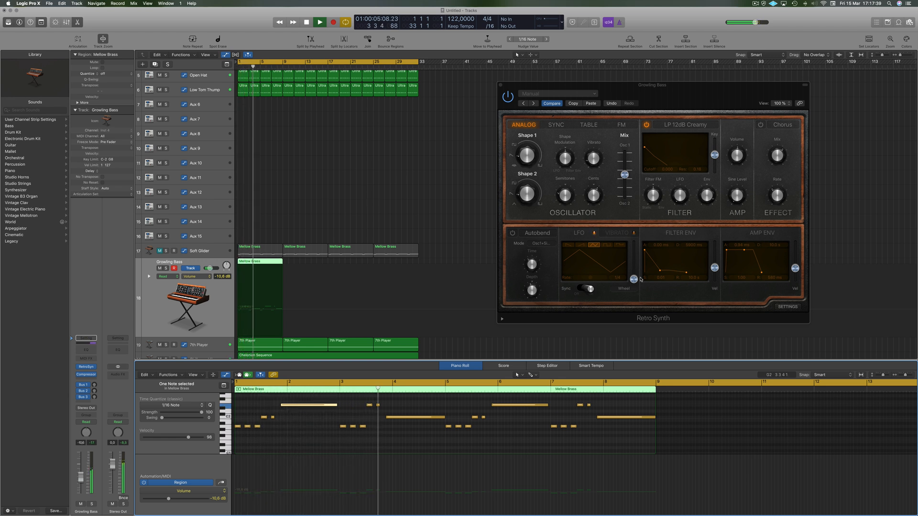
- Shorten the filter envelope's decay slightly, stop playback and close the Retro Synth window
drag(660, 271, 657, 273)
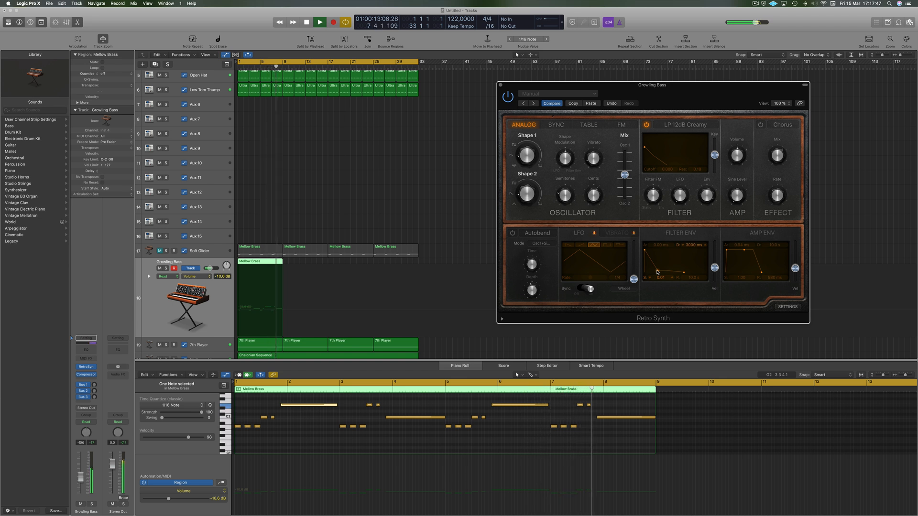
key(space)
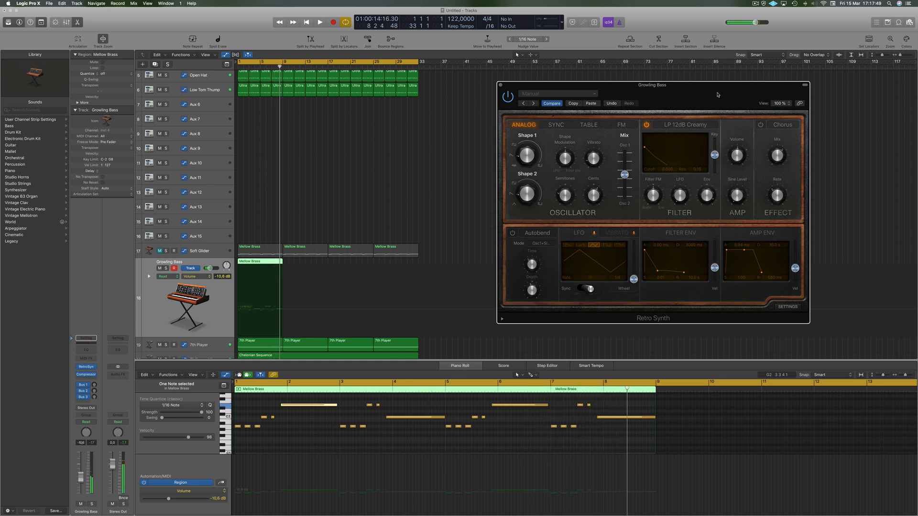
click(500, 85)
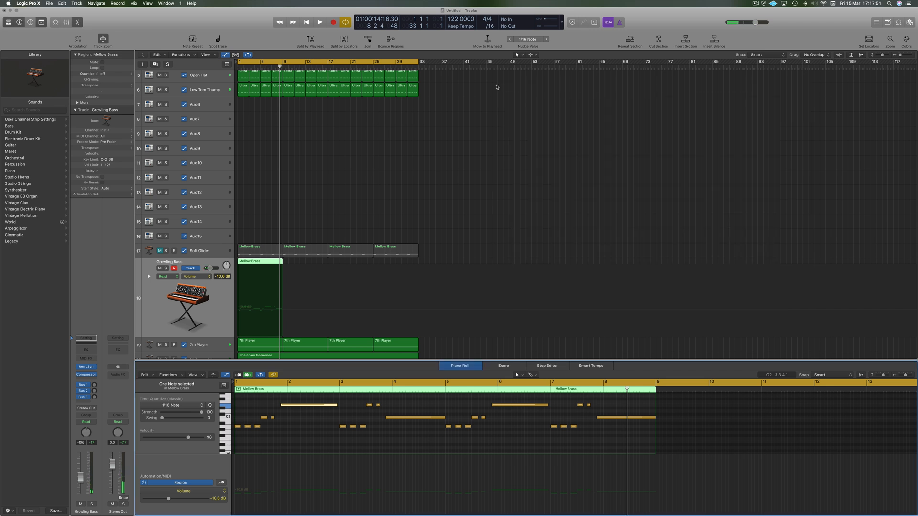
- Copy the Growling Bass track's Mellow Brass region three times to fill bars 9 to 33, and briefly audition the start
click(443, 172)
scroll(252, 221, down, 2)
drag(251, 248, 347, 249)
shift+click(254, 245)
scroll(350, 193, down, 2)
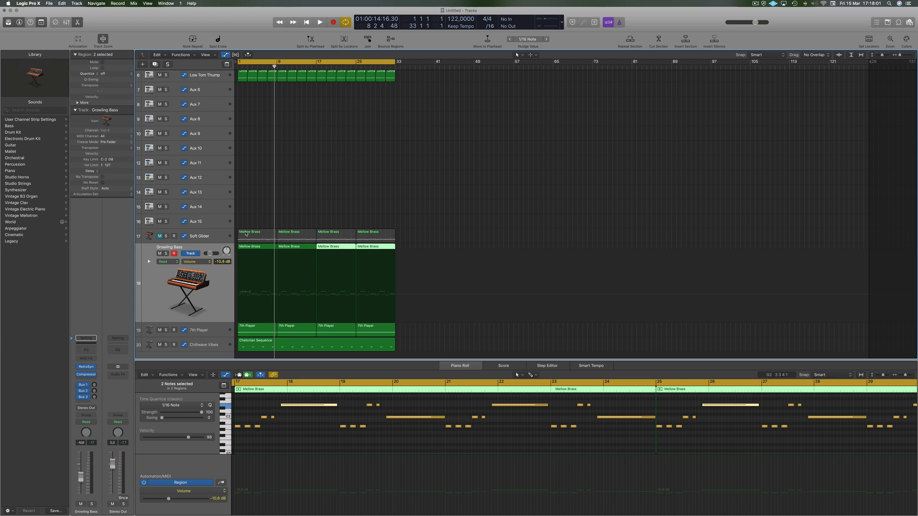
click(330, 218)
key(space)
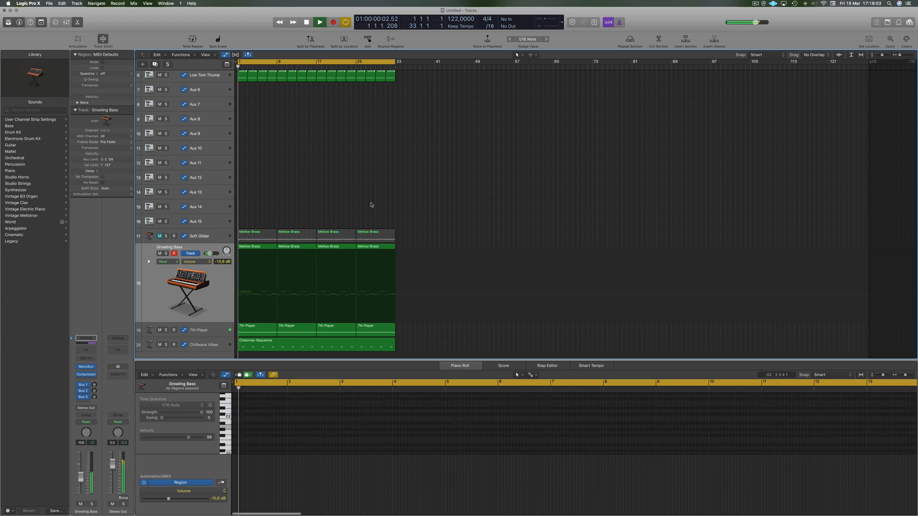
key(space)
- Add a Channel EQ to the Growling Bass track with a 48dB/Oct high cut at 340 Hz
click(196, 317)
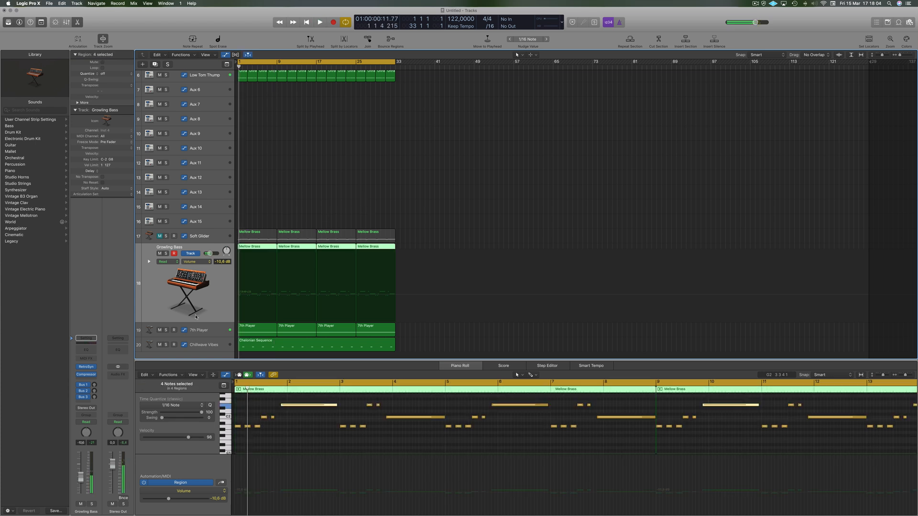
click(86, 351)
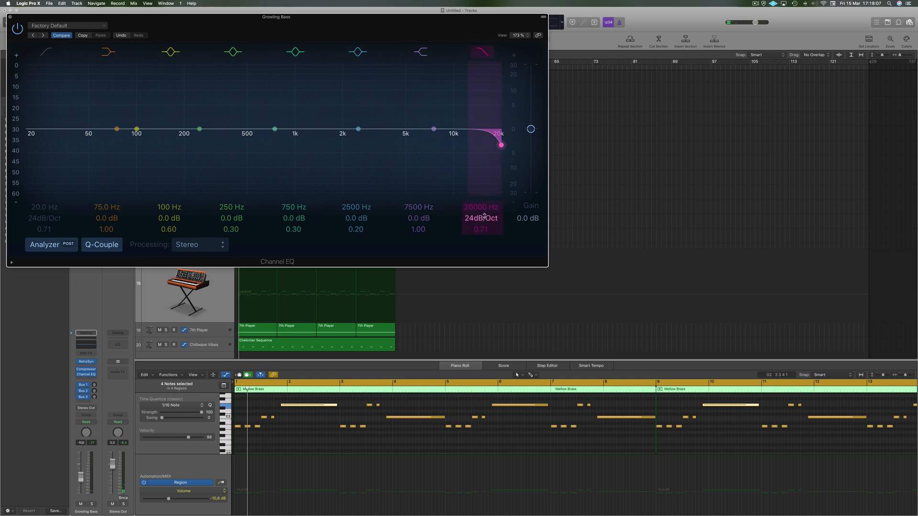
drag(482, 208, 480, 282)
- Raise the EQ's high cut frequency to 1160 Hz while listening, and close the Channel EQ window after stopping playback
key(space)
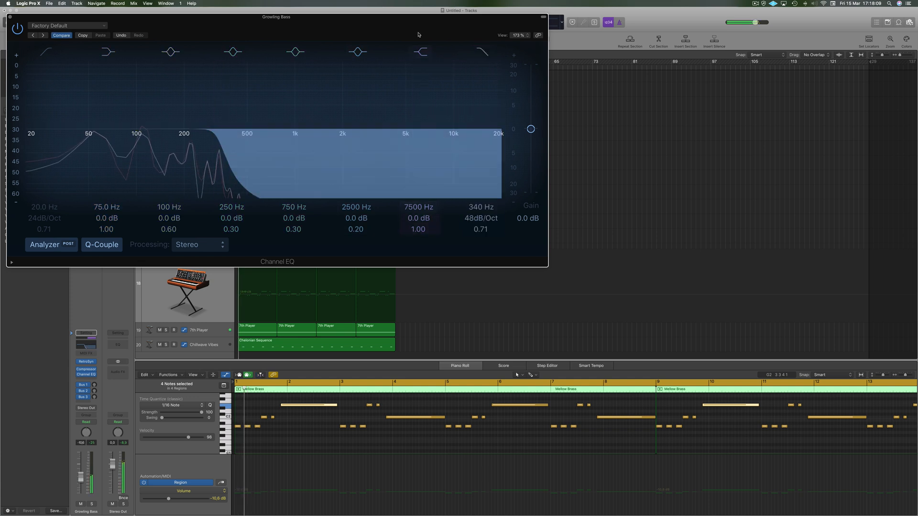
drag(366, 35, 582, 44)
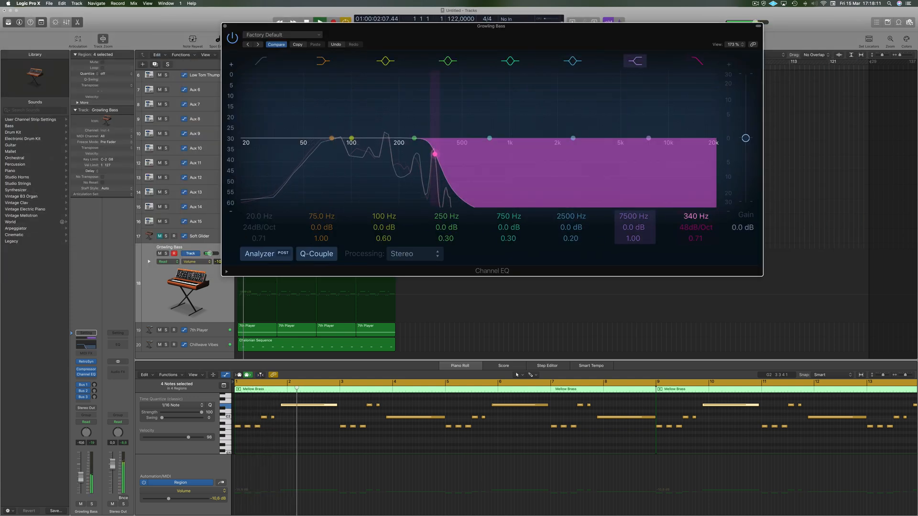
drag(696, 217, 696, 212)
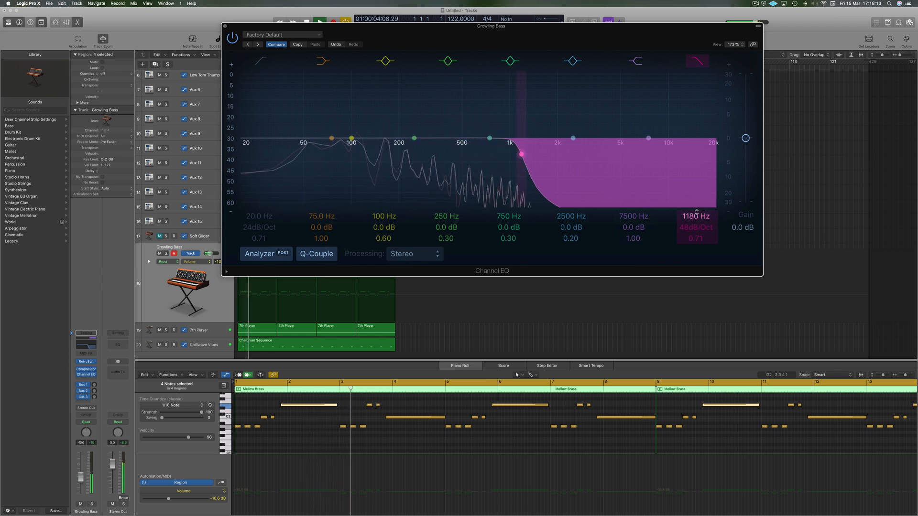
drag(697, 212, 697, 214)
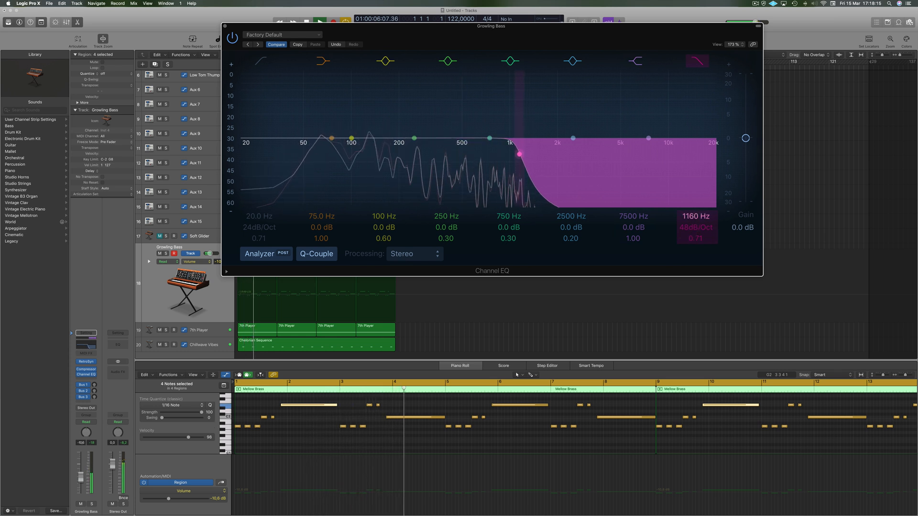
key(space)
click(224, 26)
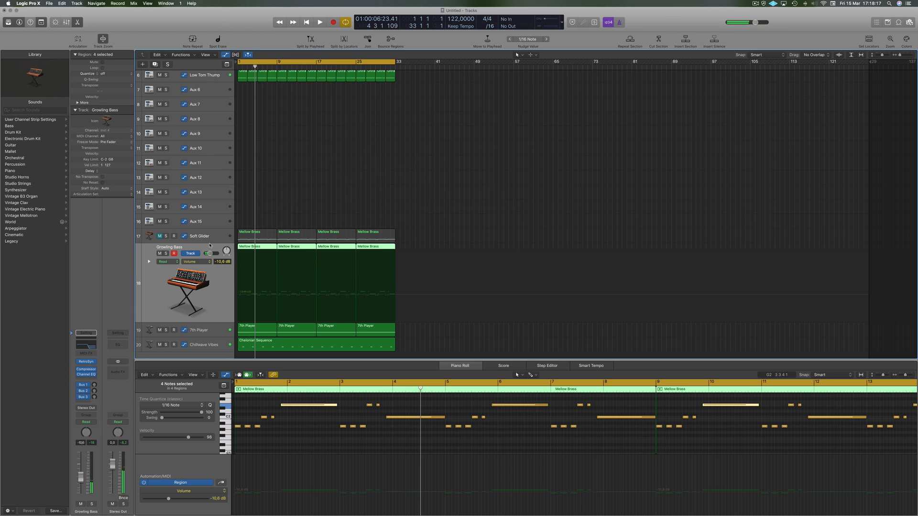
- Mute the 7th Player track and audition the loop with all tracks fitted in view
scroll(216, 241, down, 2)
click(159, 322)
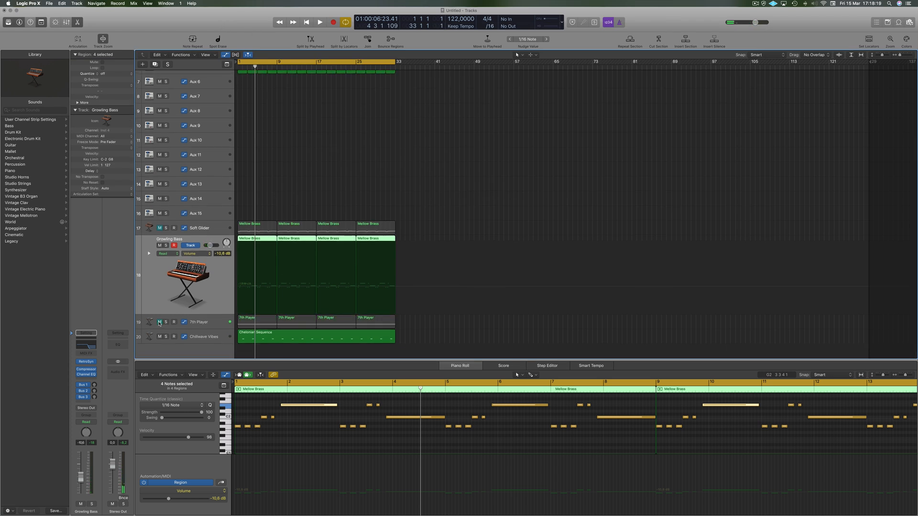
key(space)
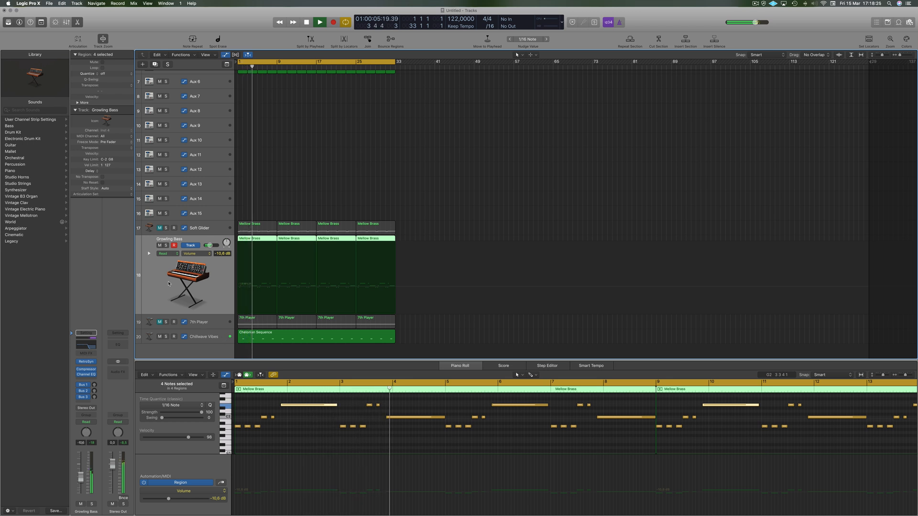
click(448, 194)
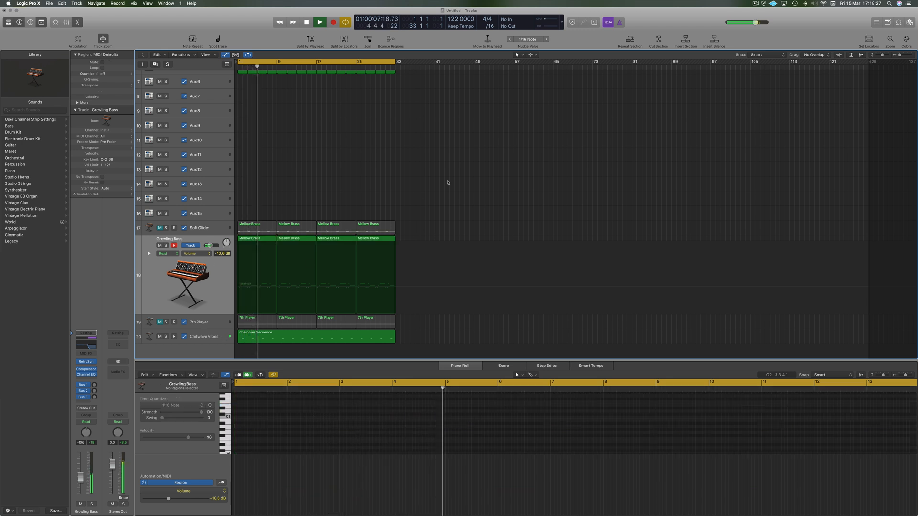
key(z)
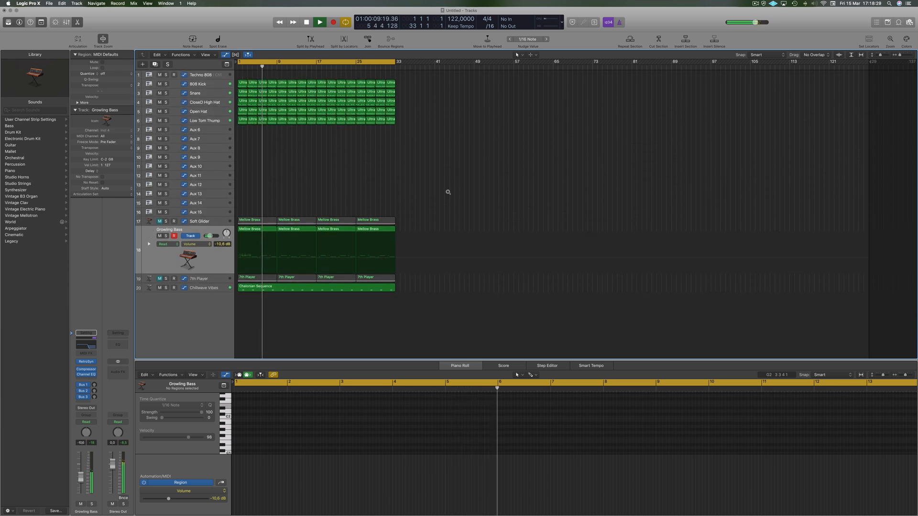
key(space)
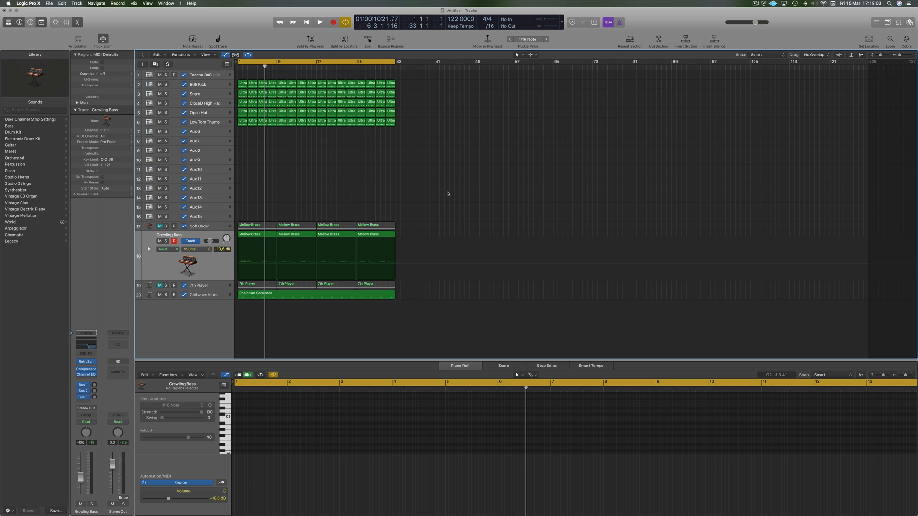
click(755, 4)
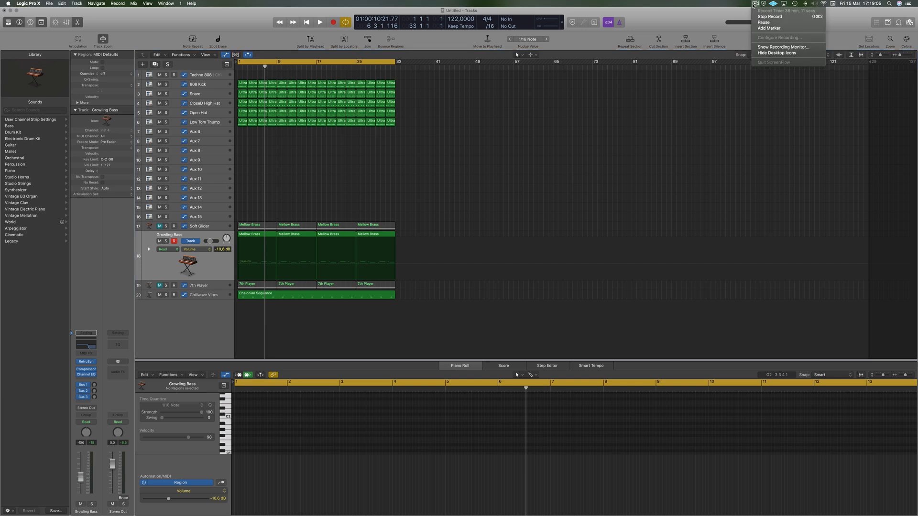
click(768, 16)
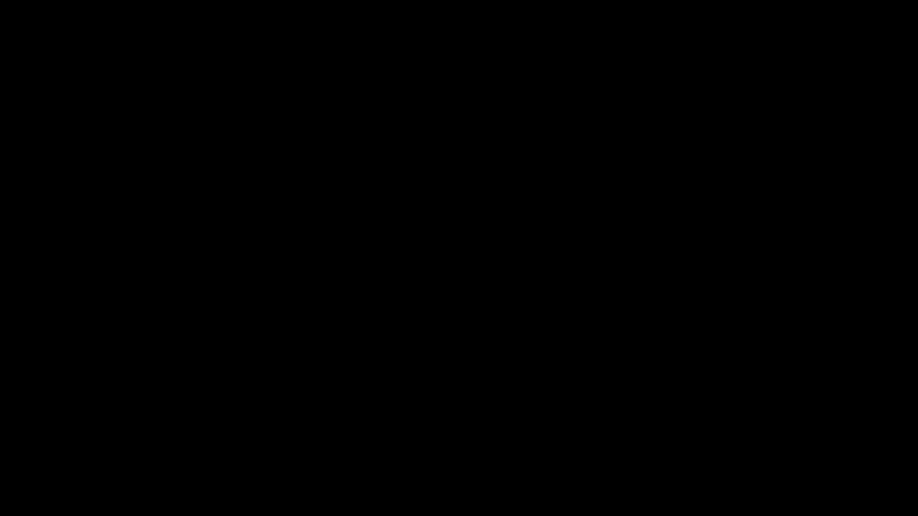